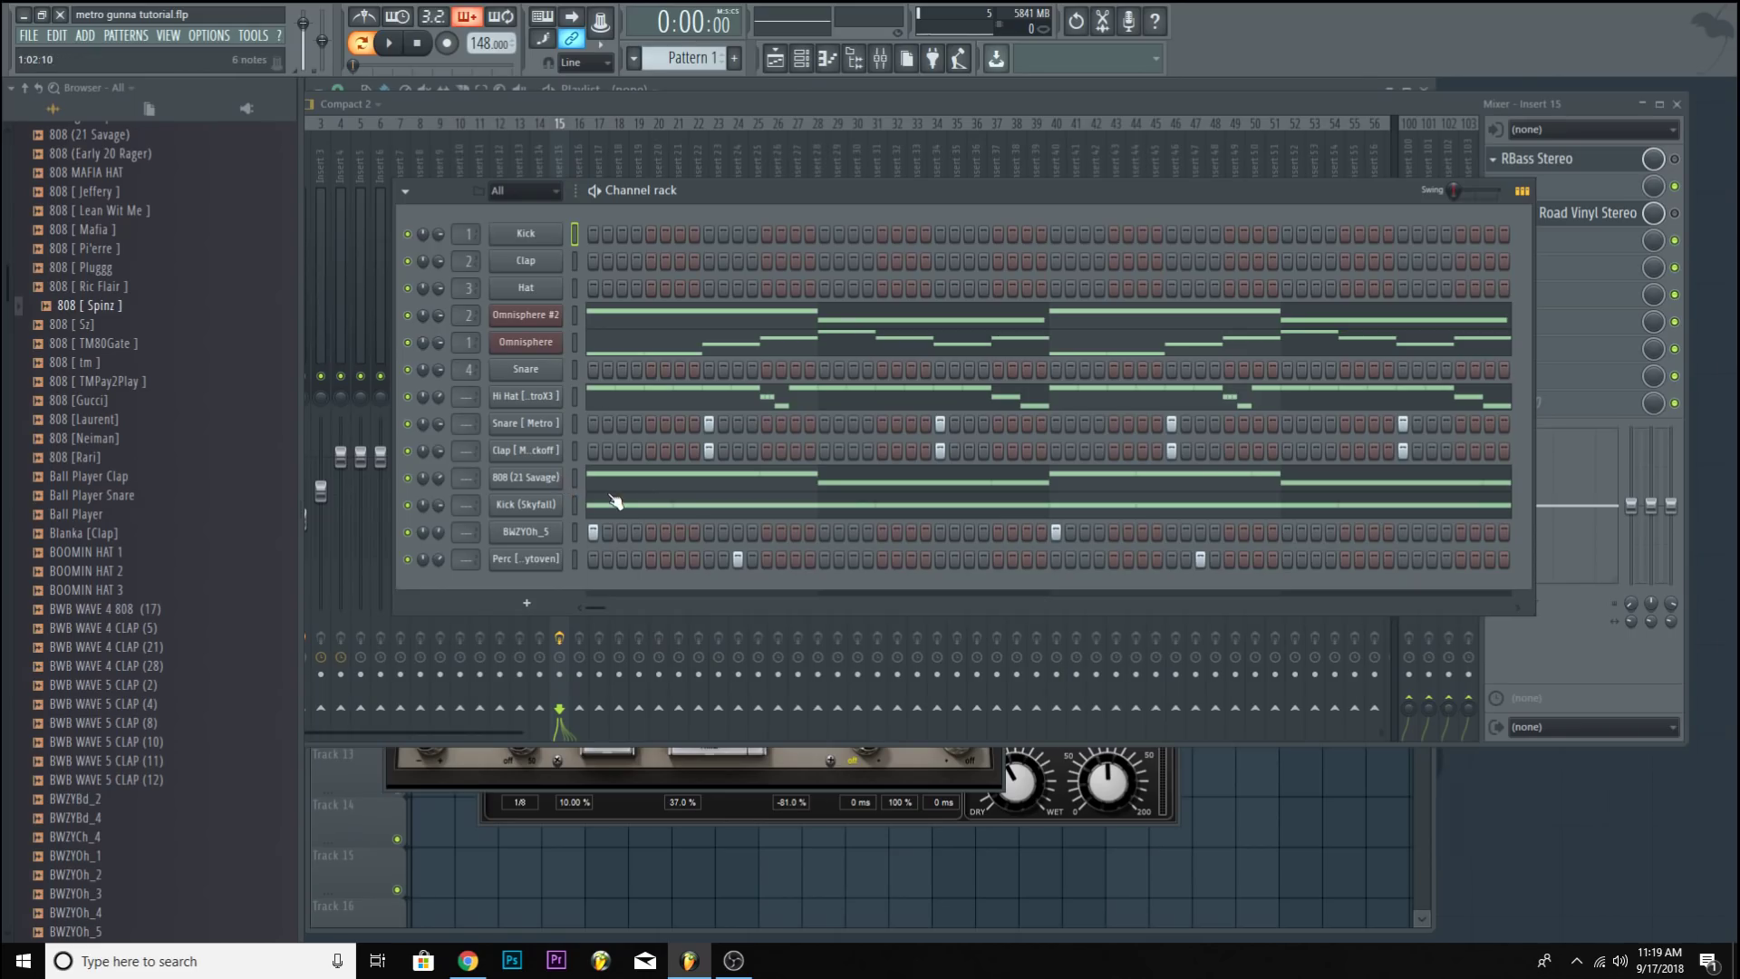
Open the sample settings of the 808 (21 Savage) channel and reposition its window over the channel rack.
left_click(535, 478)
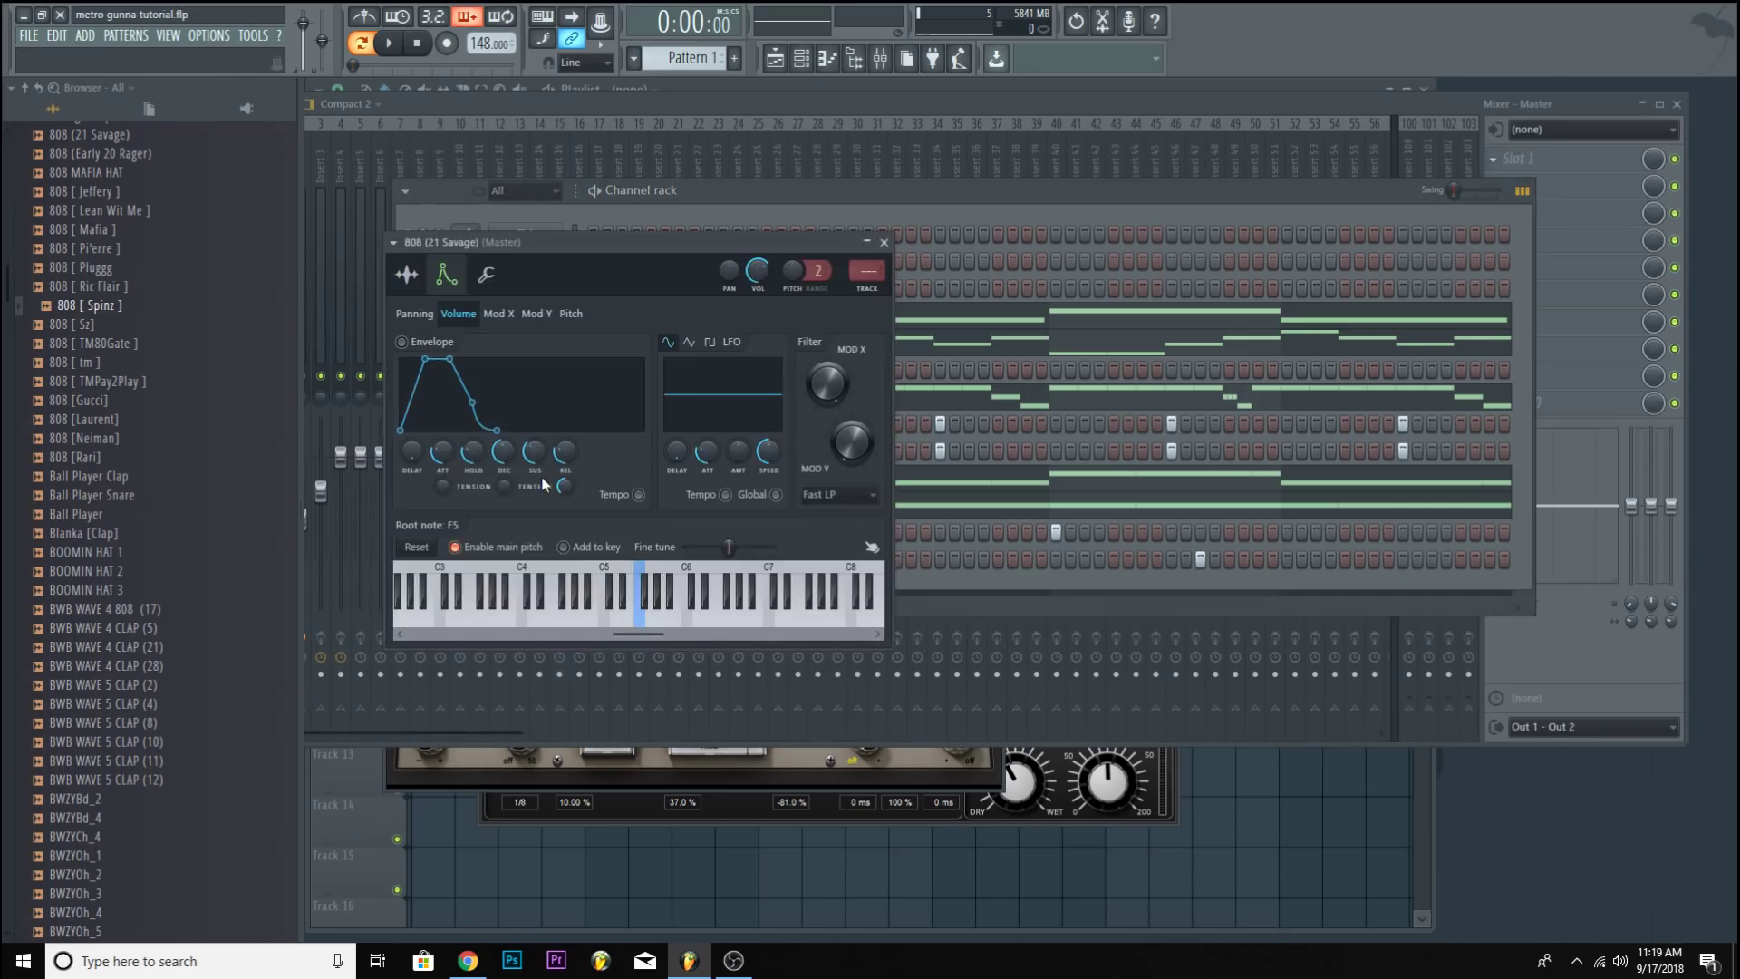
left_click(406, 274)
left_click_drag(538, 246, 774, 196)
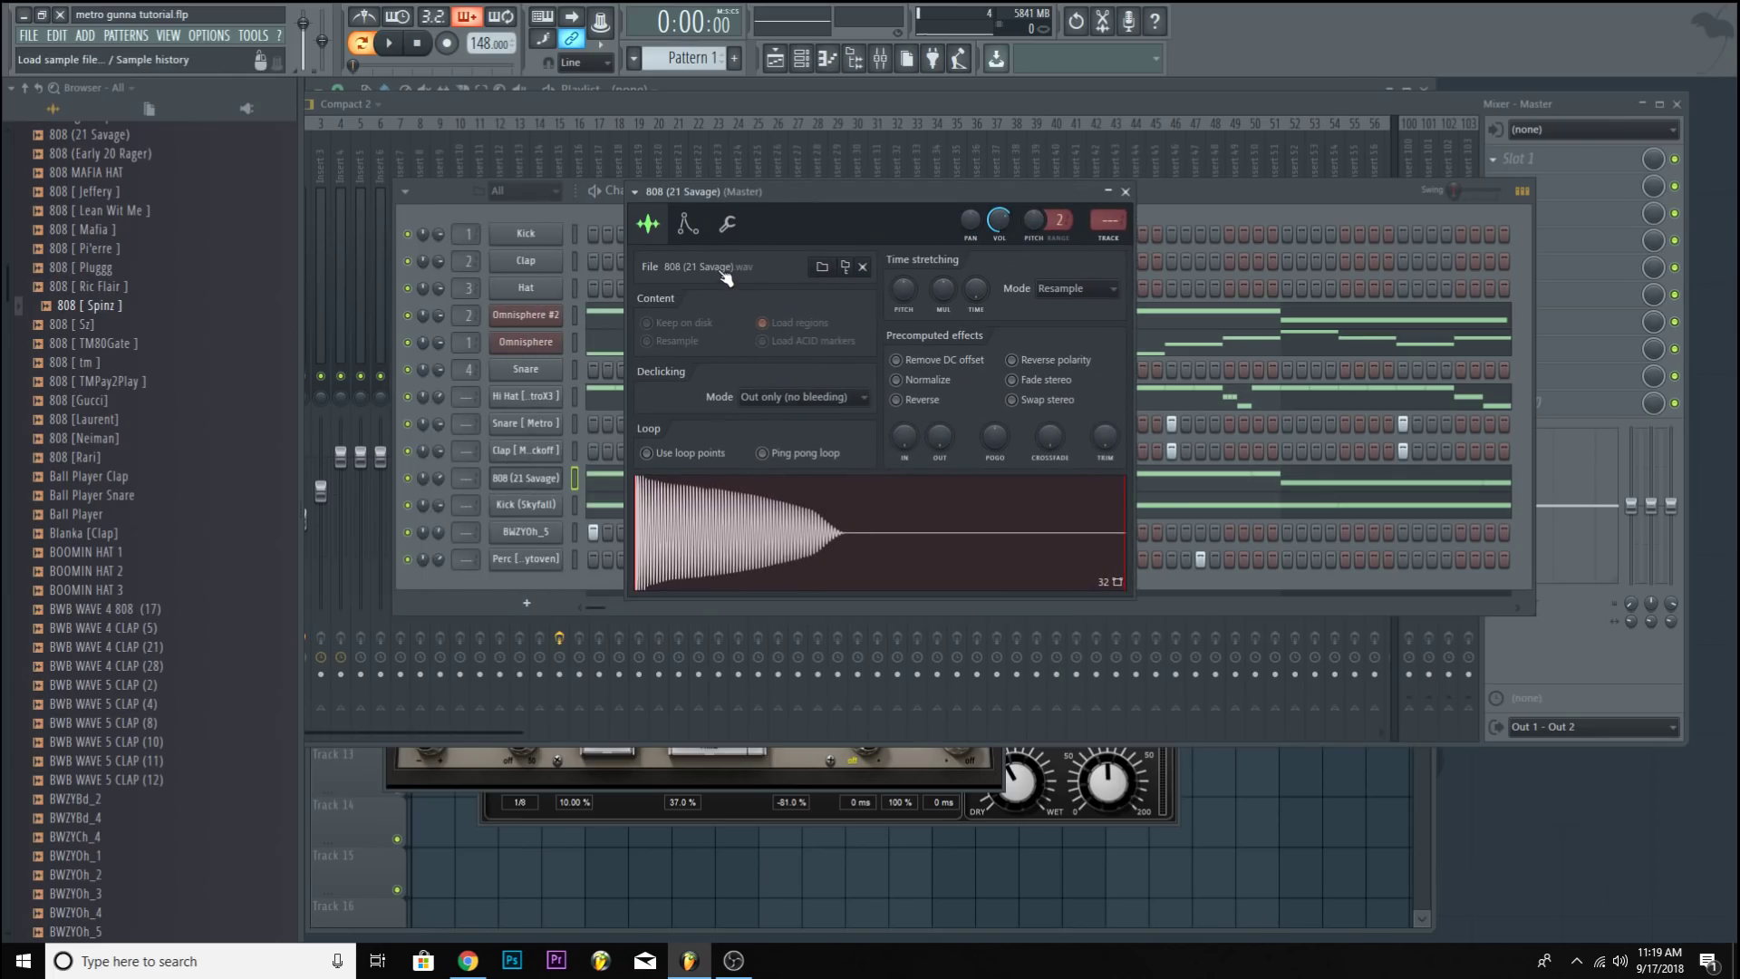
Audition 808 samples in the browser for comparison, including 808 [ Spinz ], 808 [ Pi'erre ] and 808 [Laurent].
scroll(136, 272, "up", 4)
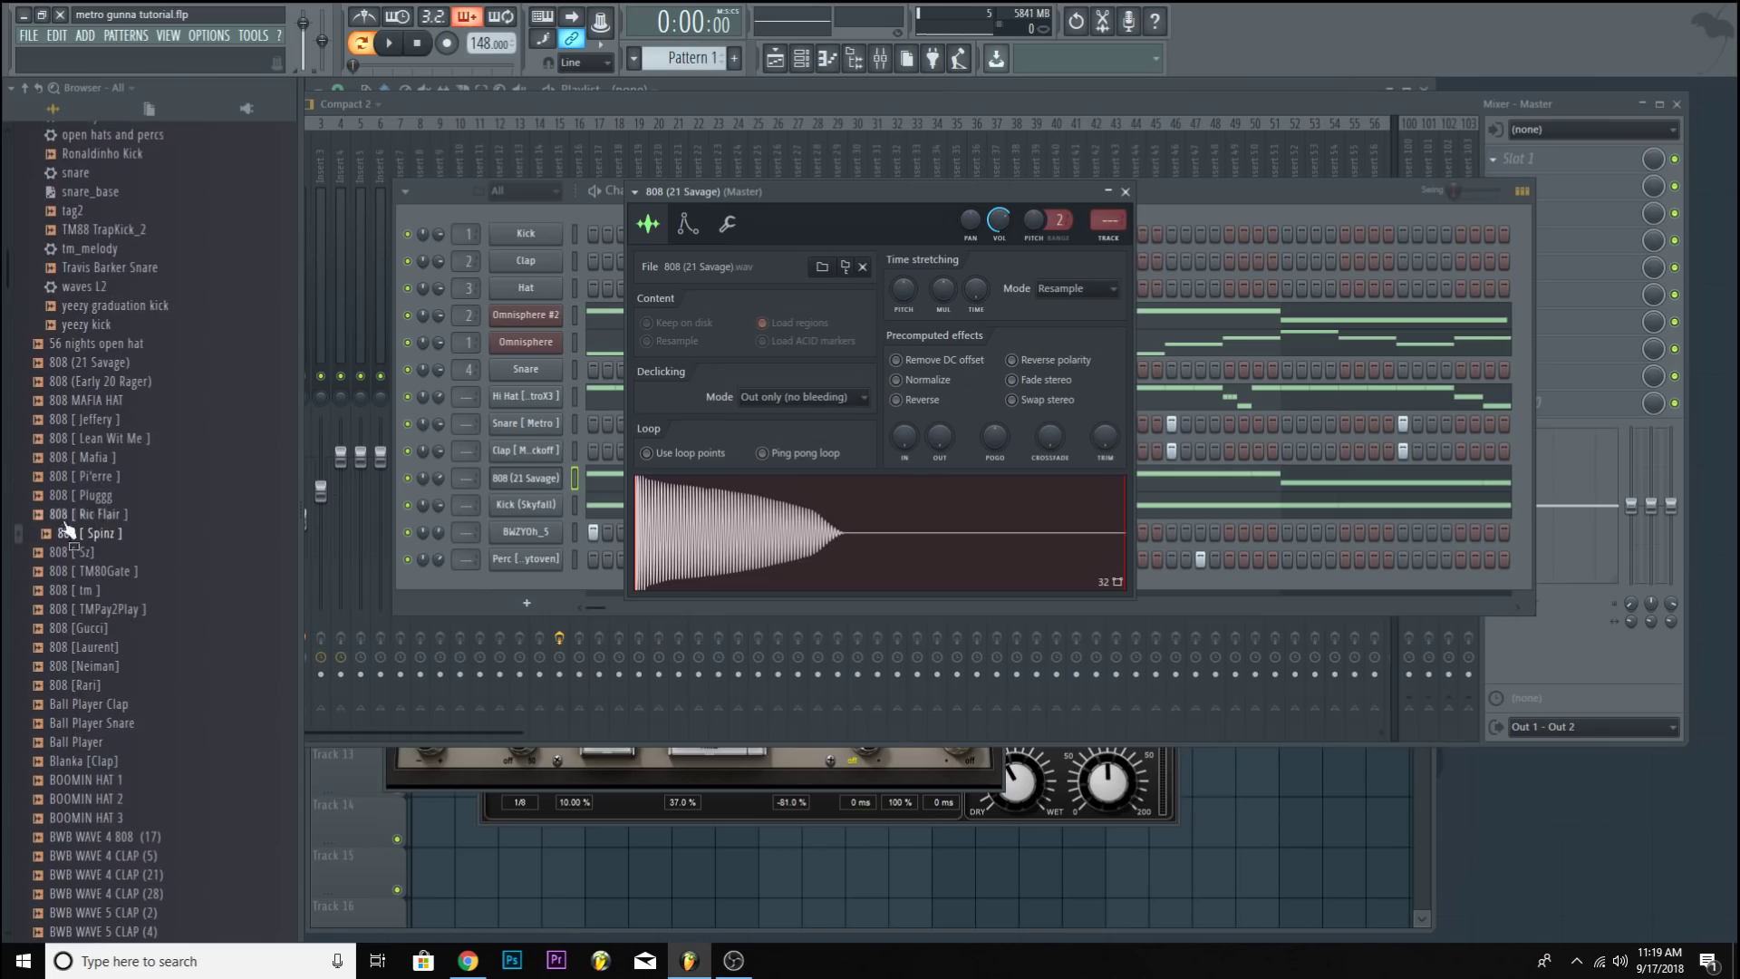
left_click(152, 364)
left_click(145, 535)
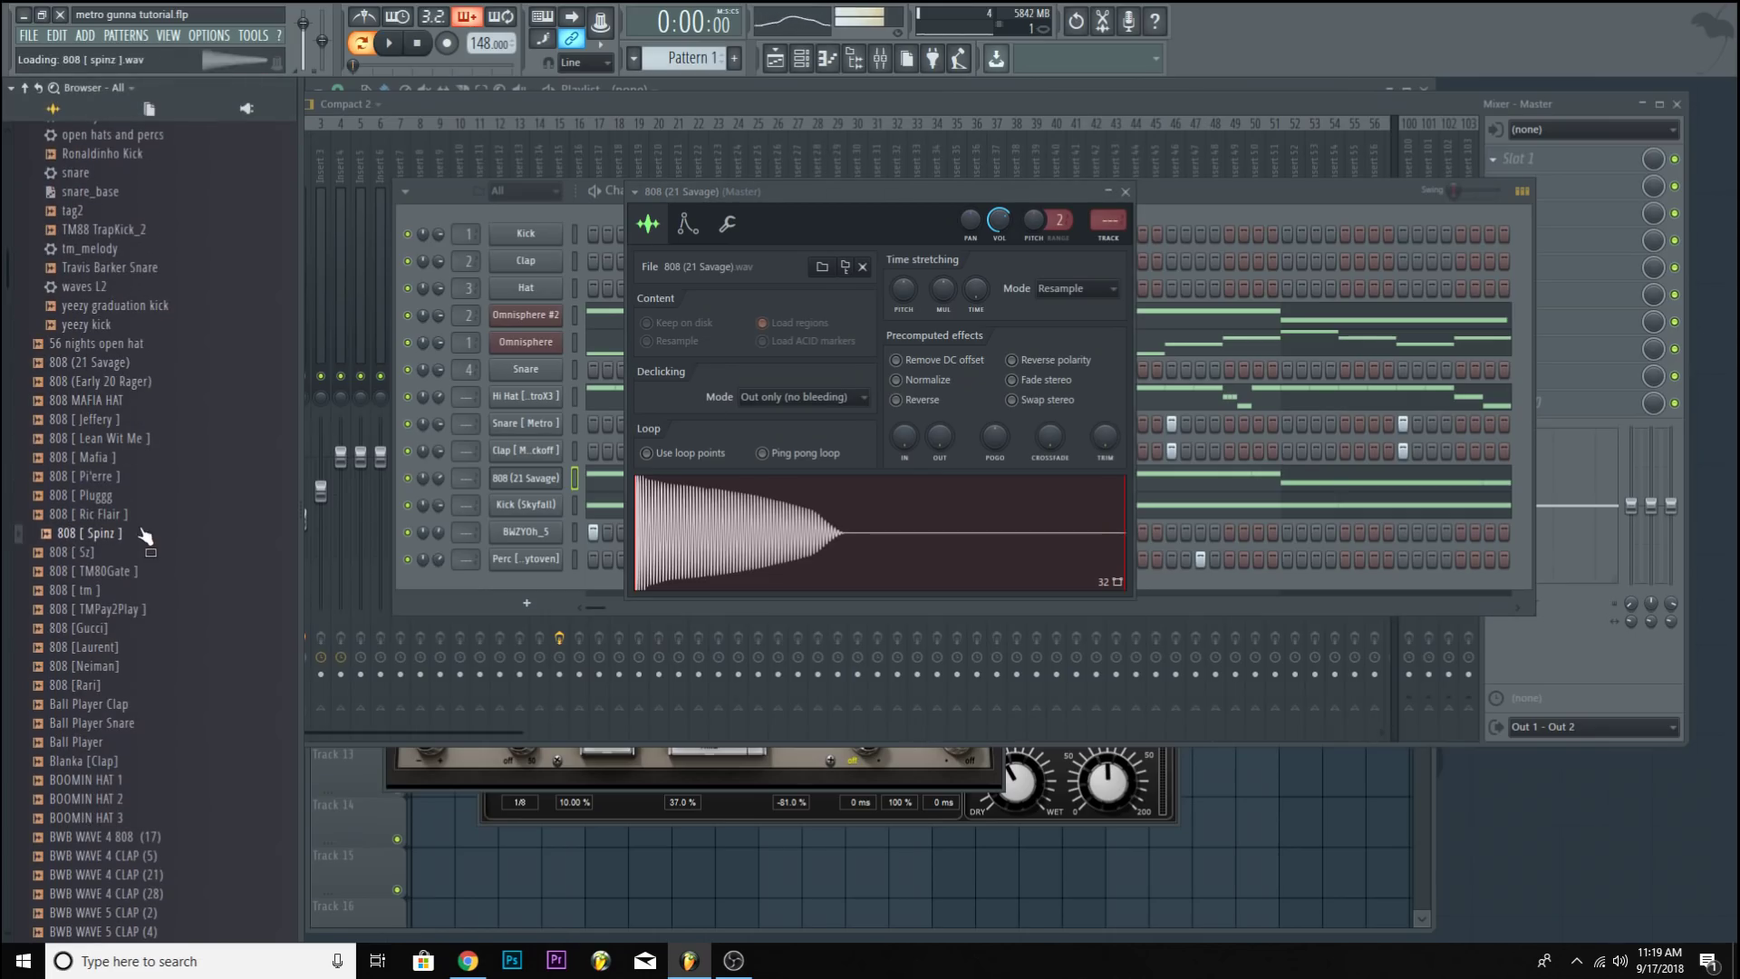
left_click(139, 478)
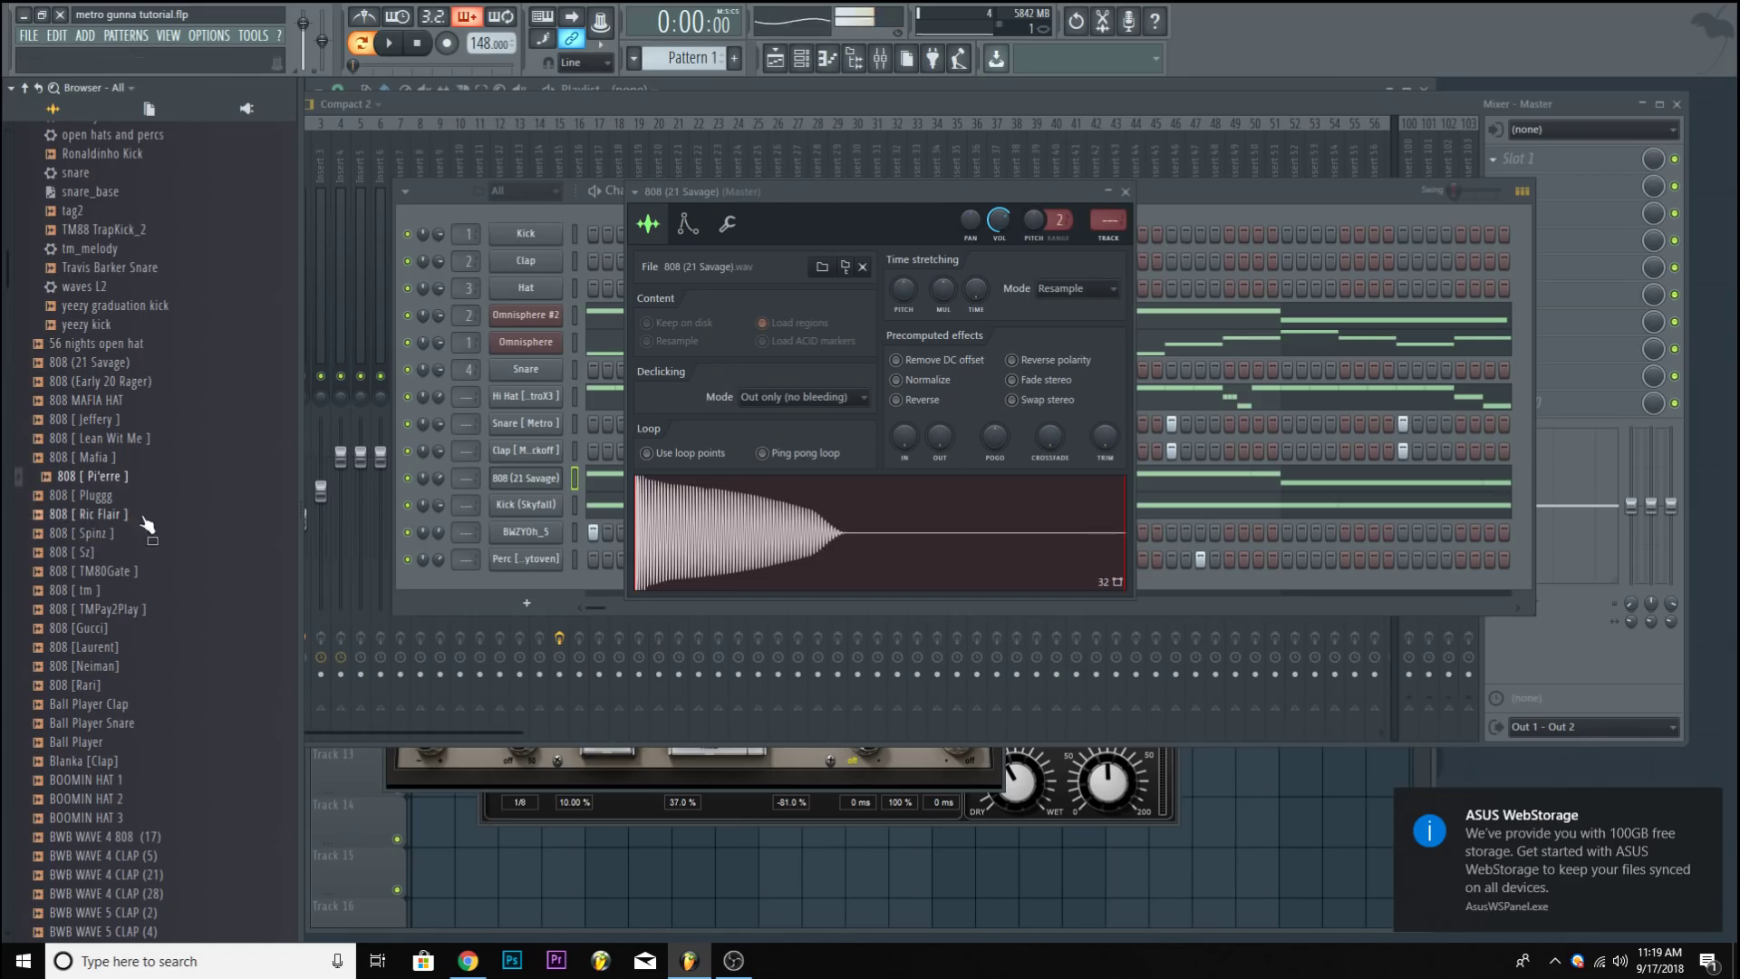
scroll(139, 635, "up", 3)
scroll(138, 642, "down", 6)
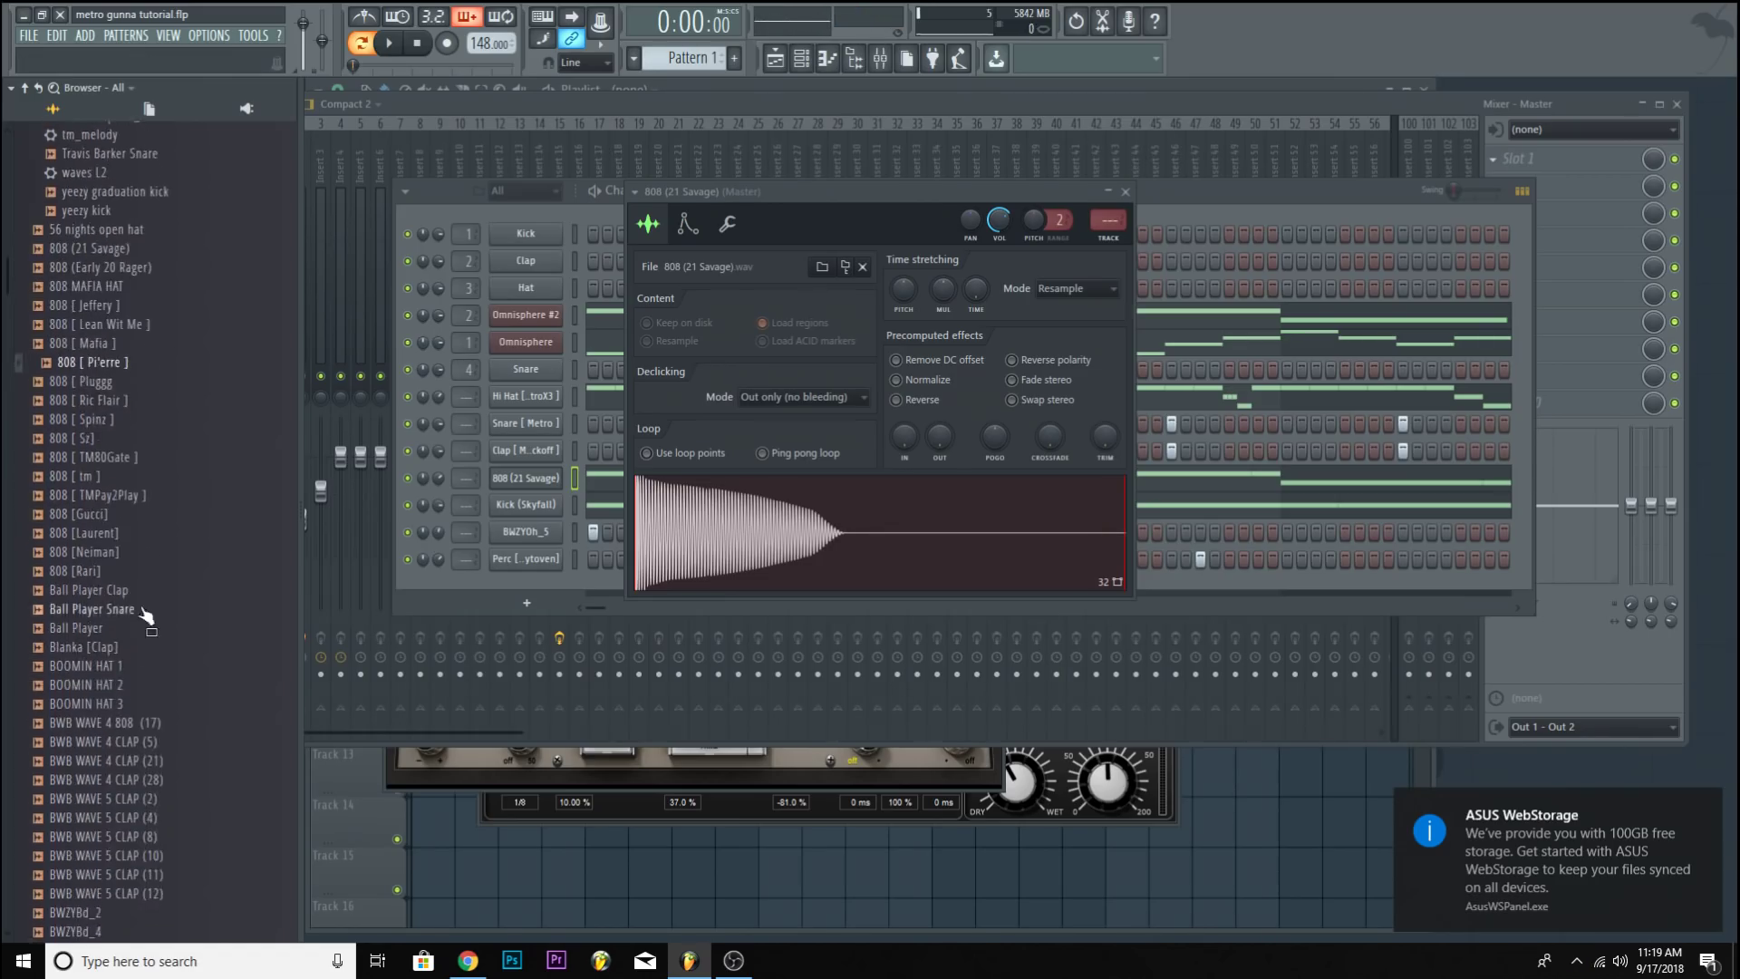
left_click(116, 555)
left_click(122, 534)
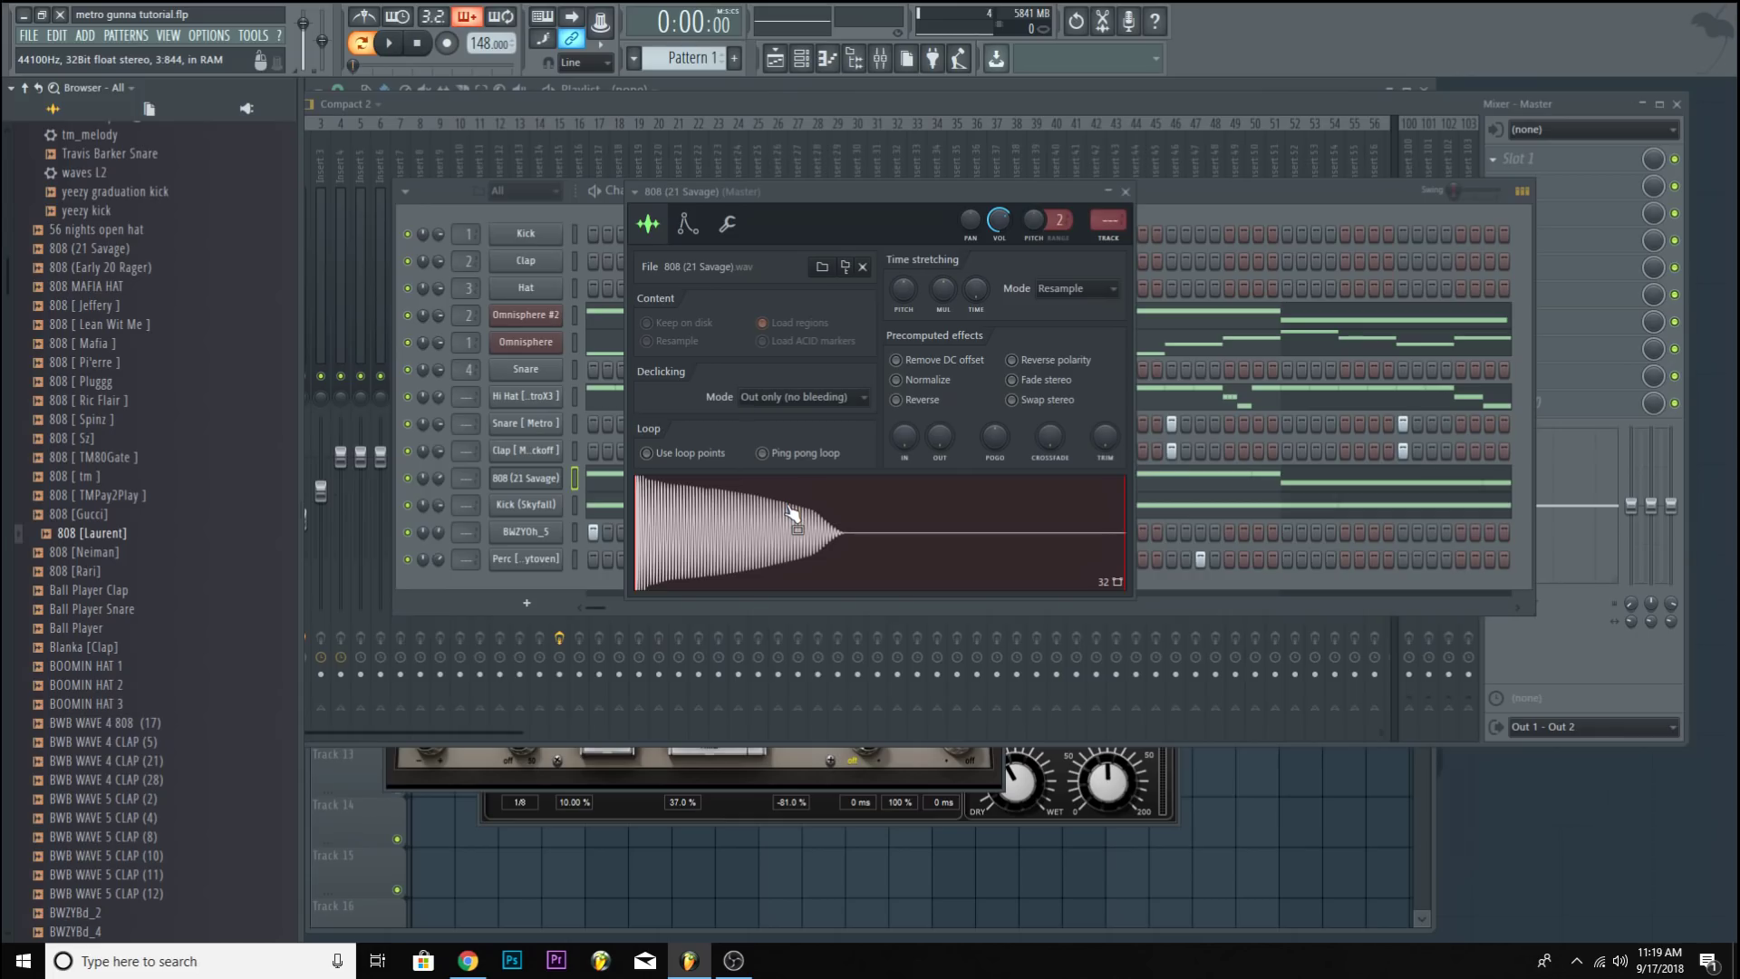
Leave only the 808 (21 Savage), Kick (Skyfall), Omnisphere and Omnisphere #2 channels unmuted in the channel rack.
left_click_drag(825, 186, 1117, 166)
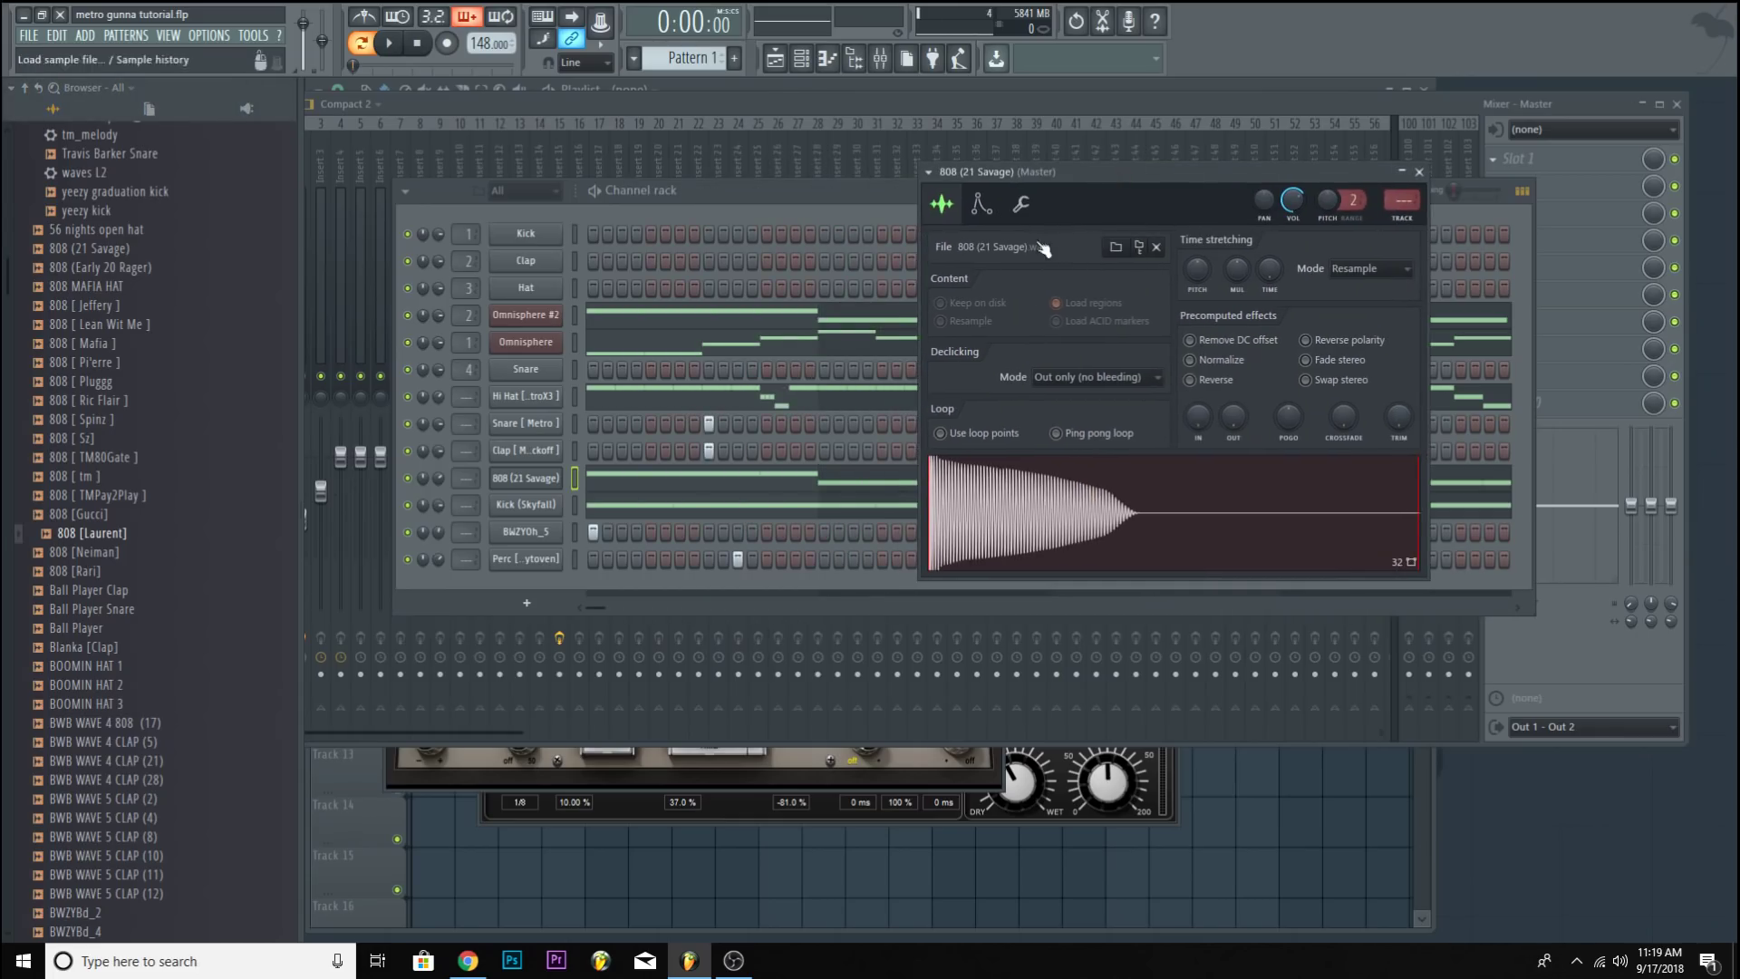
left_click(883, 212)
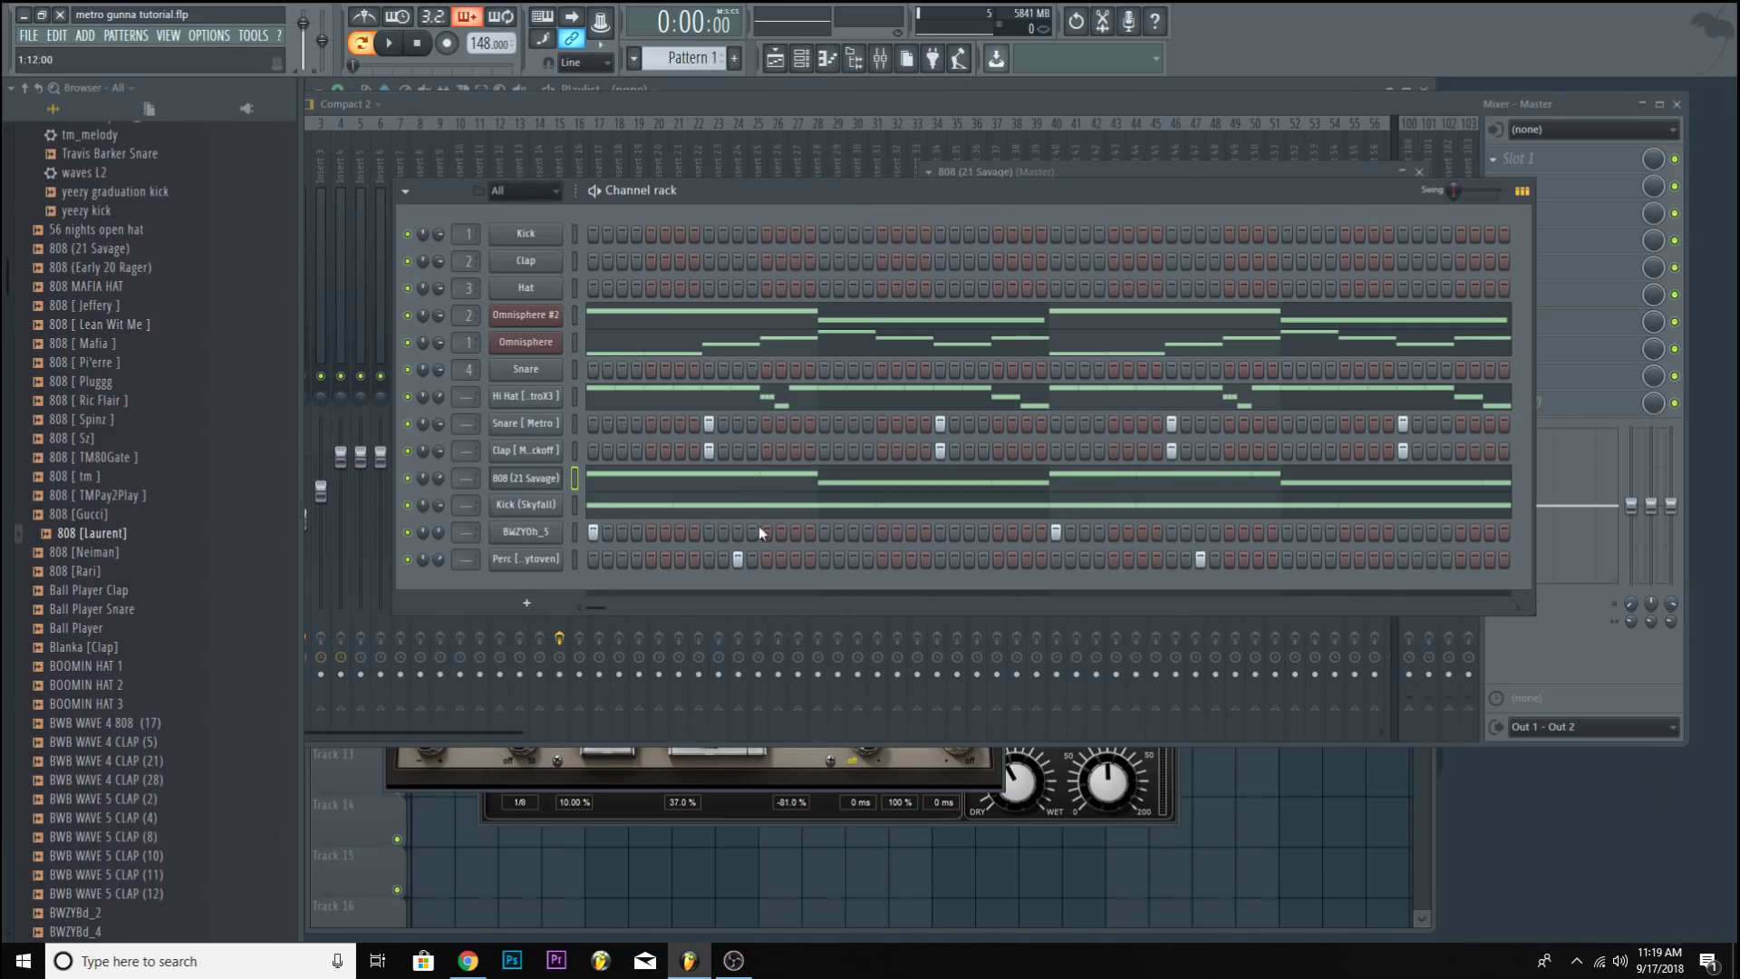
right_click(406, 480)
left_click(402, 480)
right_click(406, 482)
left_click(425, 487)
left_click(407, 342)
left_click(407, 314)
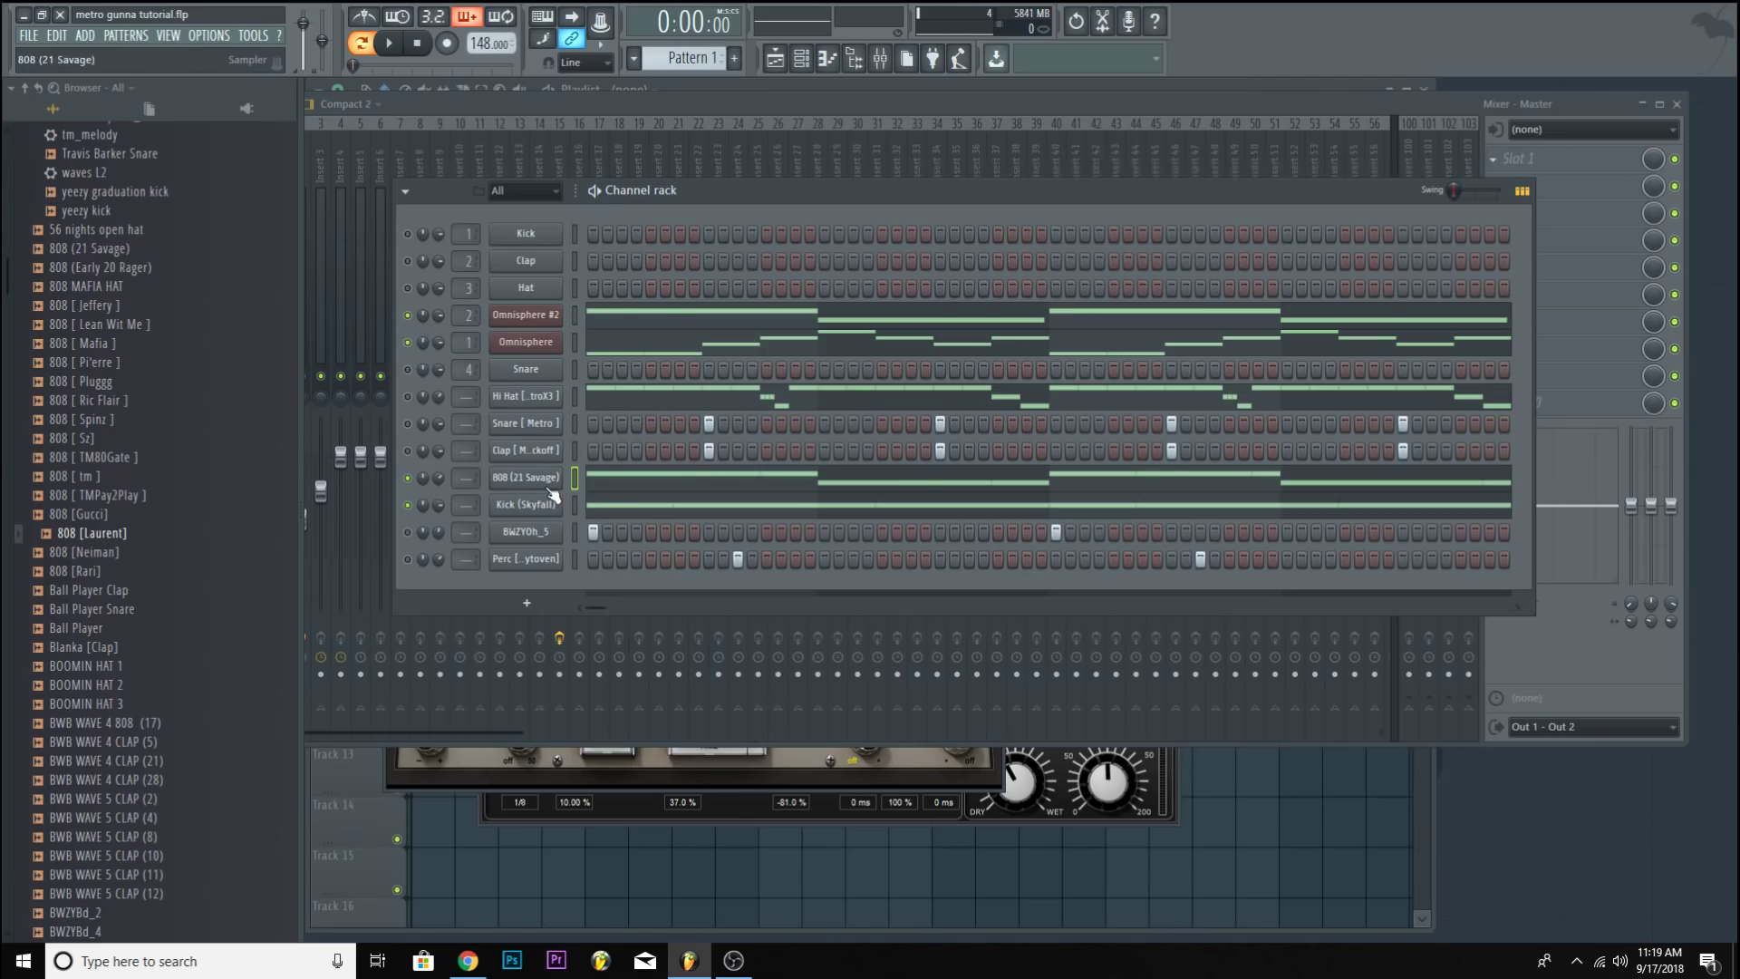
Open the 808 (21 Savage) sample in Edison, detect its pitch regions and examine them before closing the editor.
left_click(526, 478)
right_click(1054, 498)
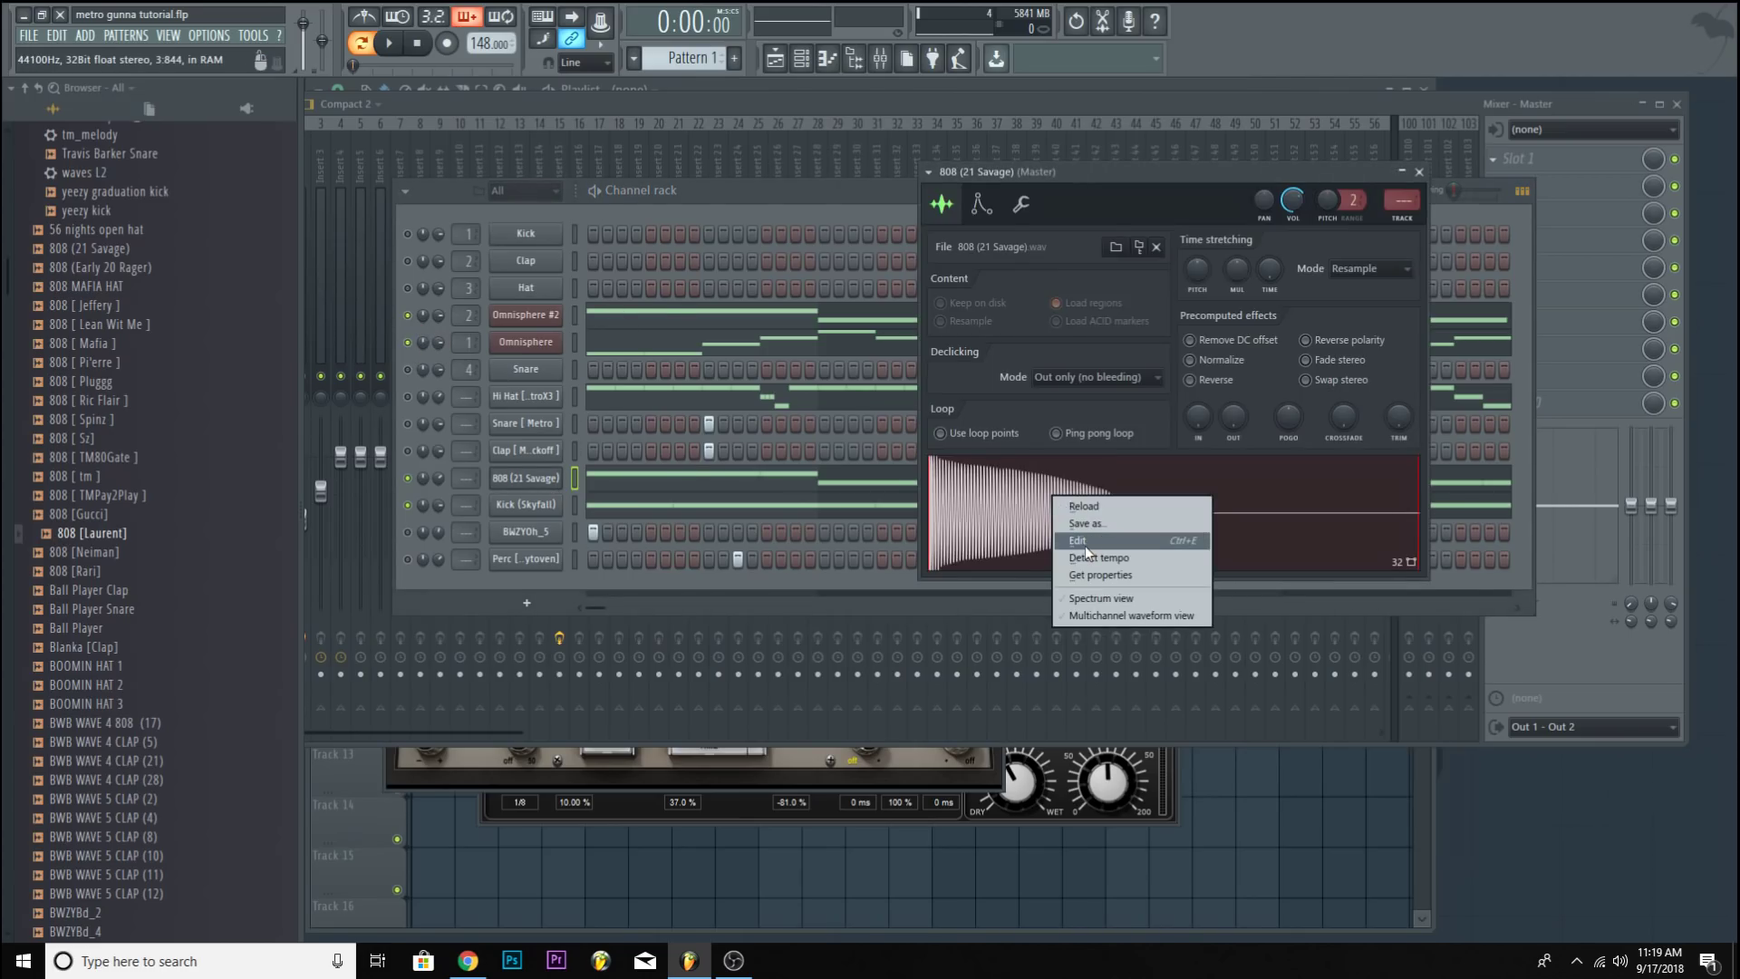
left_click(1085, 542)
right_click(967, 400)
mouse_move(999, 488)
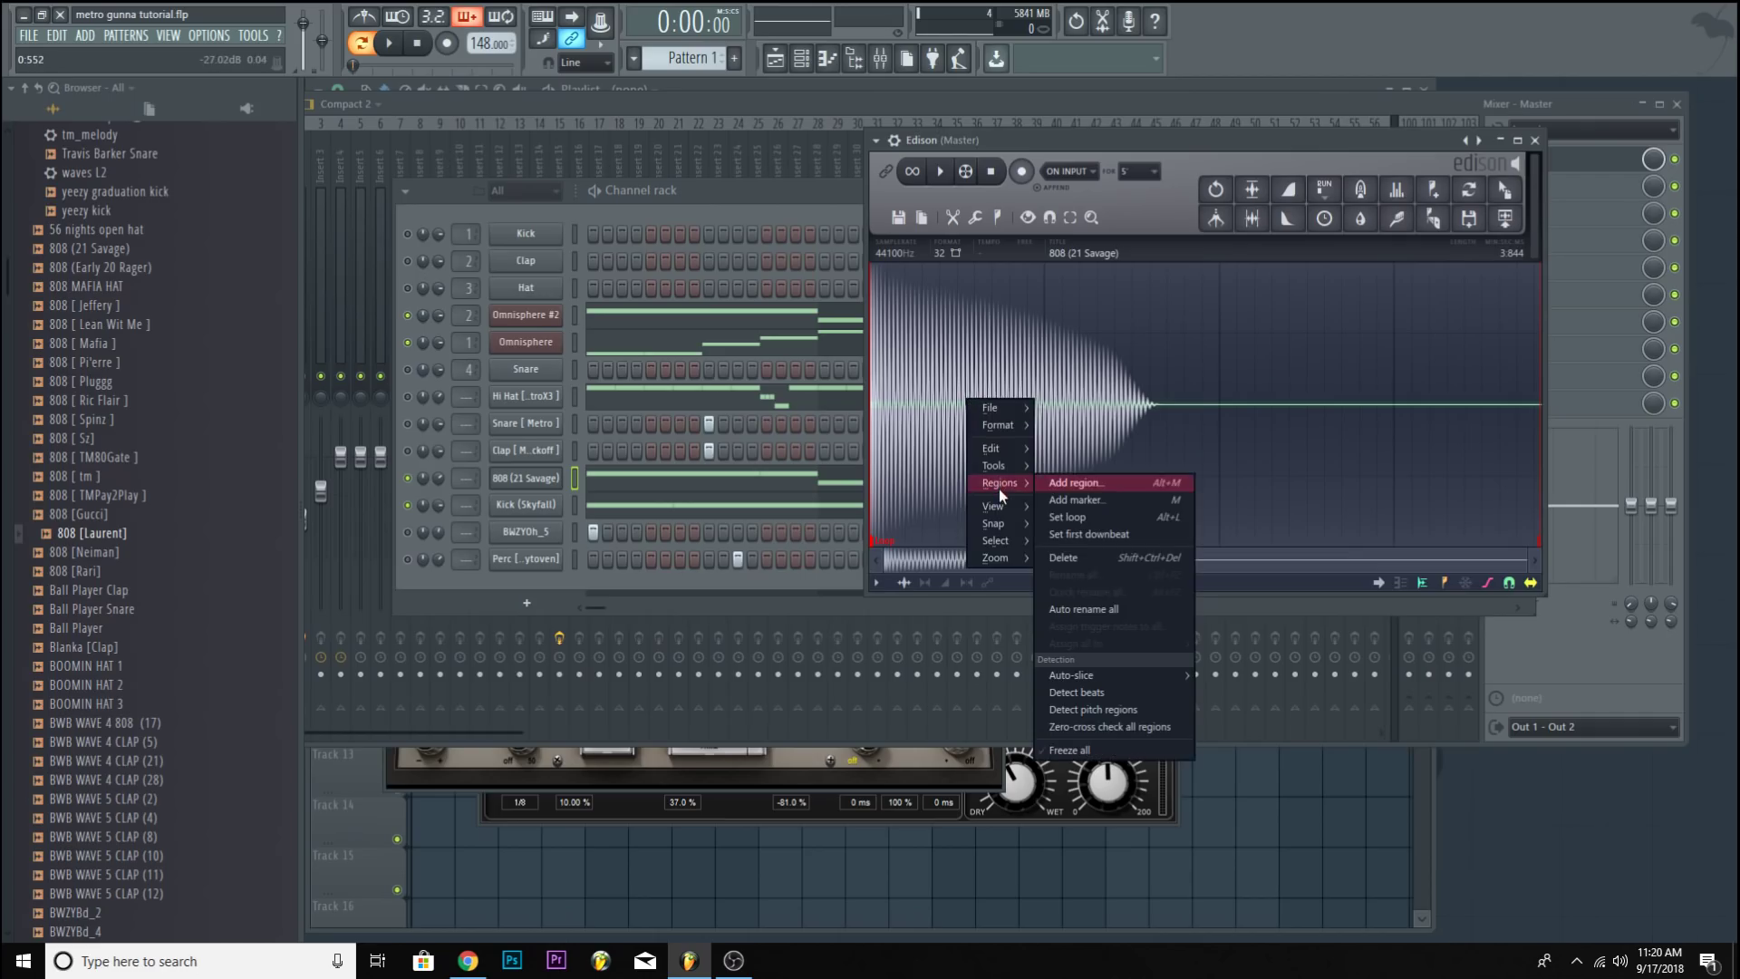
left_click(1093, 710)
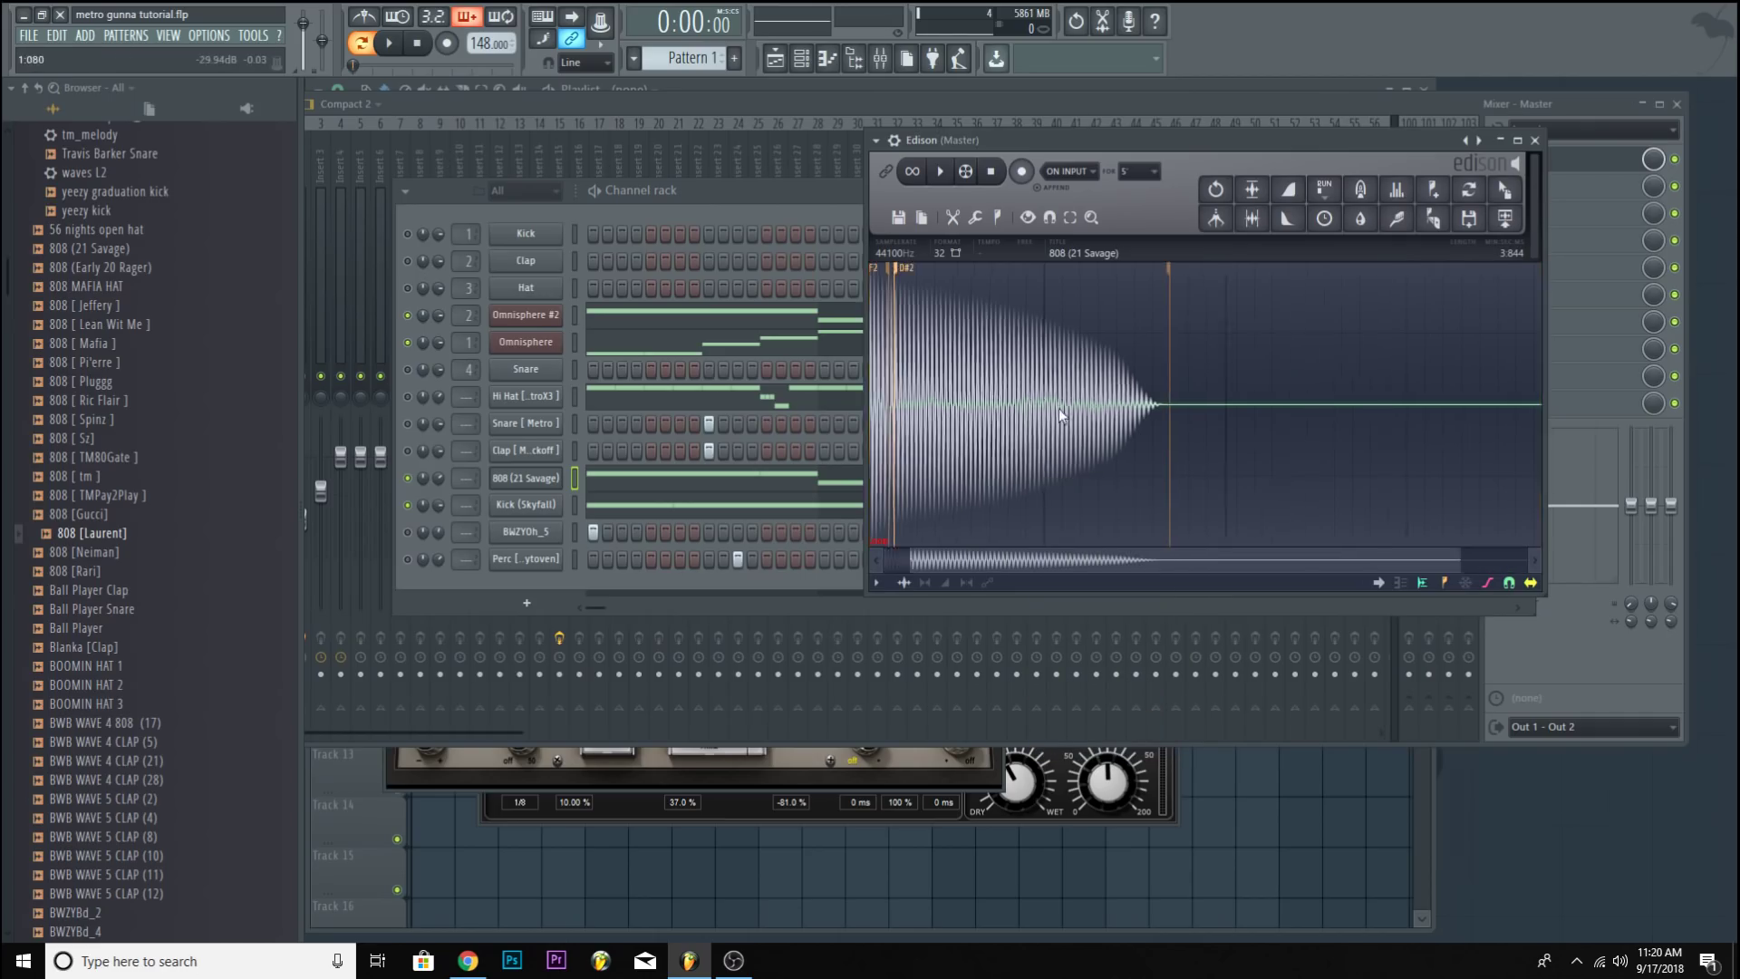
scroll(1059, 409, "up", 2)
left_click_drag(1111, 554, 998, 549)
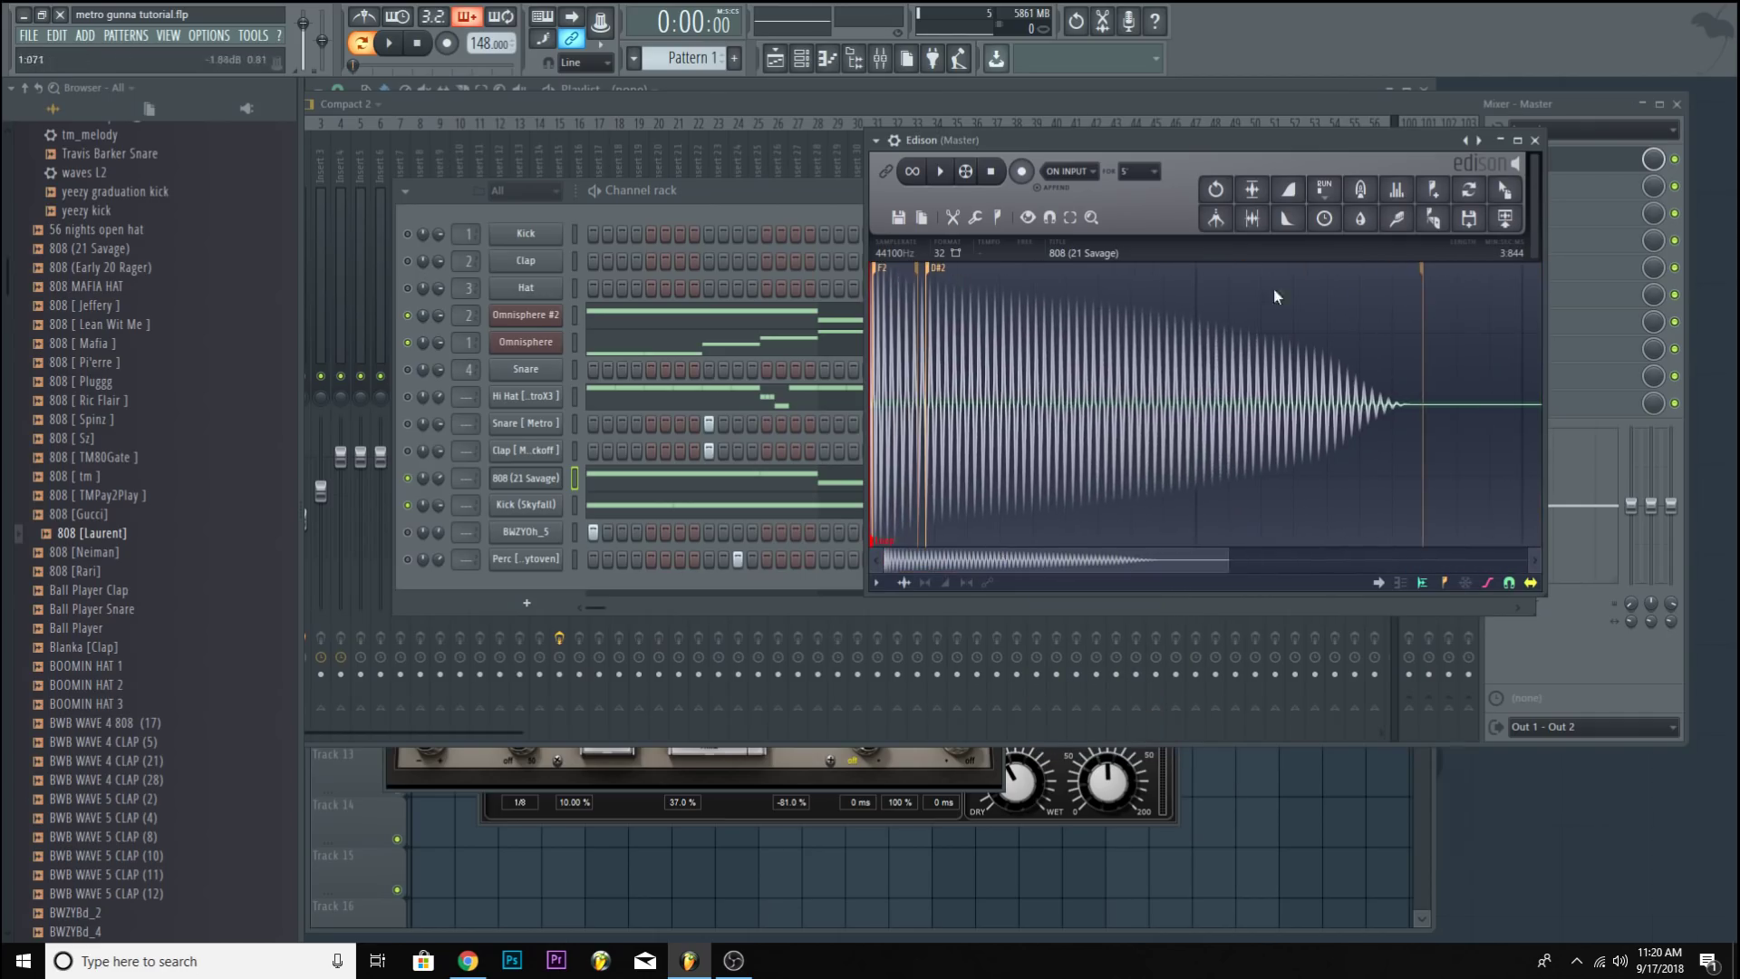
left_click(1535, 141)
View the 808 channel's root note and repeat the pitch region detection on its sample in Edison.
left_click(982, 204)
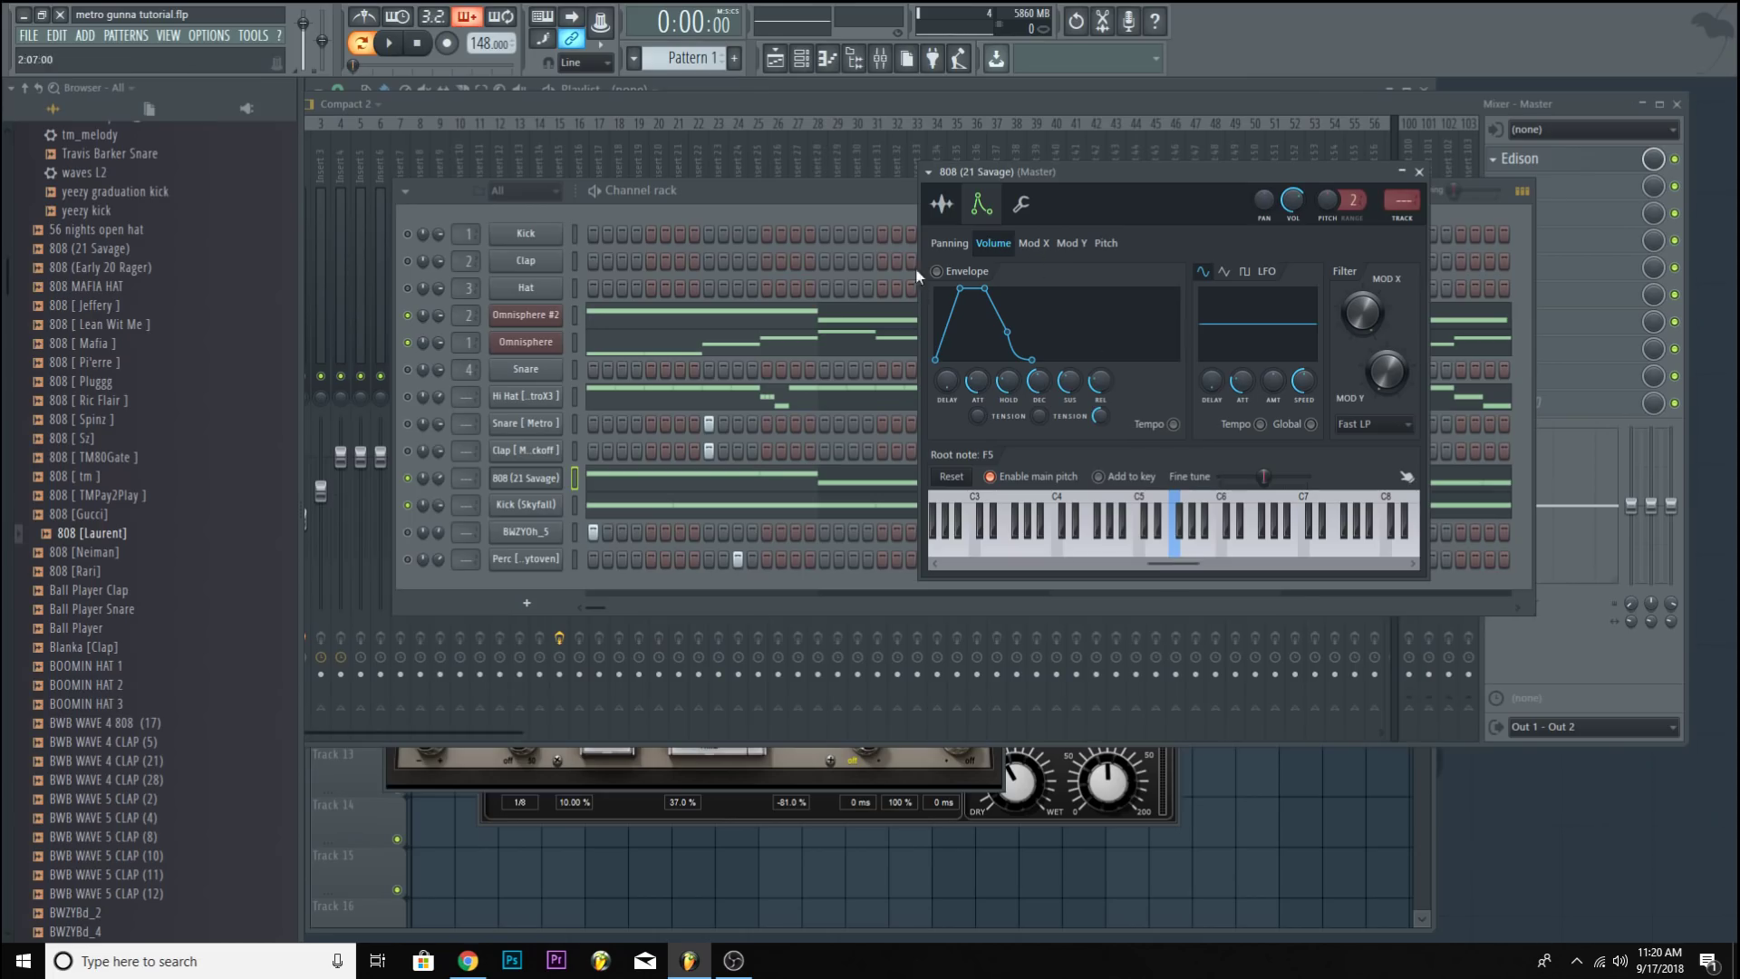
left_click(941, 204)
right_click(1148, 475)
left_click(1172, 514)
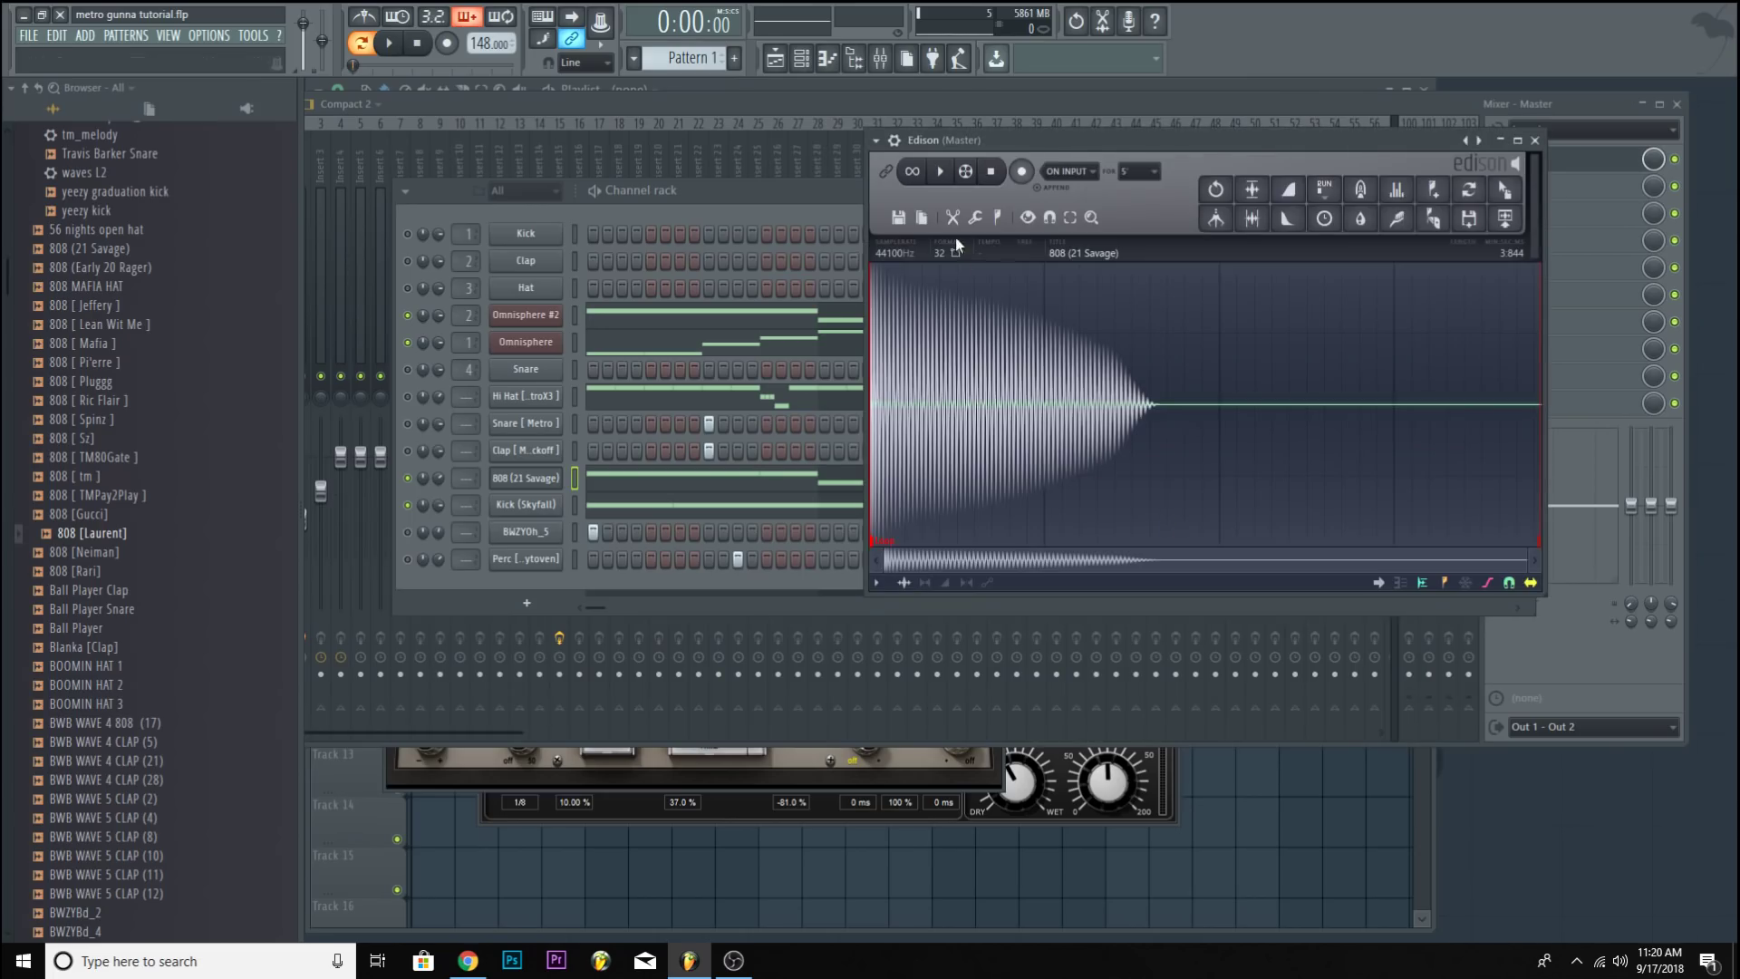
right_click(947, 310)
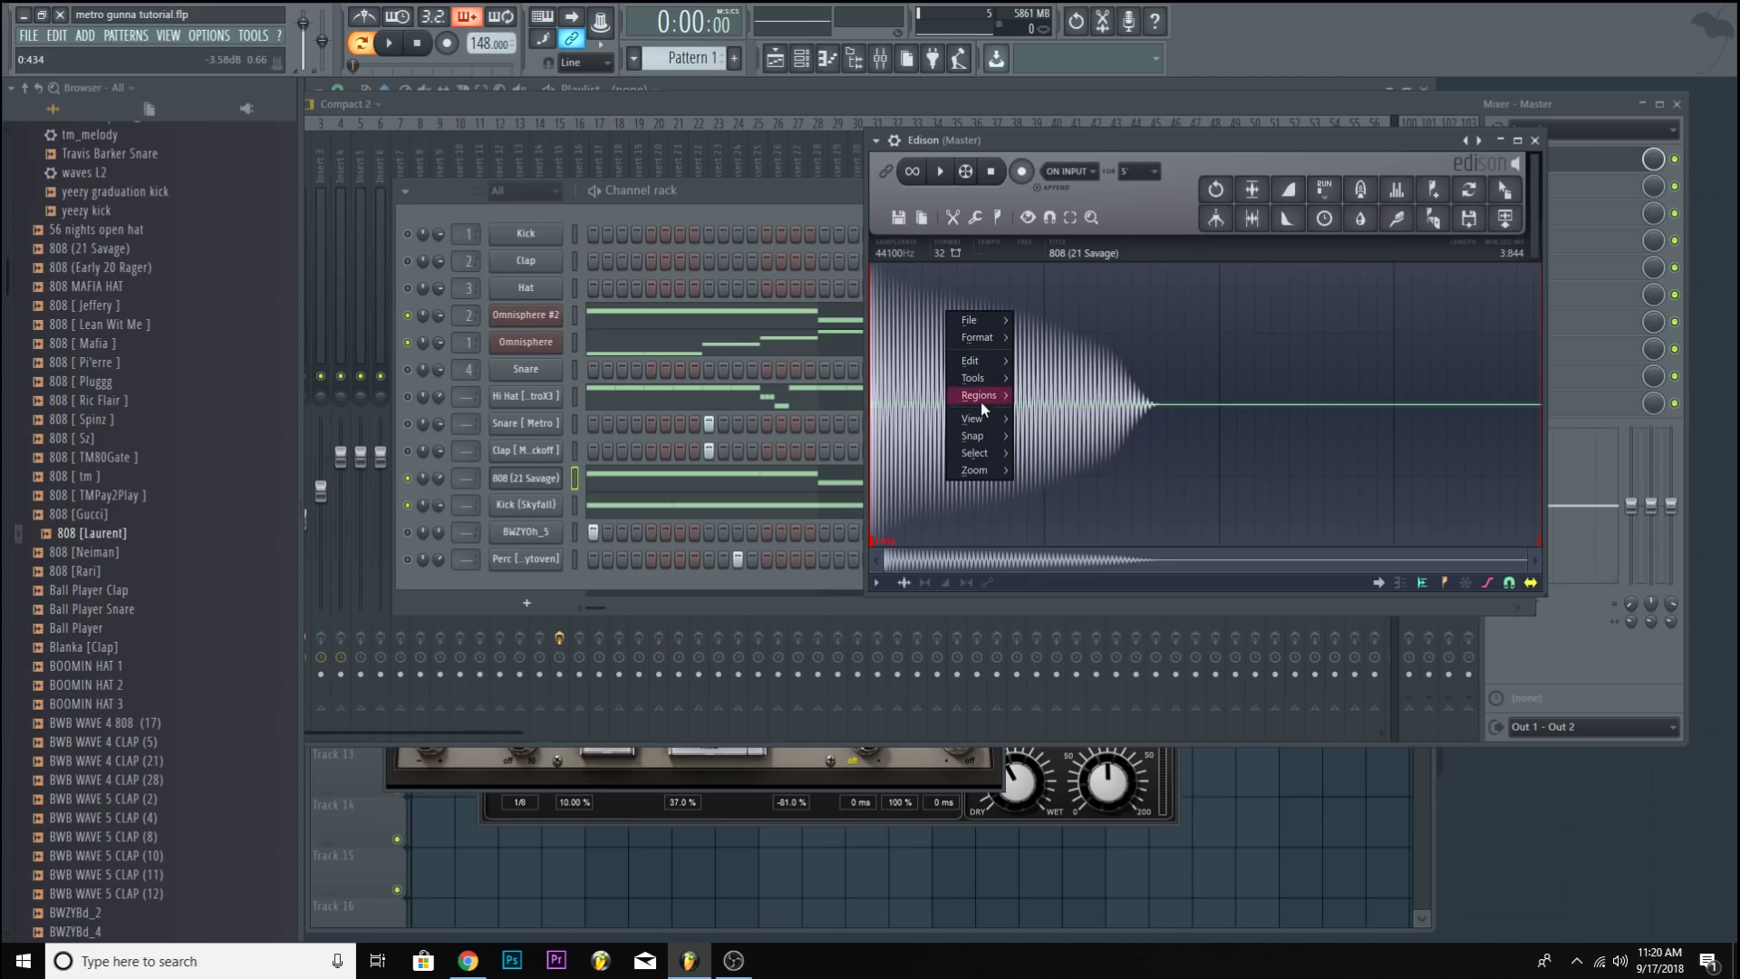
mouse_move(979, 395)
left_click(1106, 627)
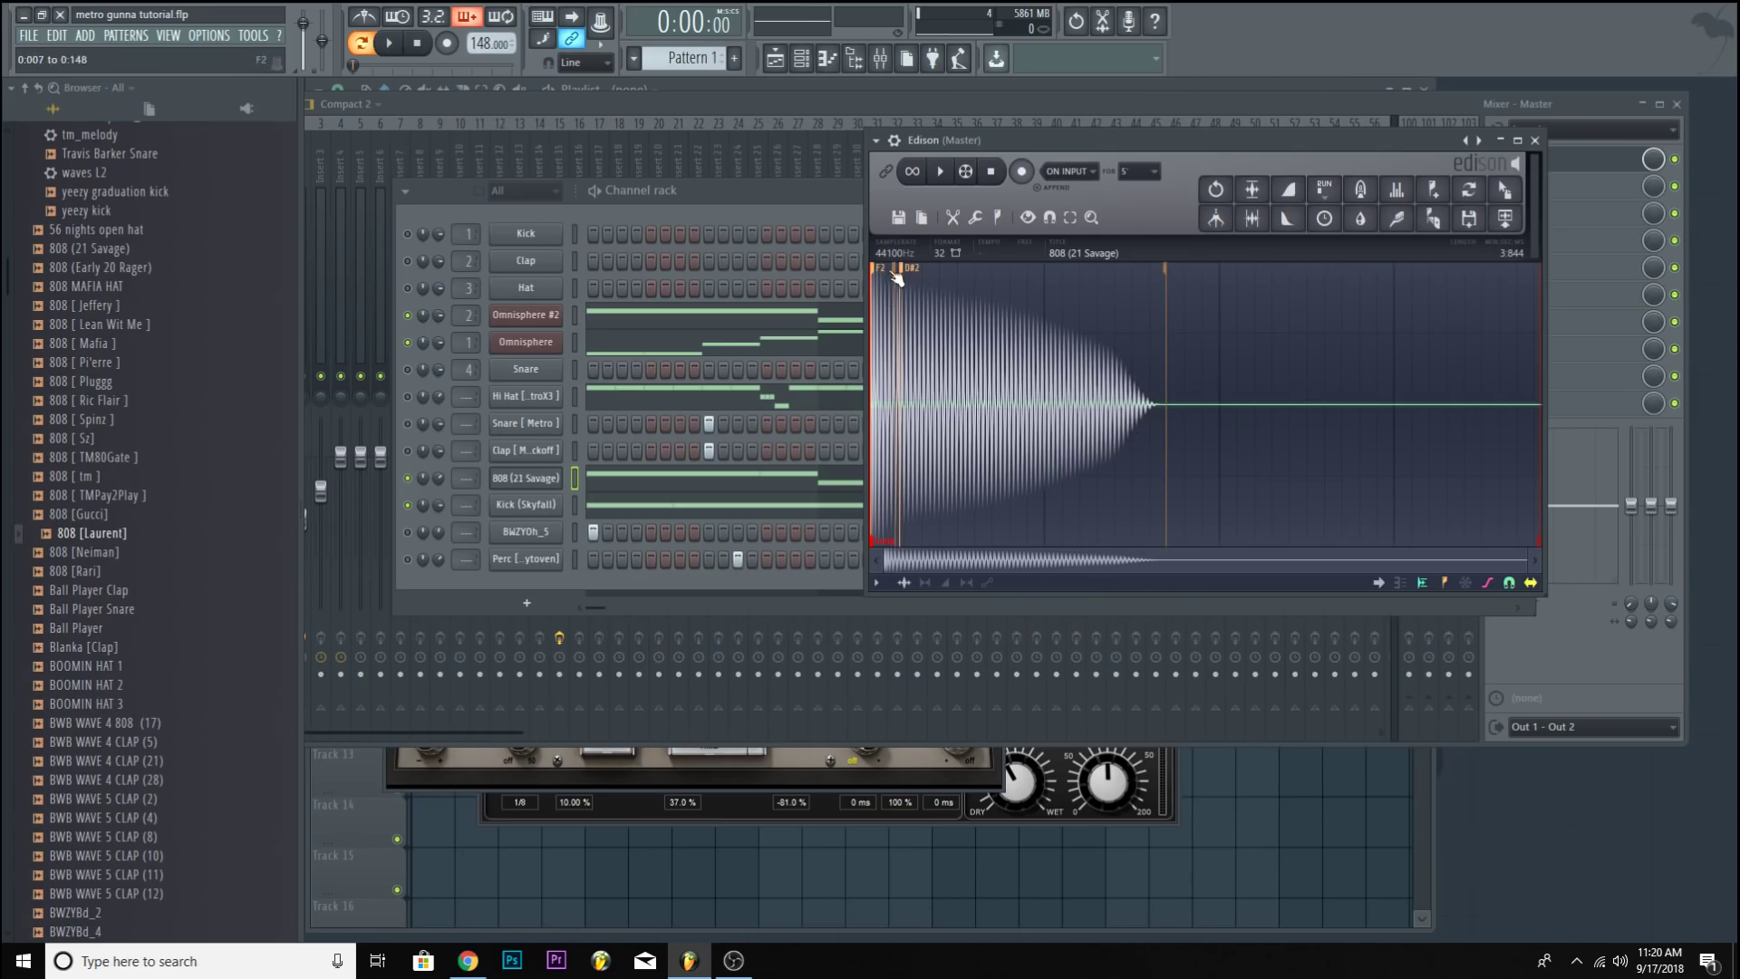
left_click(1536, 139)
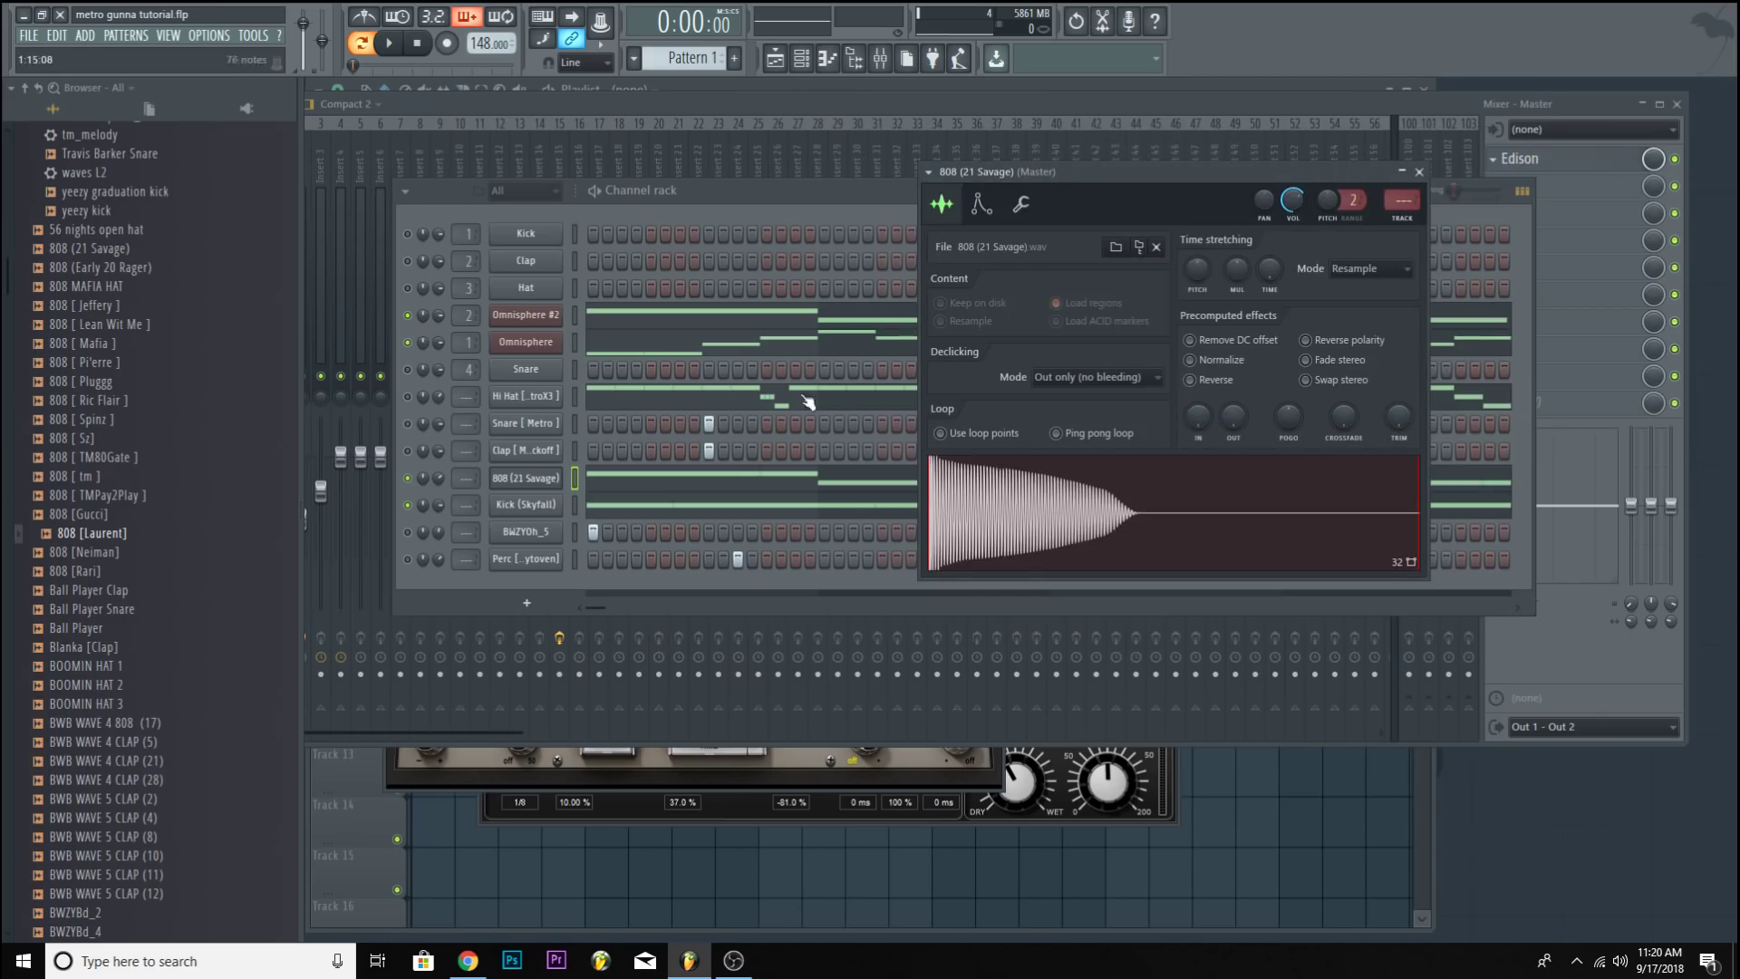
Open the 808 (21 Savage) notes in the piano roll and fit the full eight bars in view.
right_click(564, 476)
left_click(589, 481)
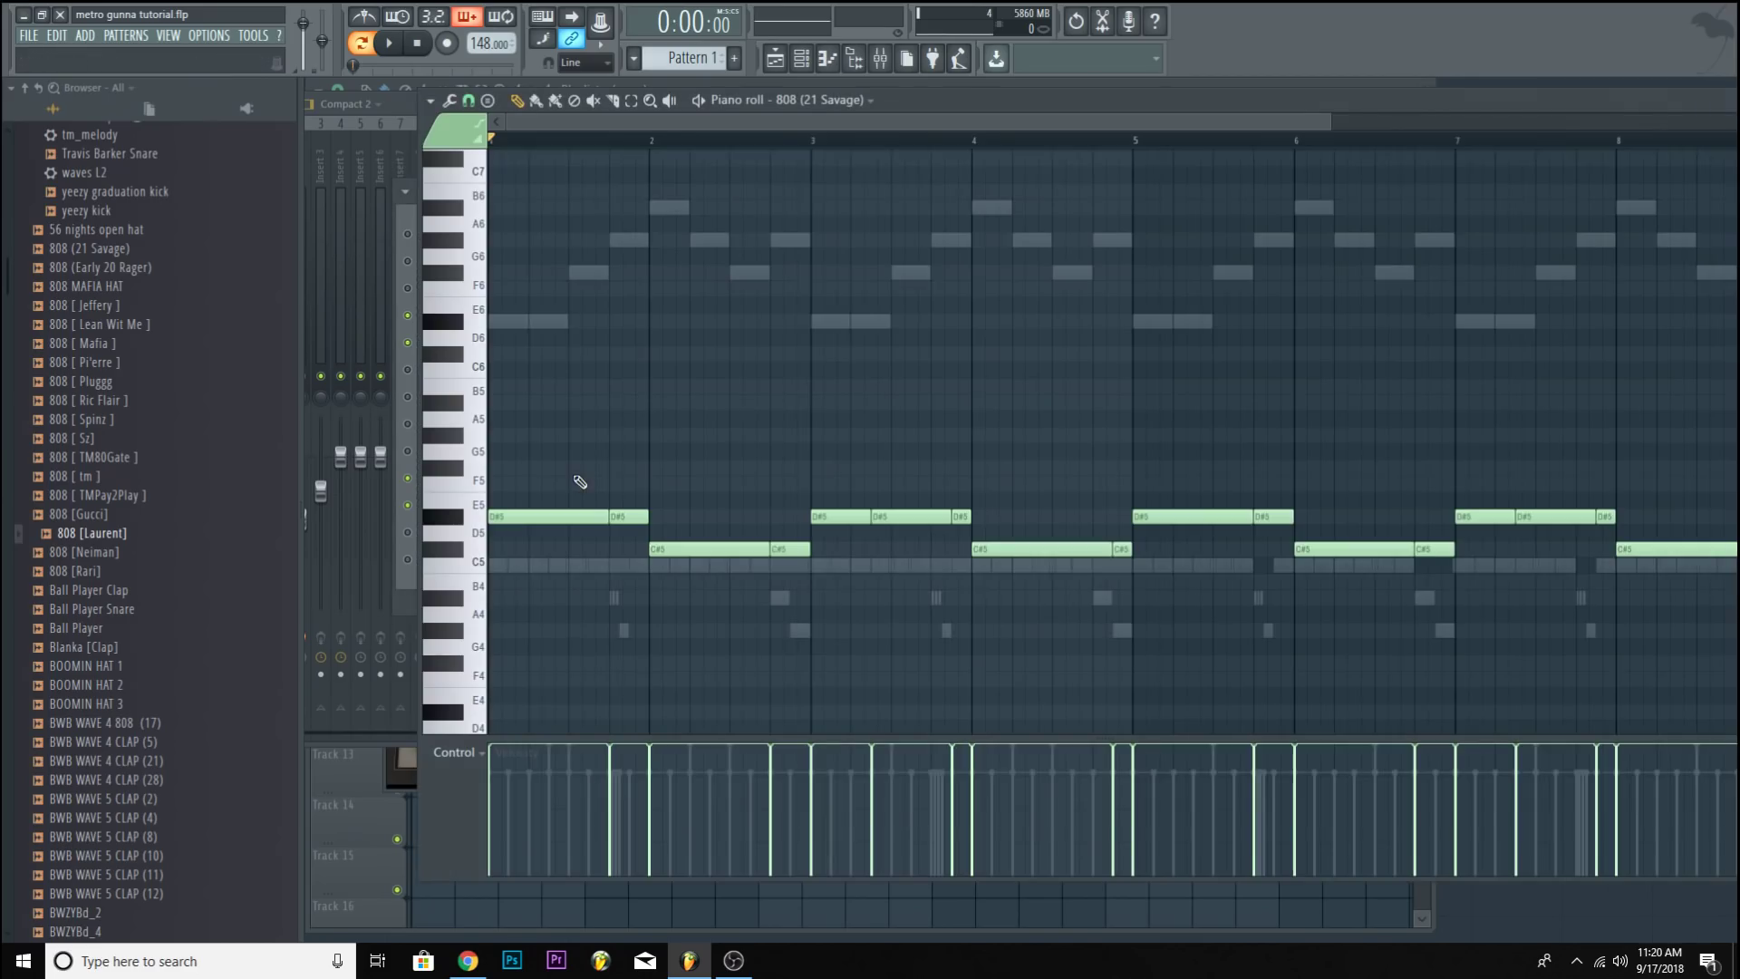
left_click_drag(1311, 125, 1390, 217)
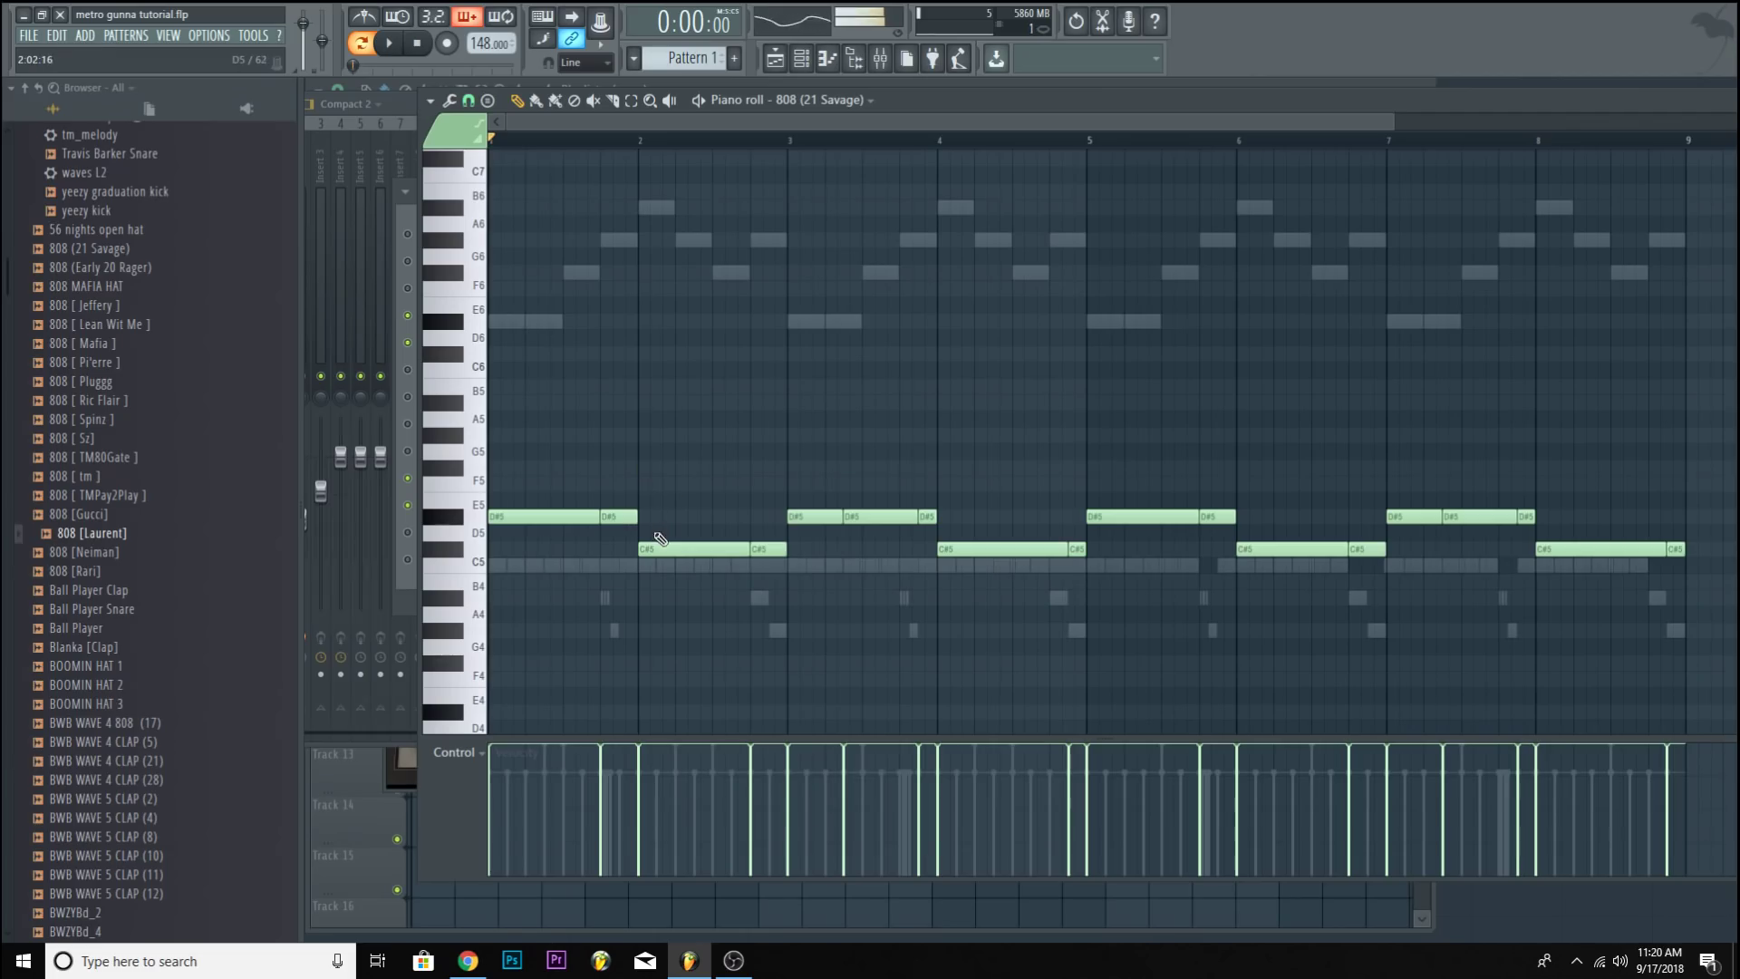
Stamp an Aeolian scale starting on D#5 near the start of bar 2 and remove the stamped notes.
left_click(431, 99)
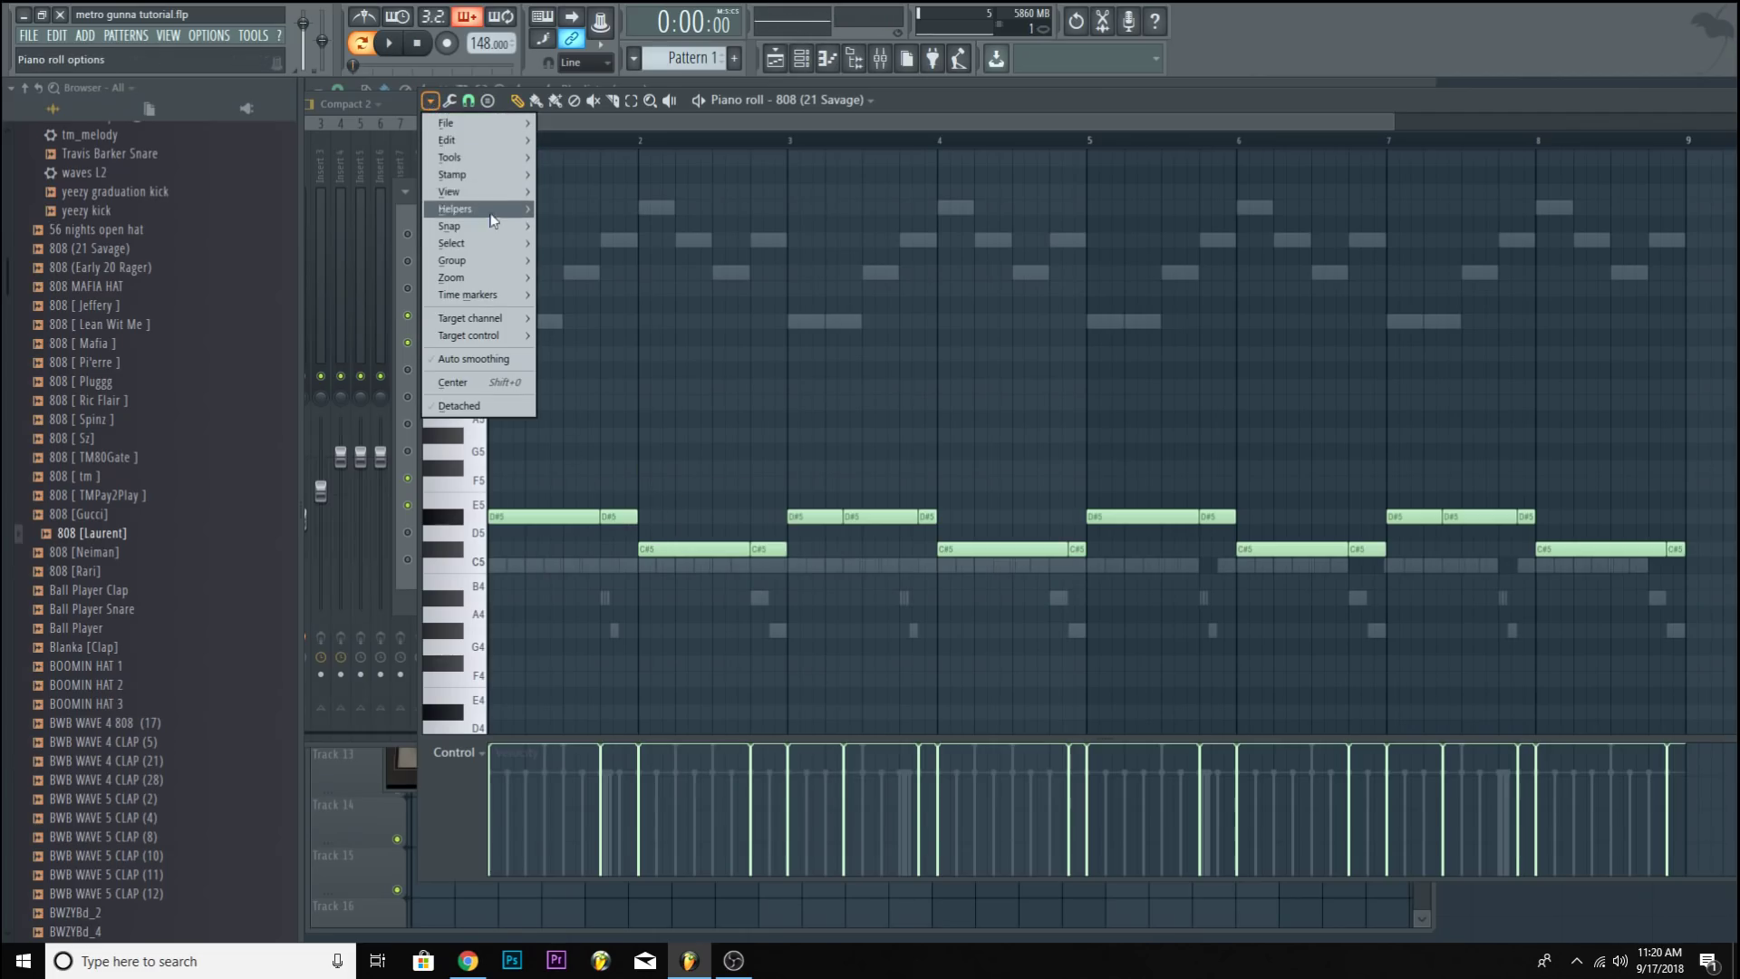
mouse_move(472, 174)
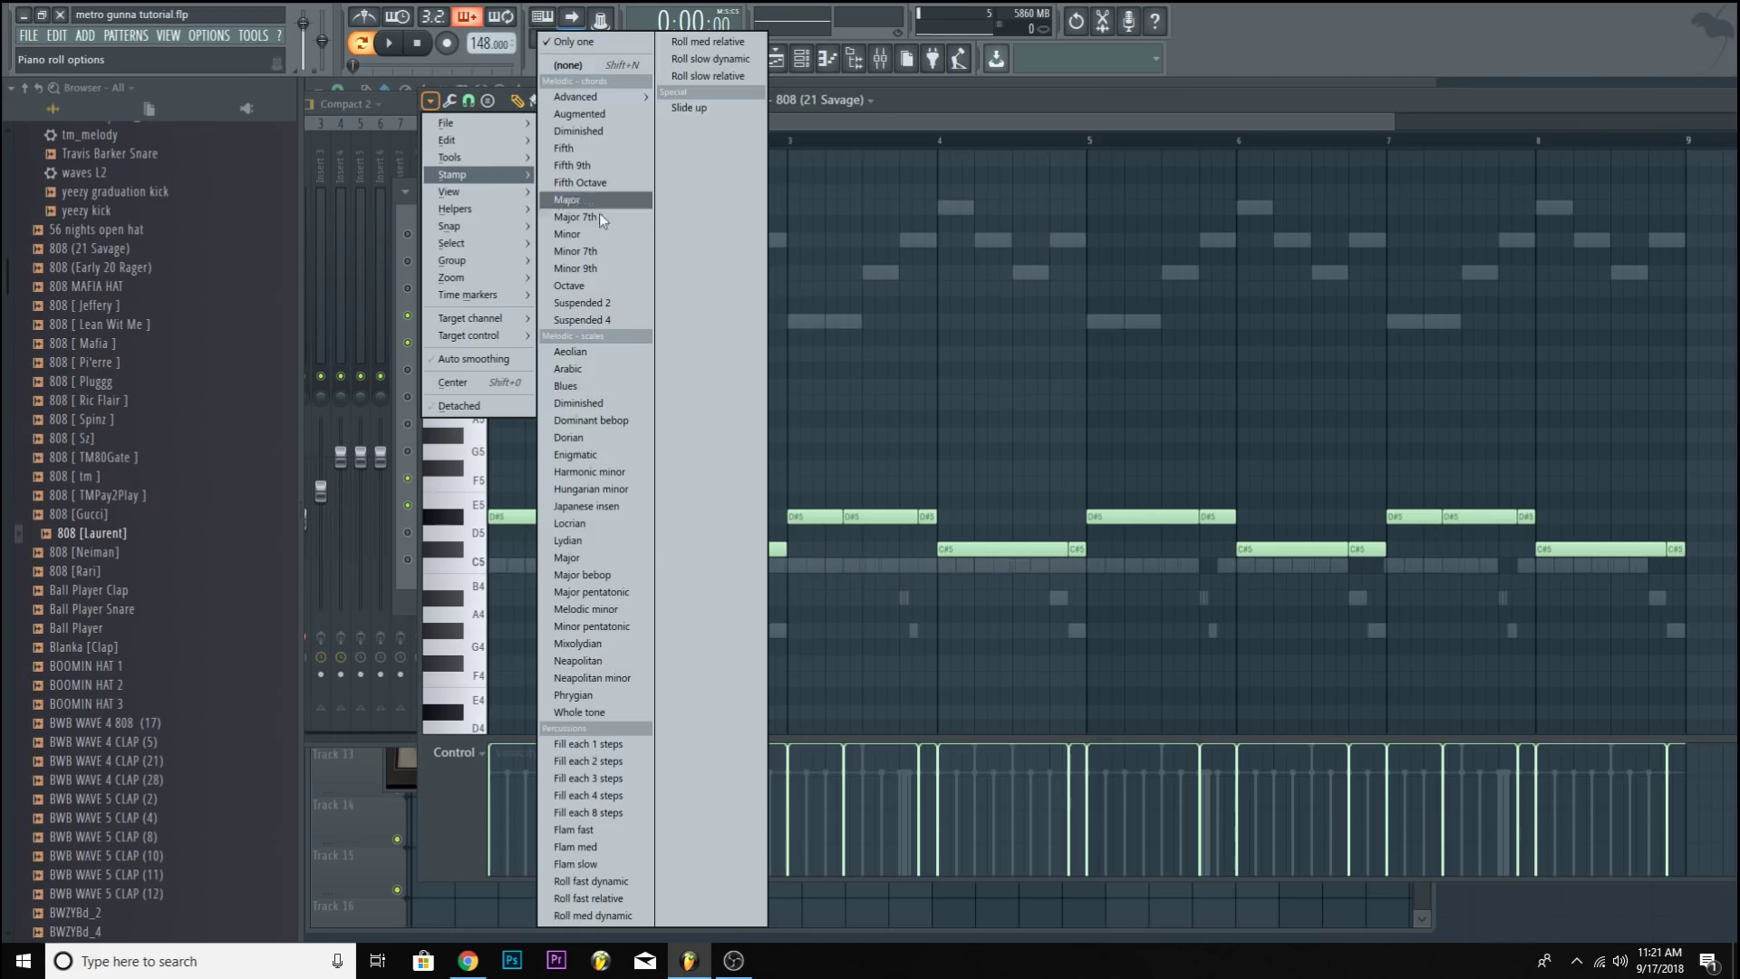
left_click(601, 356)
left_click(666, 519)
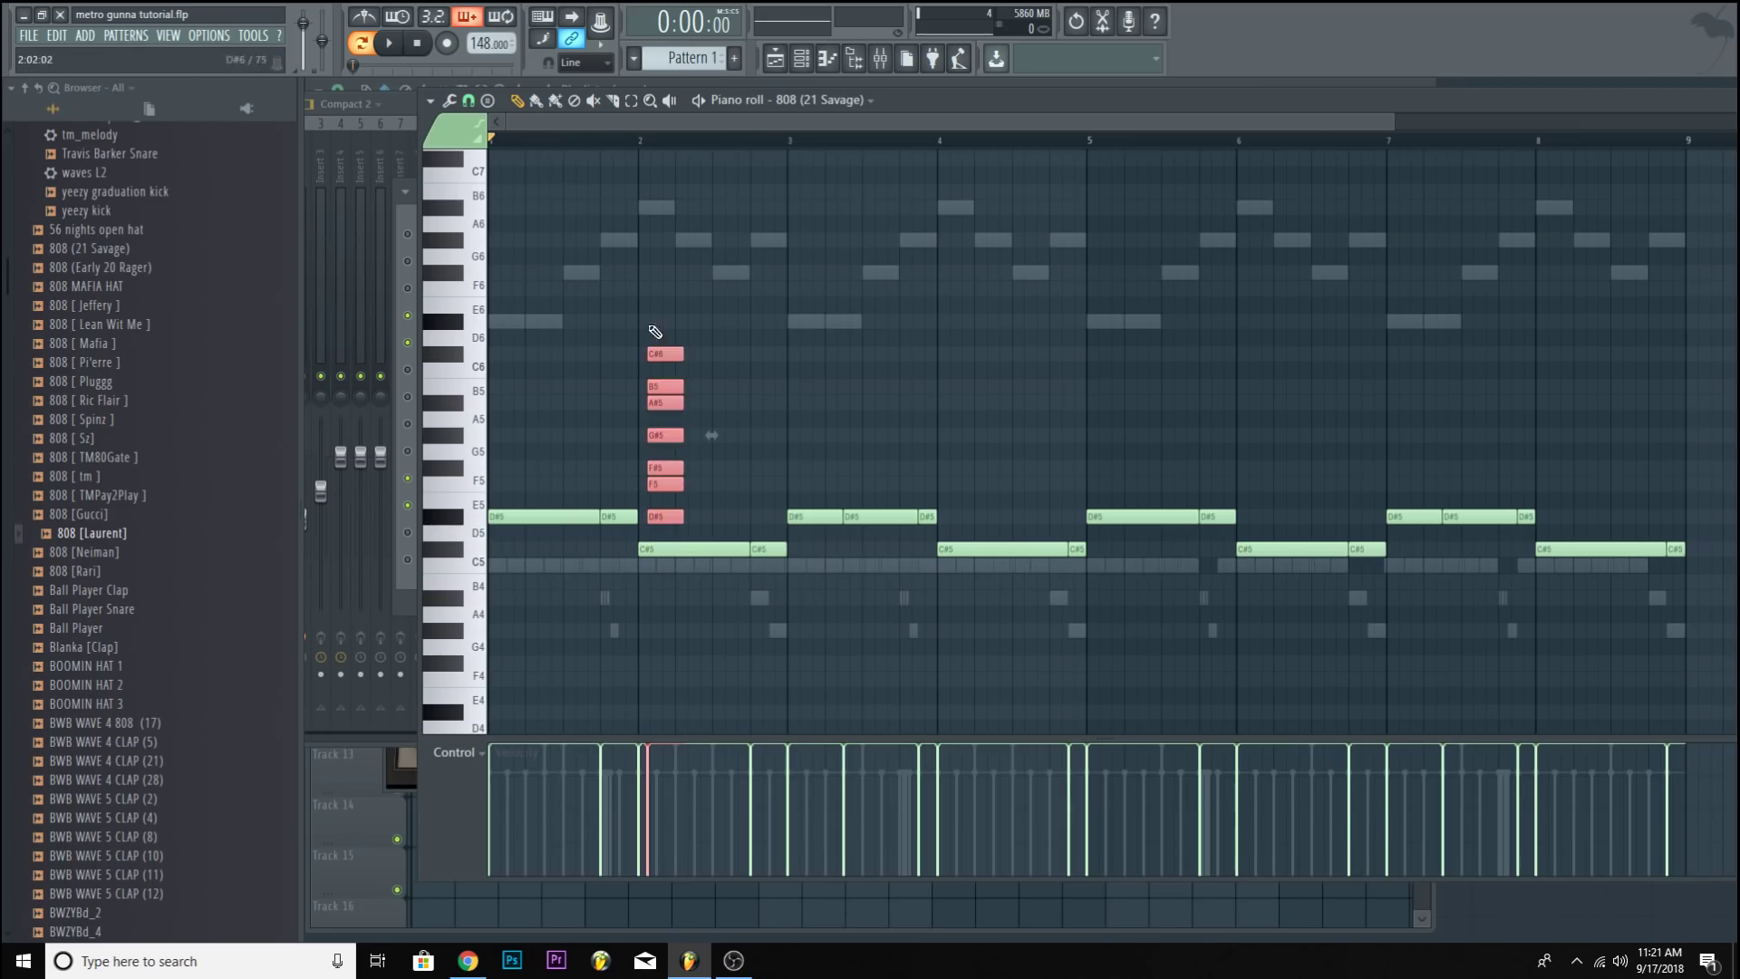
left_click_drag(1355, 121, 989, 121)
right_click(806, 382)
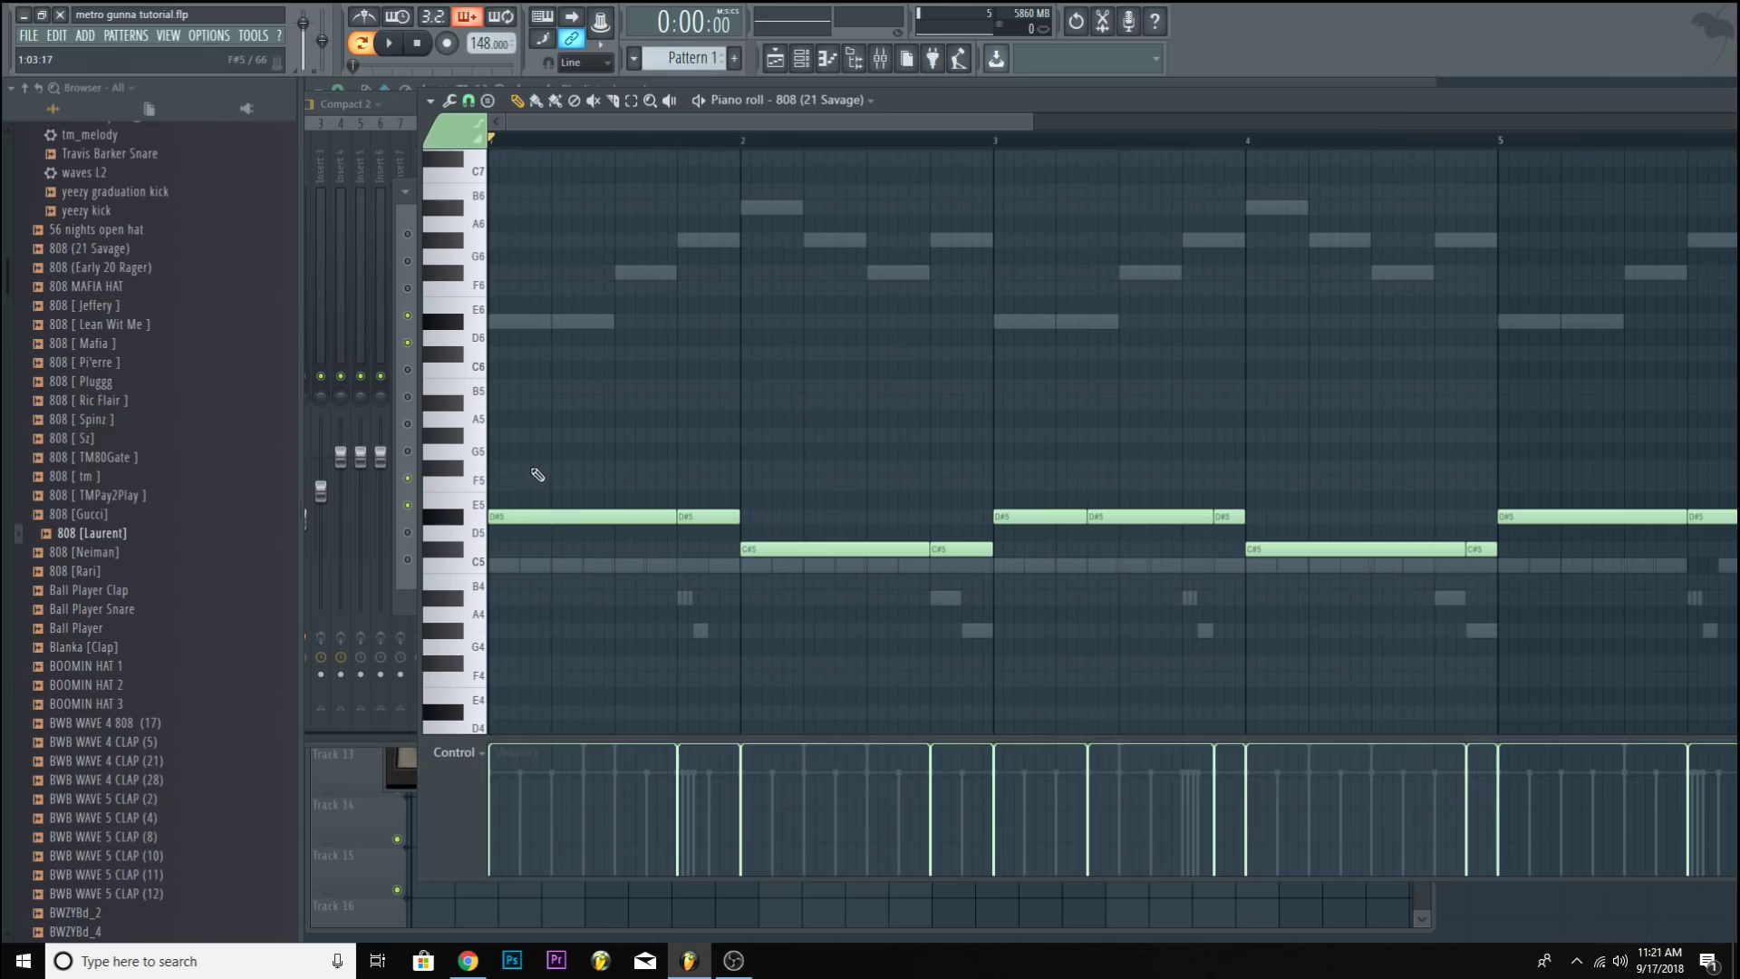
Play the pattern from the start of bar 2 to hear the 808 notes with the melody, and stop playback.
left_click_drag(1024, 119, 1065, 125)
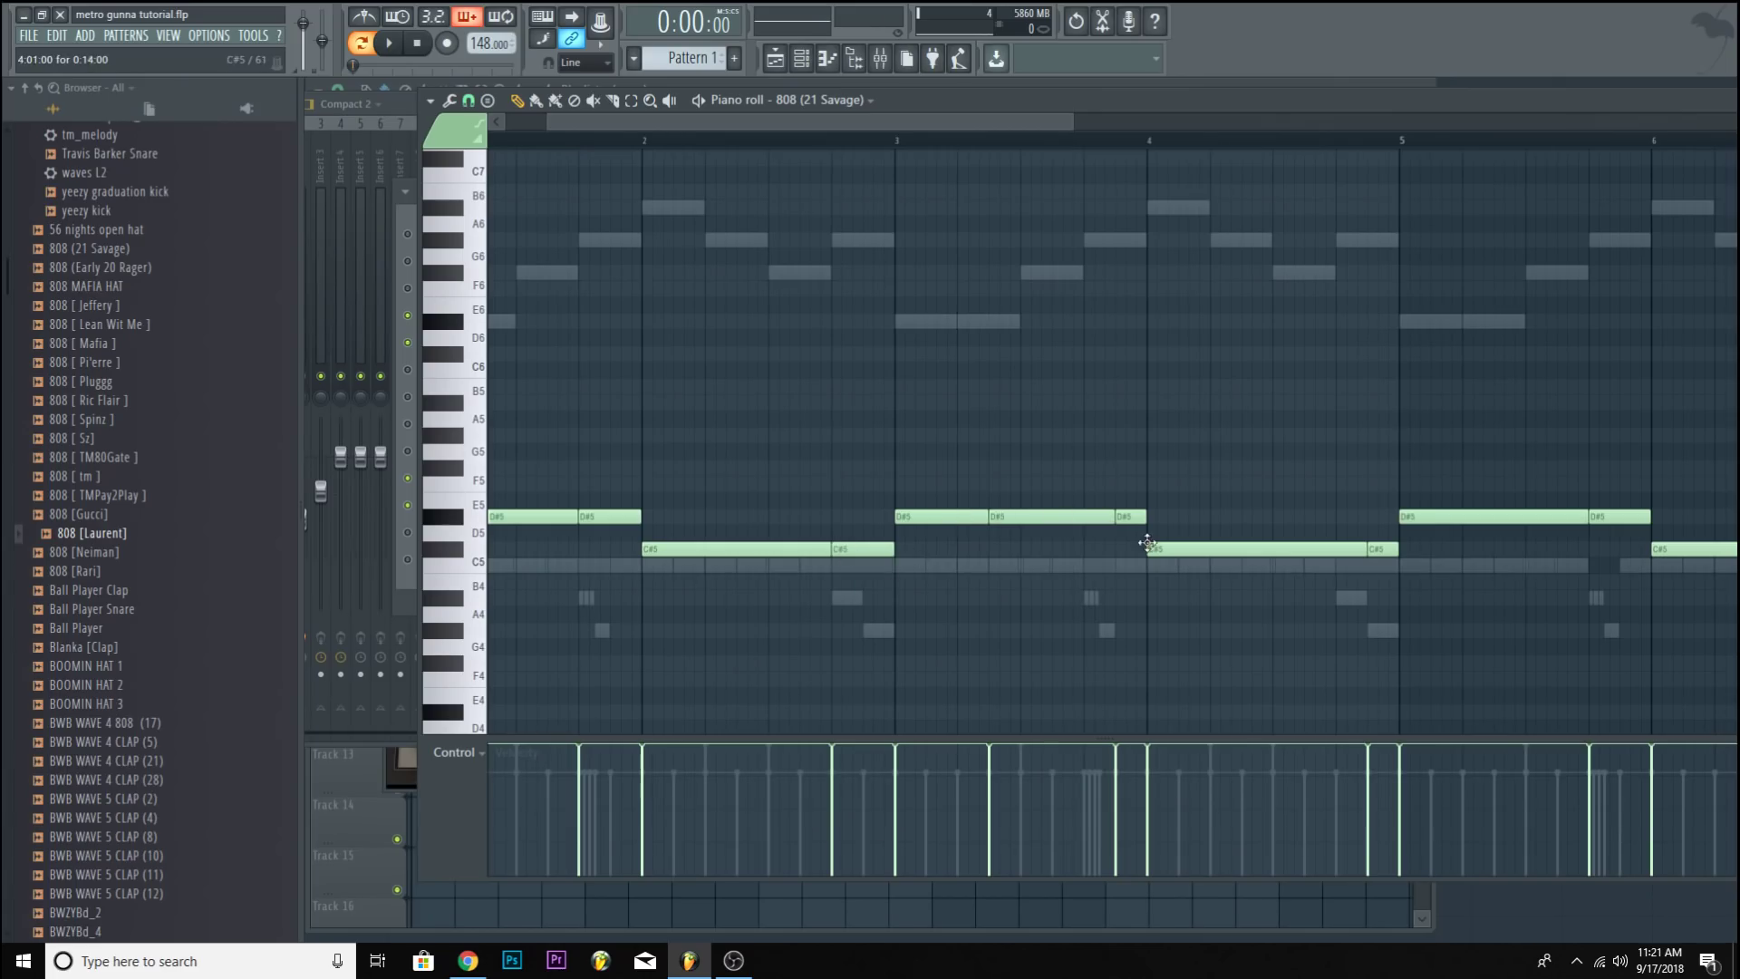
left_click(664, 136)
key("space")
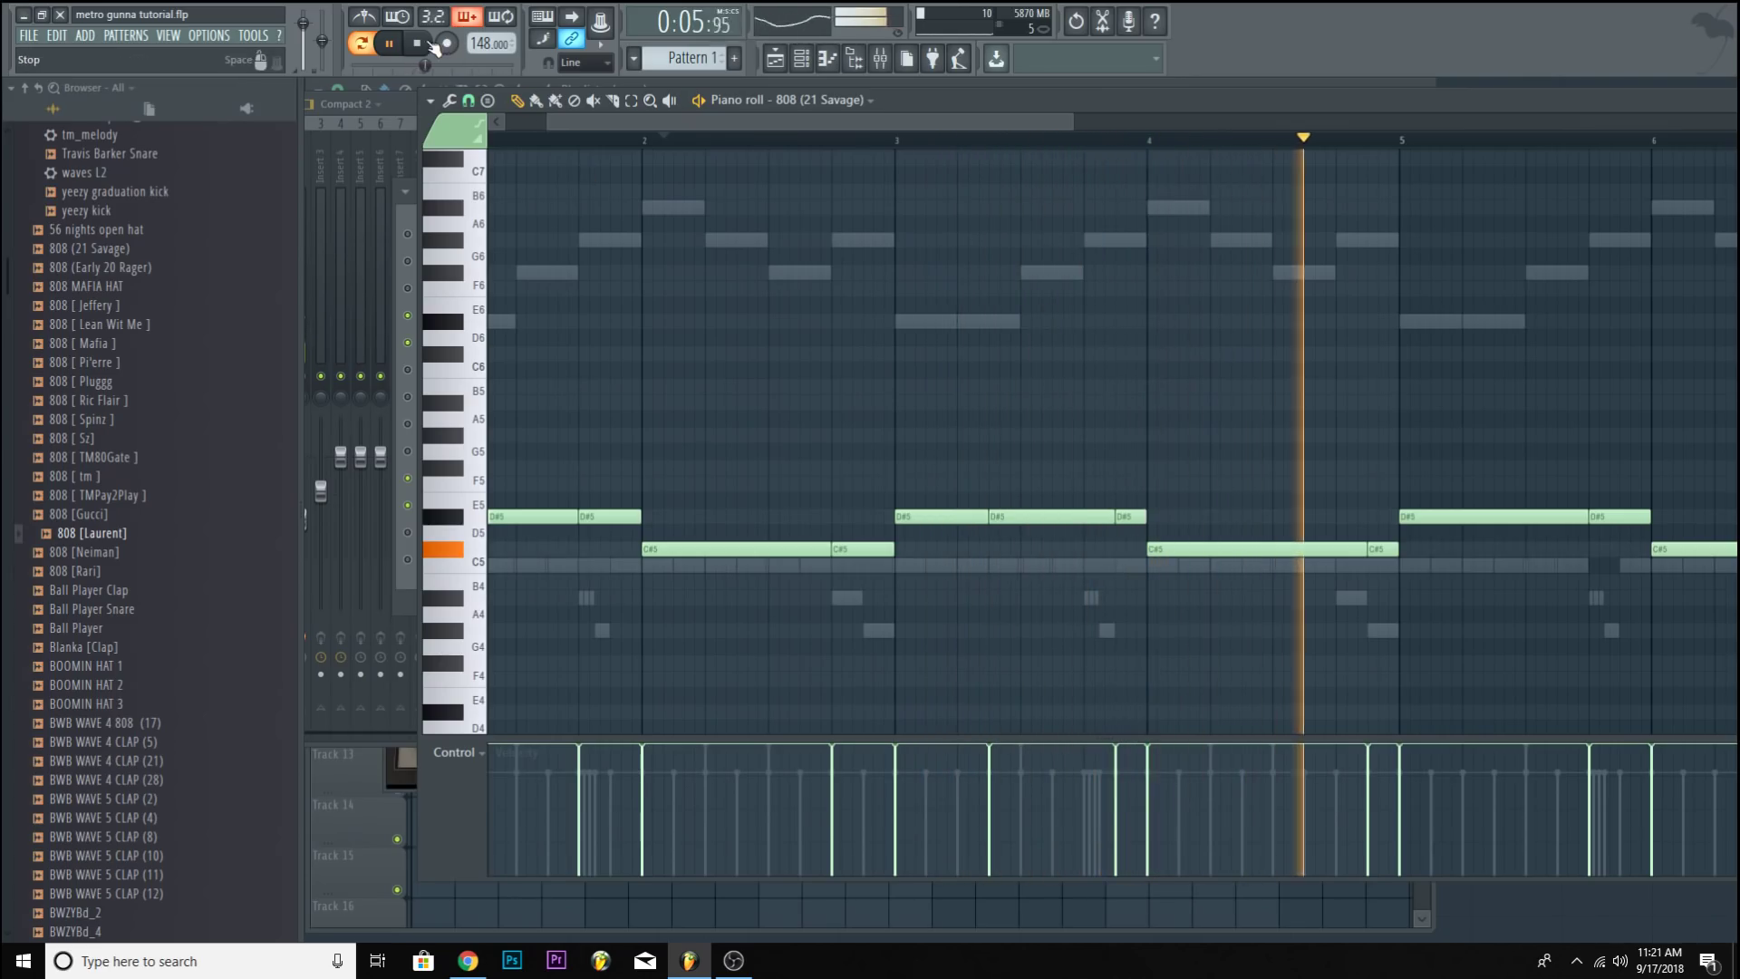
key("space")
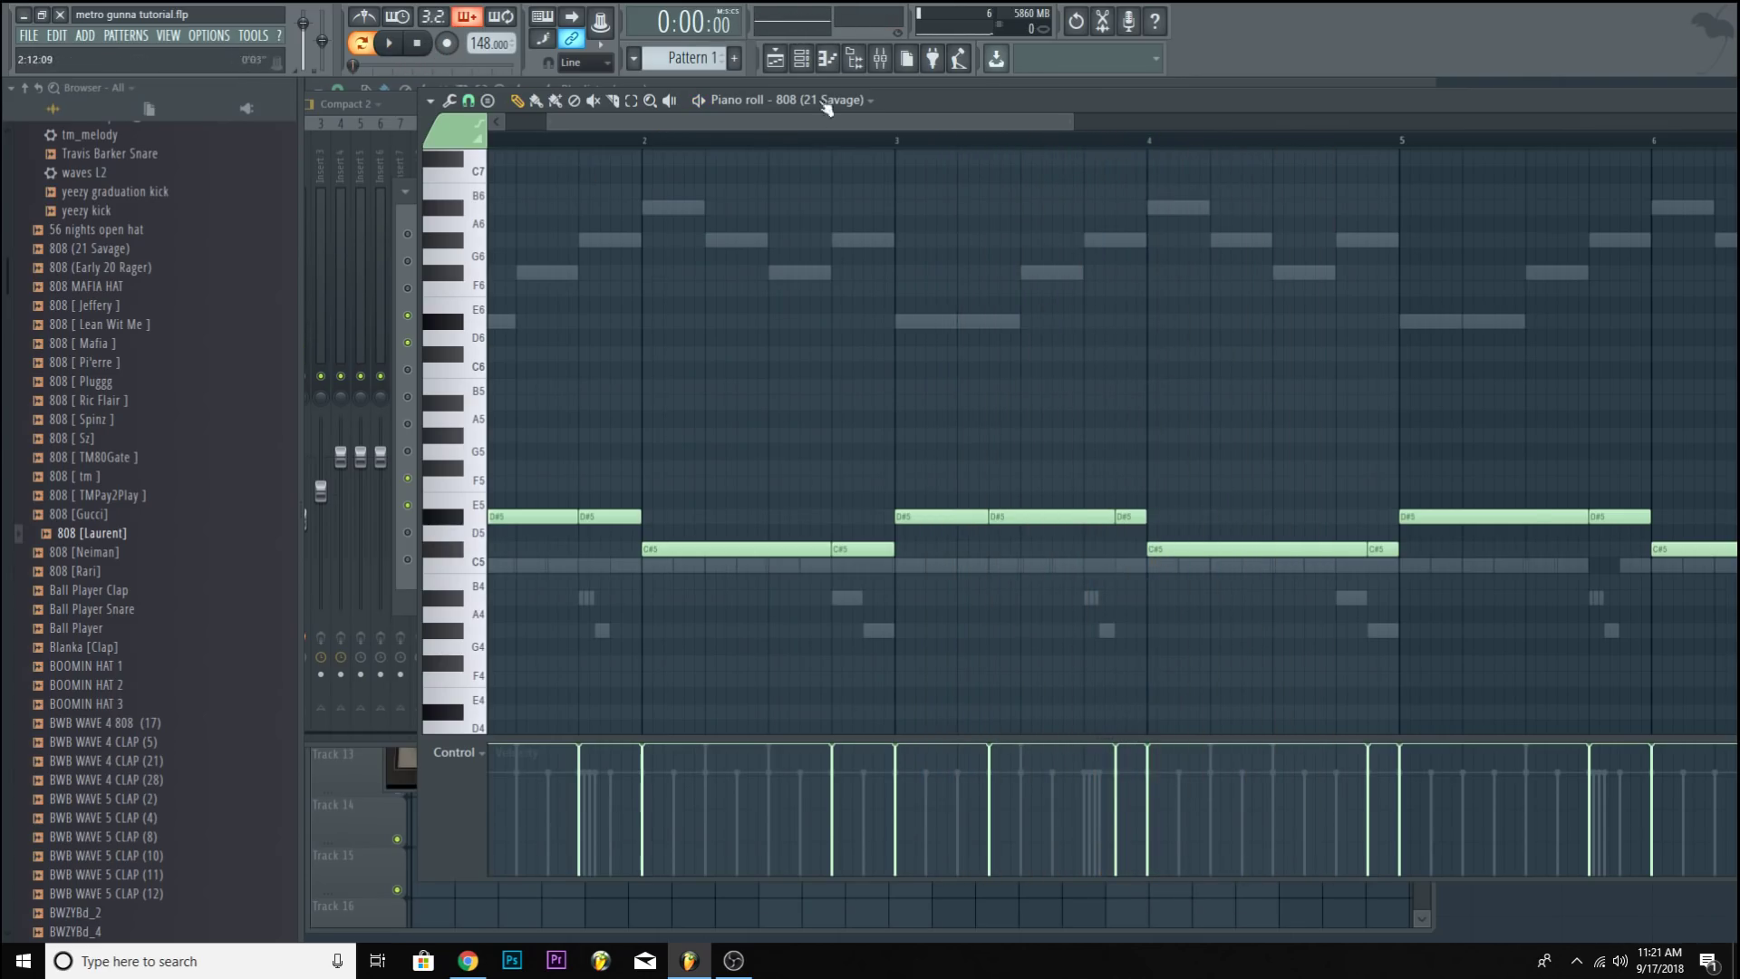
Solo the 808 (21 Savage) channel and turn off its Cut itself option.
key("F6")
right_click(407, 479)
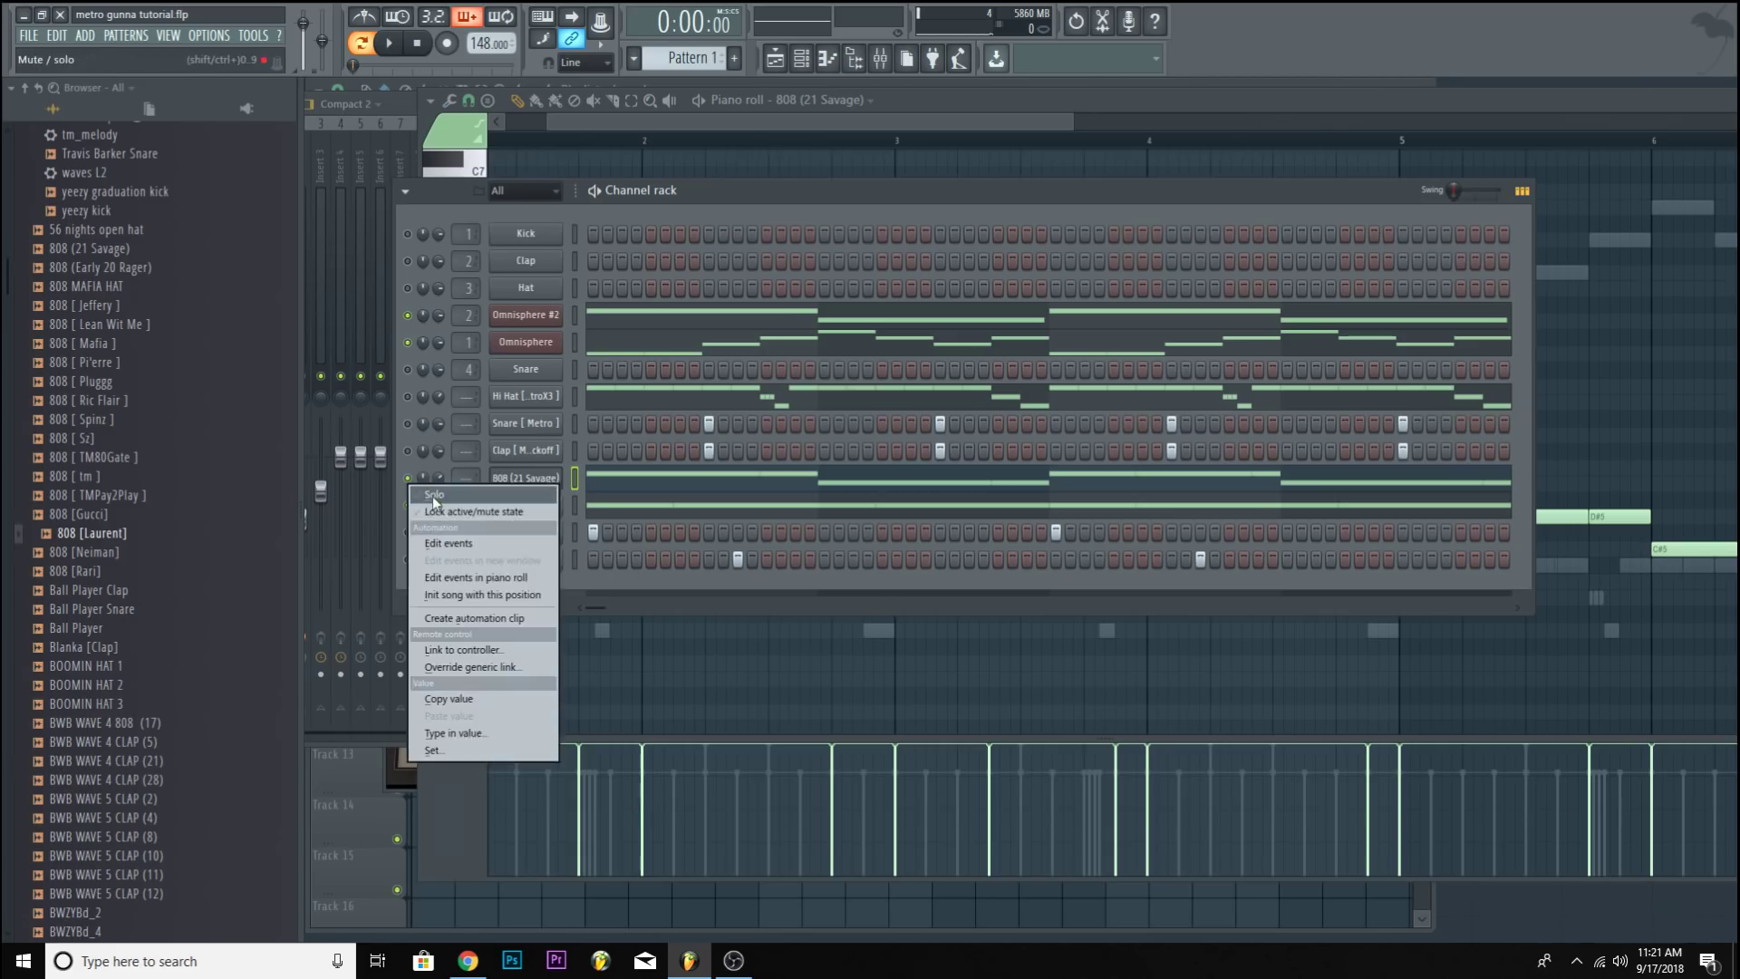
right_click(523, 482)
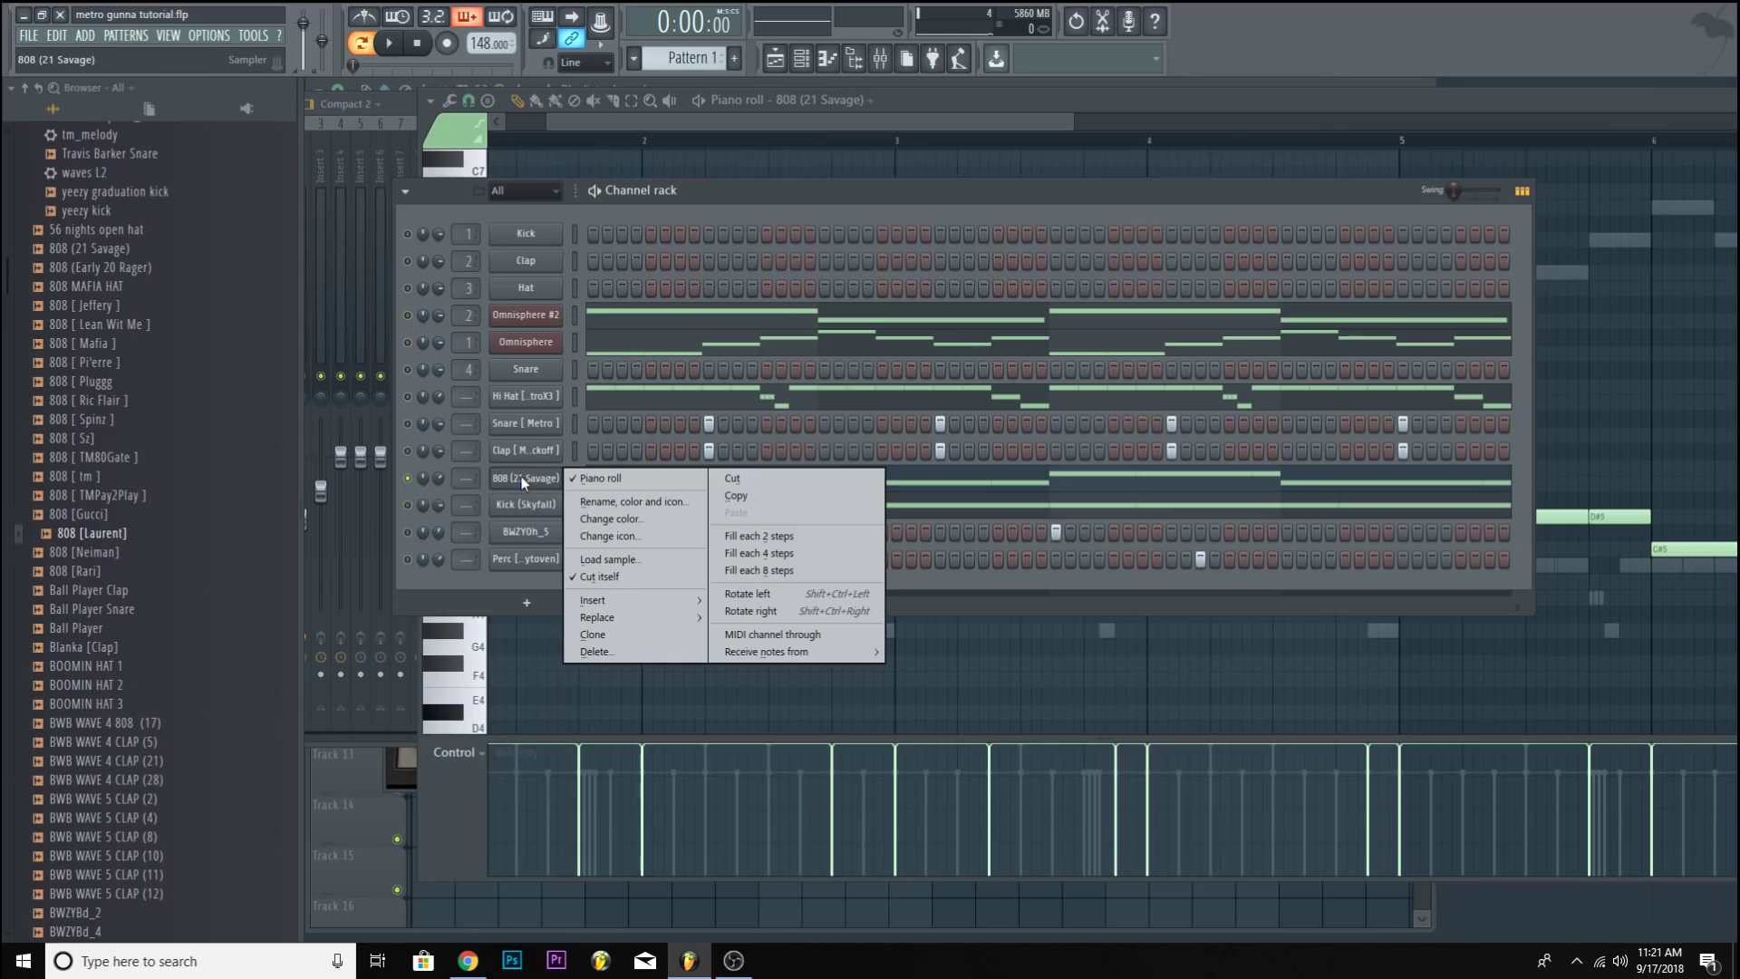
left_click(611, 577)
Play the soloed 808 from the middle of bar 2 to hear its notes overlap, and stop playback.
left_click(806, 141)
left_click(801, 138)
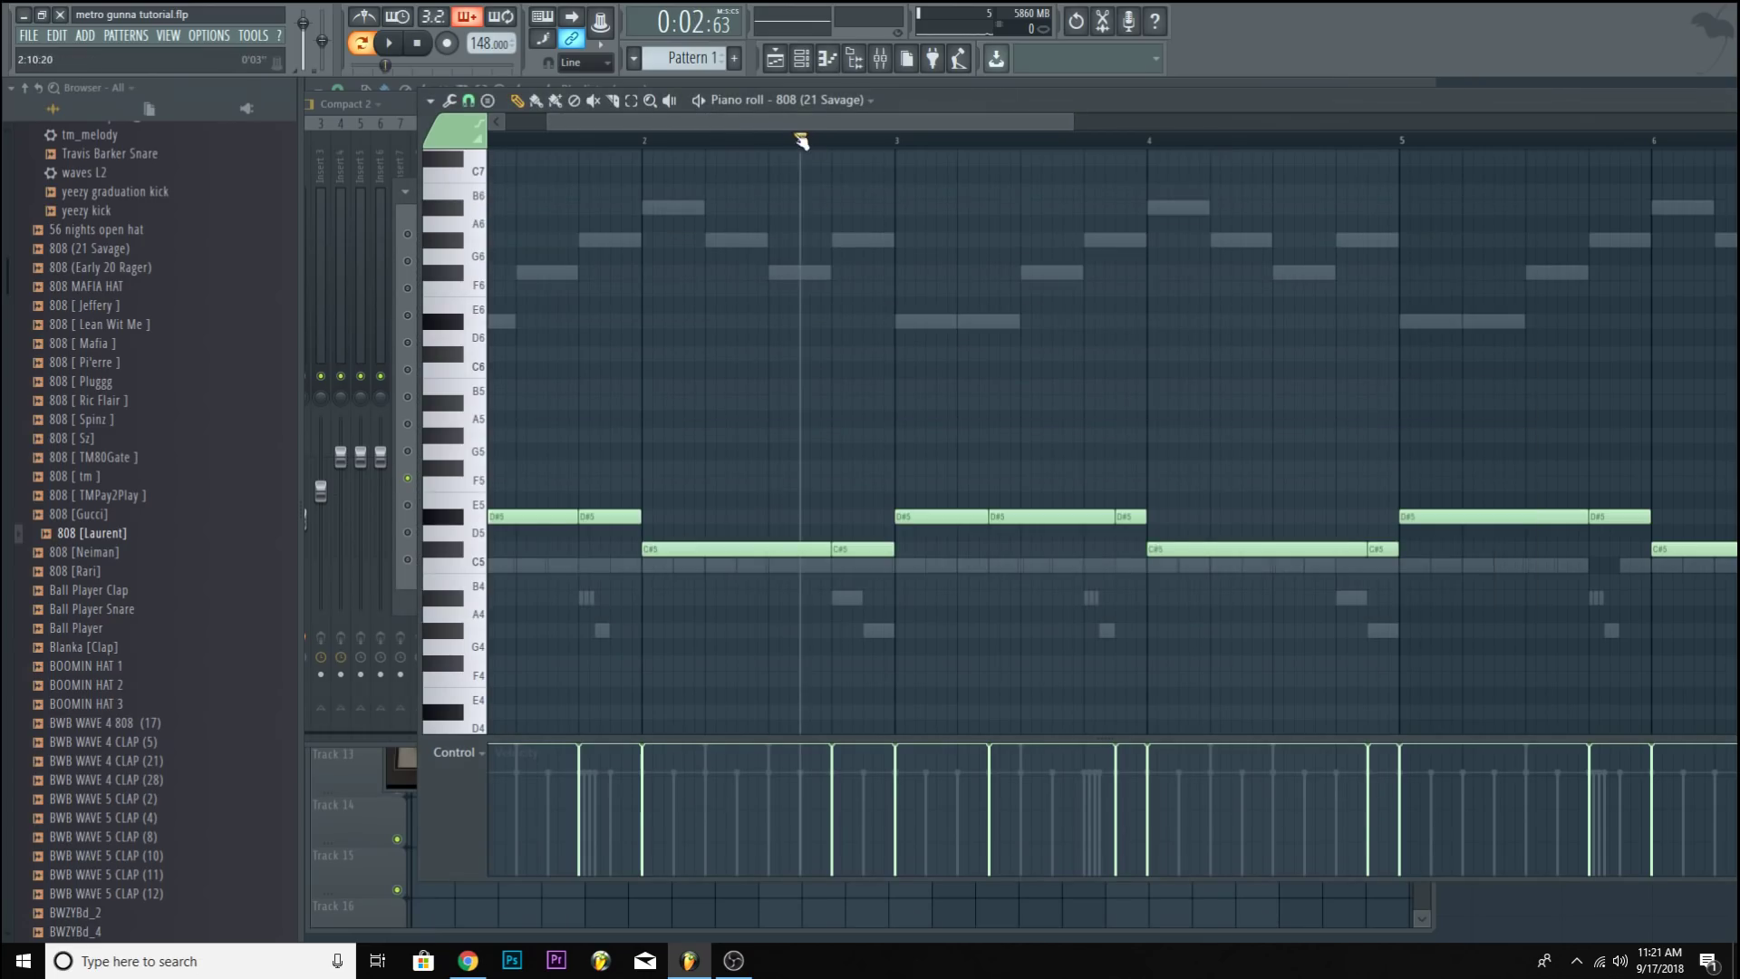
left_click(706, 102)
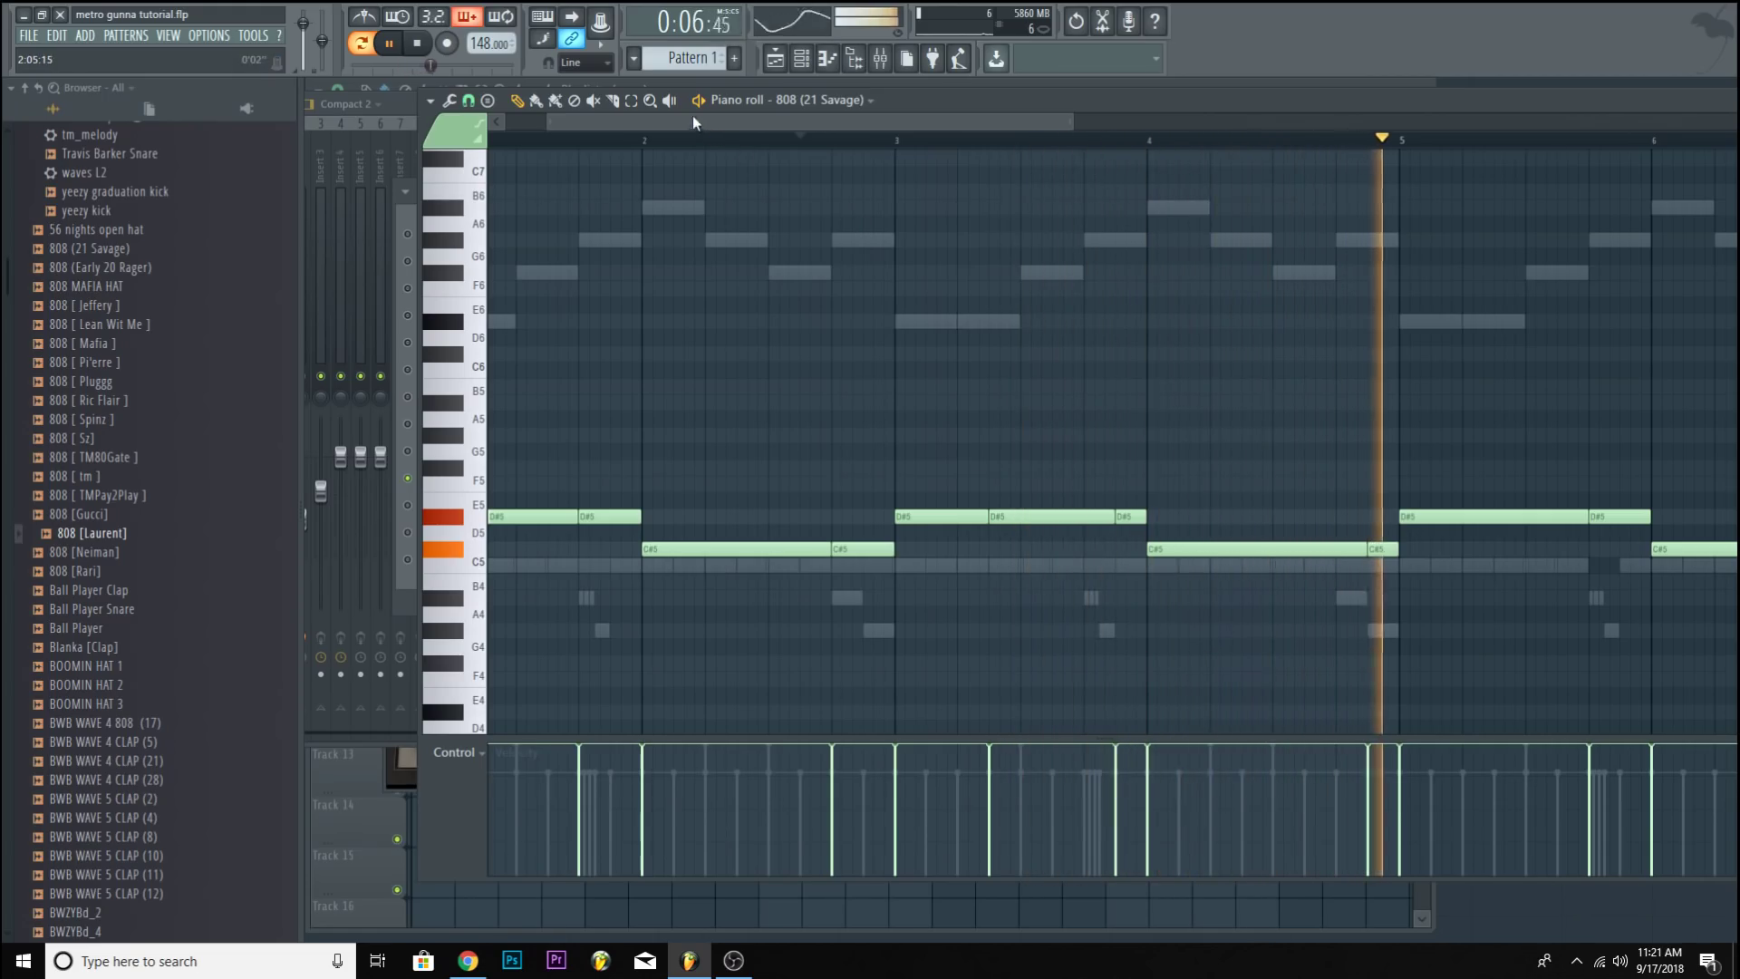
key("space")
Turn on Cut itself for the 808 (21 Savage) channel and open its sample settings.
key("F6")
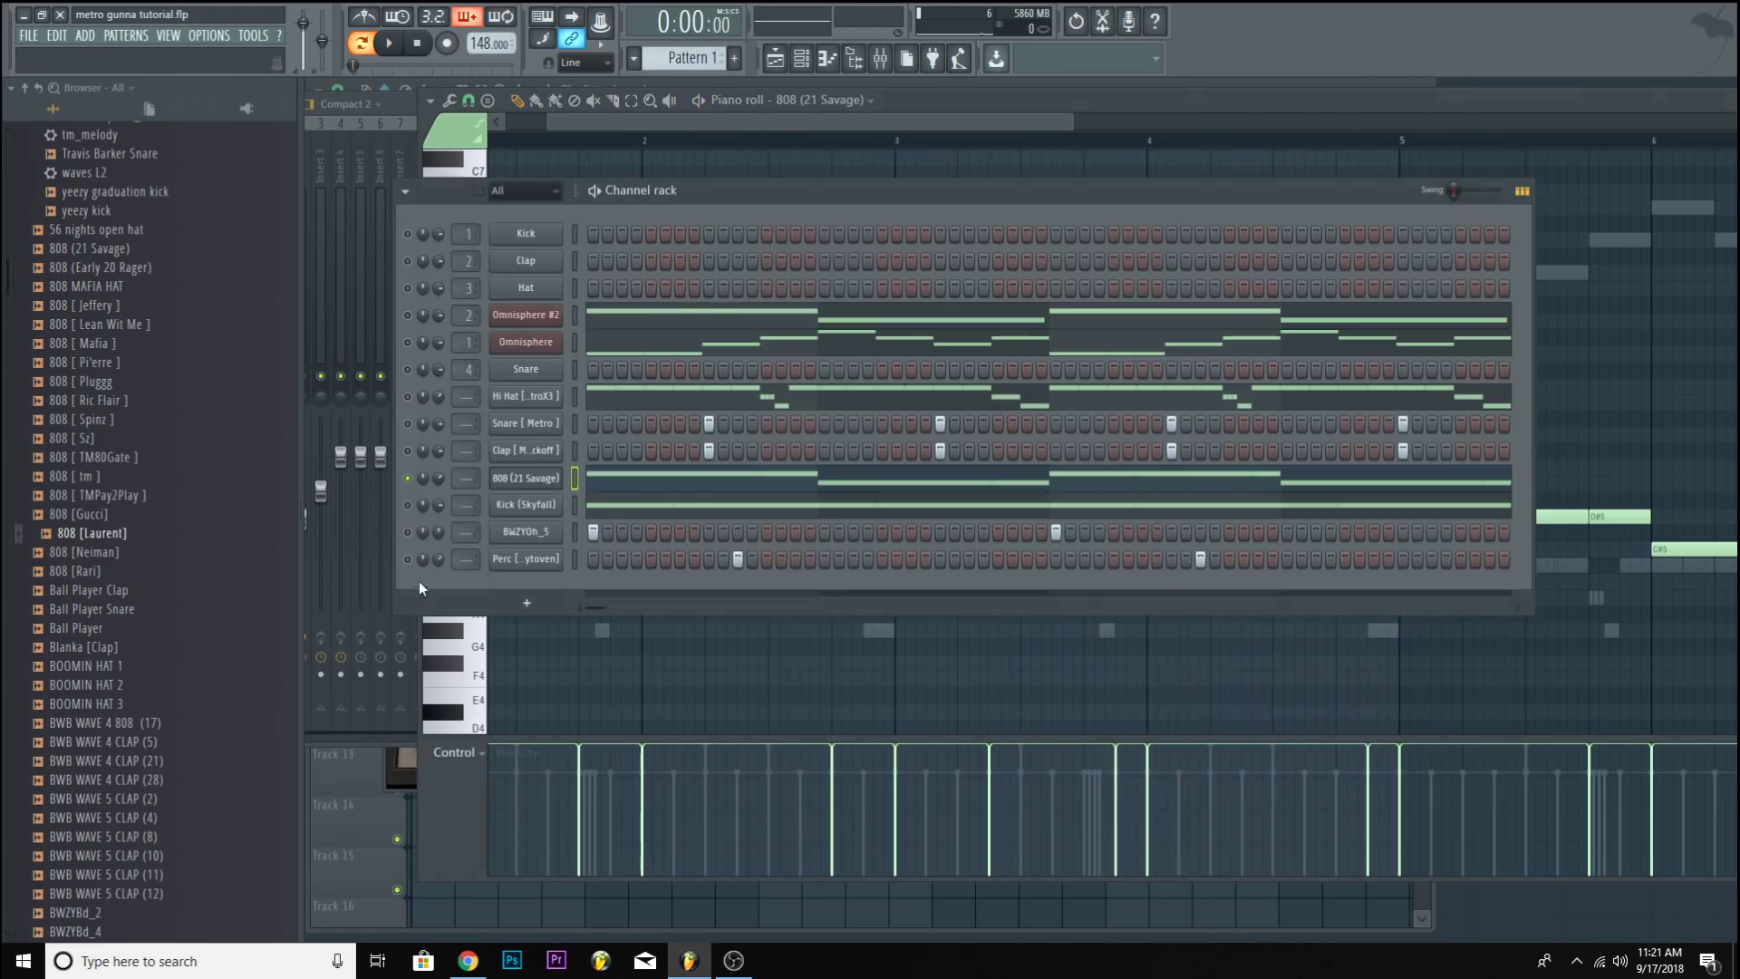
right_click(554, 485)
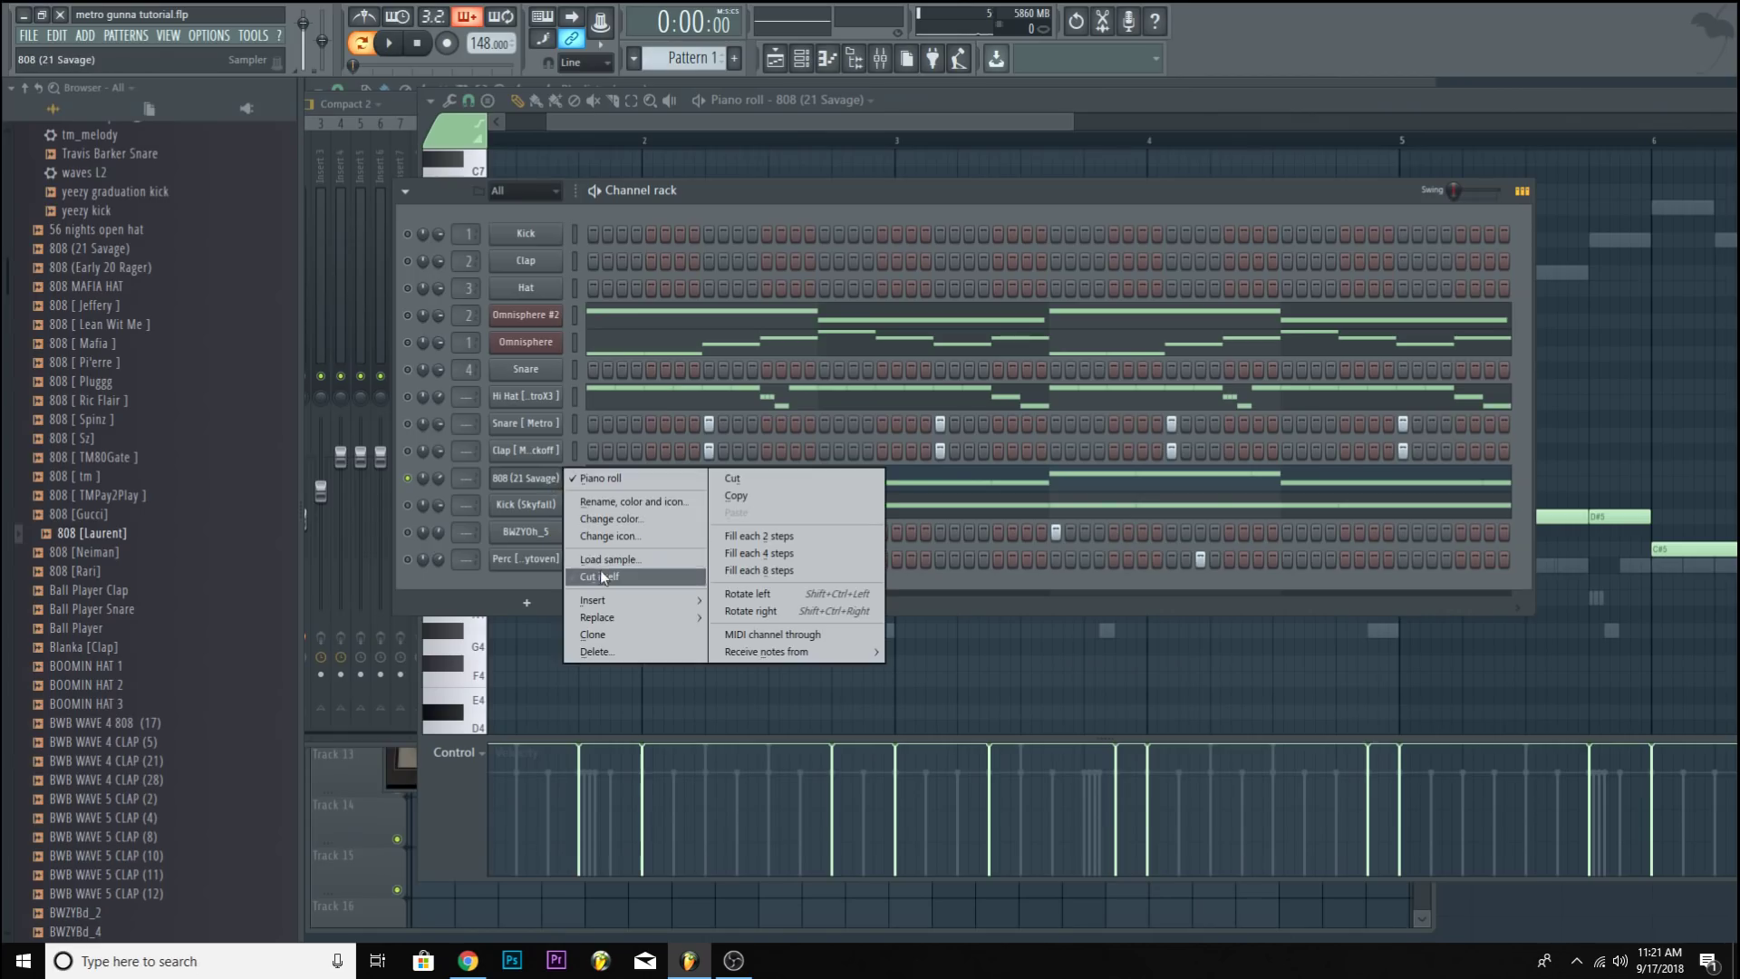
left_click(602, 576)
left_click(526, 478)
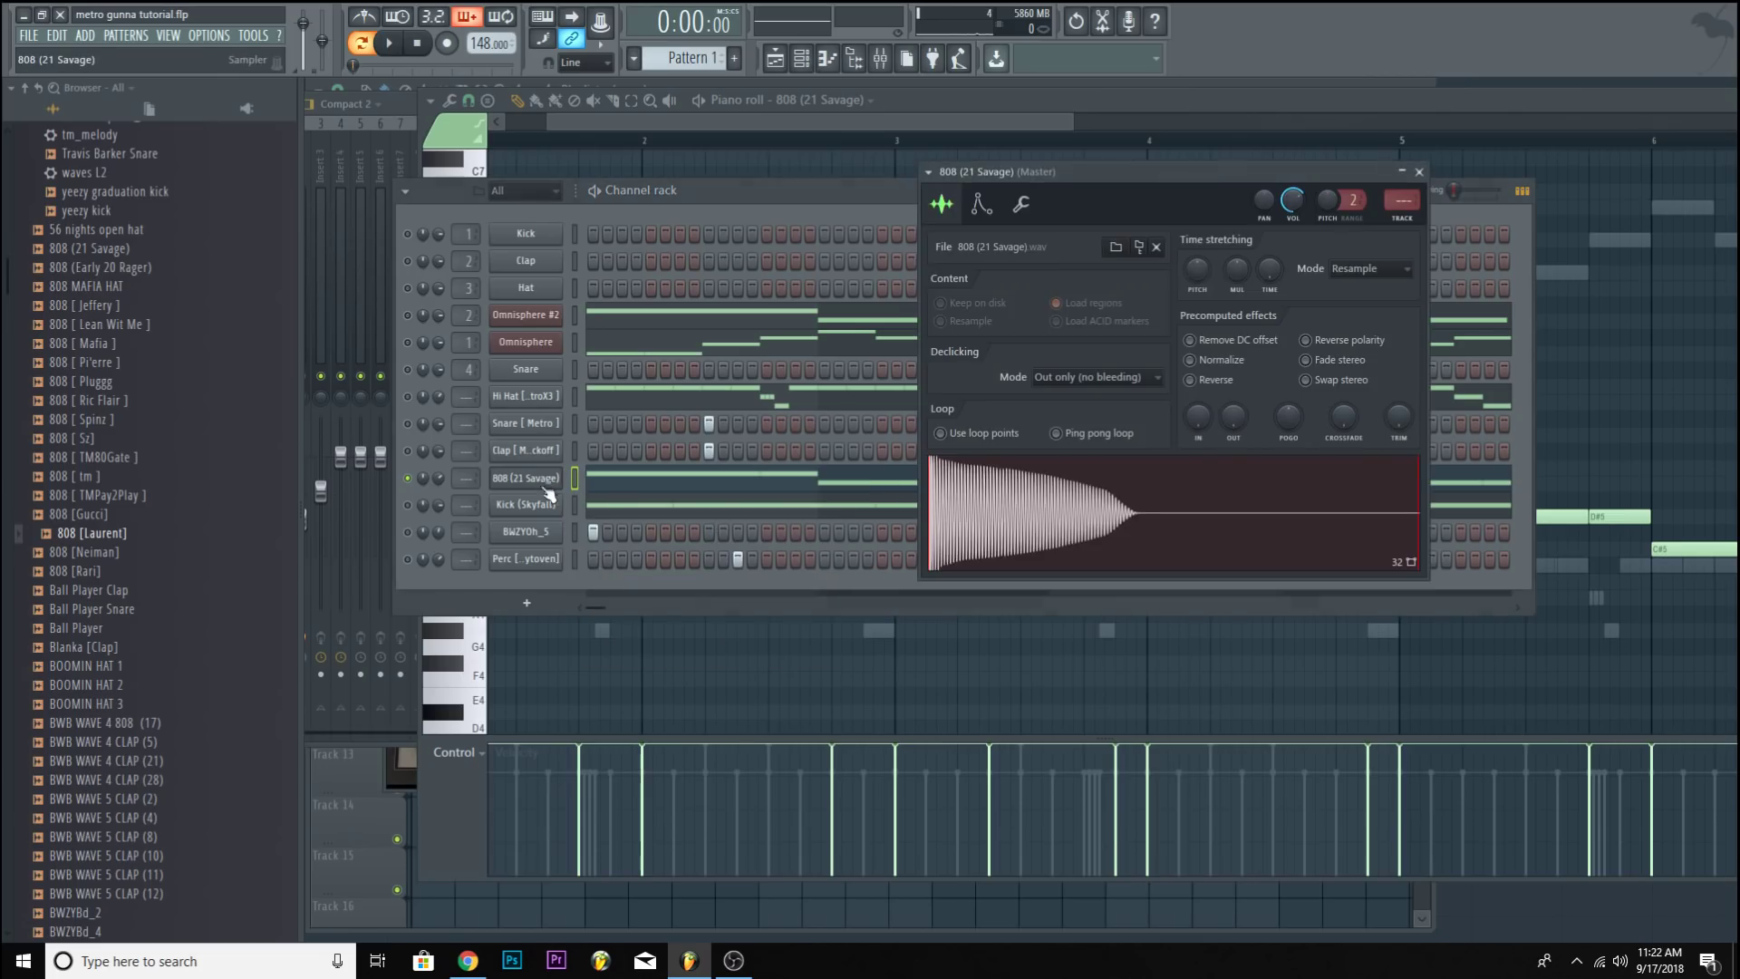
Review the complete 808 (21 Savage) note pattern in the piano roll, and close the piano roll.
left_click(813, 117)
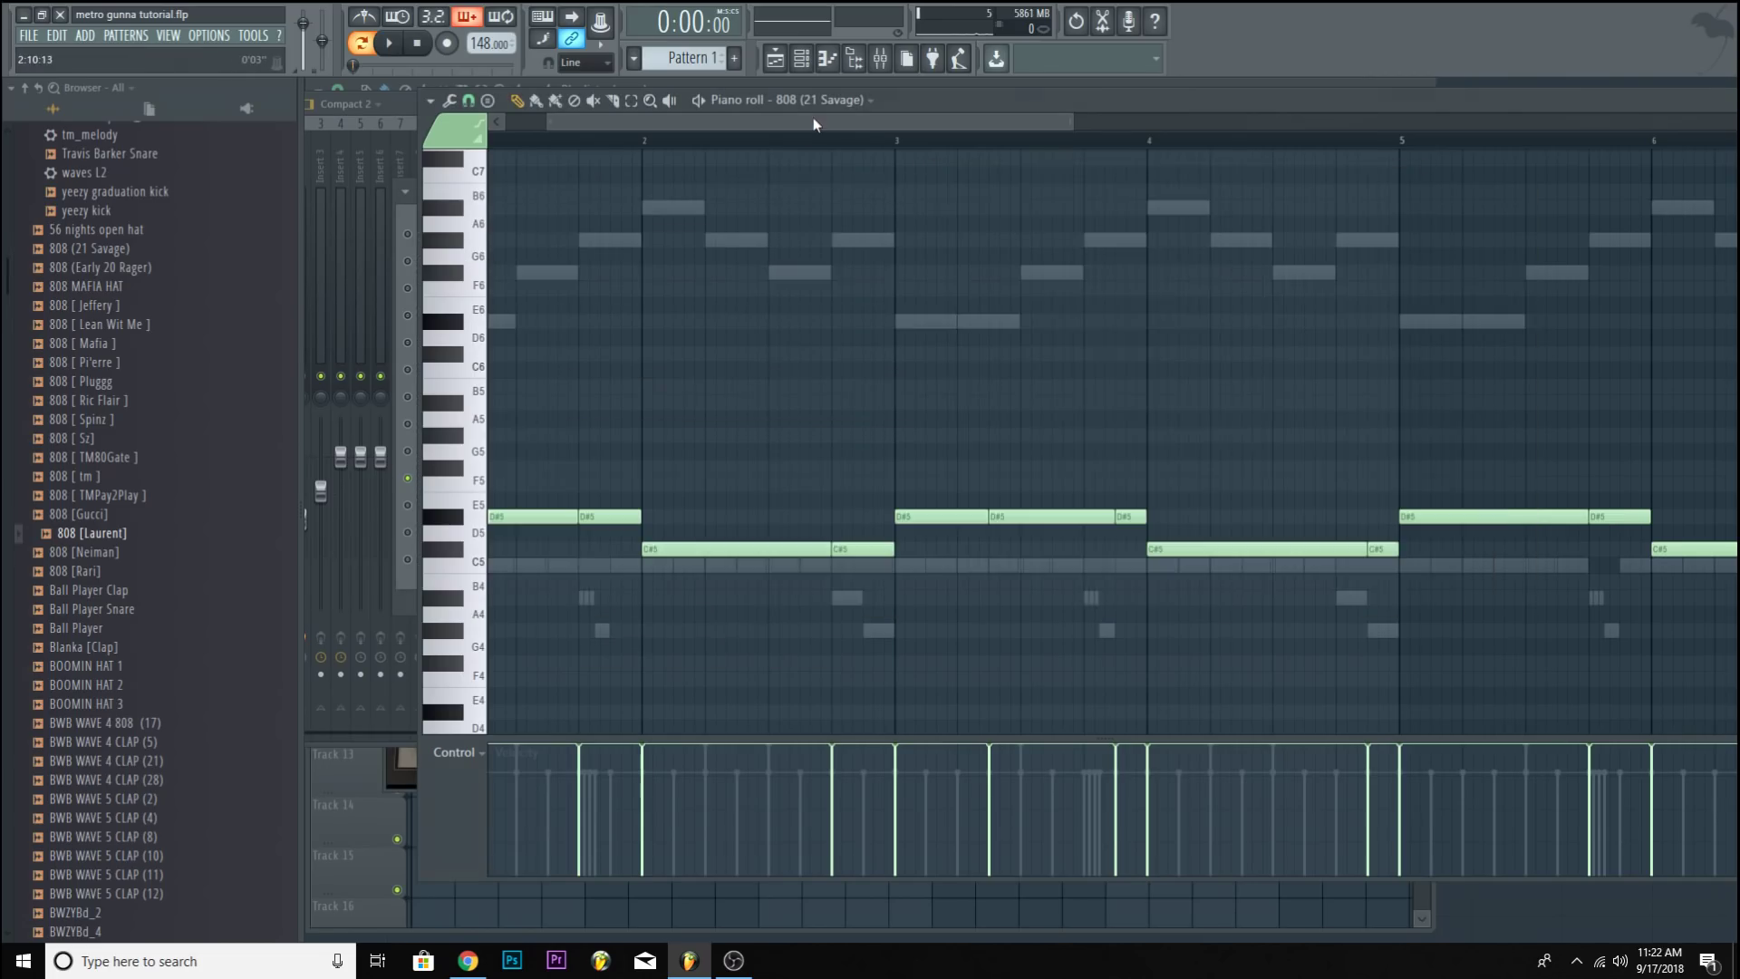
left_click_drag(1070, 120, 1609, 187)
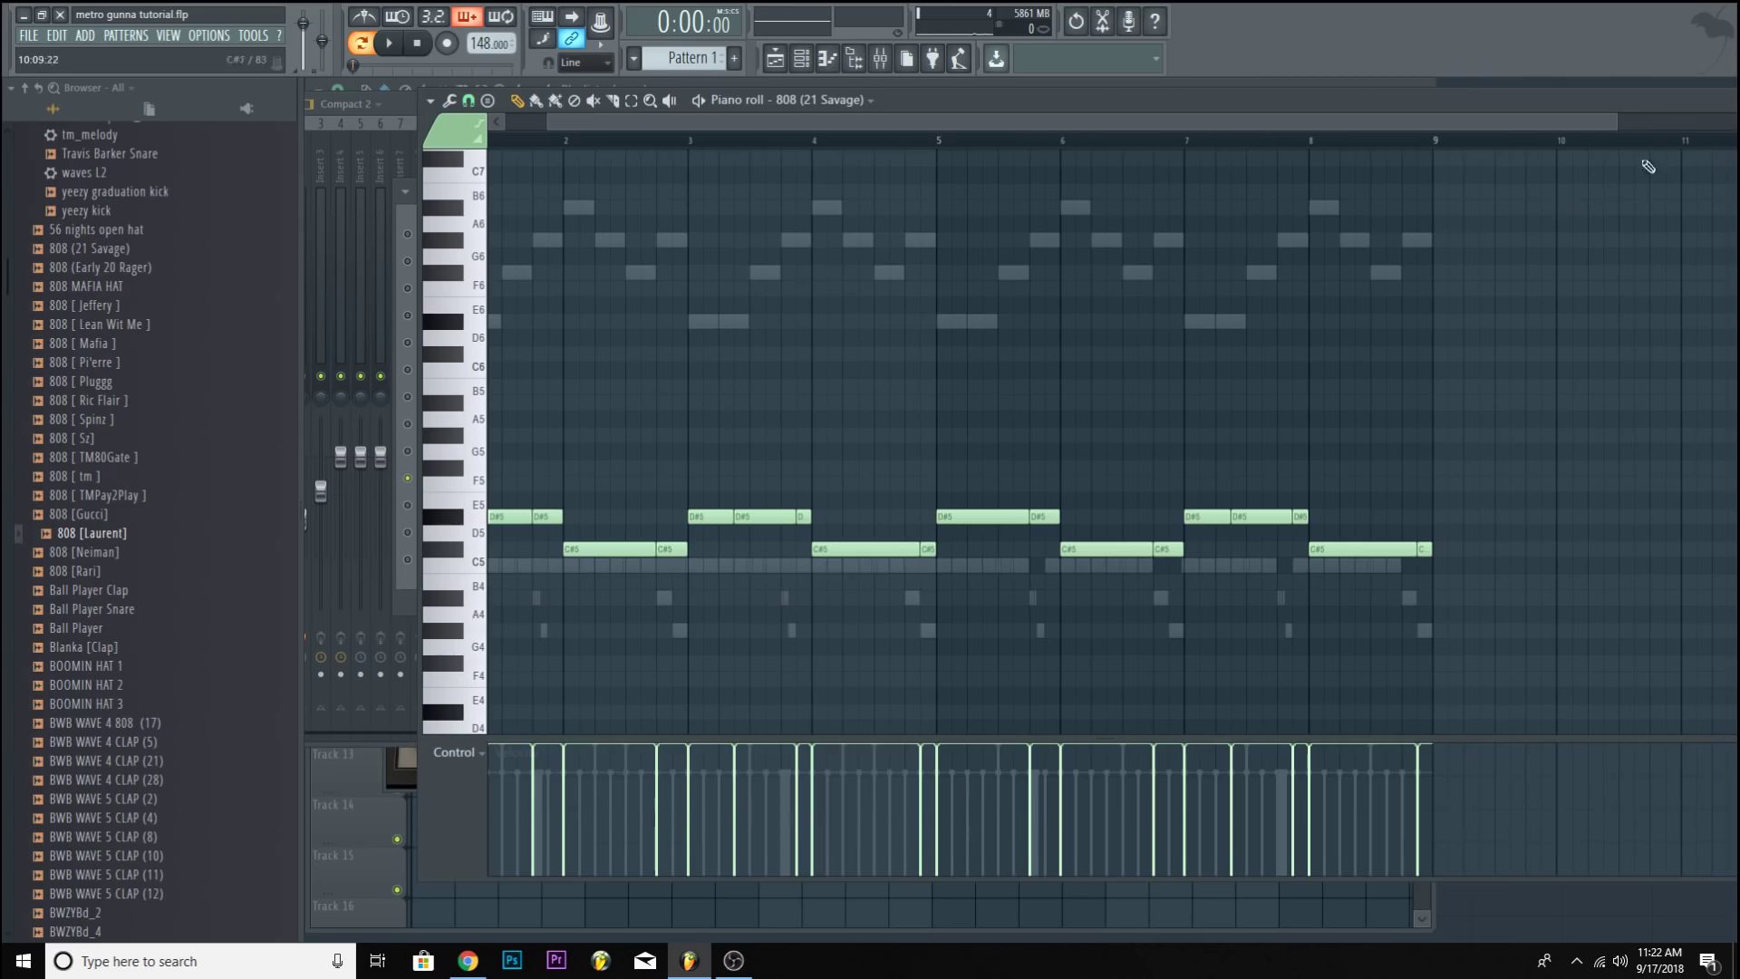
left_click_drag(1689, 96, 1493, 111)
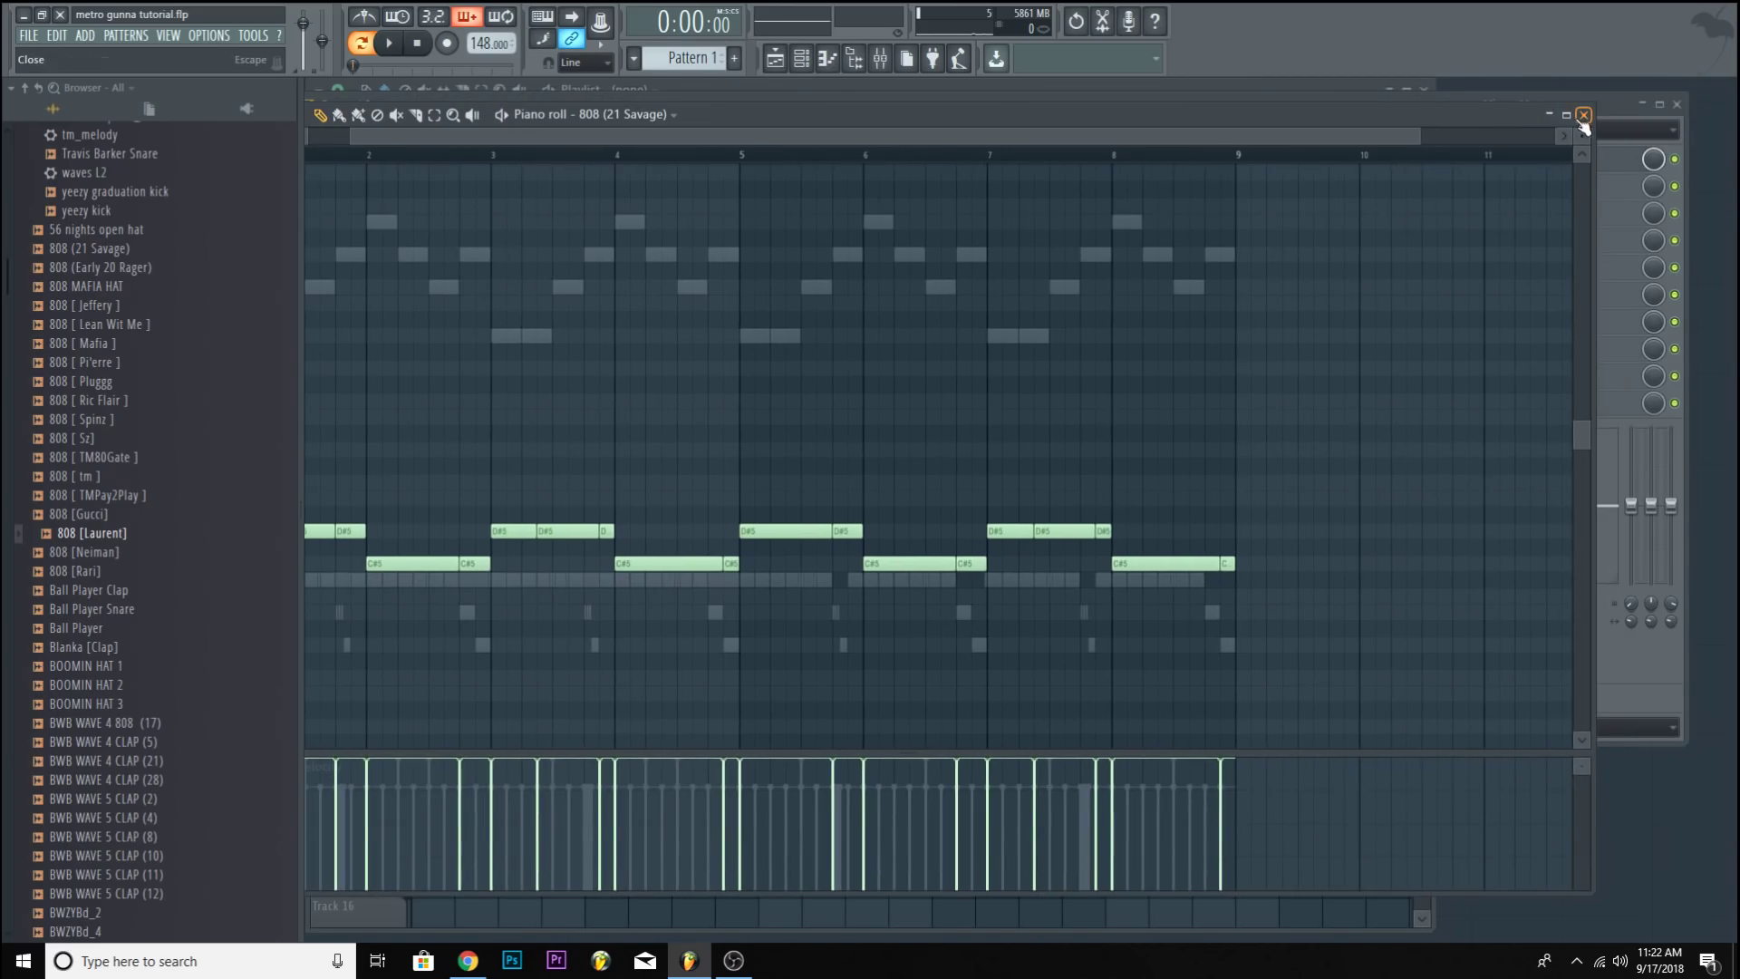
left_click(1584, 116)
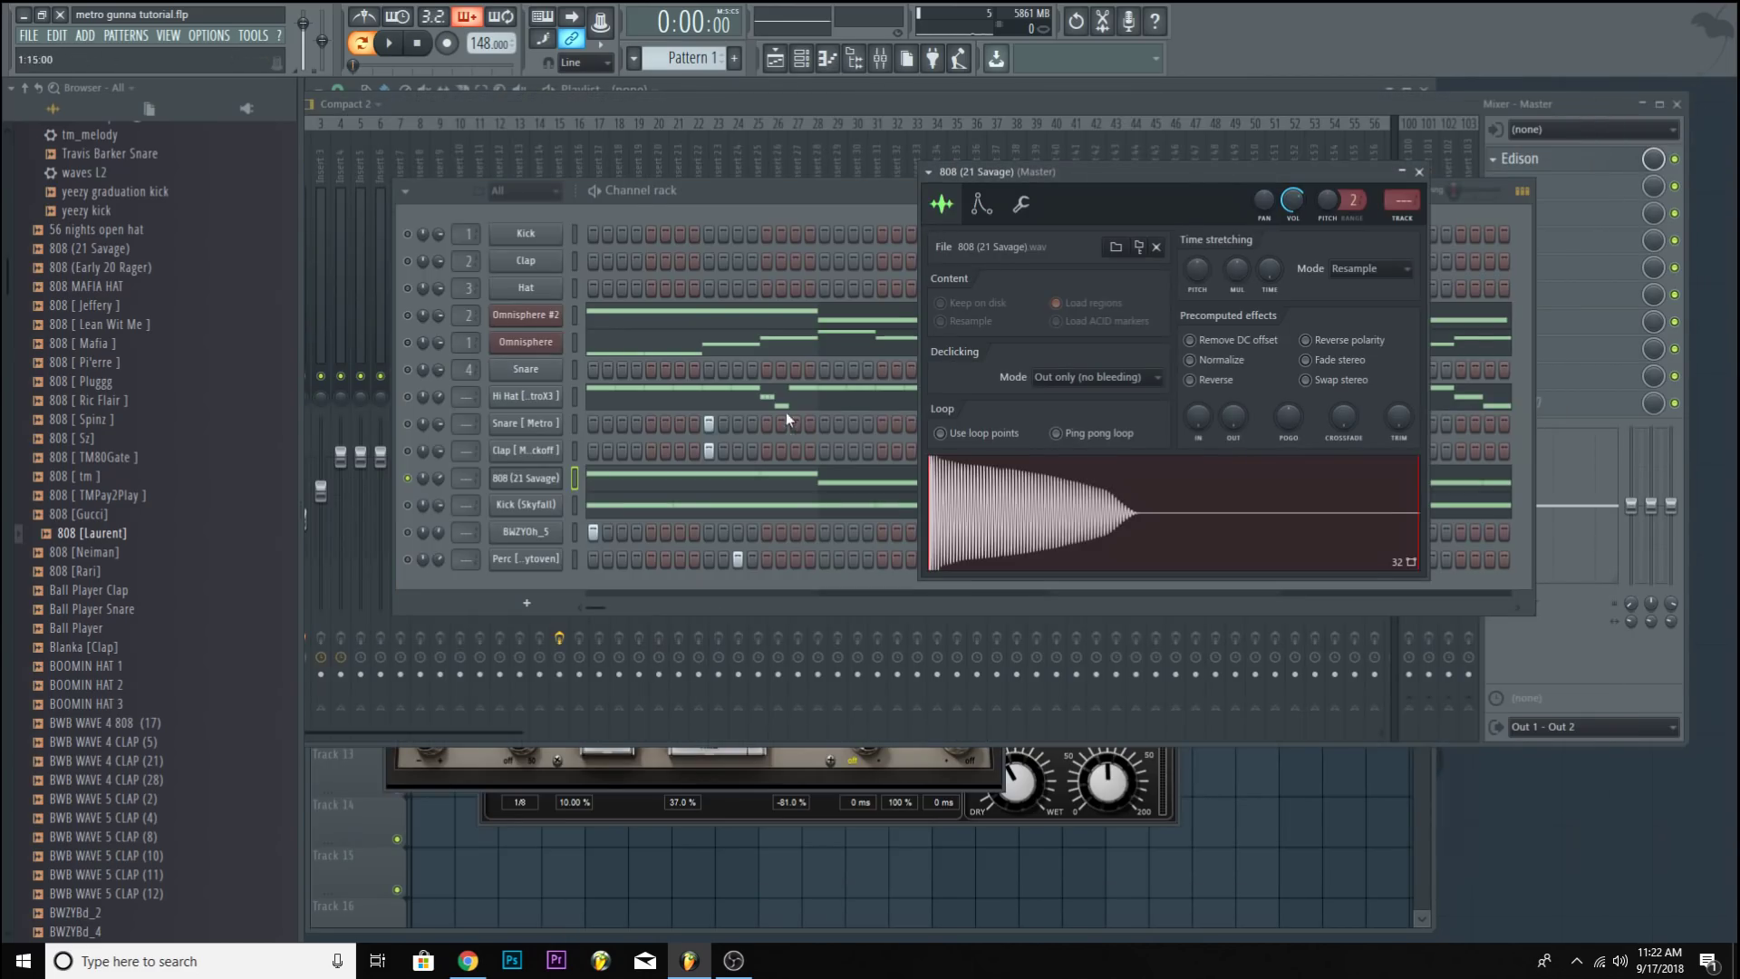
Route the 808 (21 Savage) channel to mixer insert 15 and return to that insert in the mixer.
left_click(657, 119)
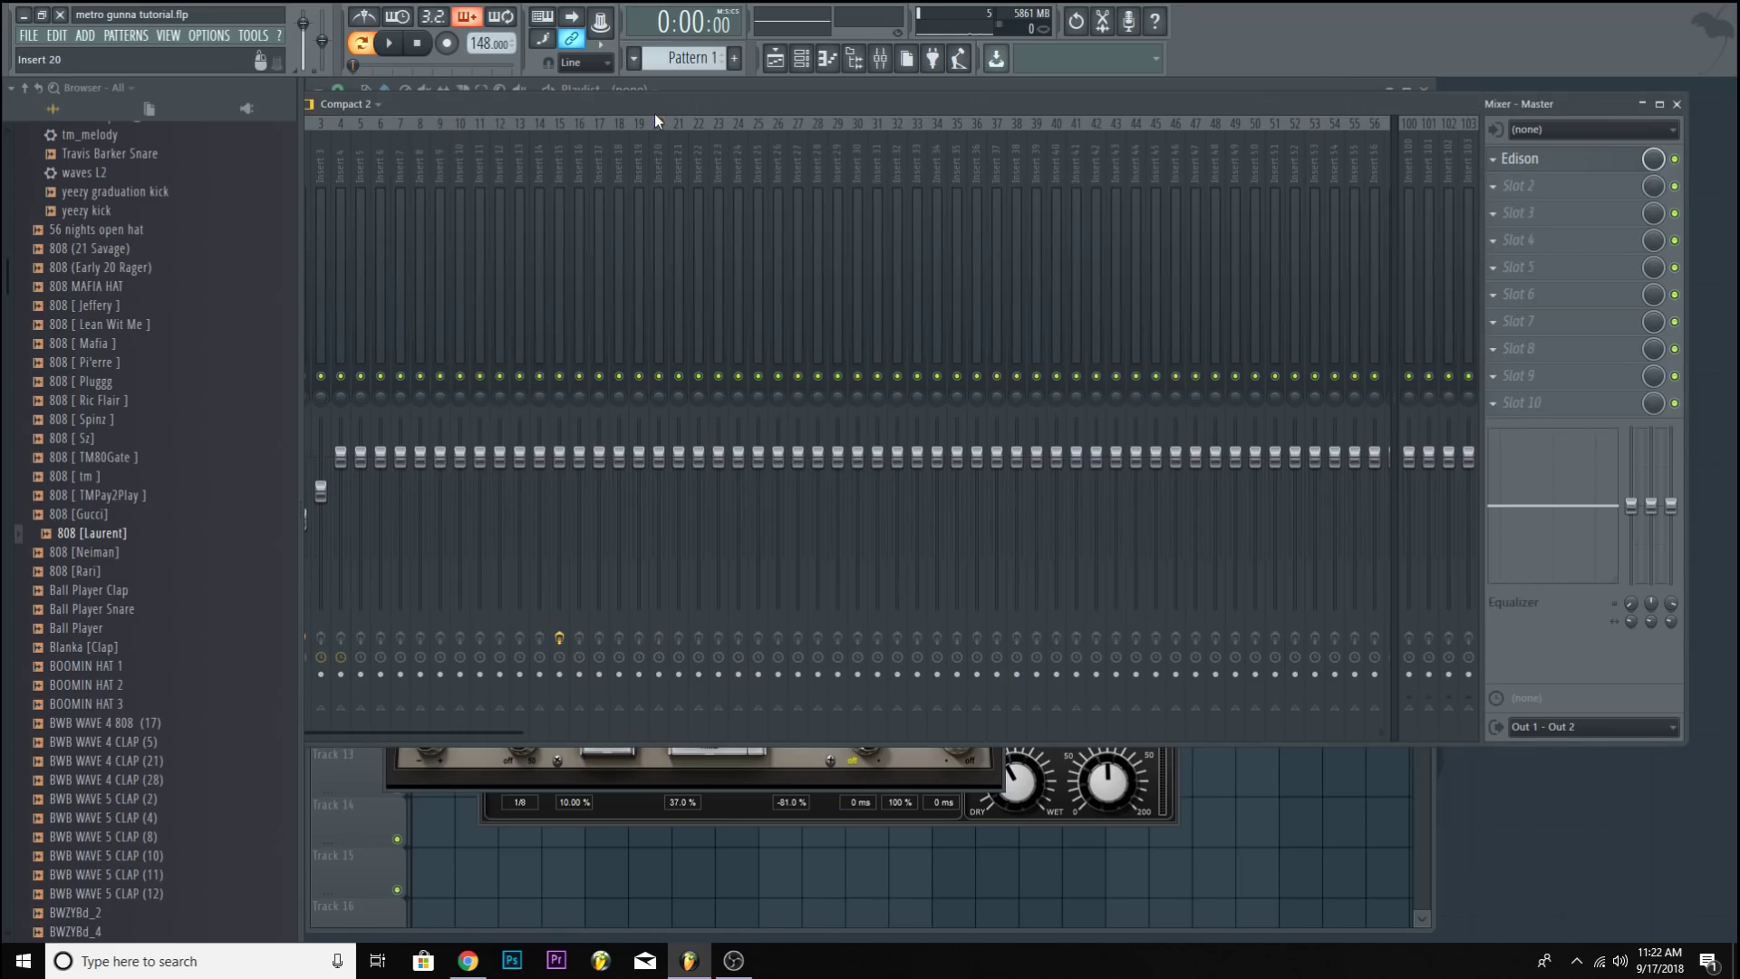
left_click(557, 174)
left_click(801, 57)
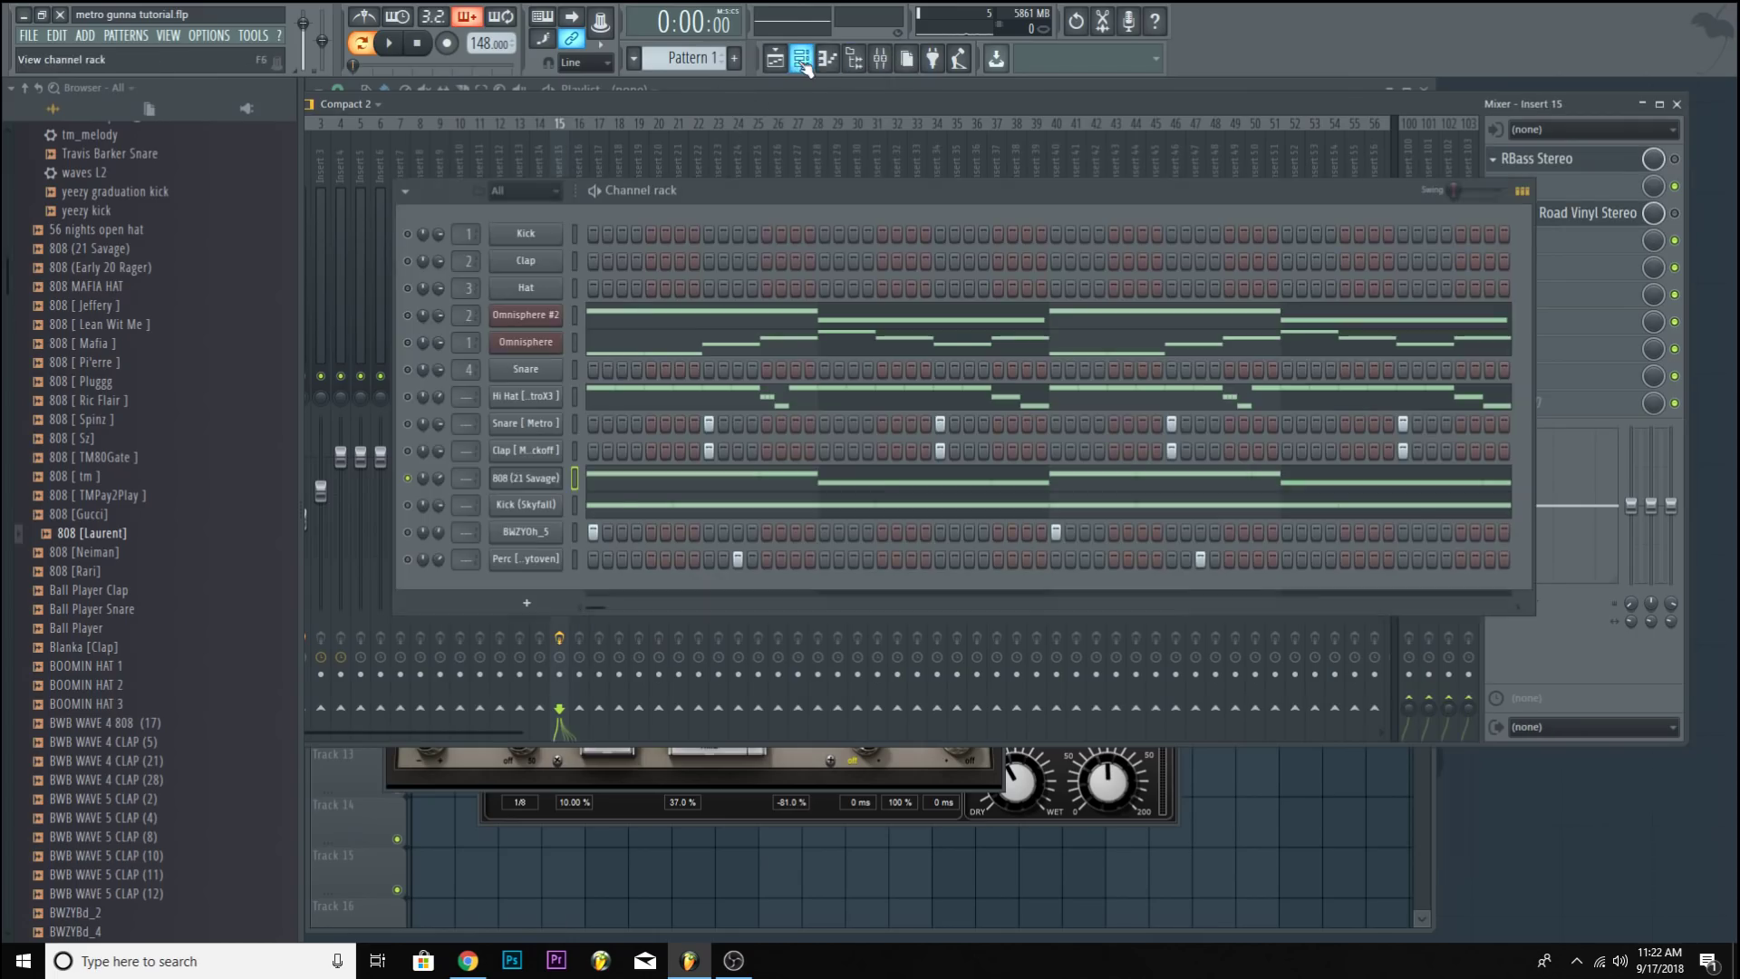
left_click_drag(466, 478, 466, 410)
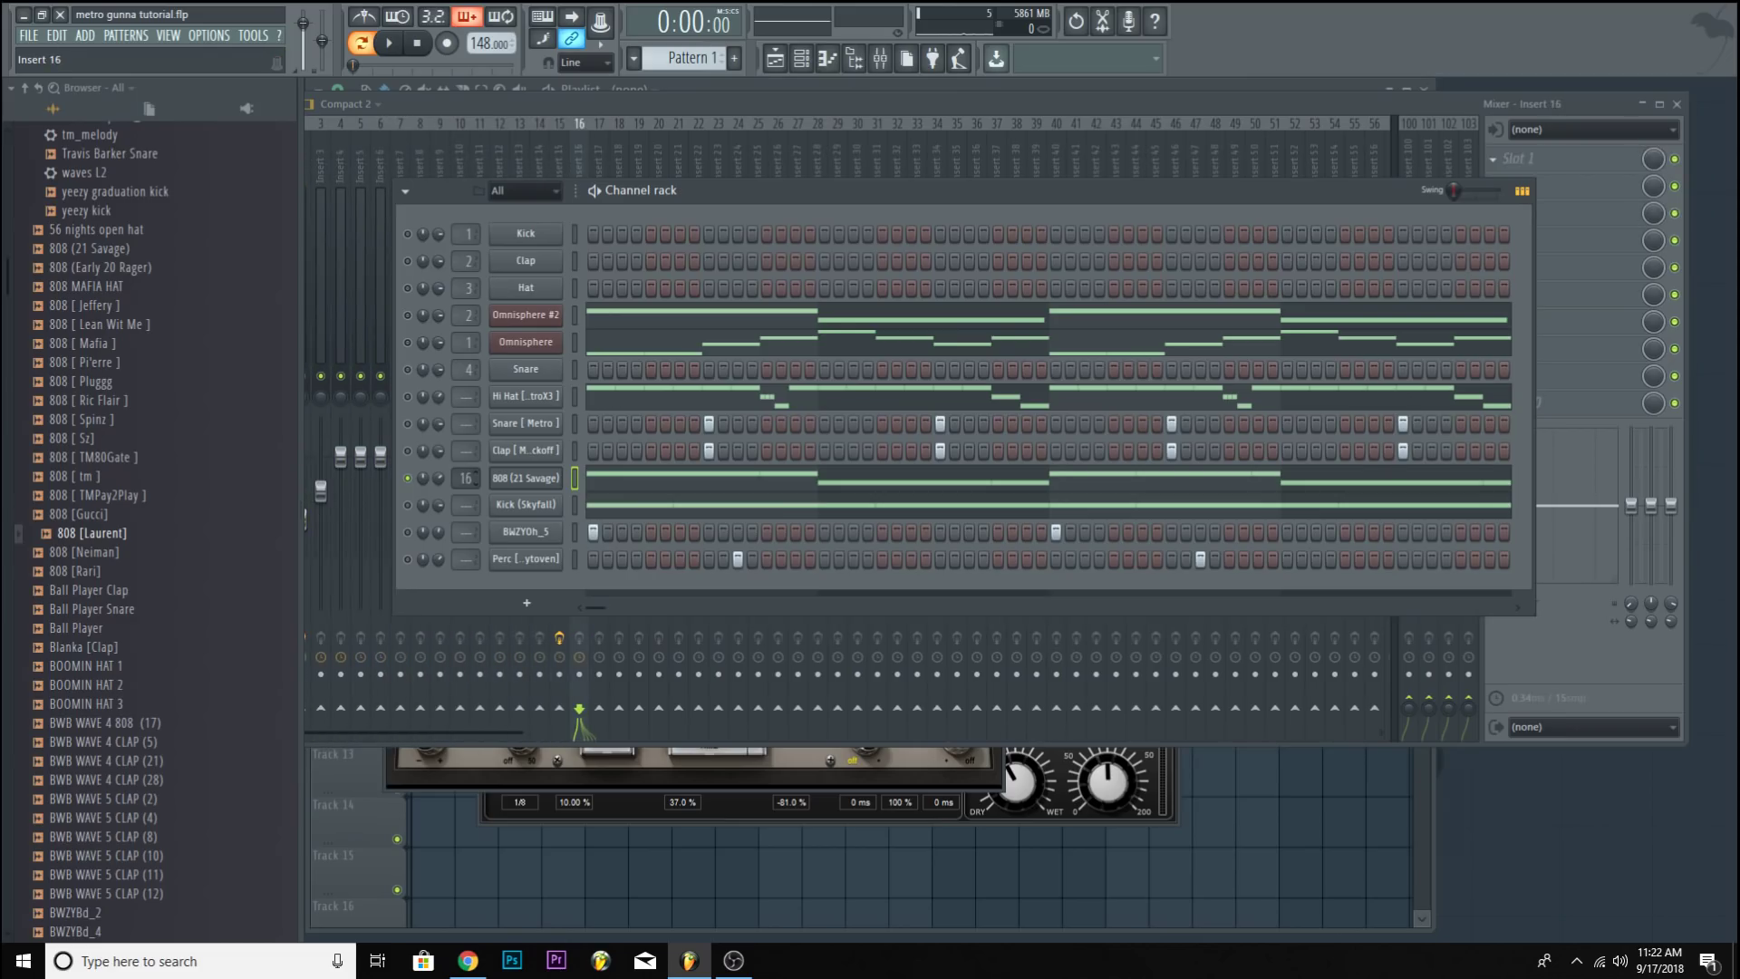
left_click(715, 113)
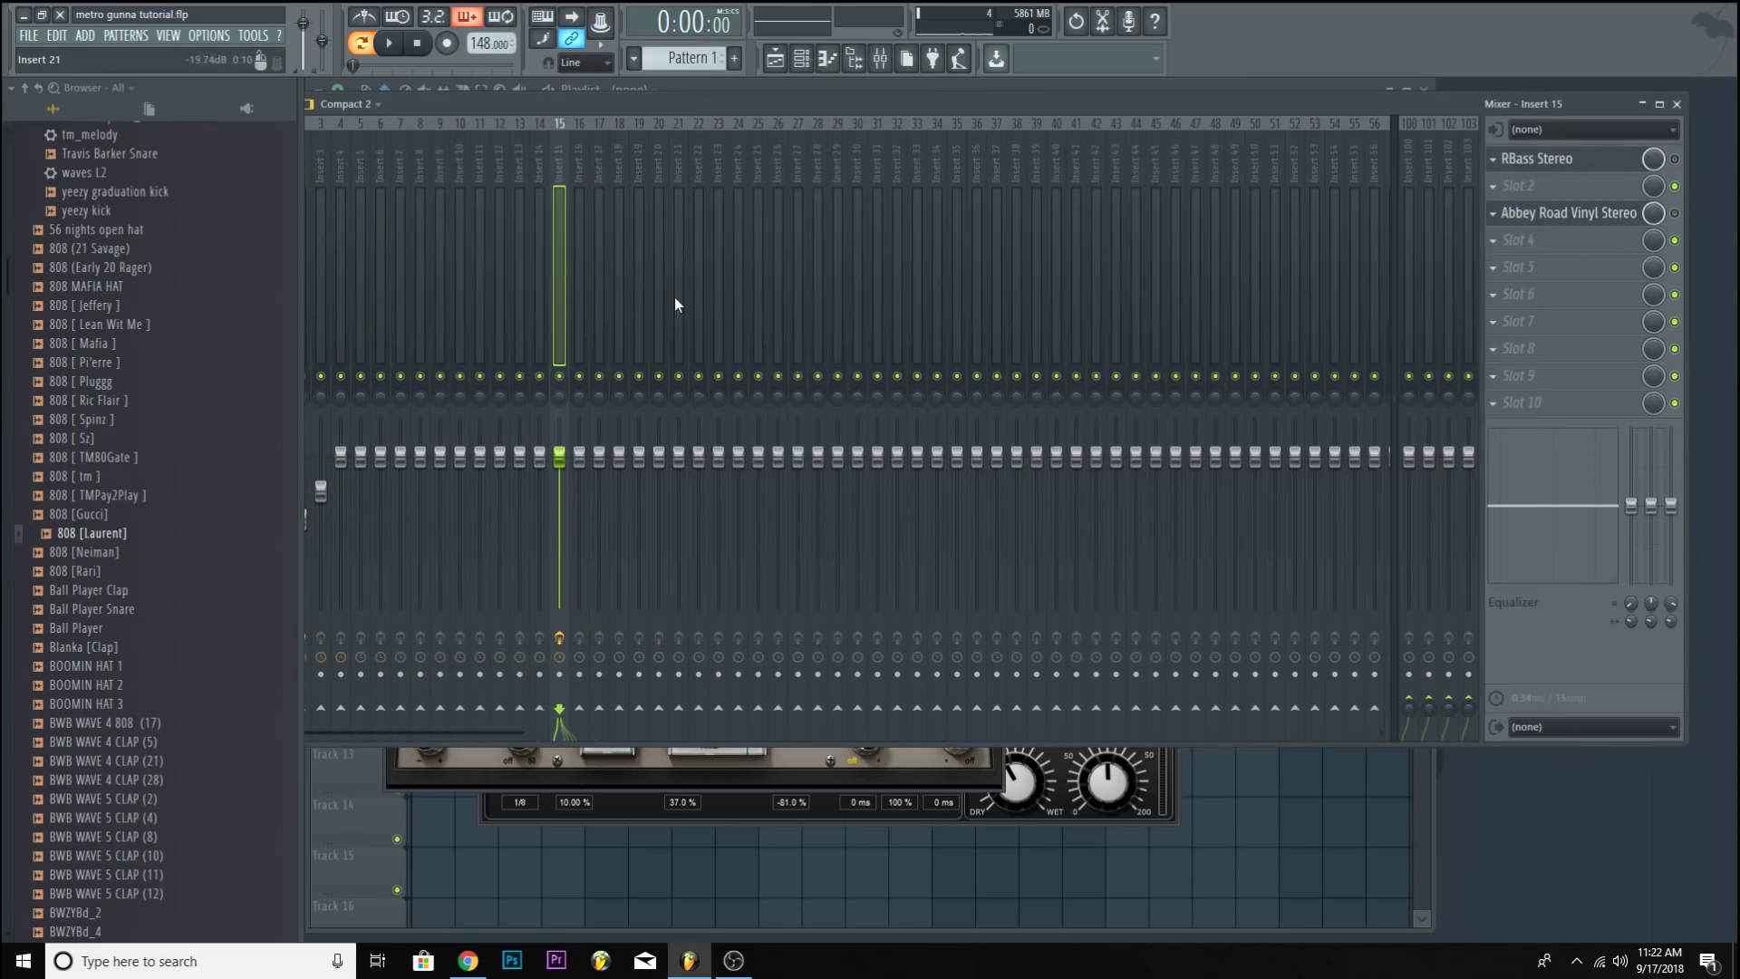
Turn on RBass Stereo on insert 15 and inspect its settings and the effects offered for slot 4.
left_click(1675, 160)
left_click(1586, 159)
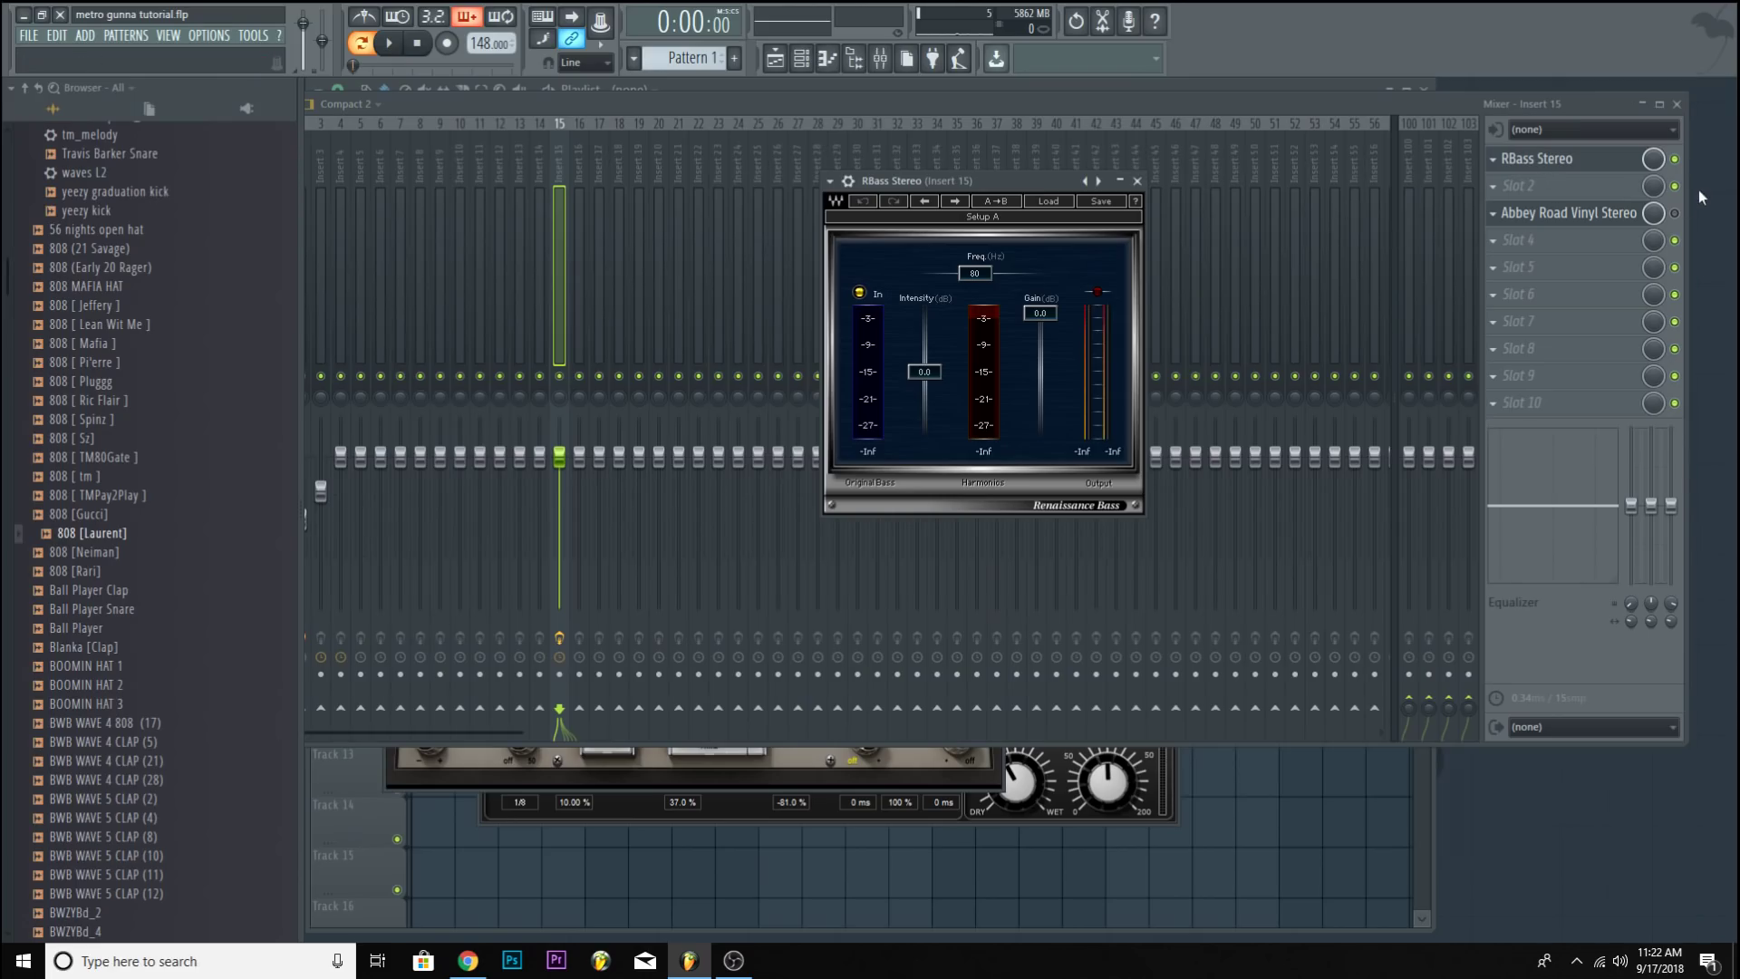
left_click(1557, 241)
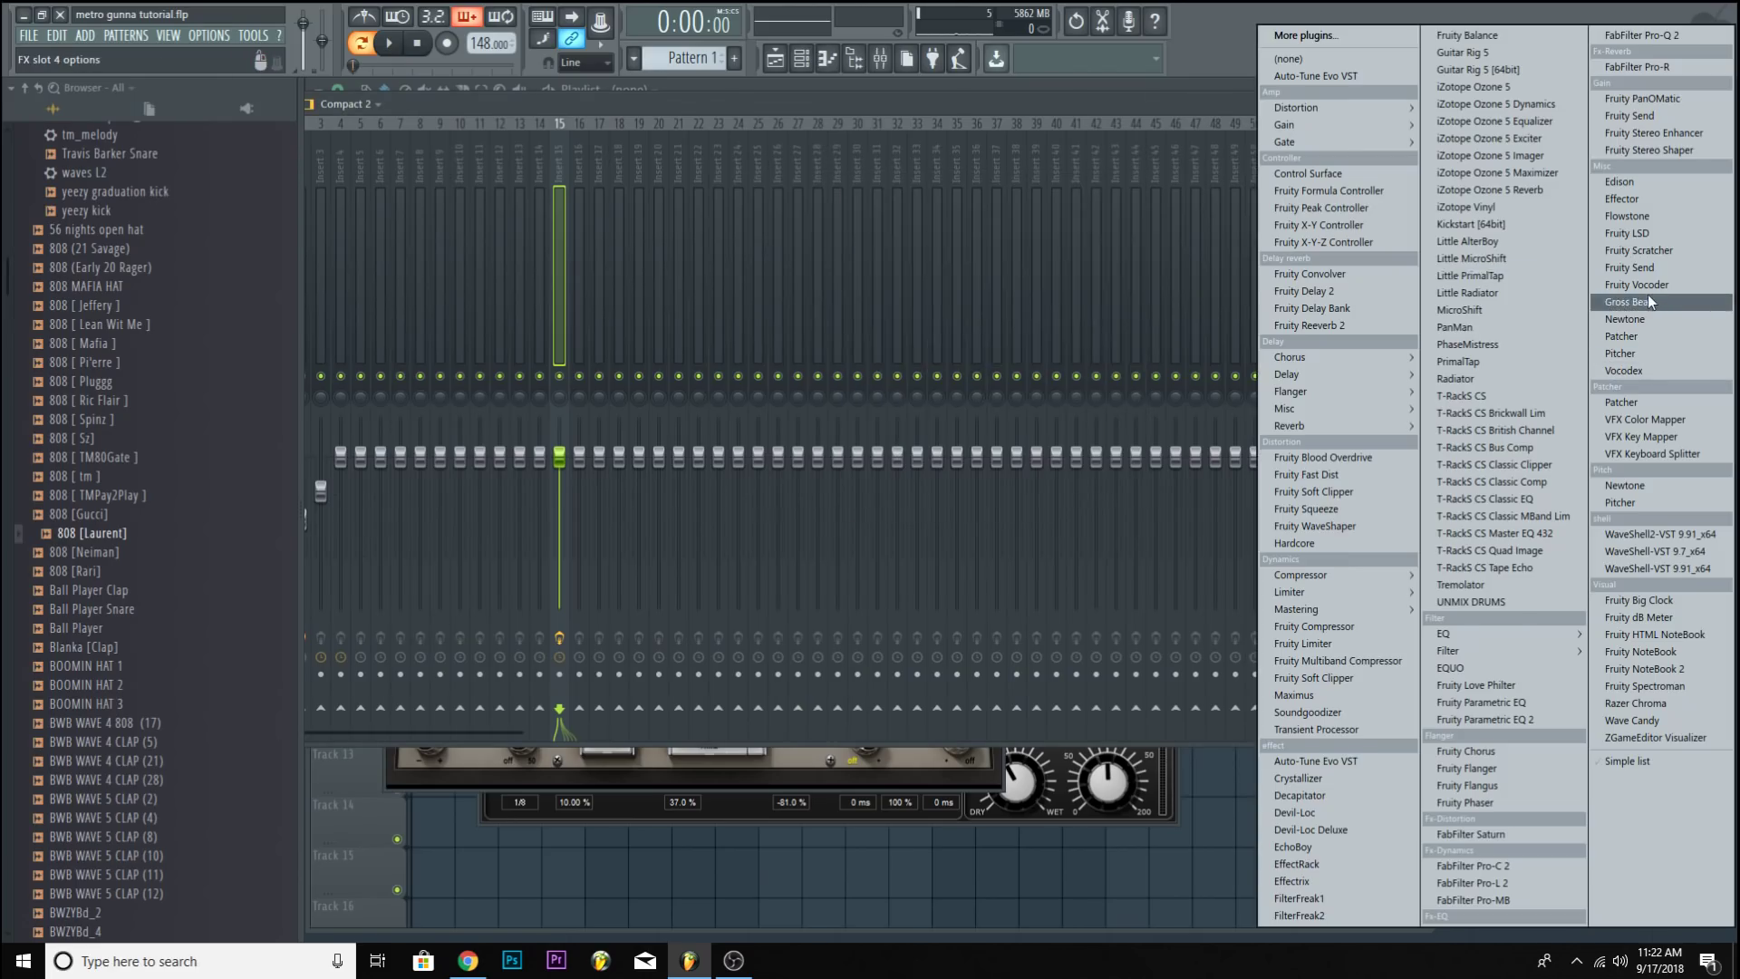
Route the Kick (Skyfall) channel to mixer insert 16 and select that insert in the mixer.
left_click(802, 58)
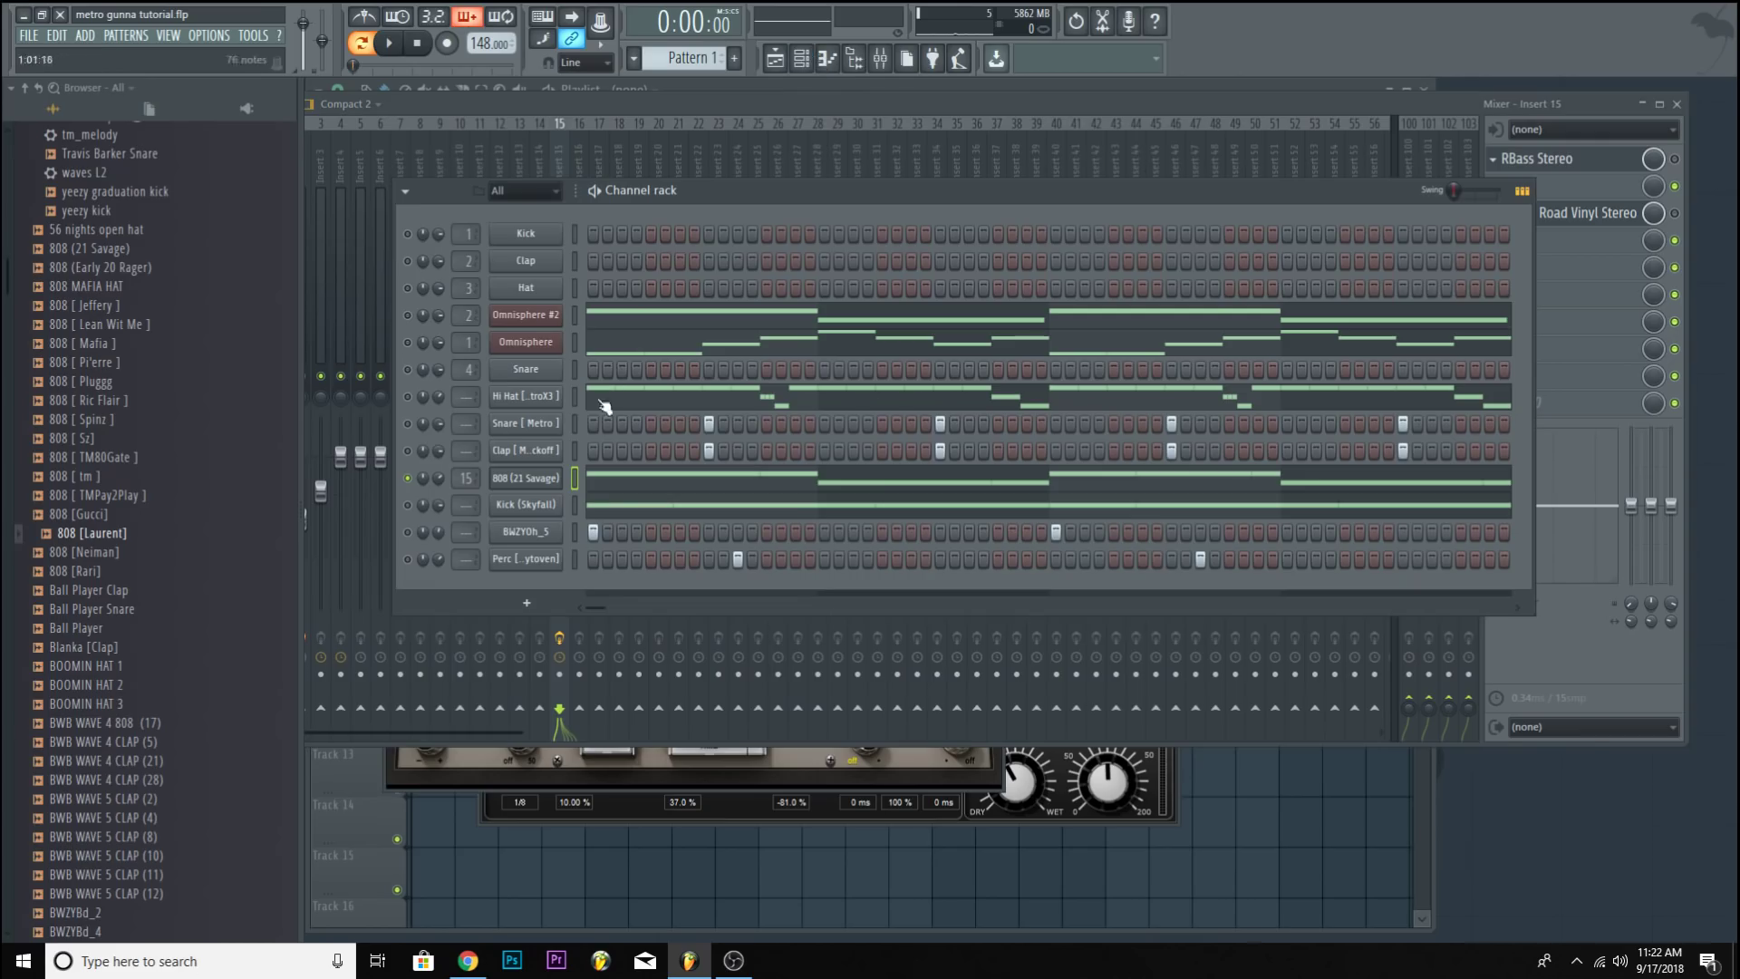
left_click_drag(471, 502, 471, 480)
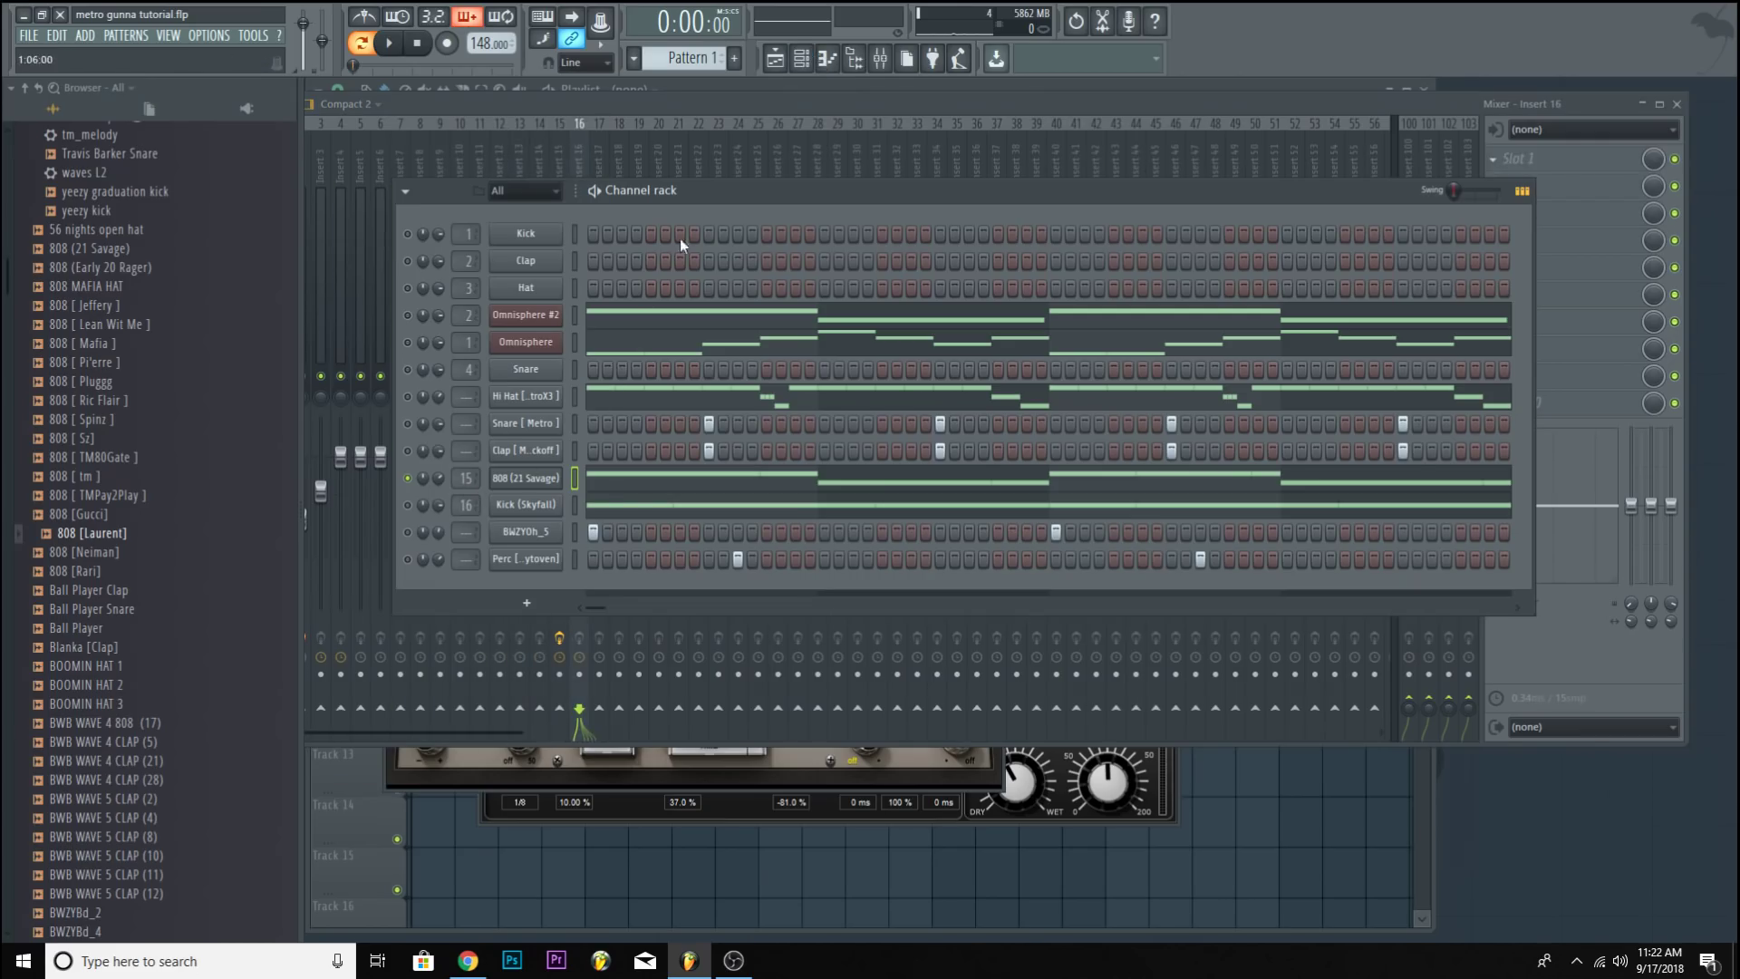
left_click(731, 116)
left_click(579, 227)
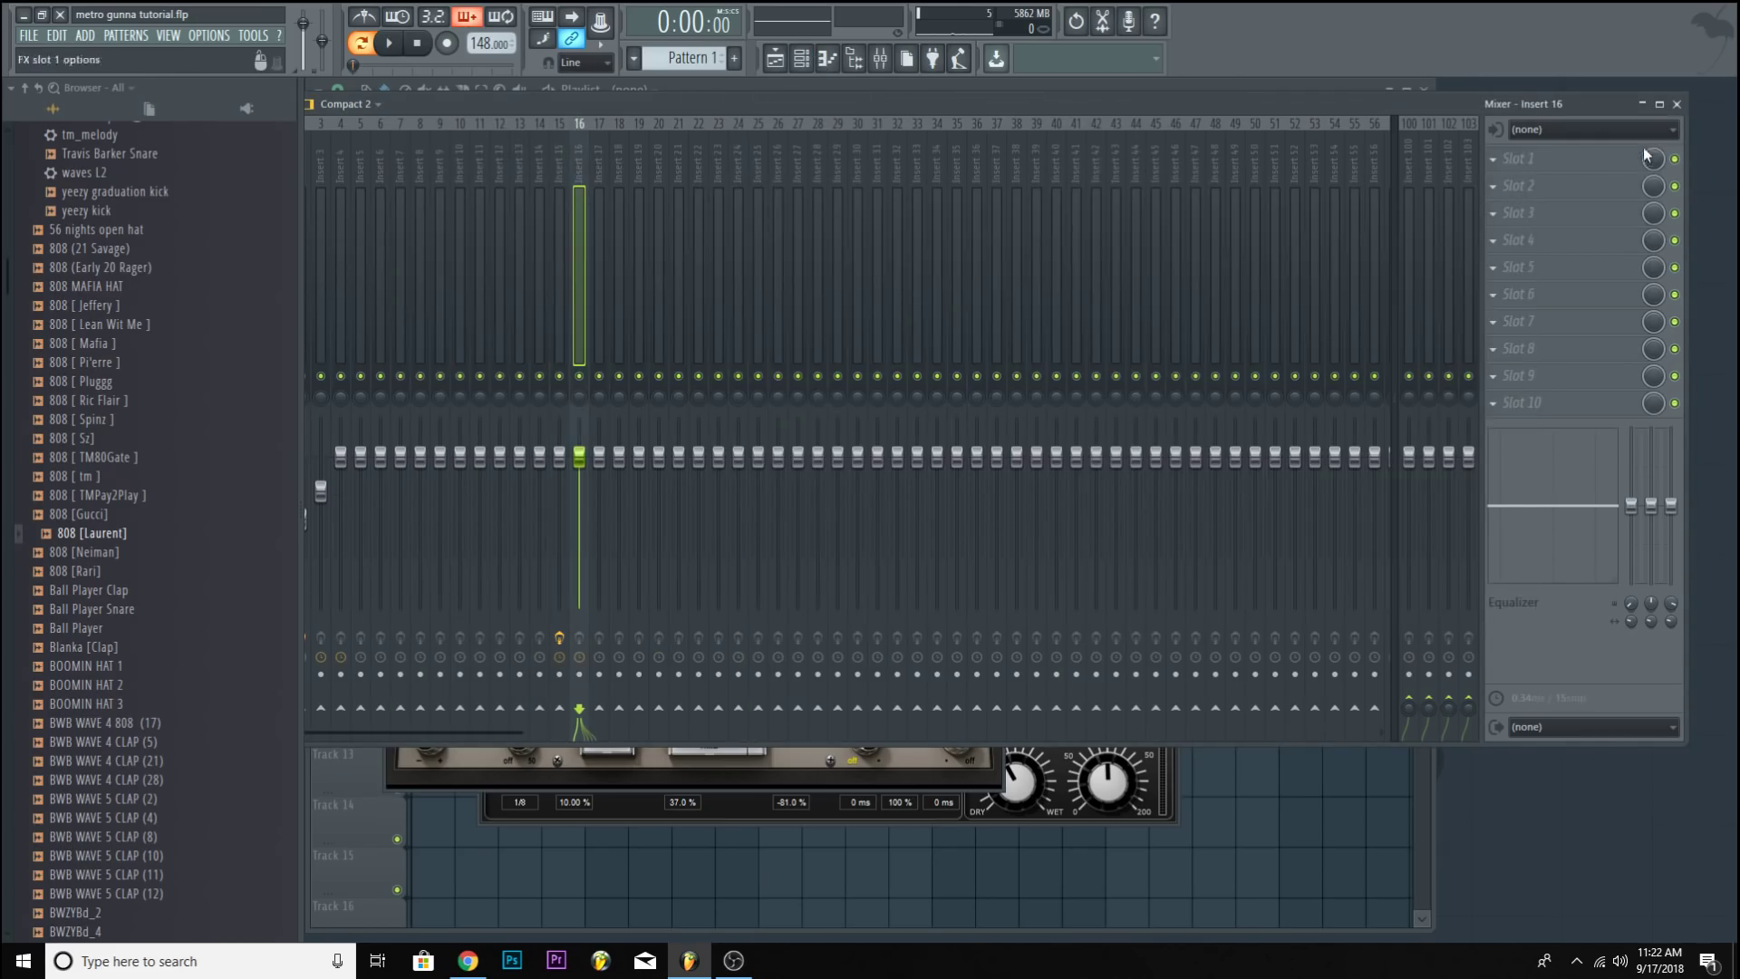
Add Fruity Parametric EQ 2 to slot 1 of insert 16 and lower band 1 to -18 dB at about 41 Hz.
left_click(1608, 156)
left_click(1505, 719)
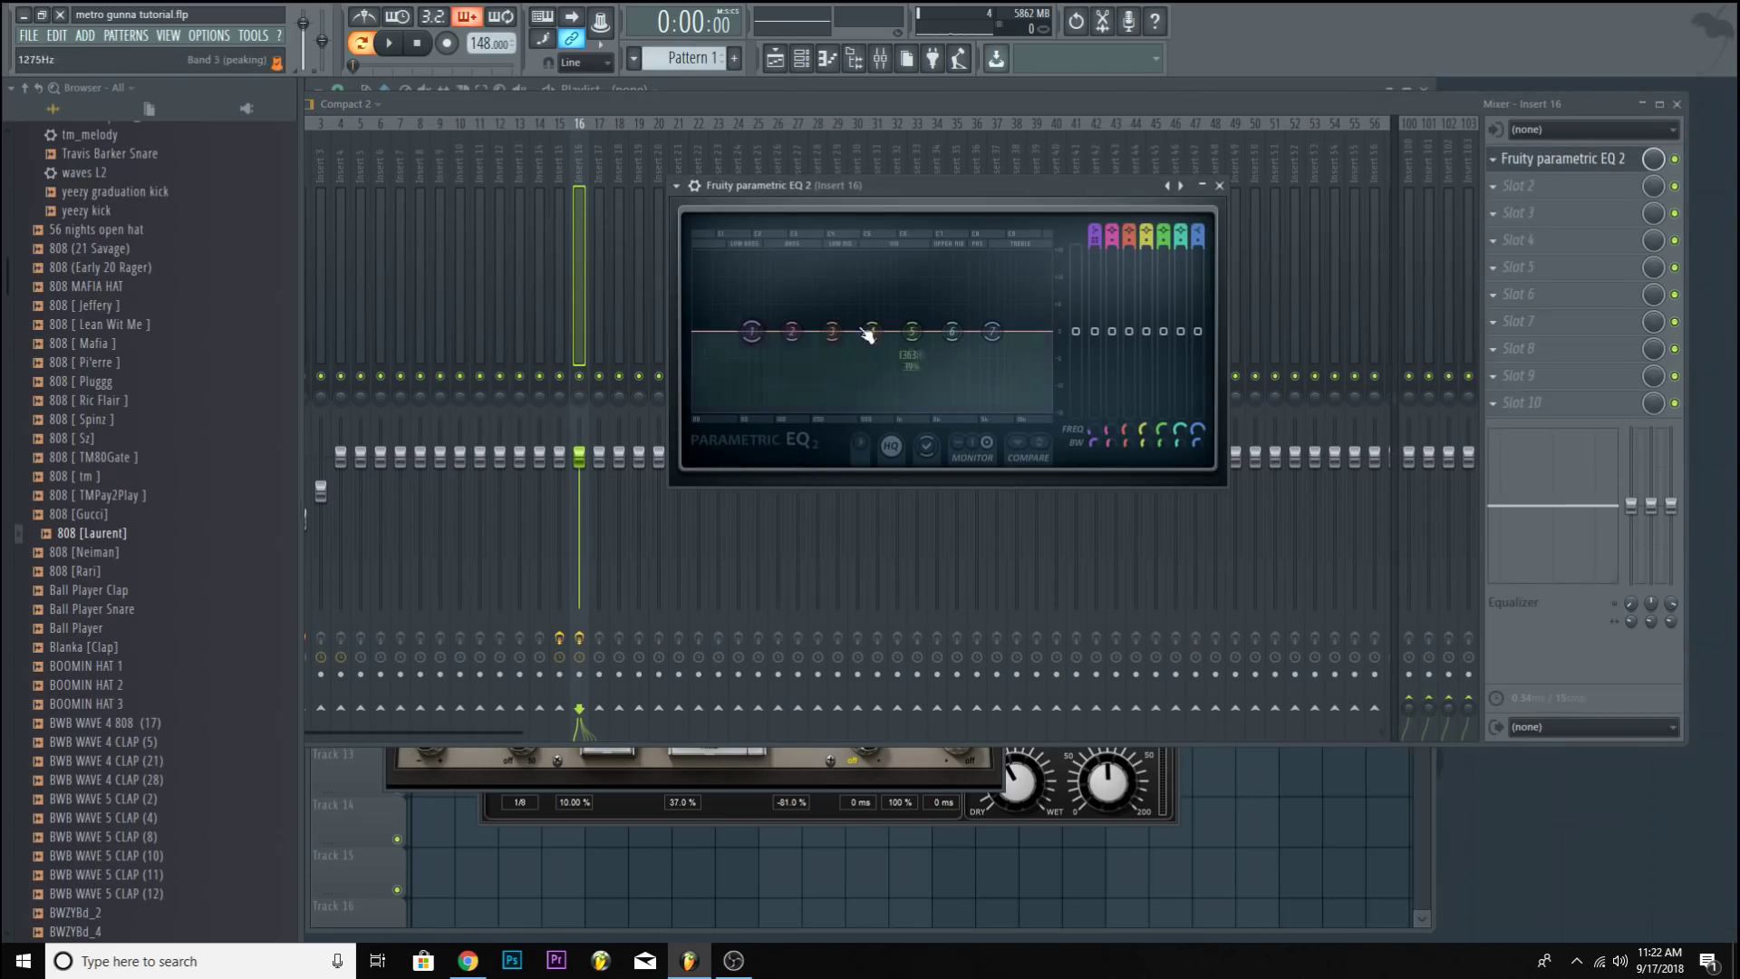
left_click_drag(756, 332, 734, 407)
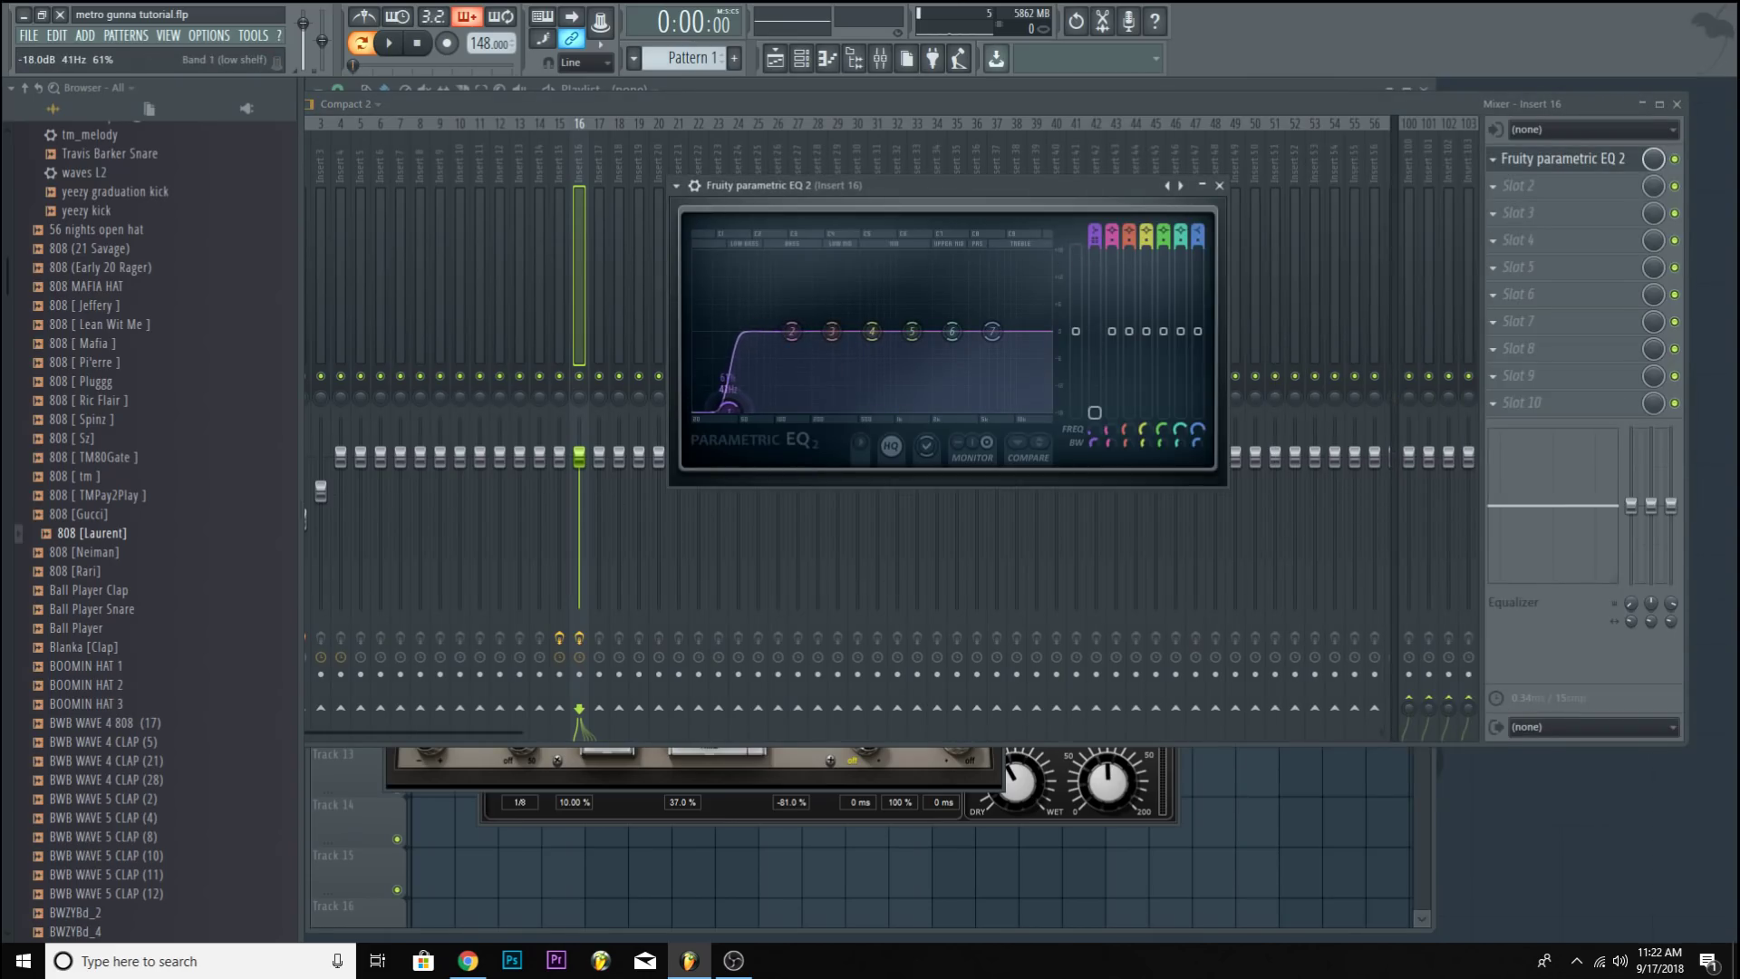
Unmute the Kick (Skyfall) channel during playback, watch its spectrum in insert 16's EQ, and stop playback.
left_click(393, 43)
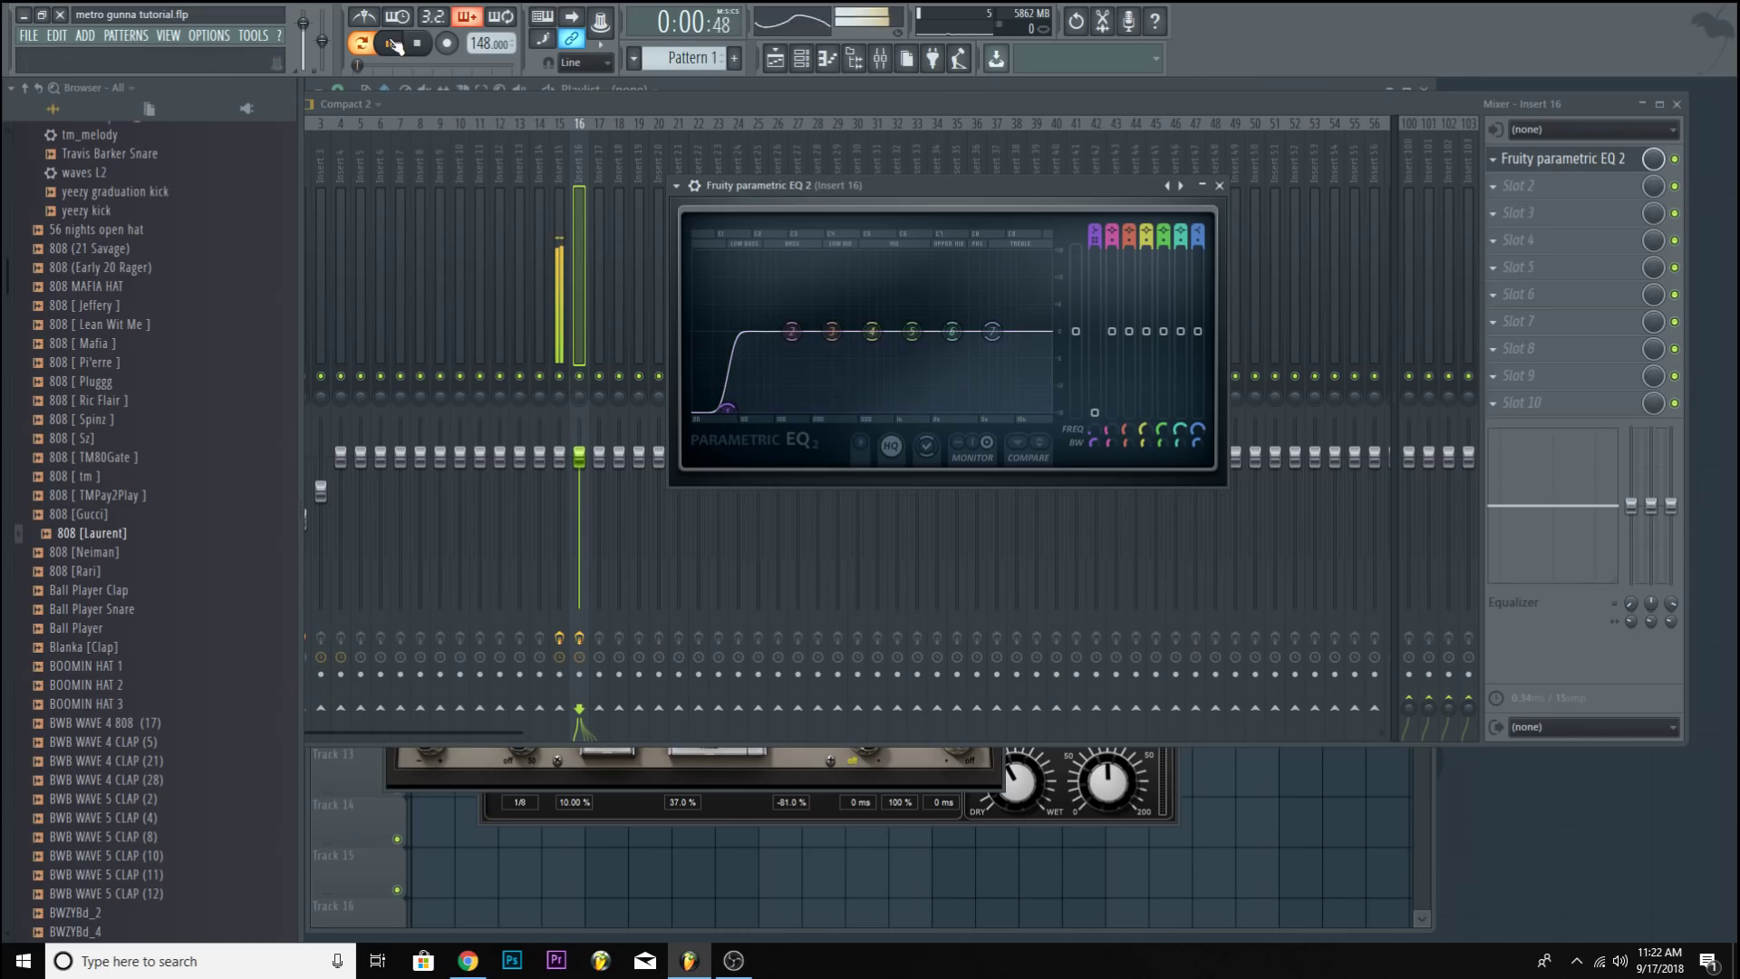
left_click(802, 58)
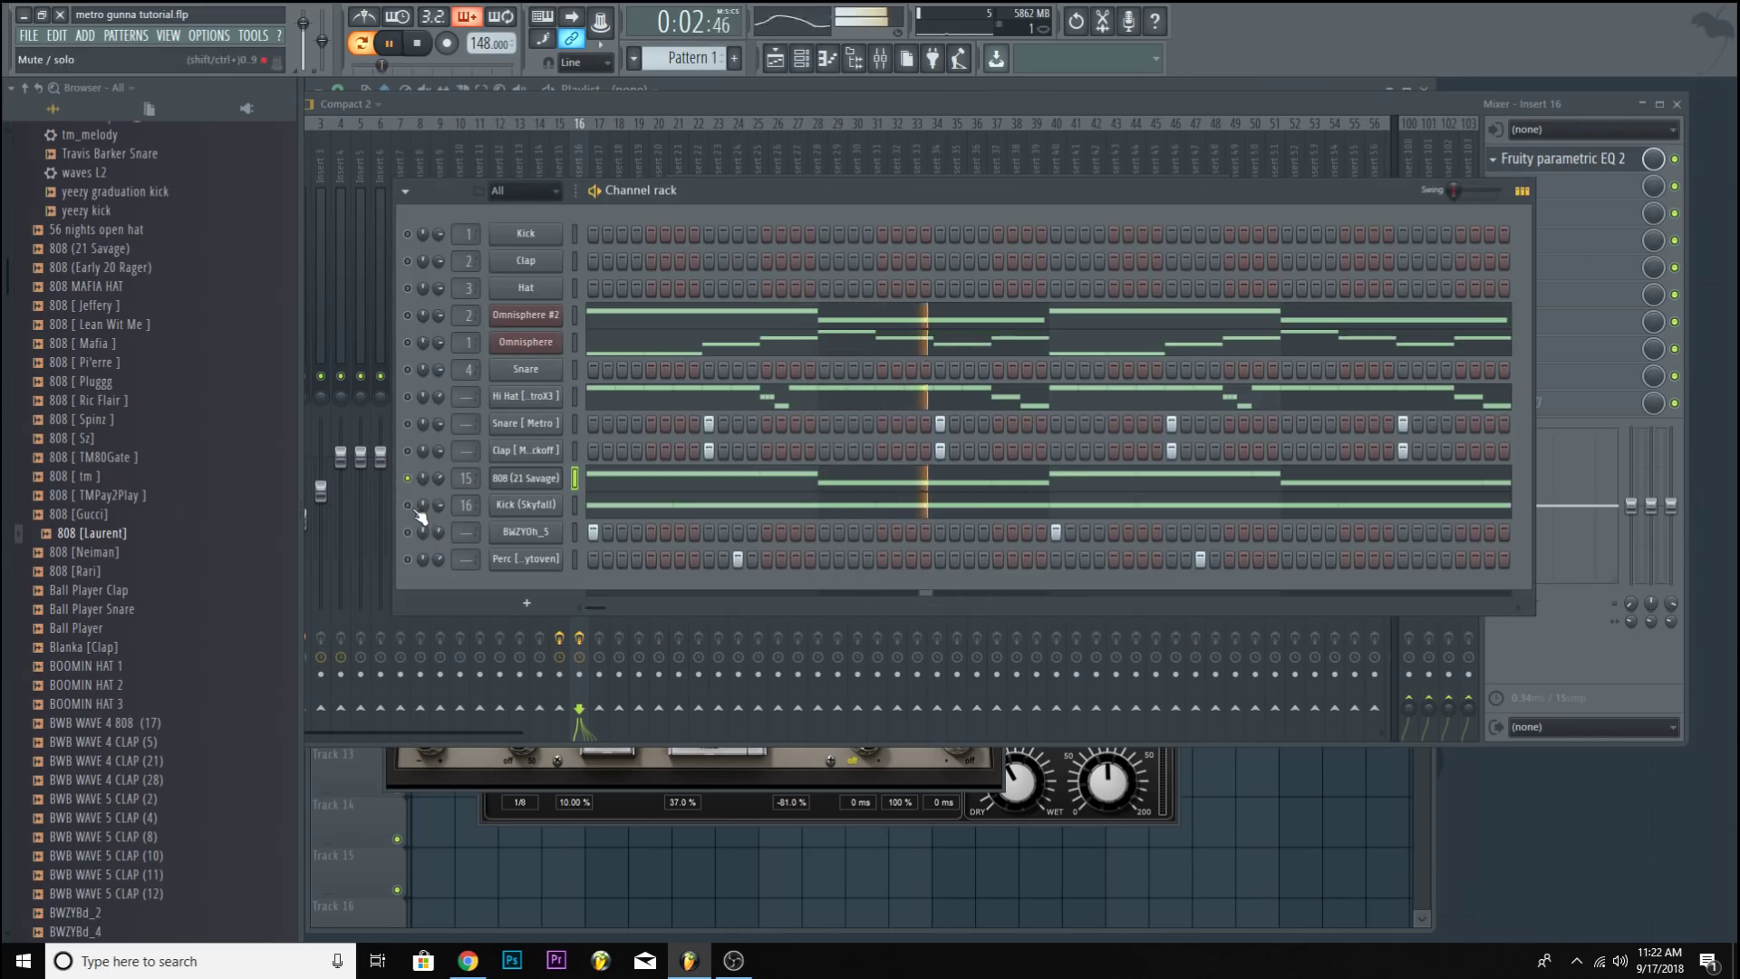
left_click(776, 105)
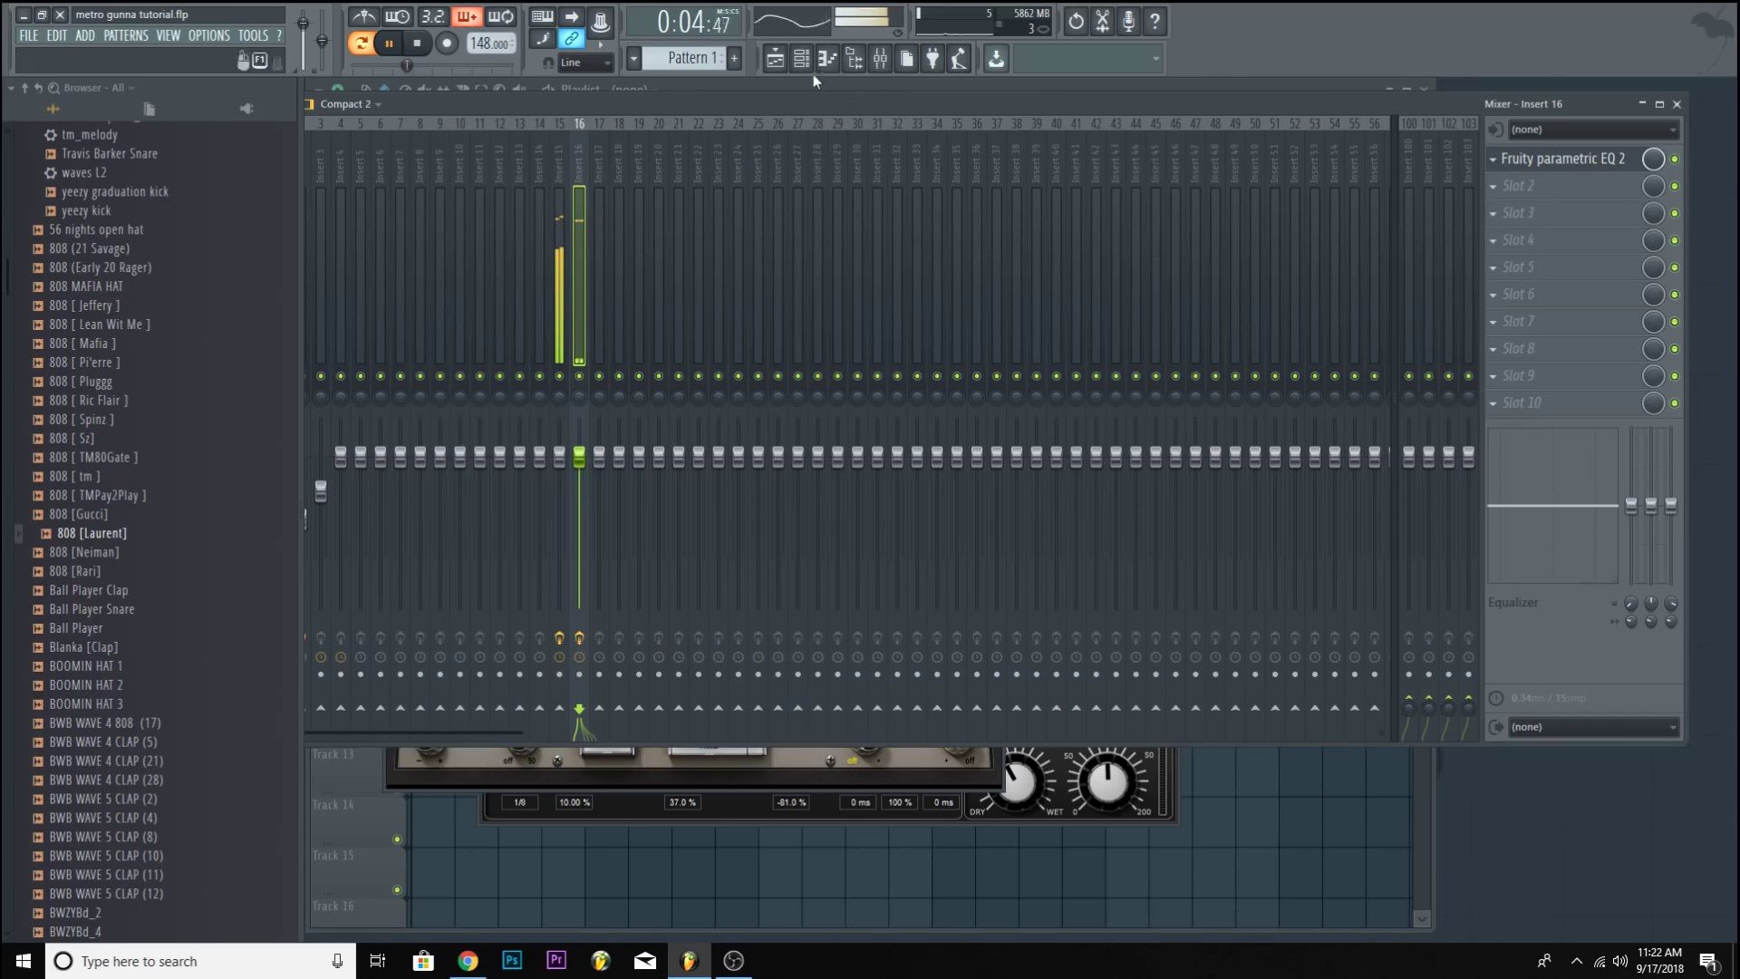
left_click(1529, 162)
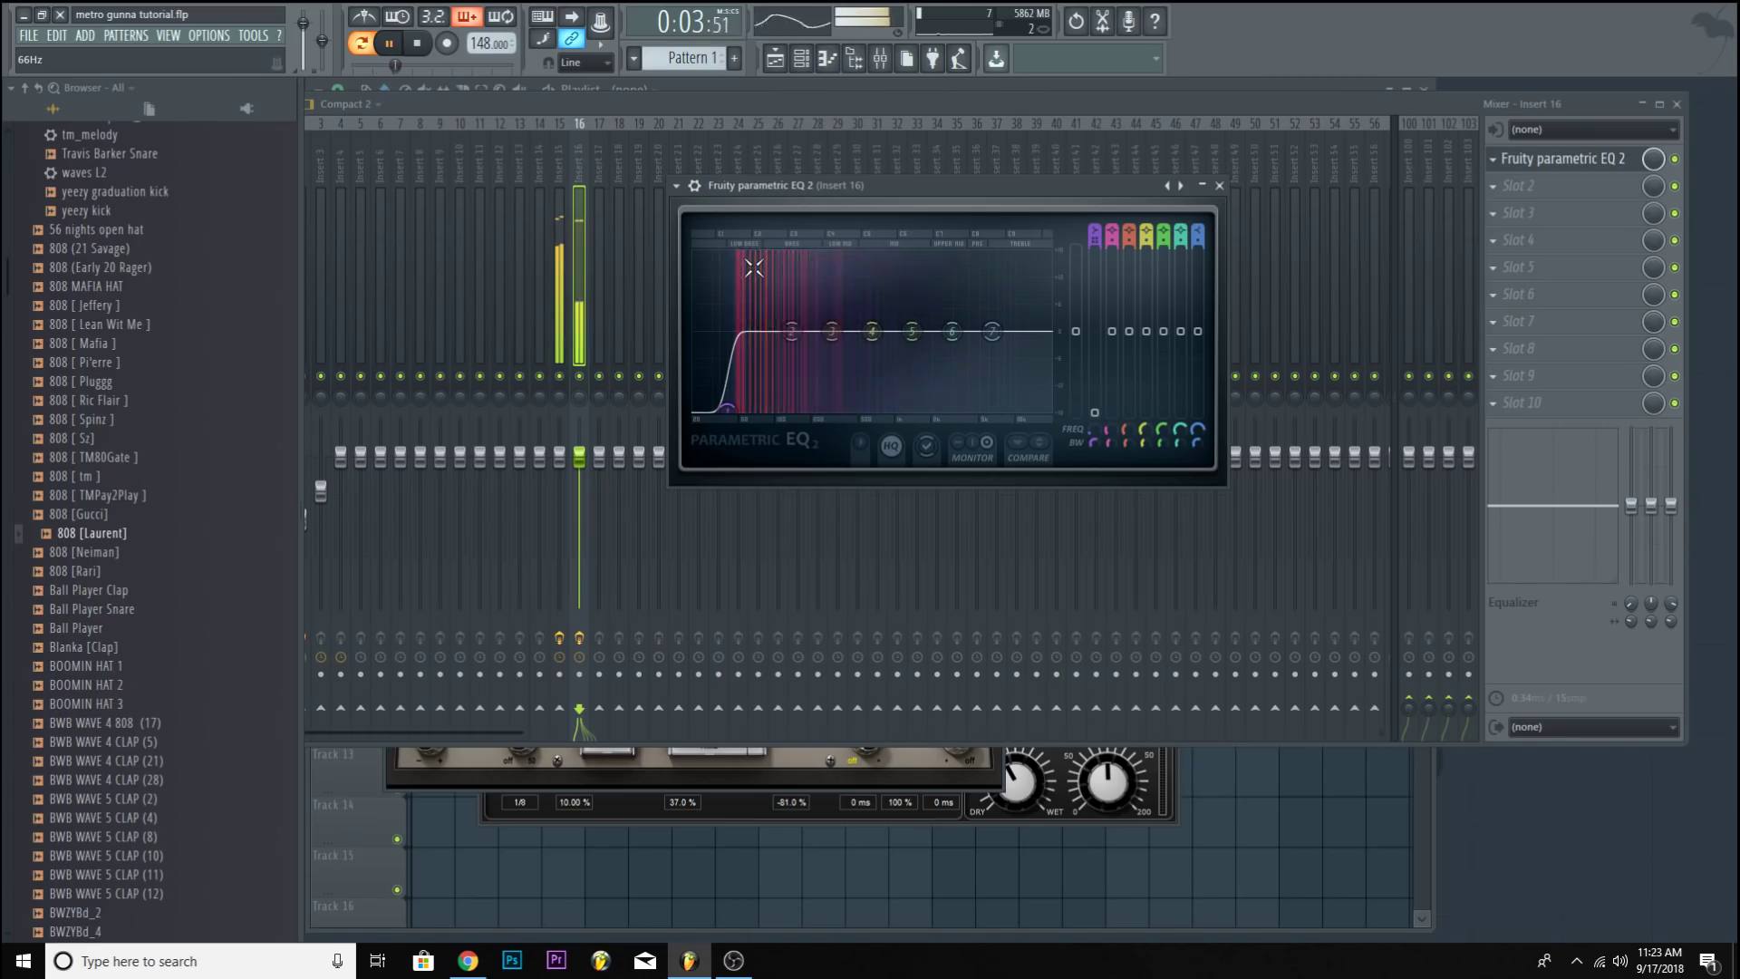
key("space")
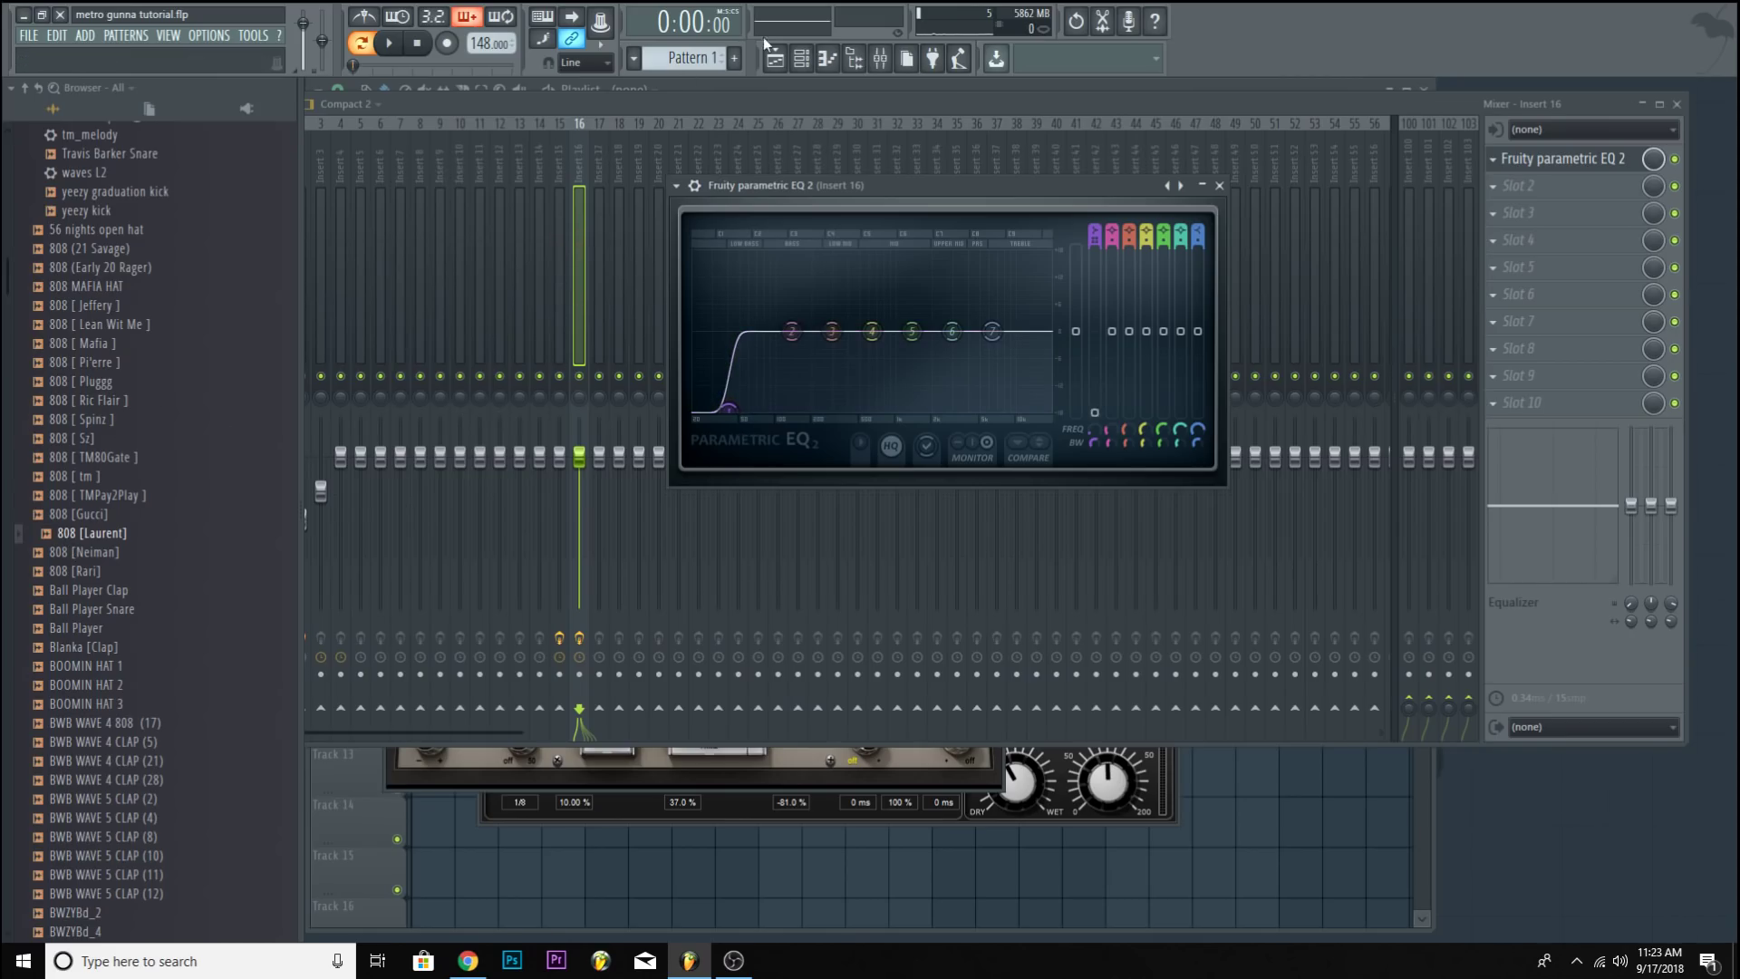
Replace the 808 sample with 808 [ Spinz ] and the Kick (Skyfall) sample with Kick [ Rack ].
left_click(801, 58)
left_click_drag(109, 431, 525, 477)
scroll(18, 434, "down", 15)
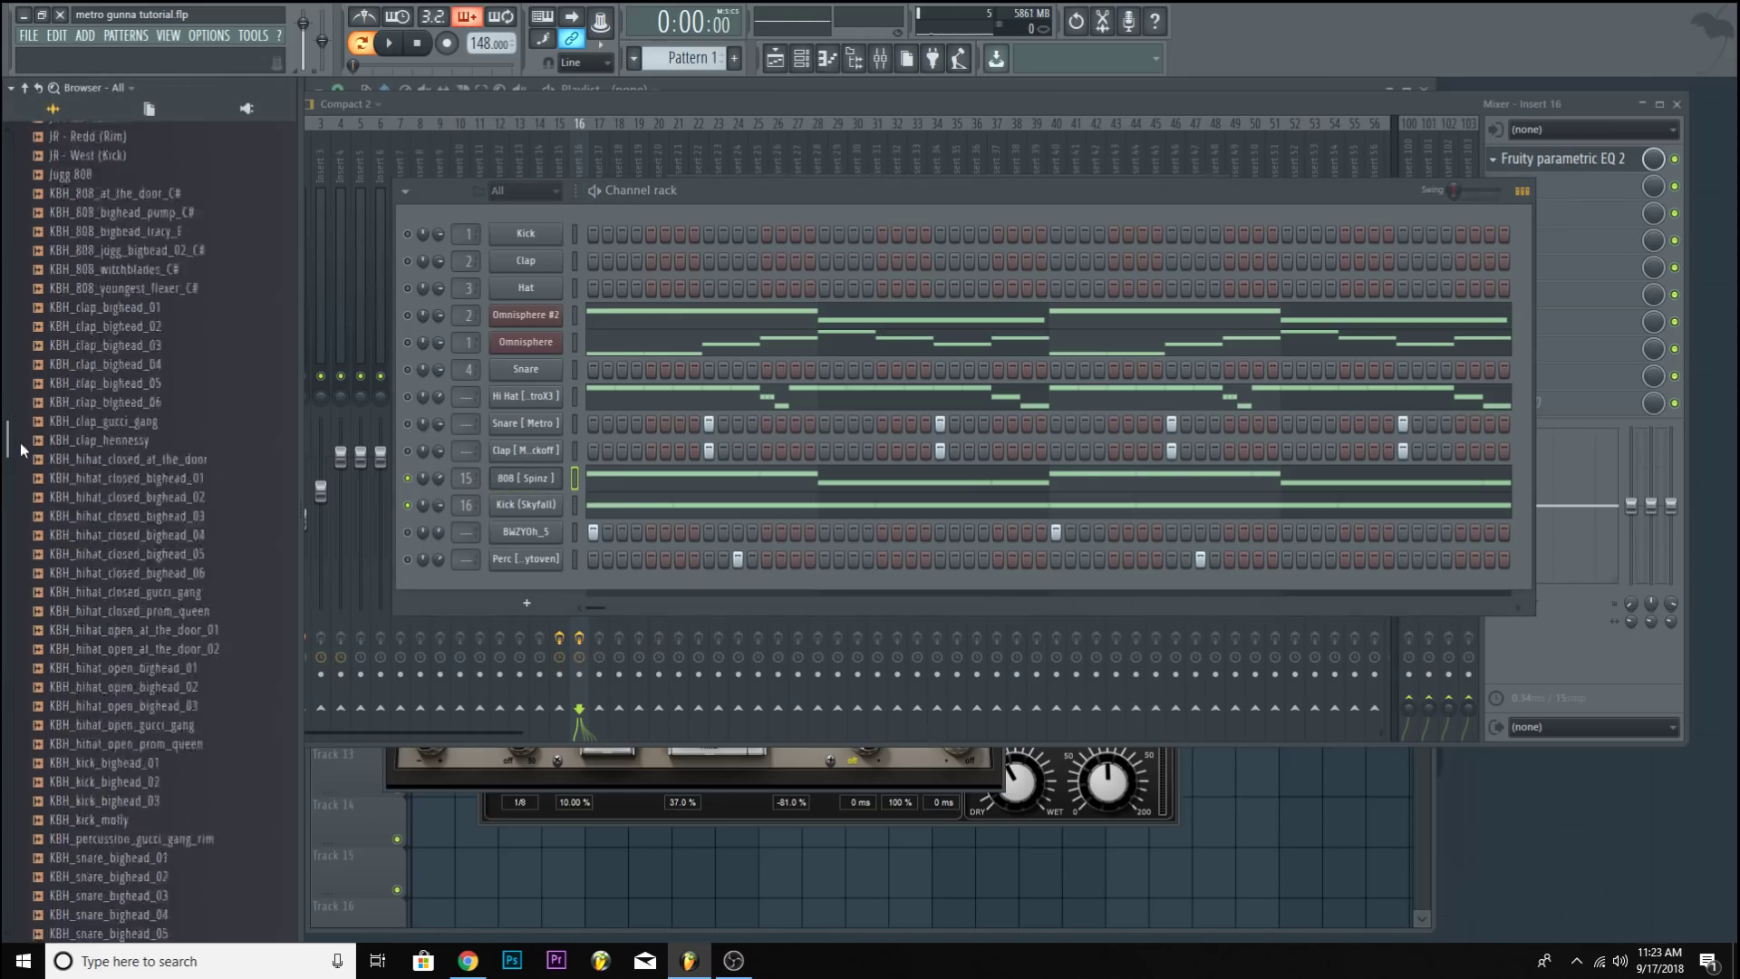
scroll(54, 435, "up", 1)
left_click_drag(81, 366, 528, 505)
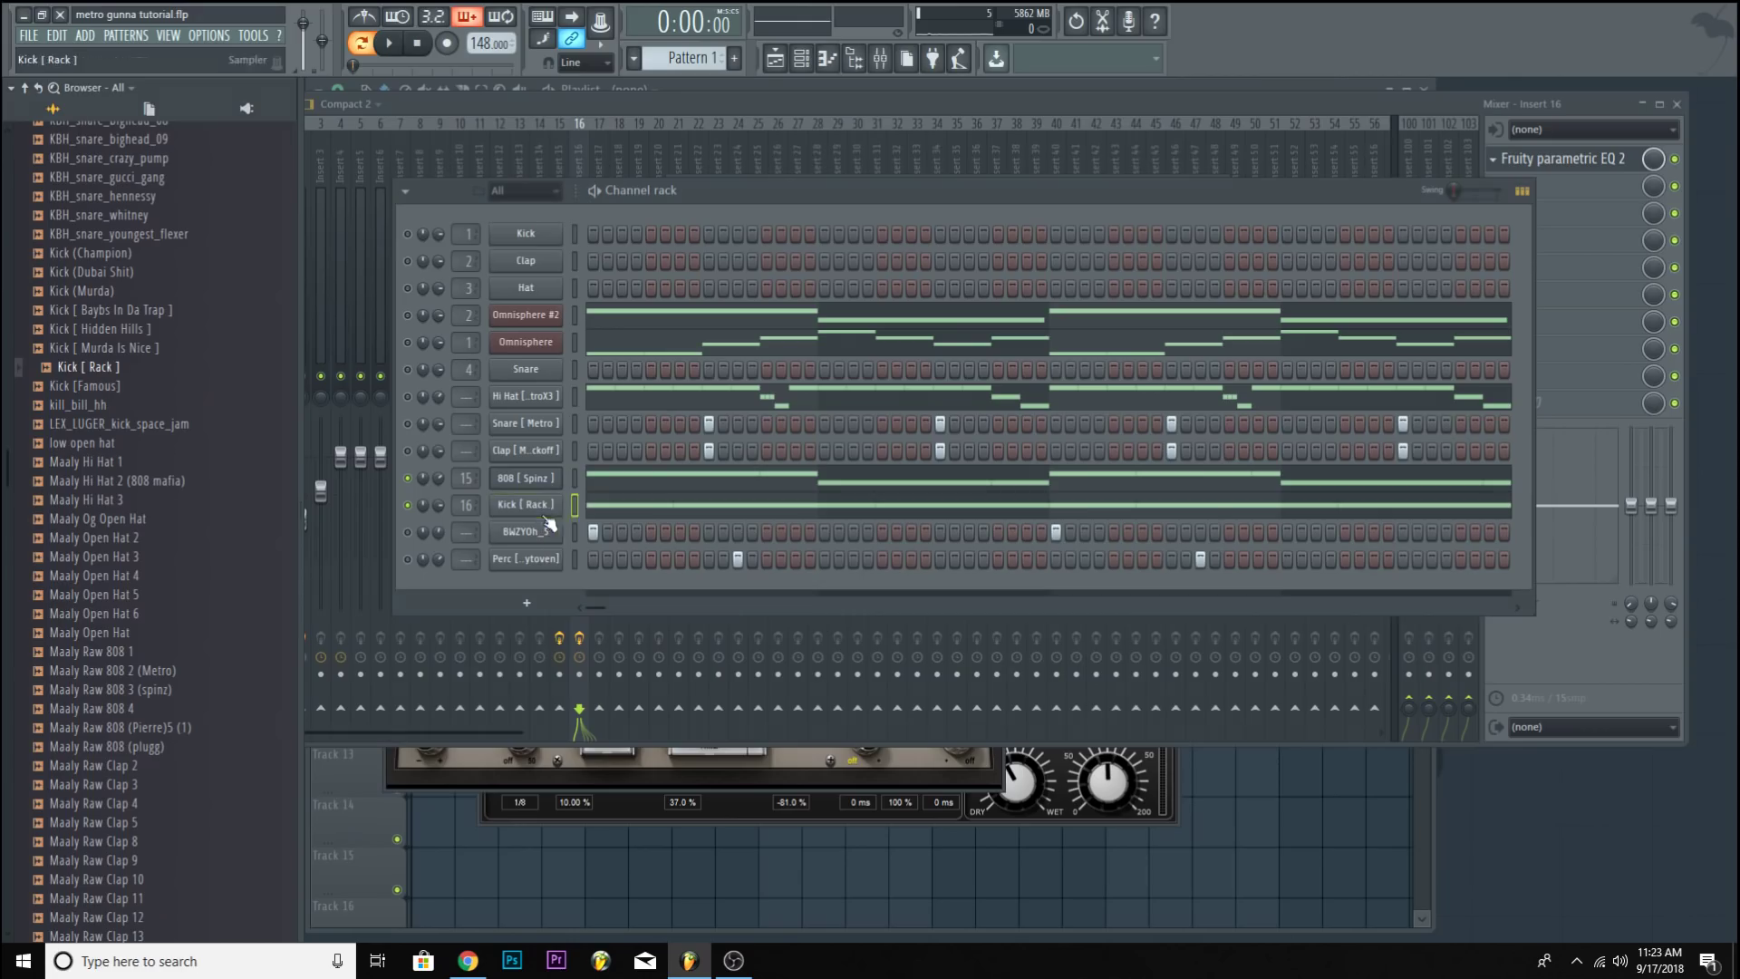
Reset band 1 of insert 16's EQ, play the pattern, and pull the band back down into a deep low cut.
left_click(813, 110)
left_click(1530, 164)
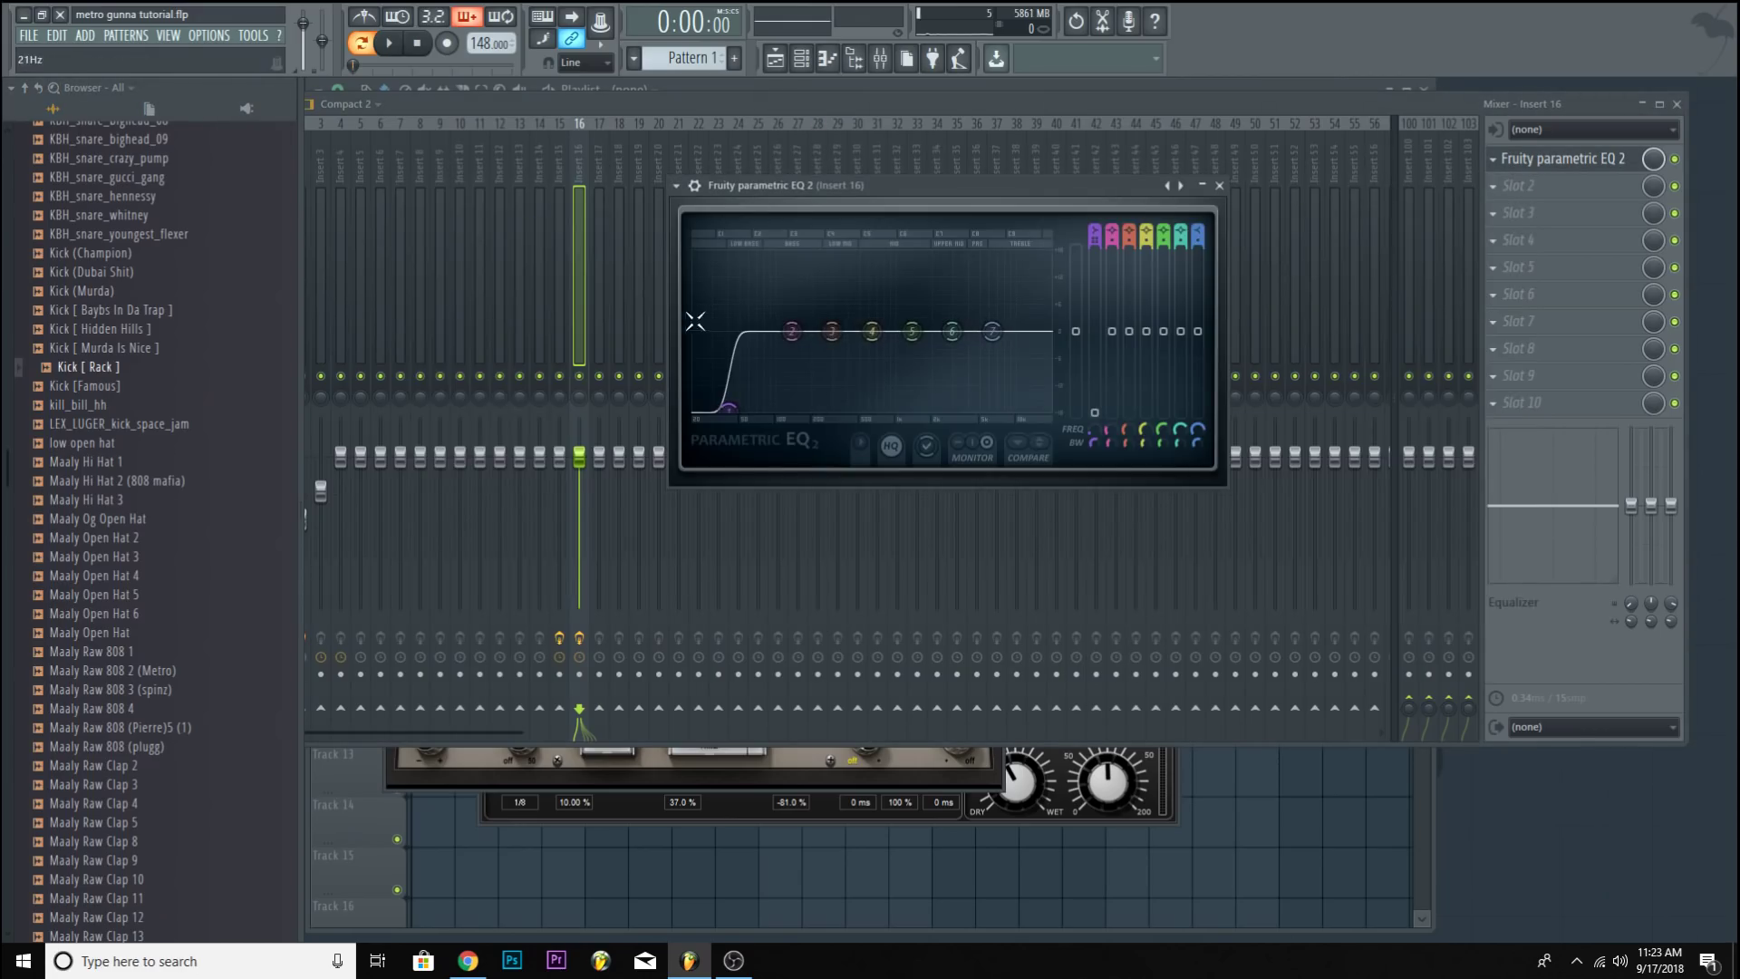
right_click(724, 406)
left_click(757, 497)
key("space")
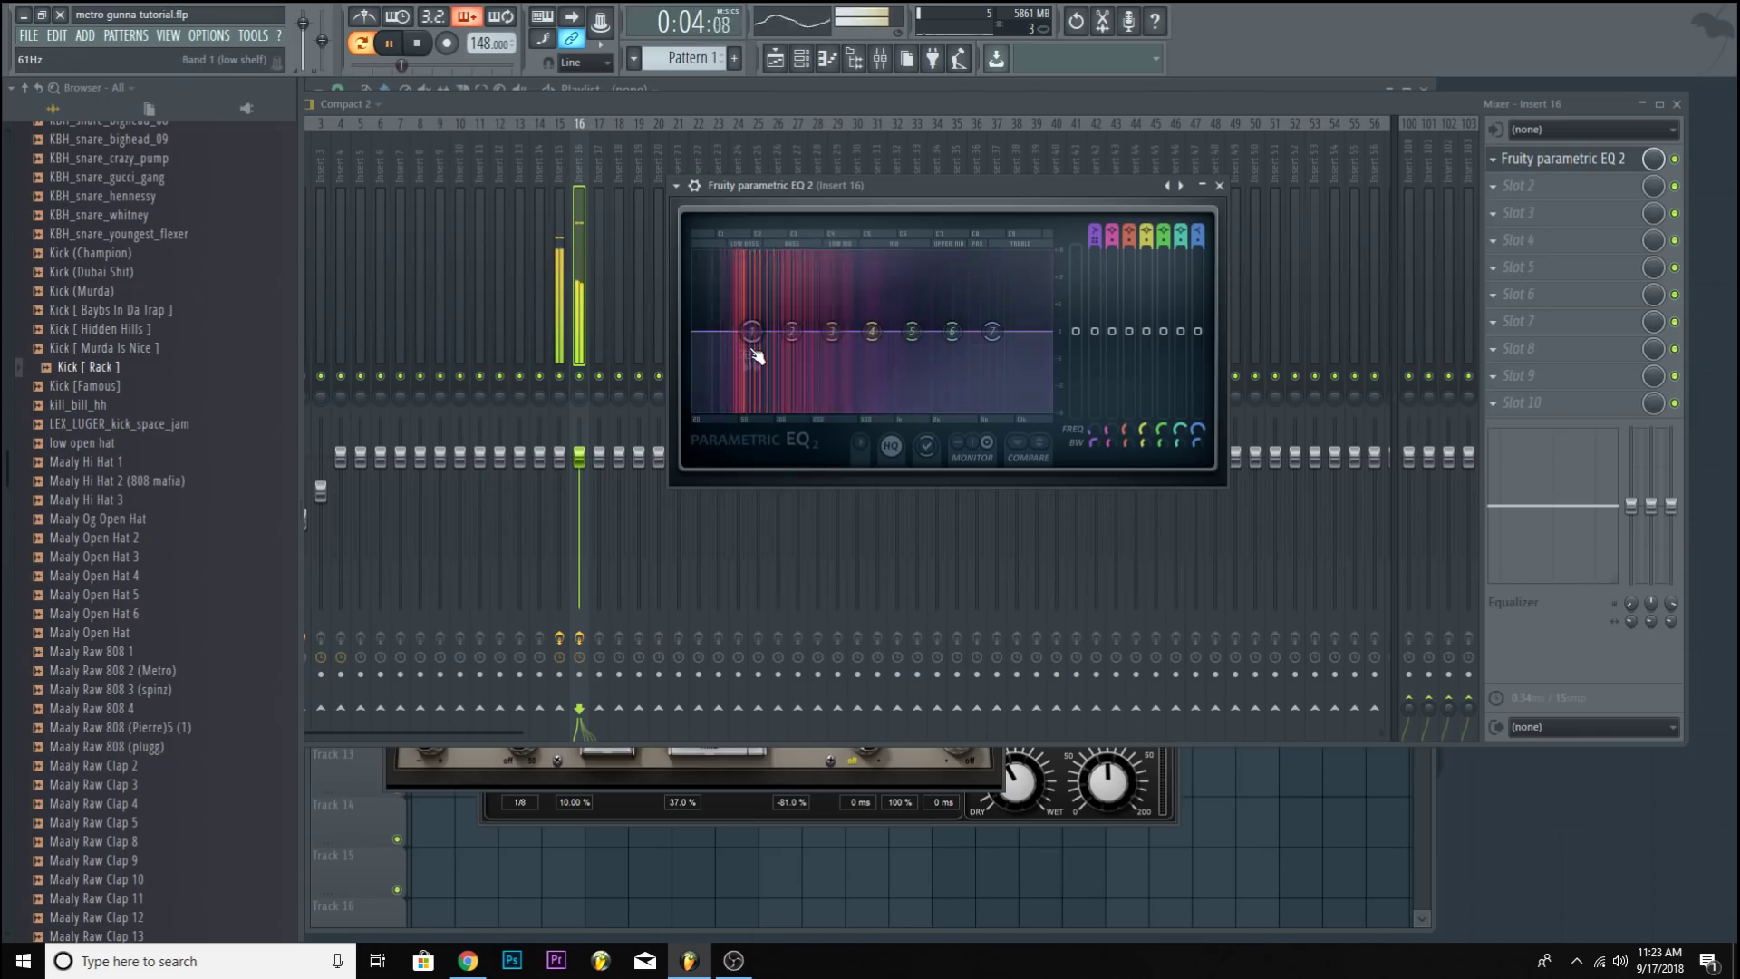
left_click_drag(752, 332, 734, 415)
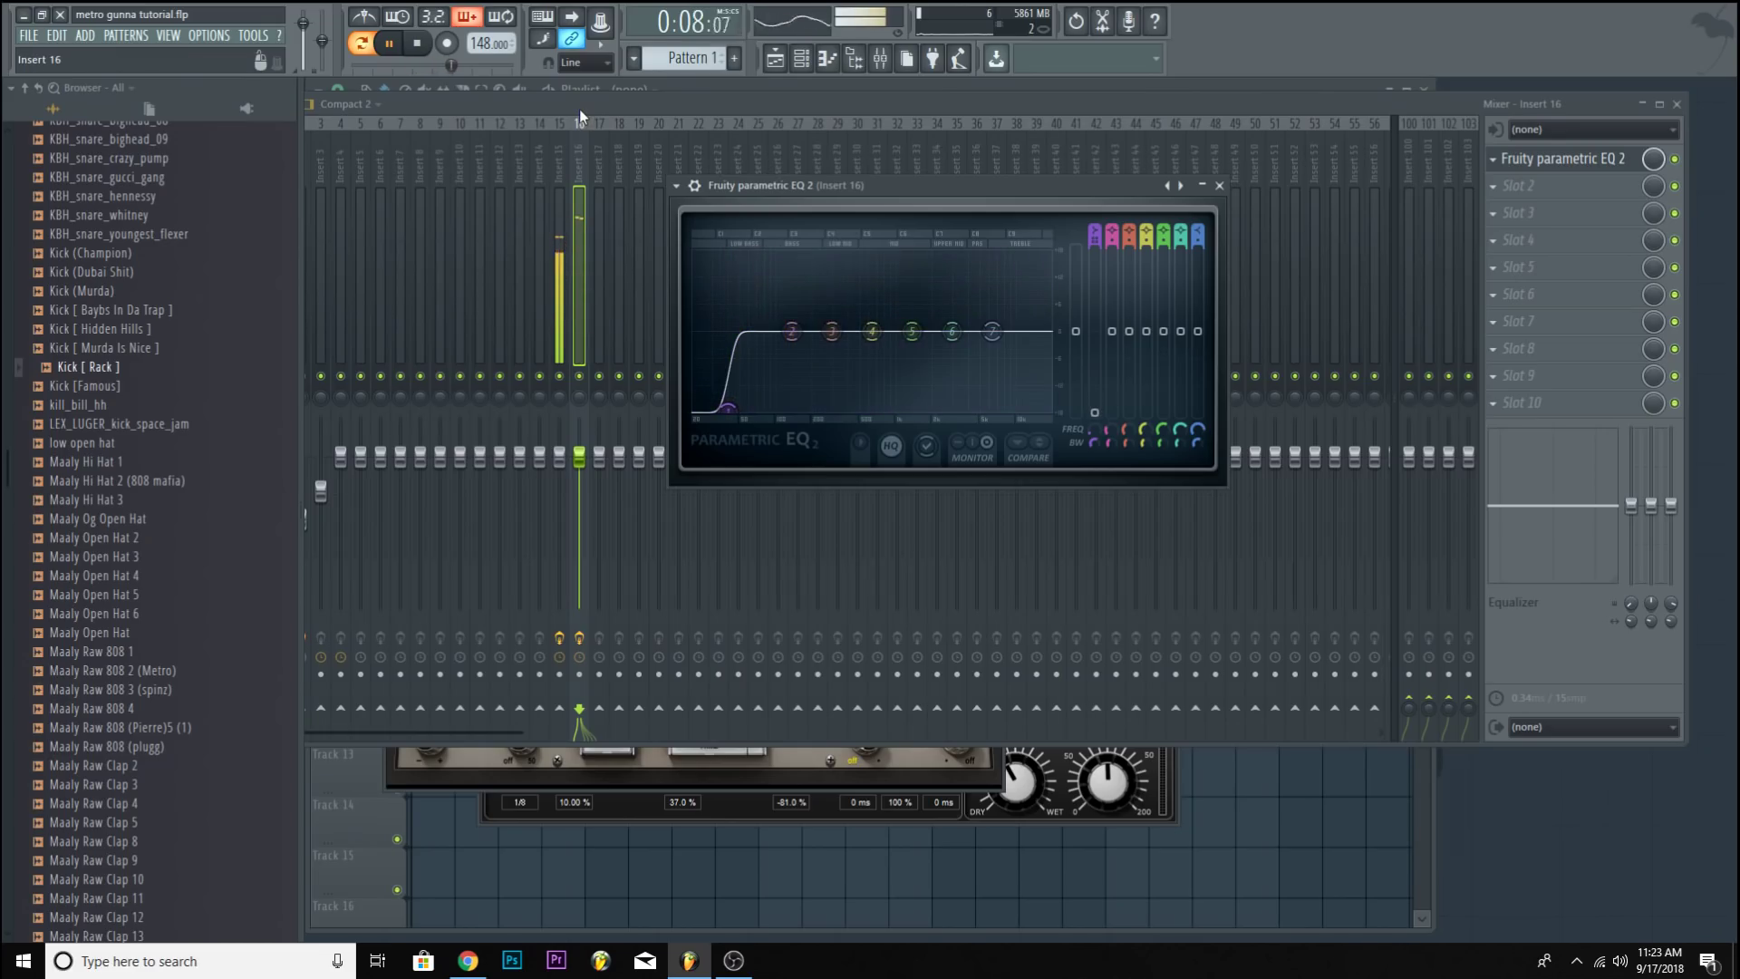
Restart the pattern to hear the low-cut kick together with the 808, and stop playback.
left_click(417, 44)
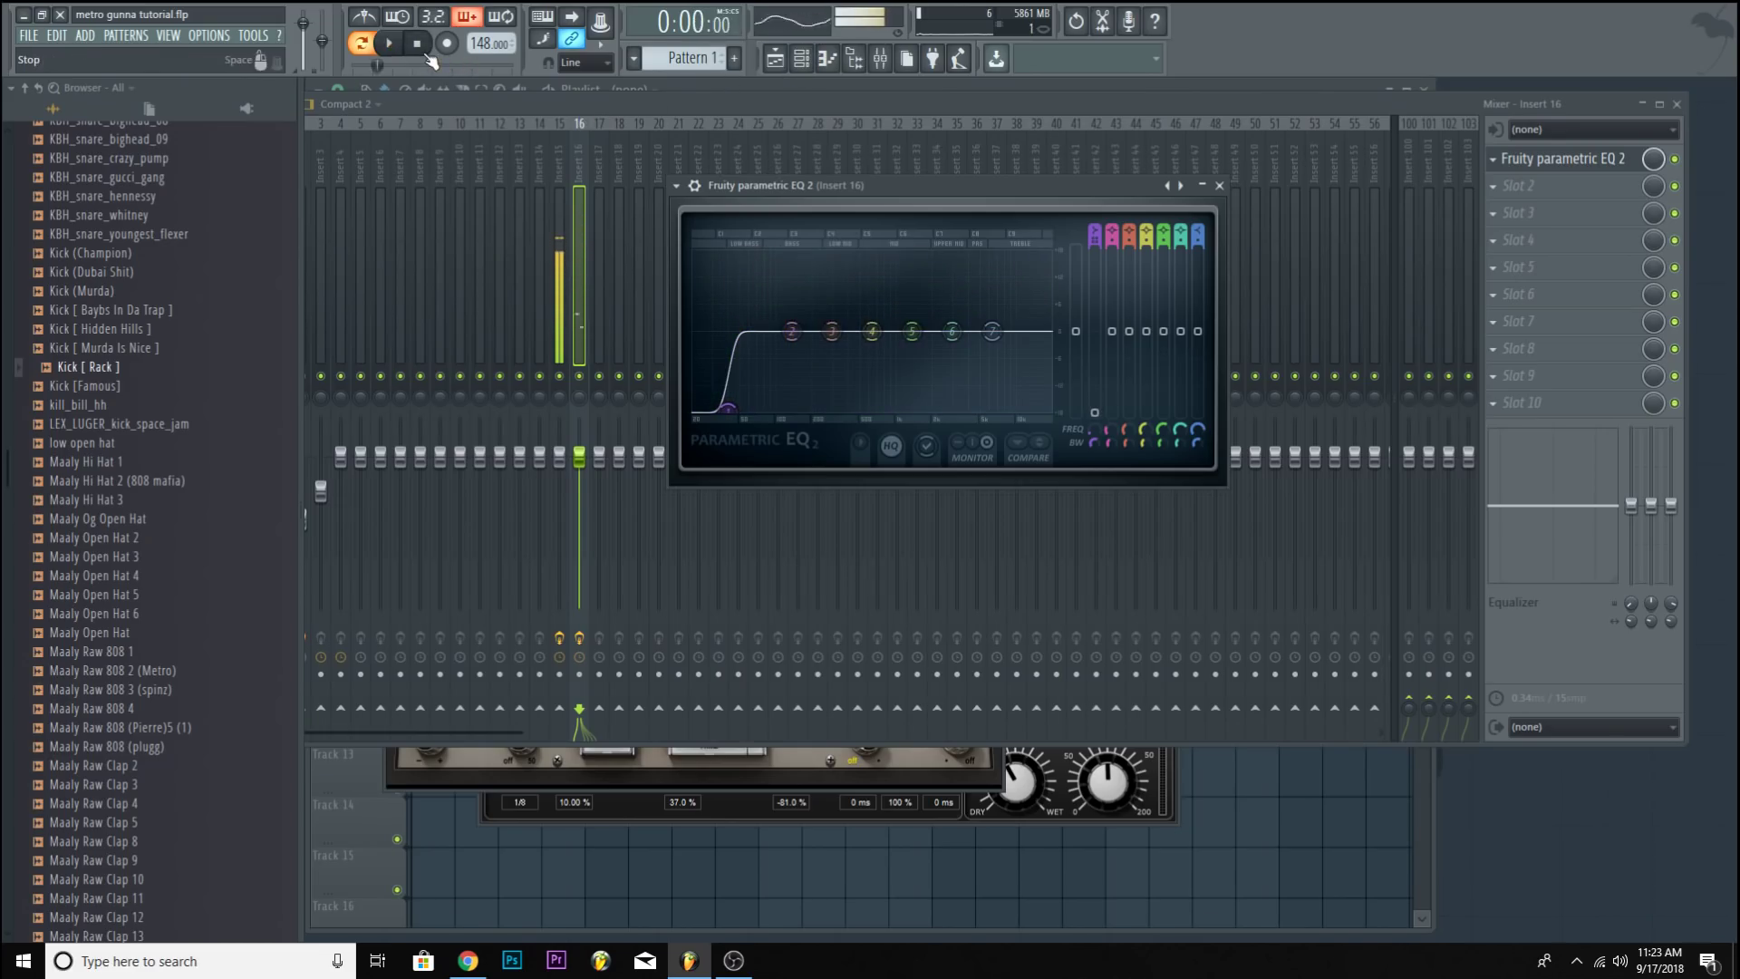
left_click(396, 48)
left_click(418, 44)
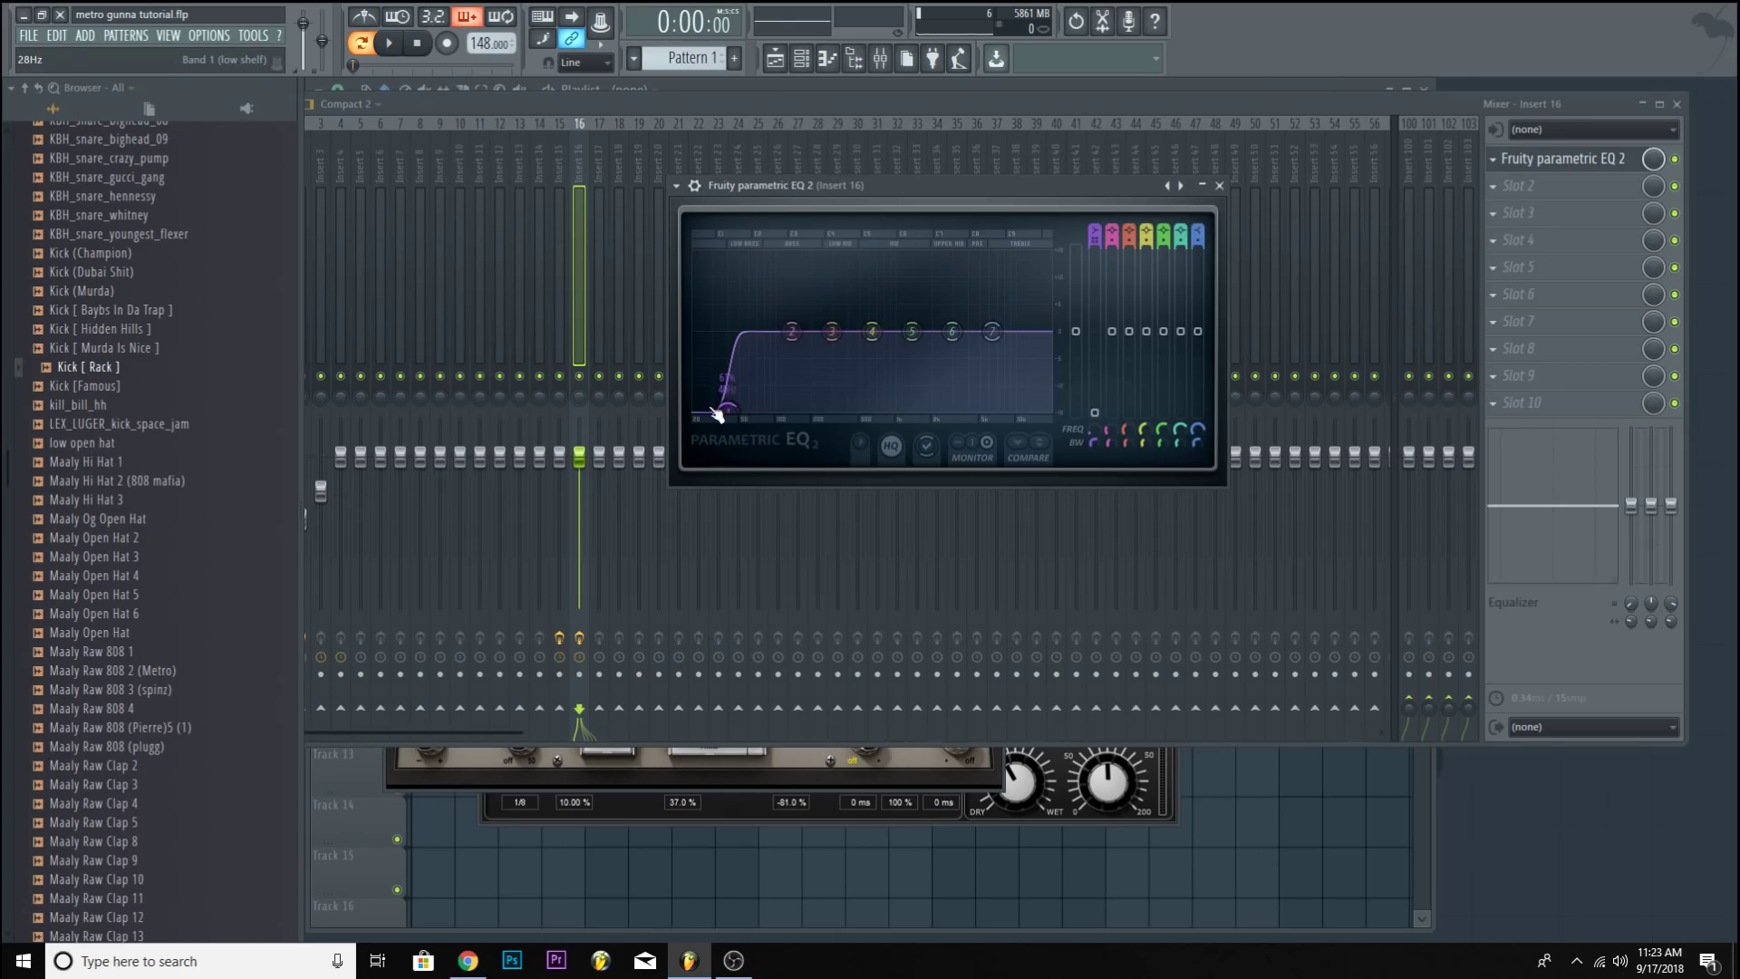
Add Fruity Parametric EQ 2 to slot 2 of mixer insert 15 for the 808.
left_click(558, 284)
left_click(1541, 186)
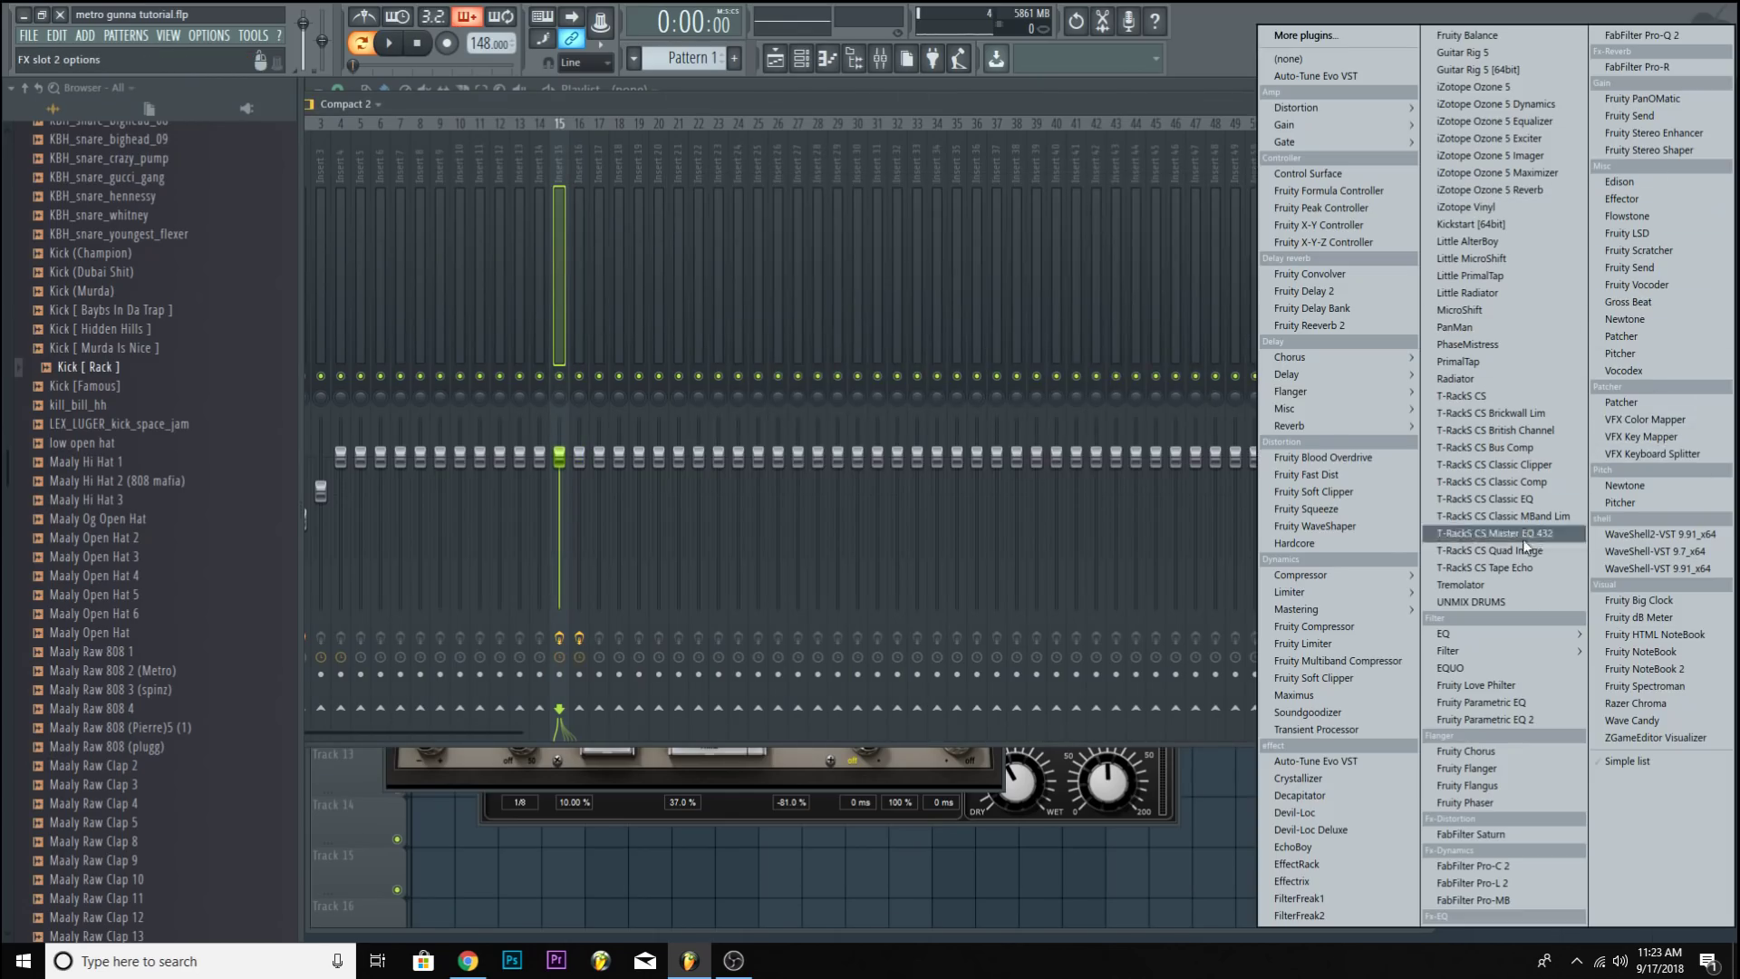
left_click(1472, 718)
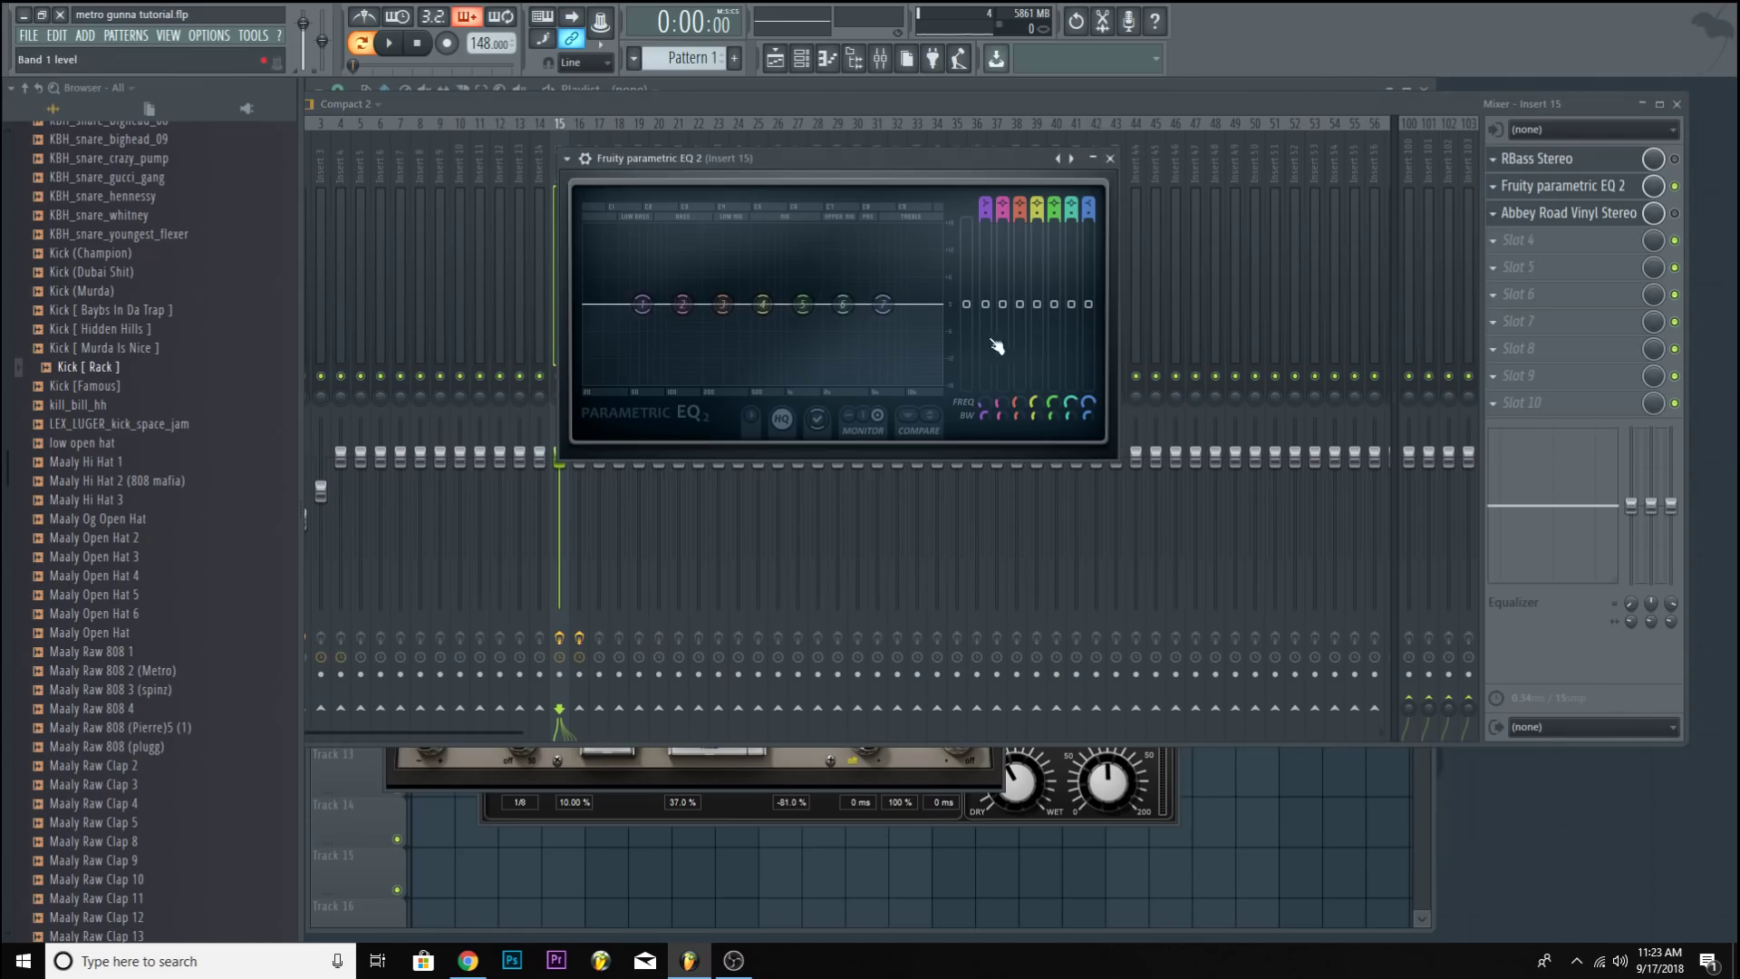
Boost band 1 to about 17.3 dB at 39 Hz and cut band 2 to -18 dB at 55 Hz with a 4% width.
left_click_drag(641, 304, 624, 228)
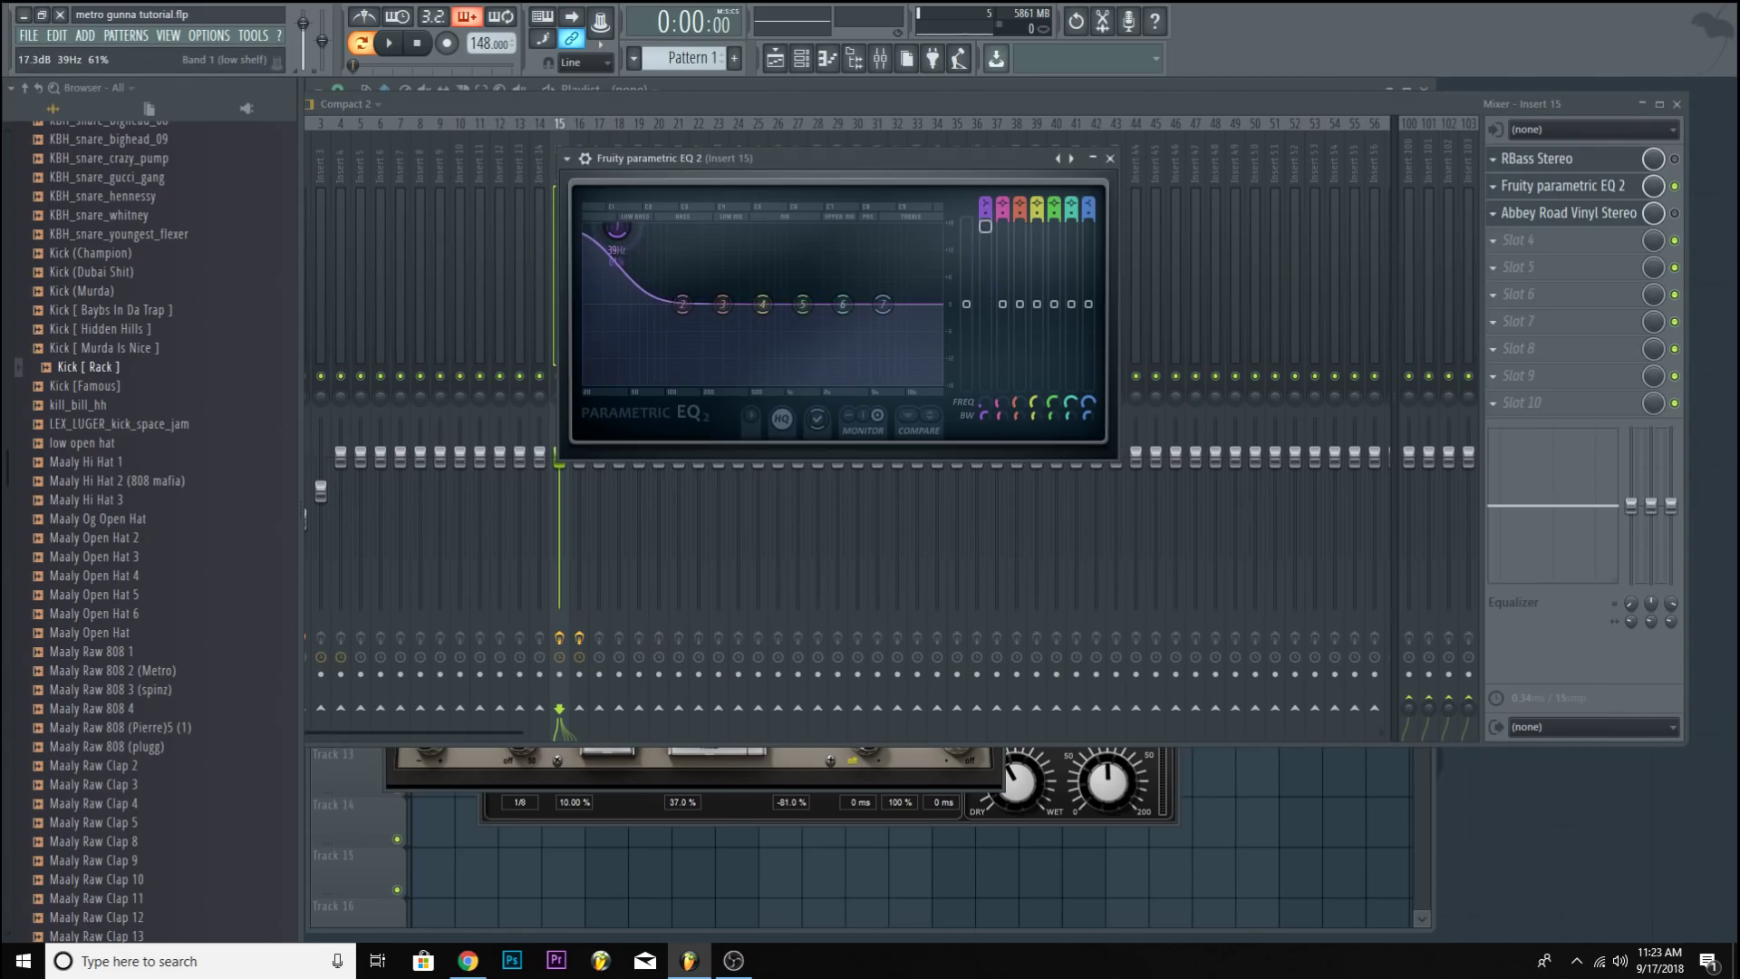
left_click_drag(683, 304, 669, 381)
left_click_drag(1003, 419, 1017, 244)
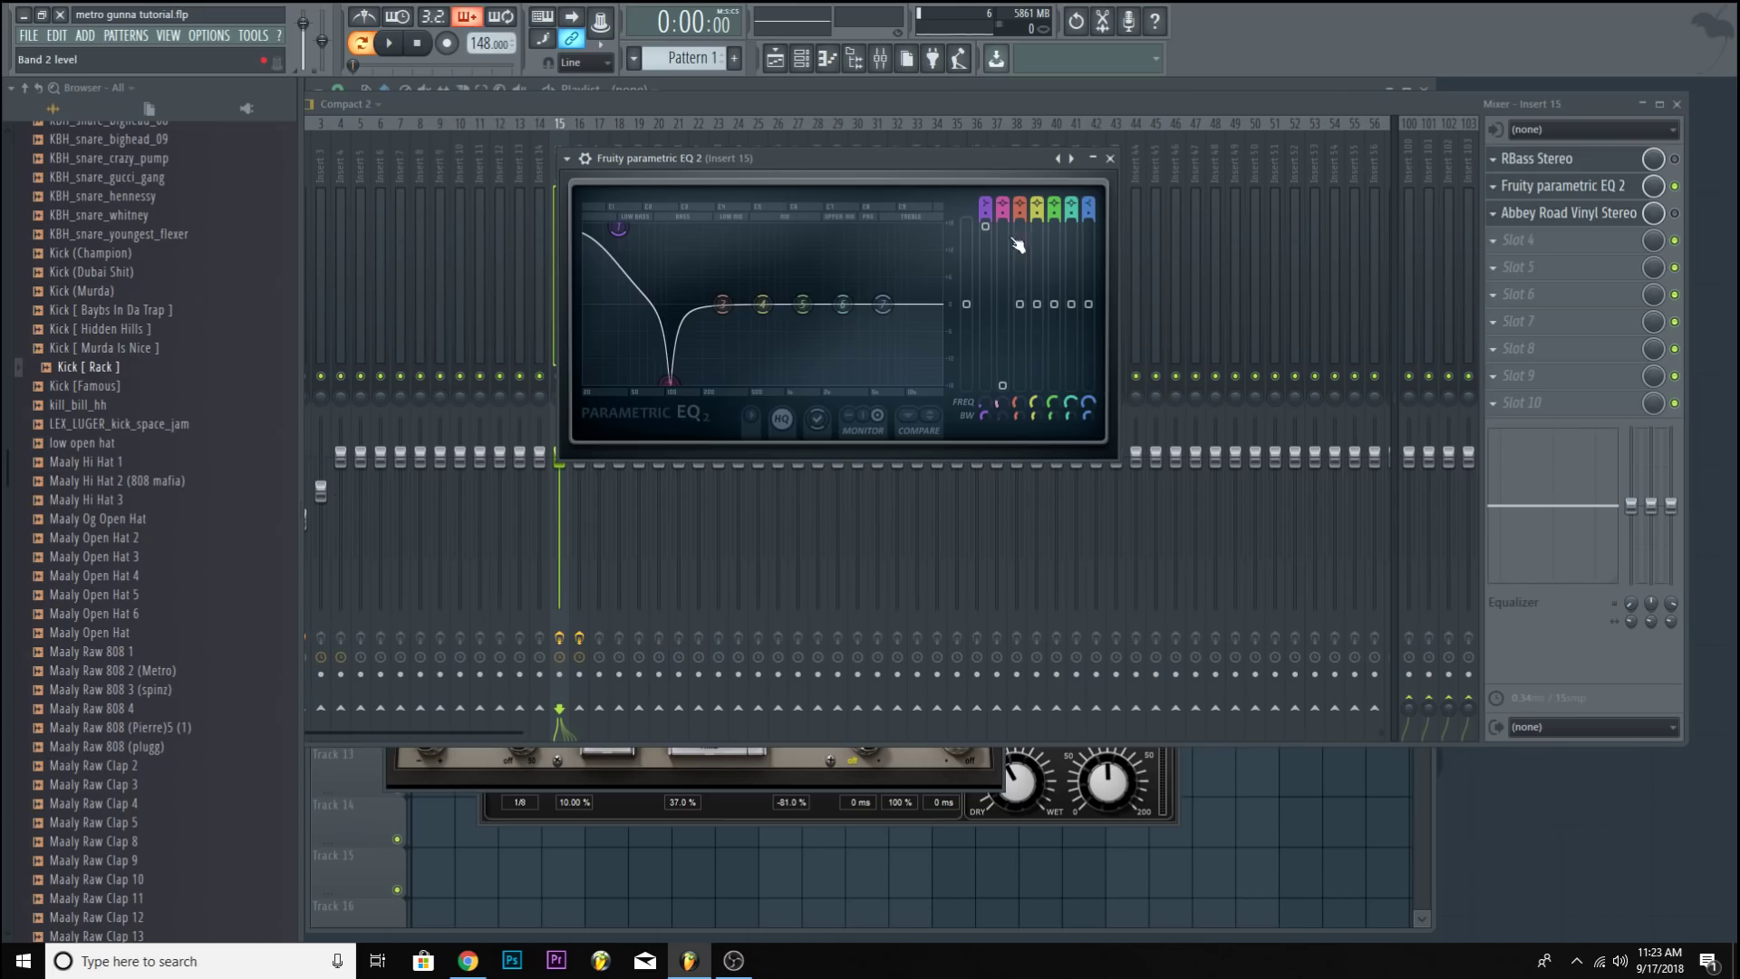
left_click_drag(669, 380, 642, 378)
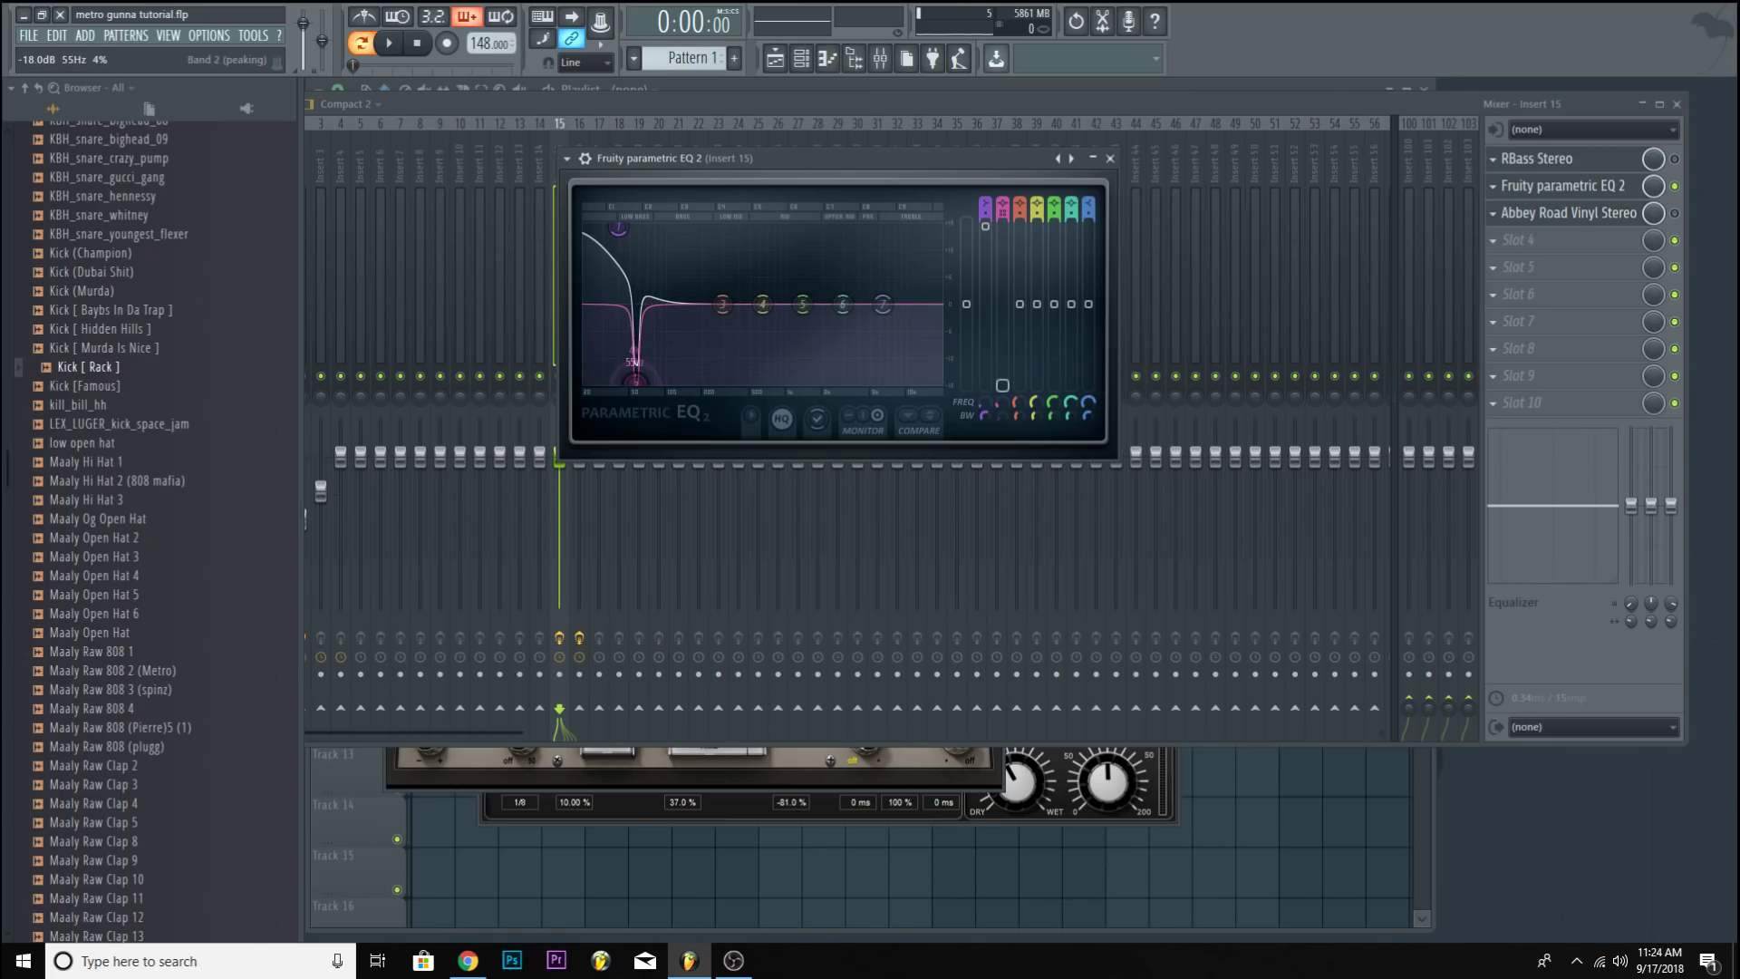
Reset insert 15's EQ to its flat default and lower band 7 to -18 dB at about 40 Hz.
left_click(566, 159)
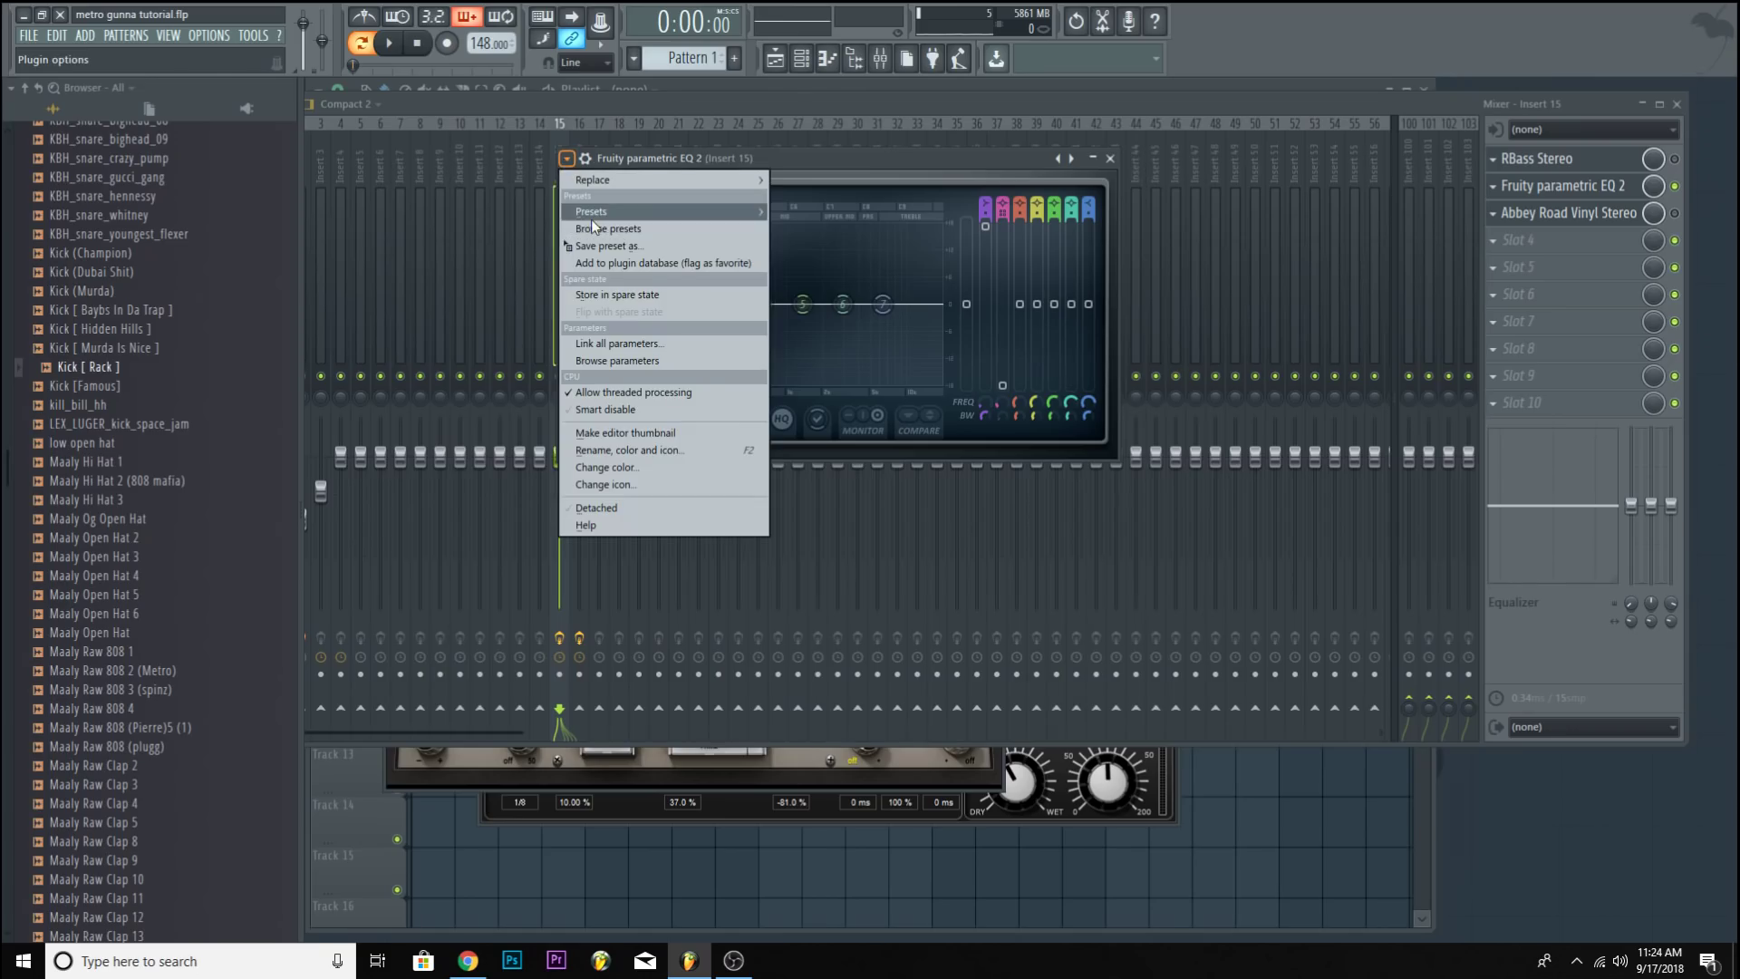
left_click(814, 283)
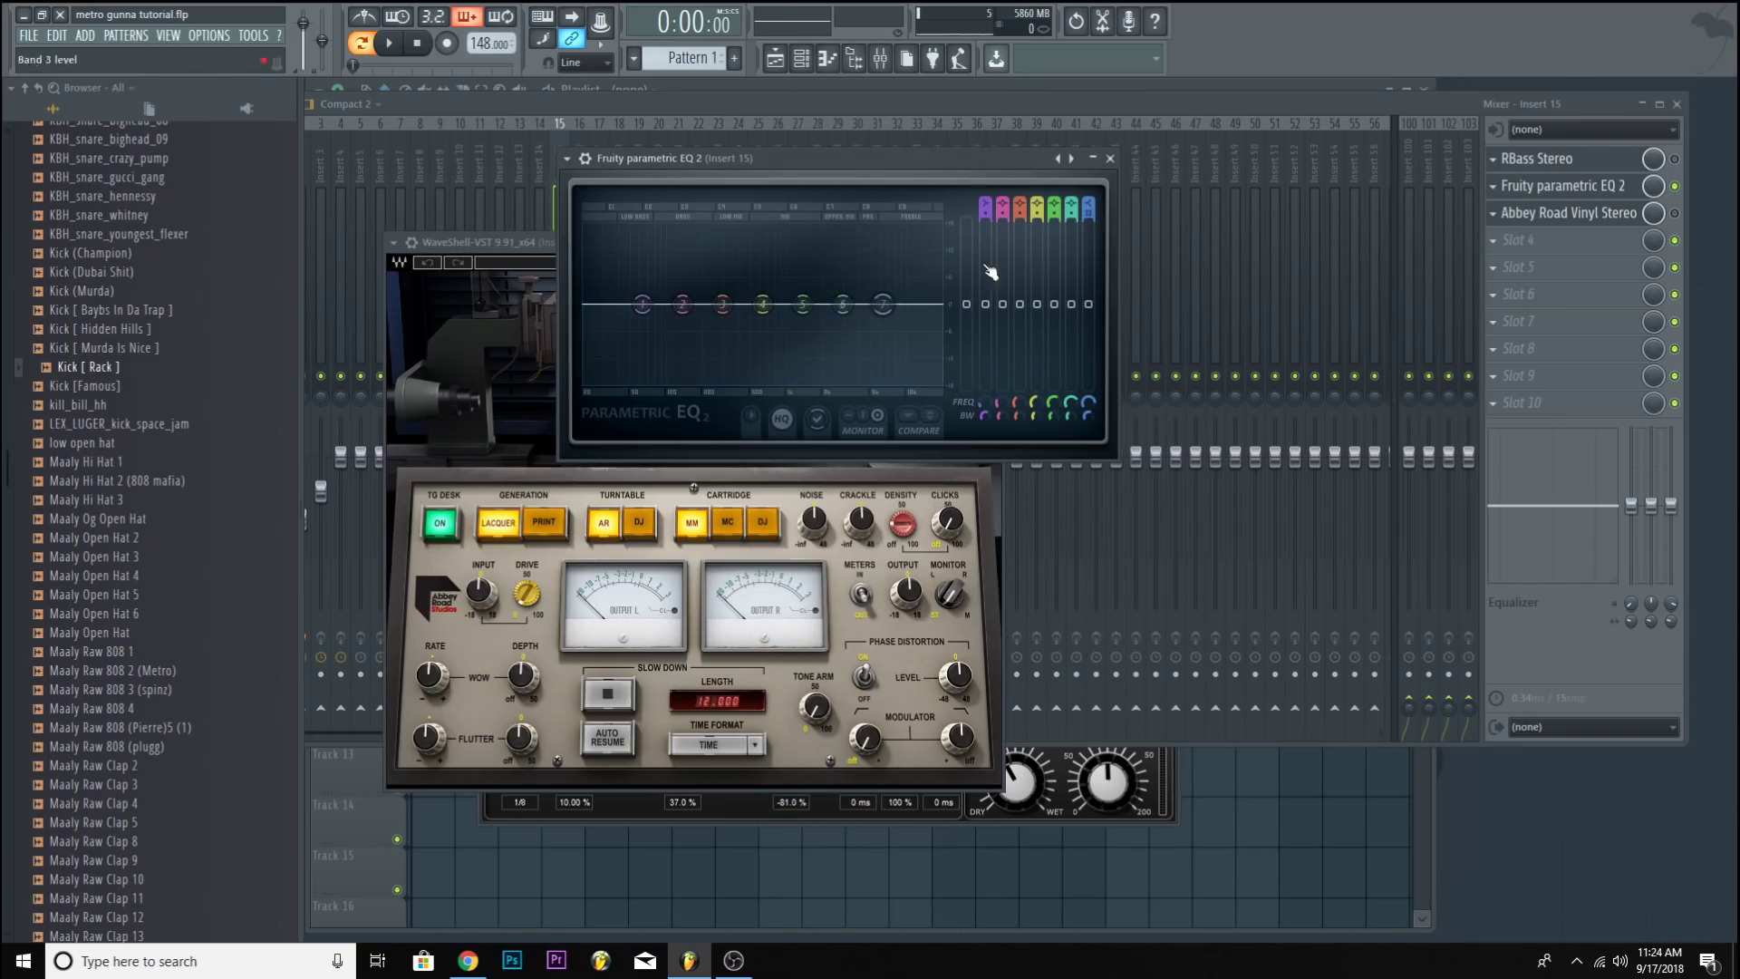
left_click_drag(883, 305, 627, 381)
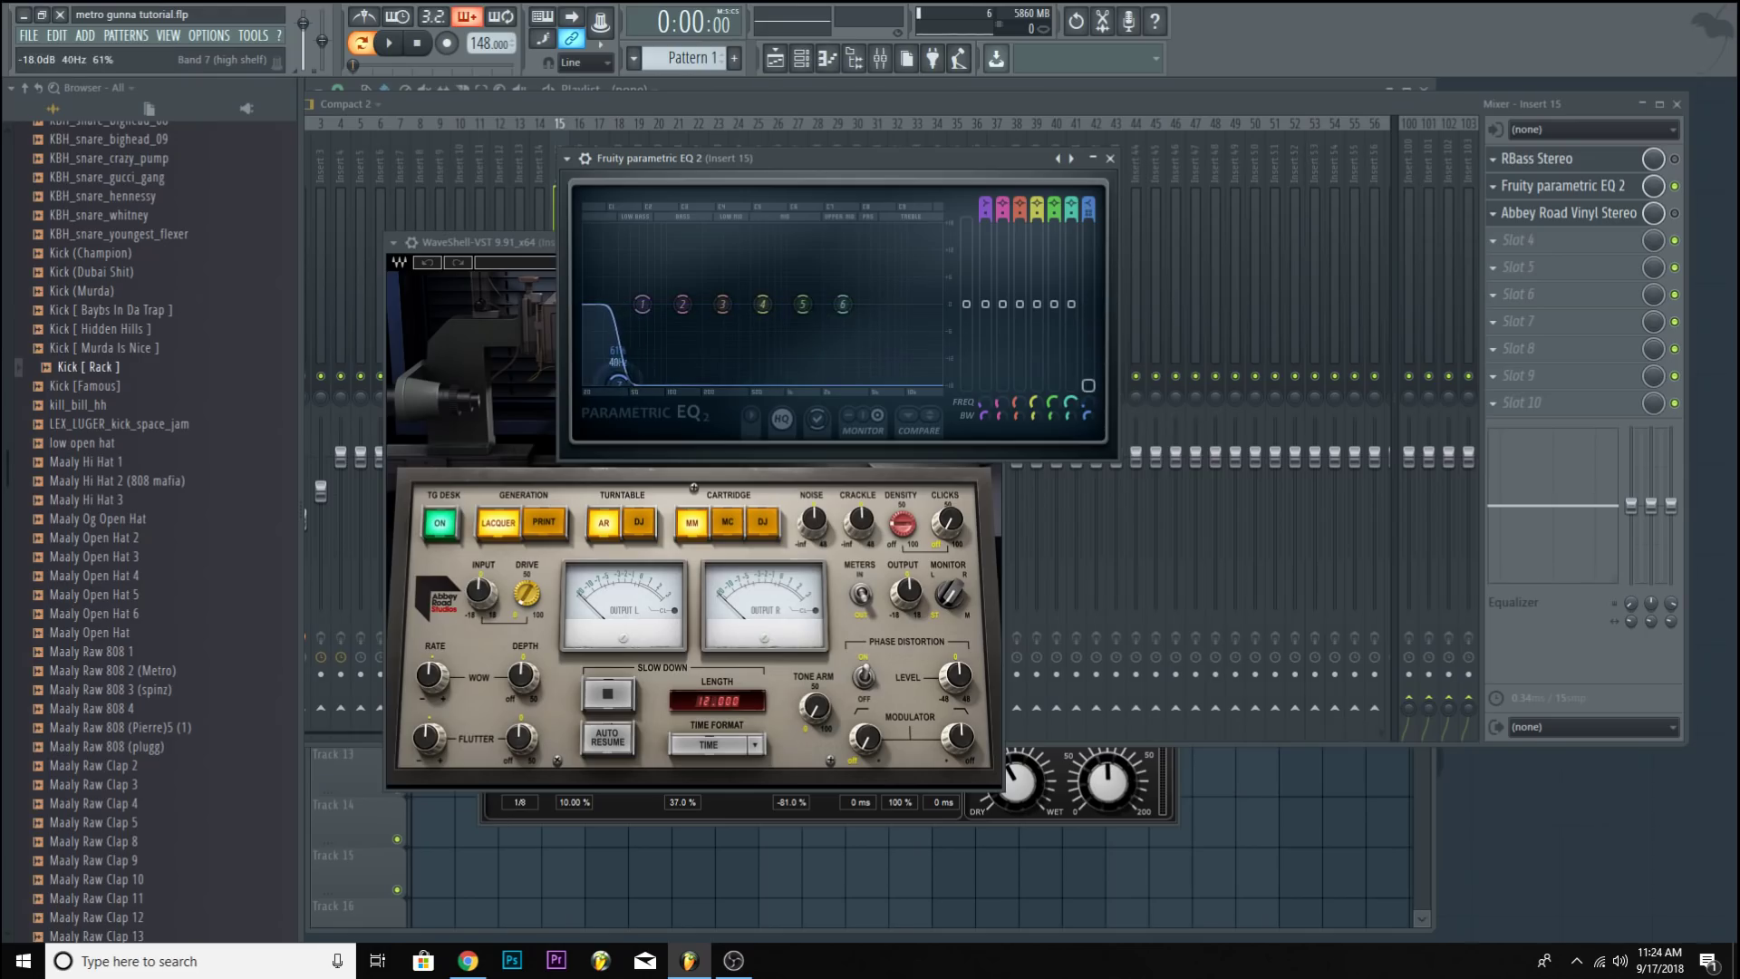
Try a strong band 1 boost on insert 15's EQ while the pattern plays, and reset the band's level.
left_click_drag(642, 305, 598, 286)
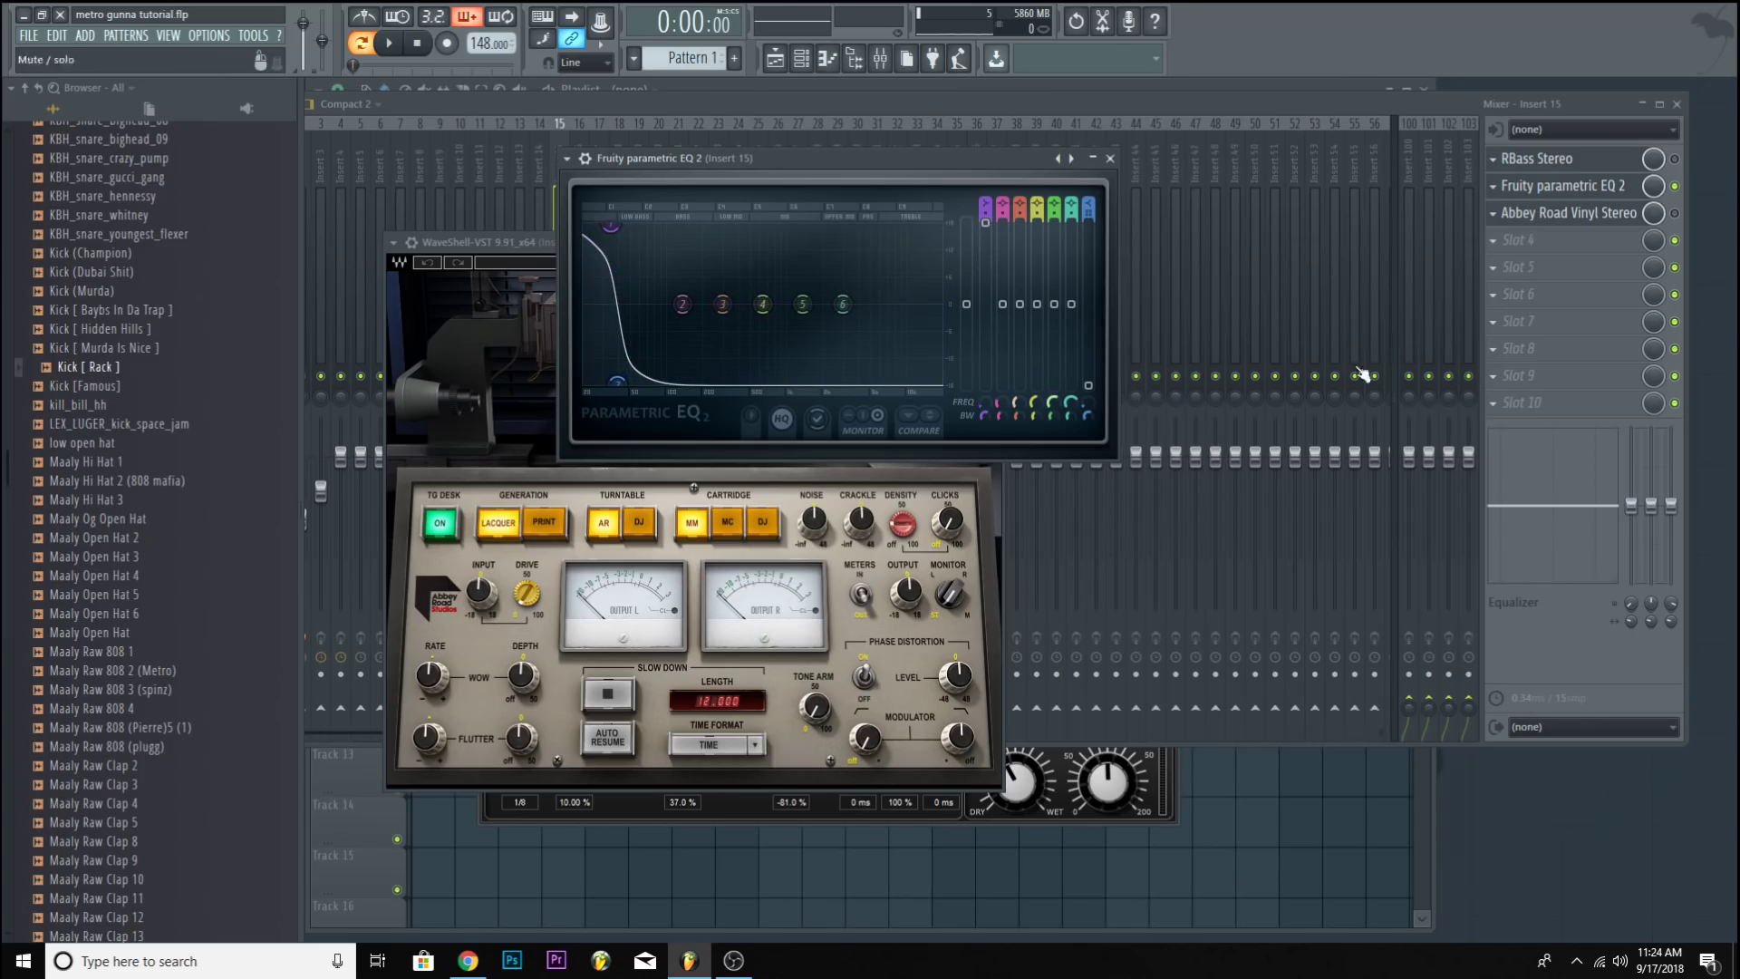
left_click(392, 50)
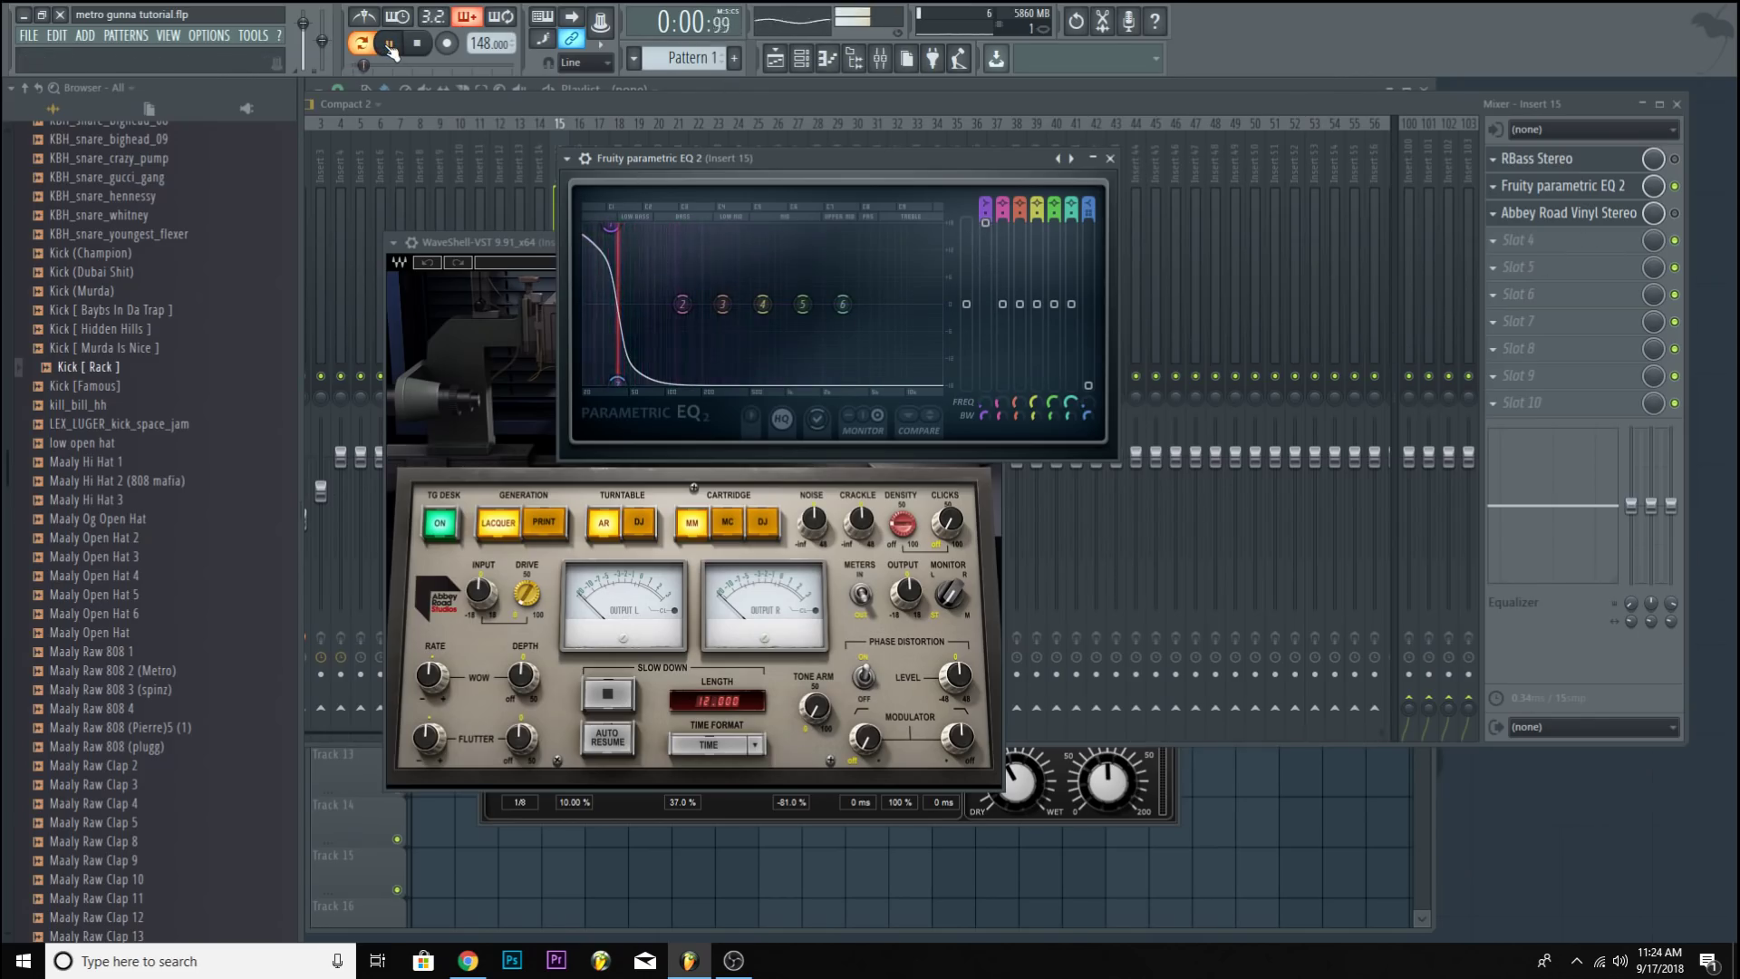
left_click(796, 102)
right_click(560, 377)
left_click(612, 319)
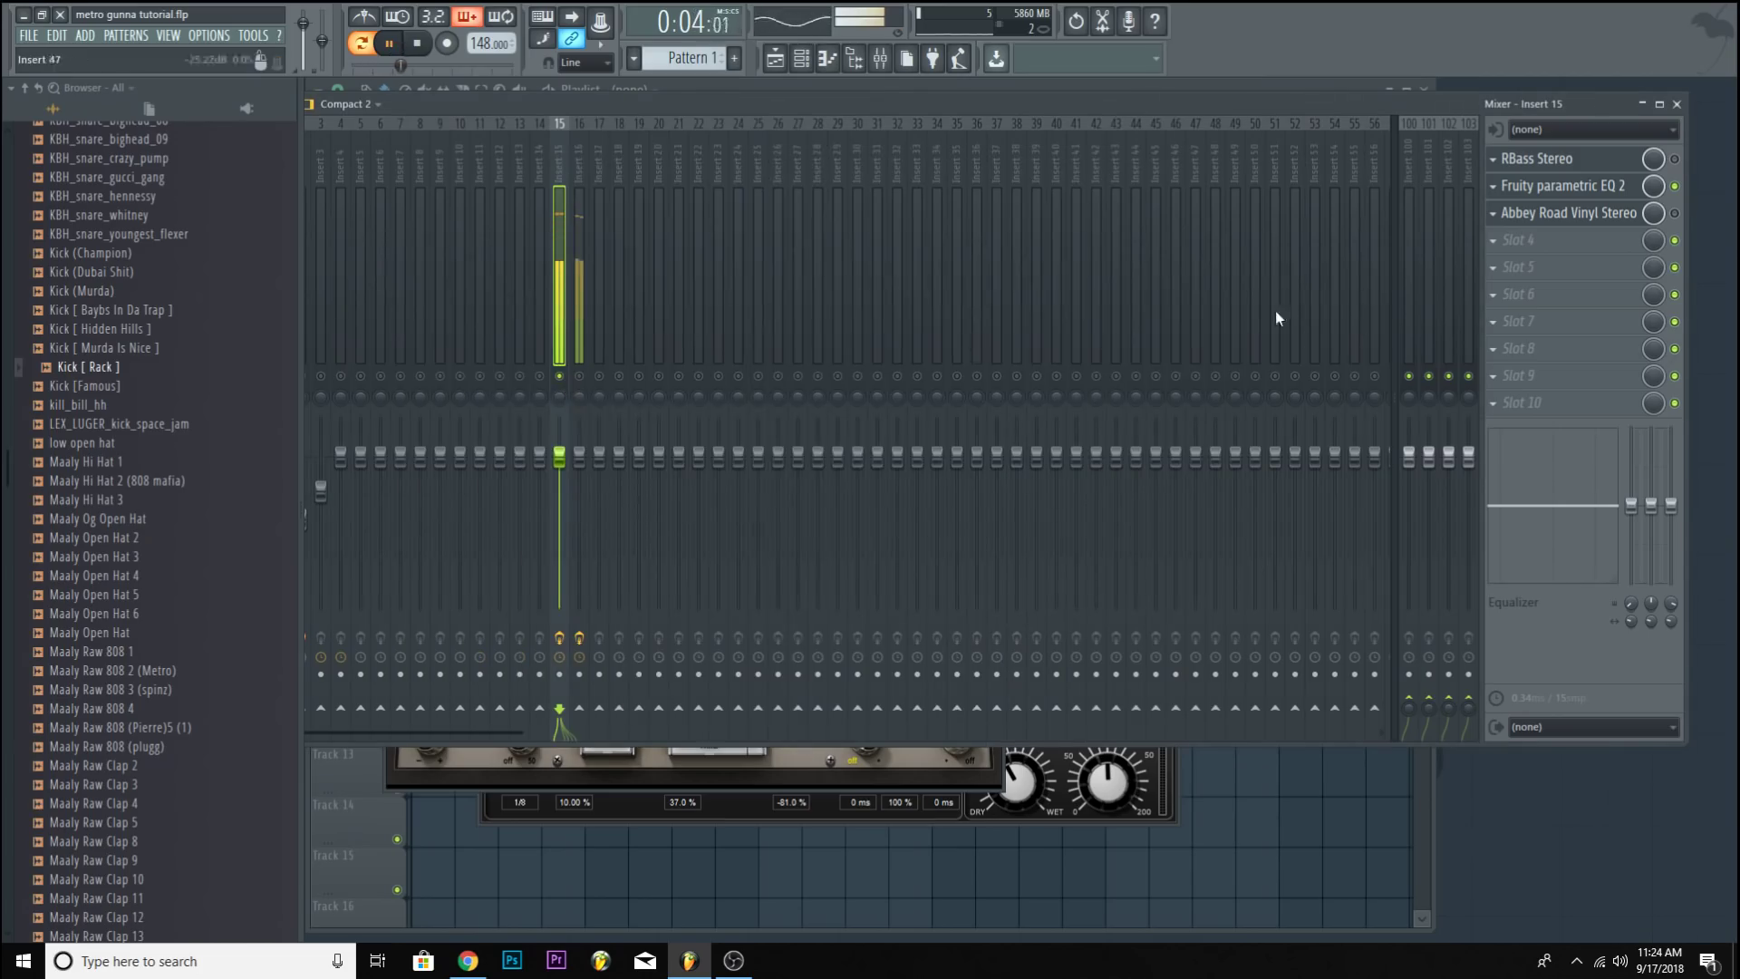
left_click(1573, 206)
left_click(1571, 194)
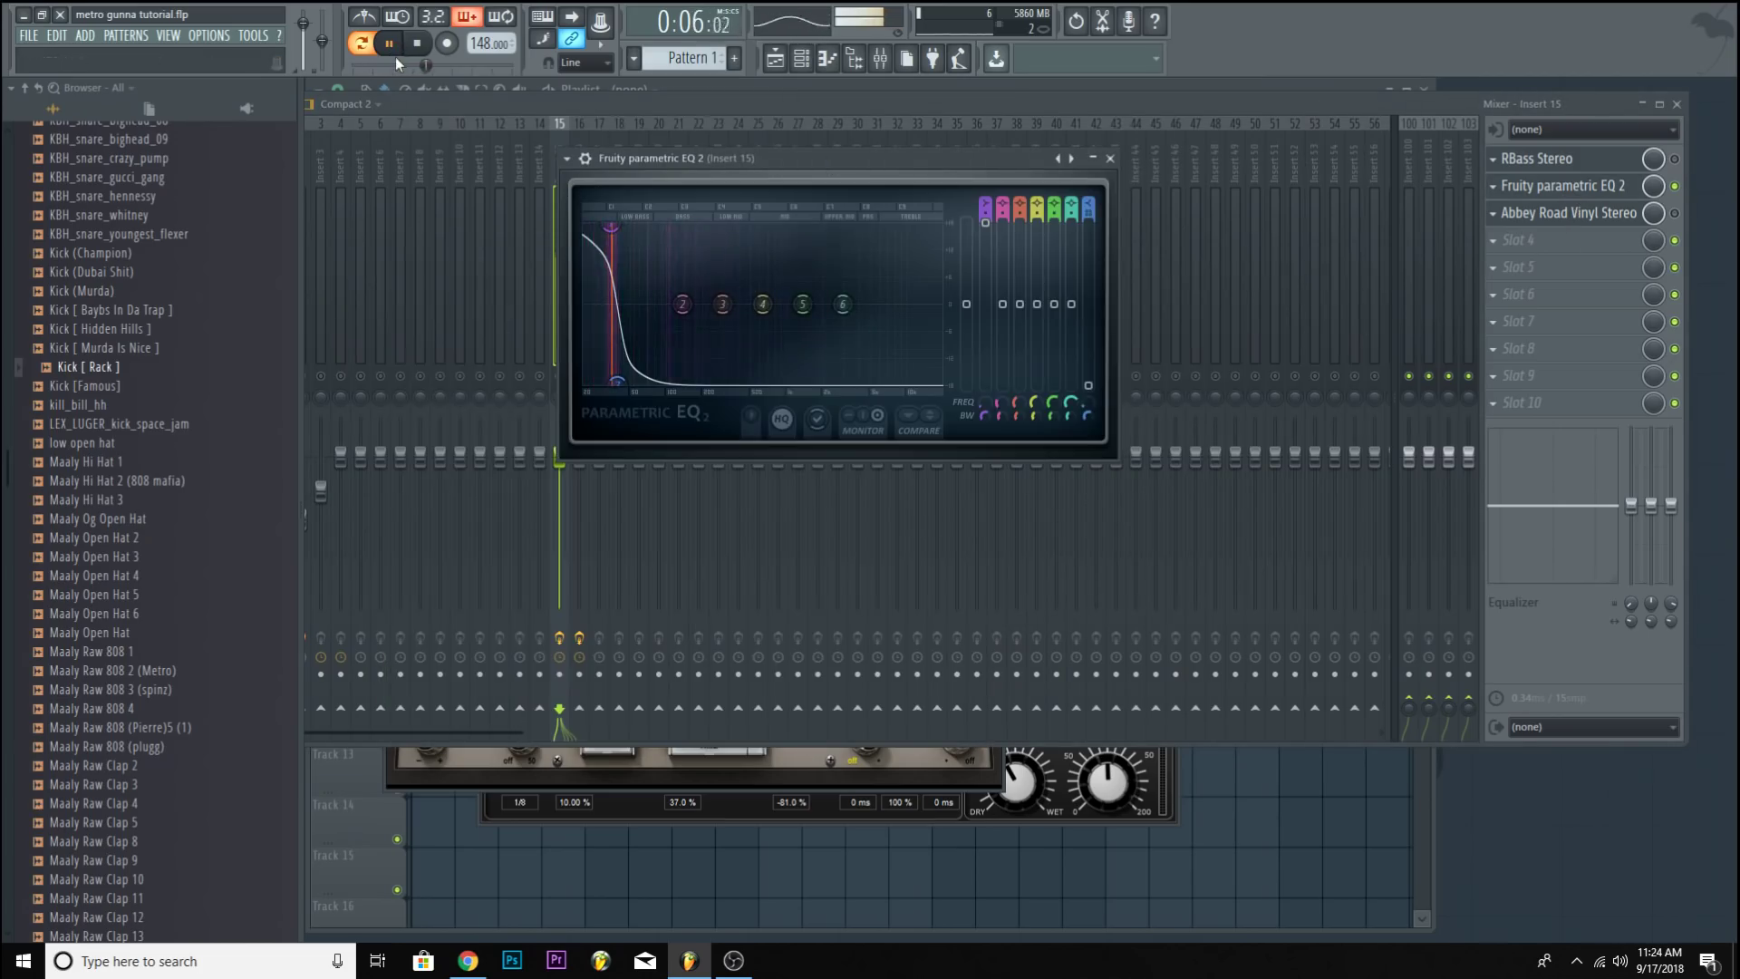
left_click(418, 48)
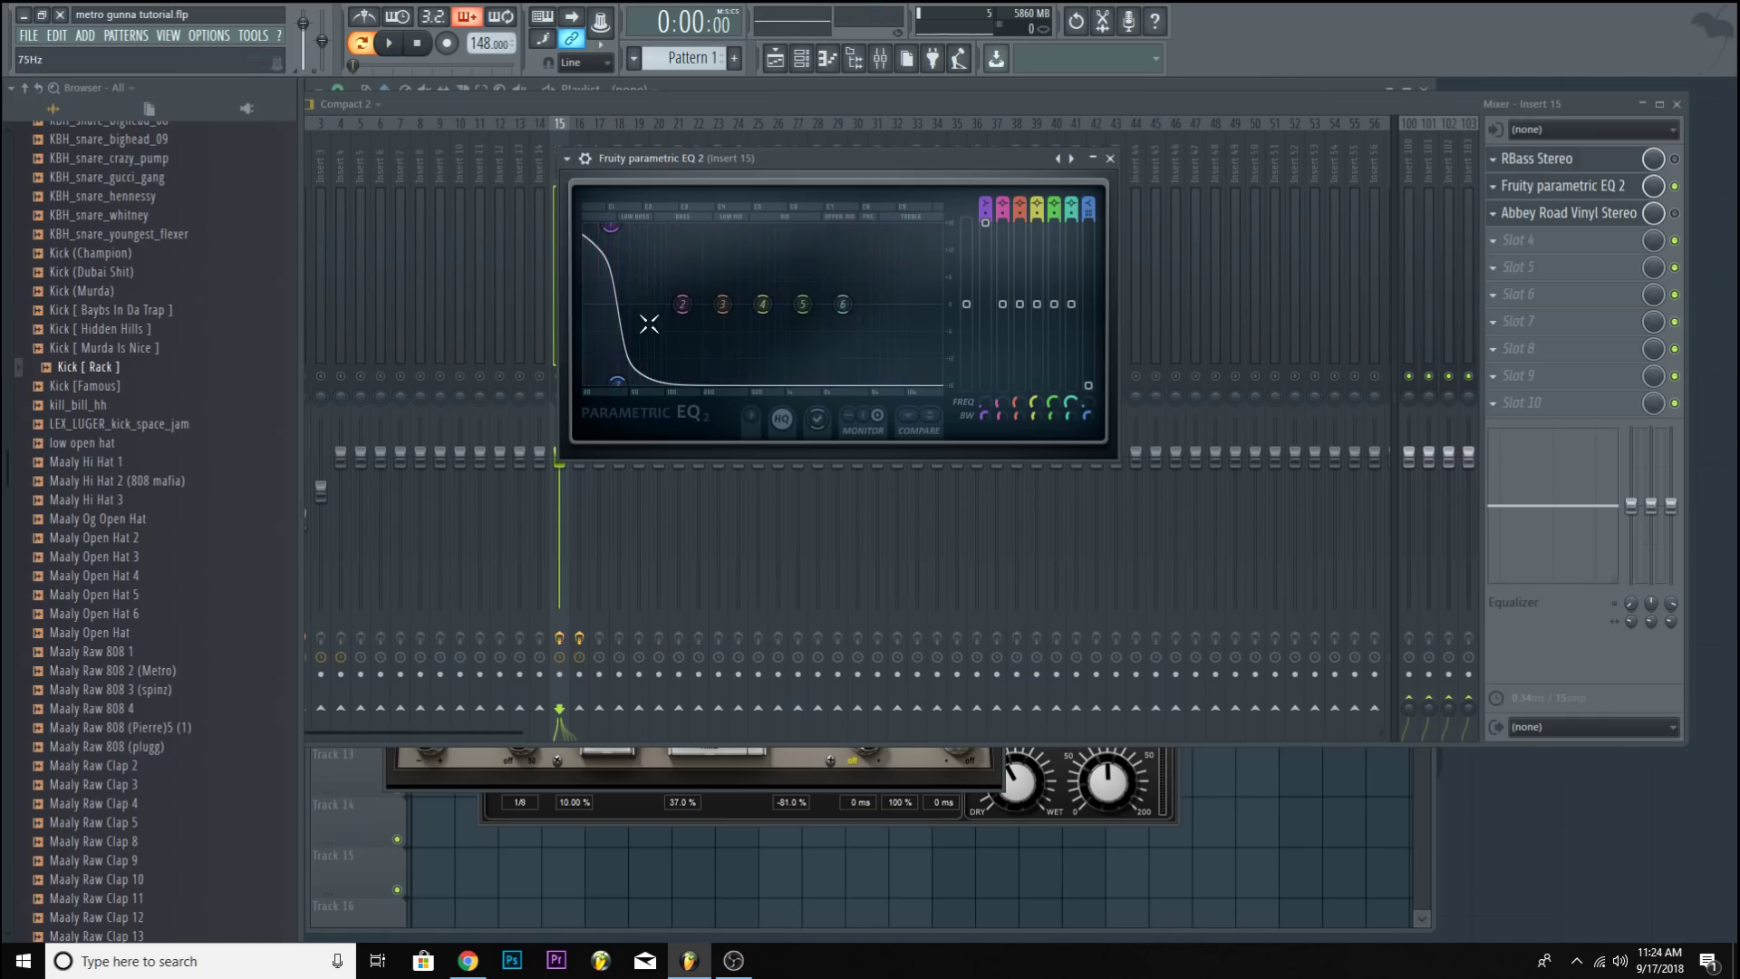
right_click(989, 228)
left_click(1034, 390)
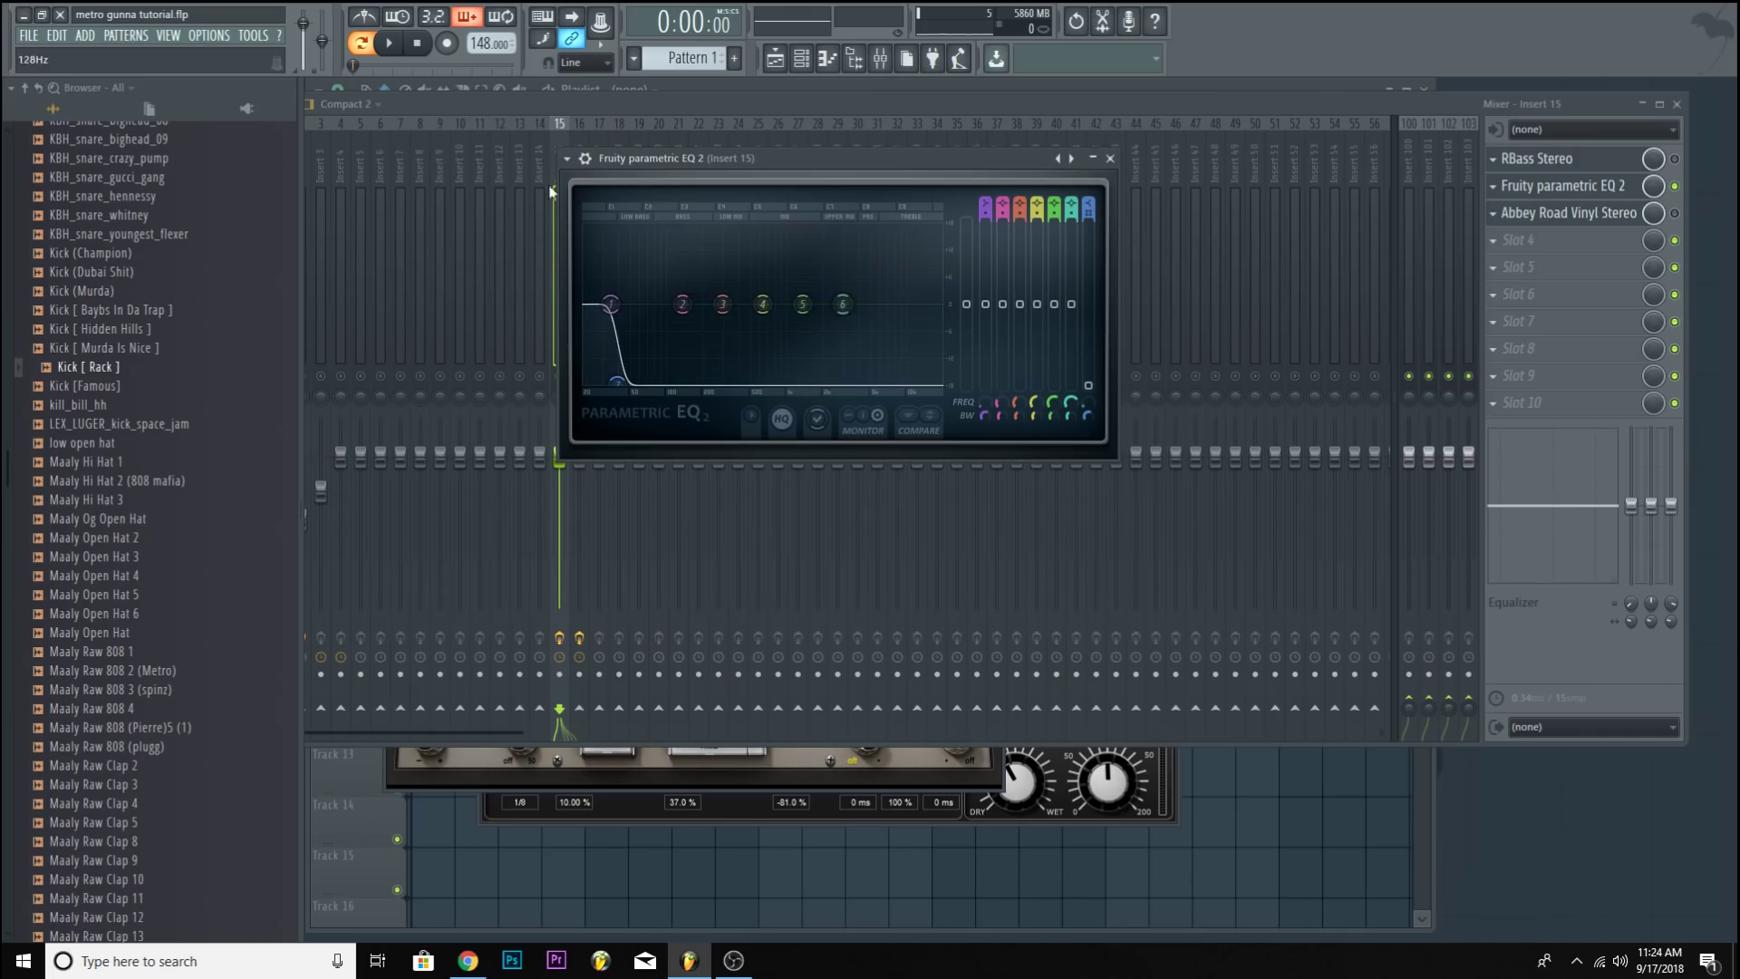
Review the parametric EQ curve and the Fruity Reeverb 2 settings on mixer insert 1.
left_click(476, 125)
left_click_drag(475, 107, 602, 113)
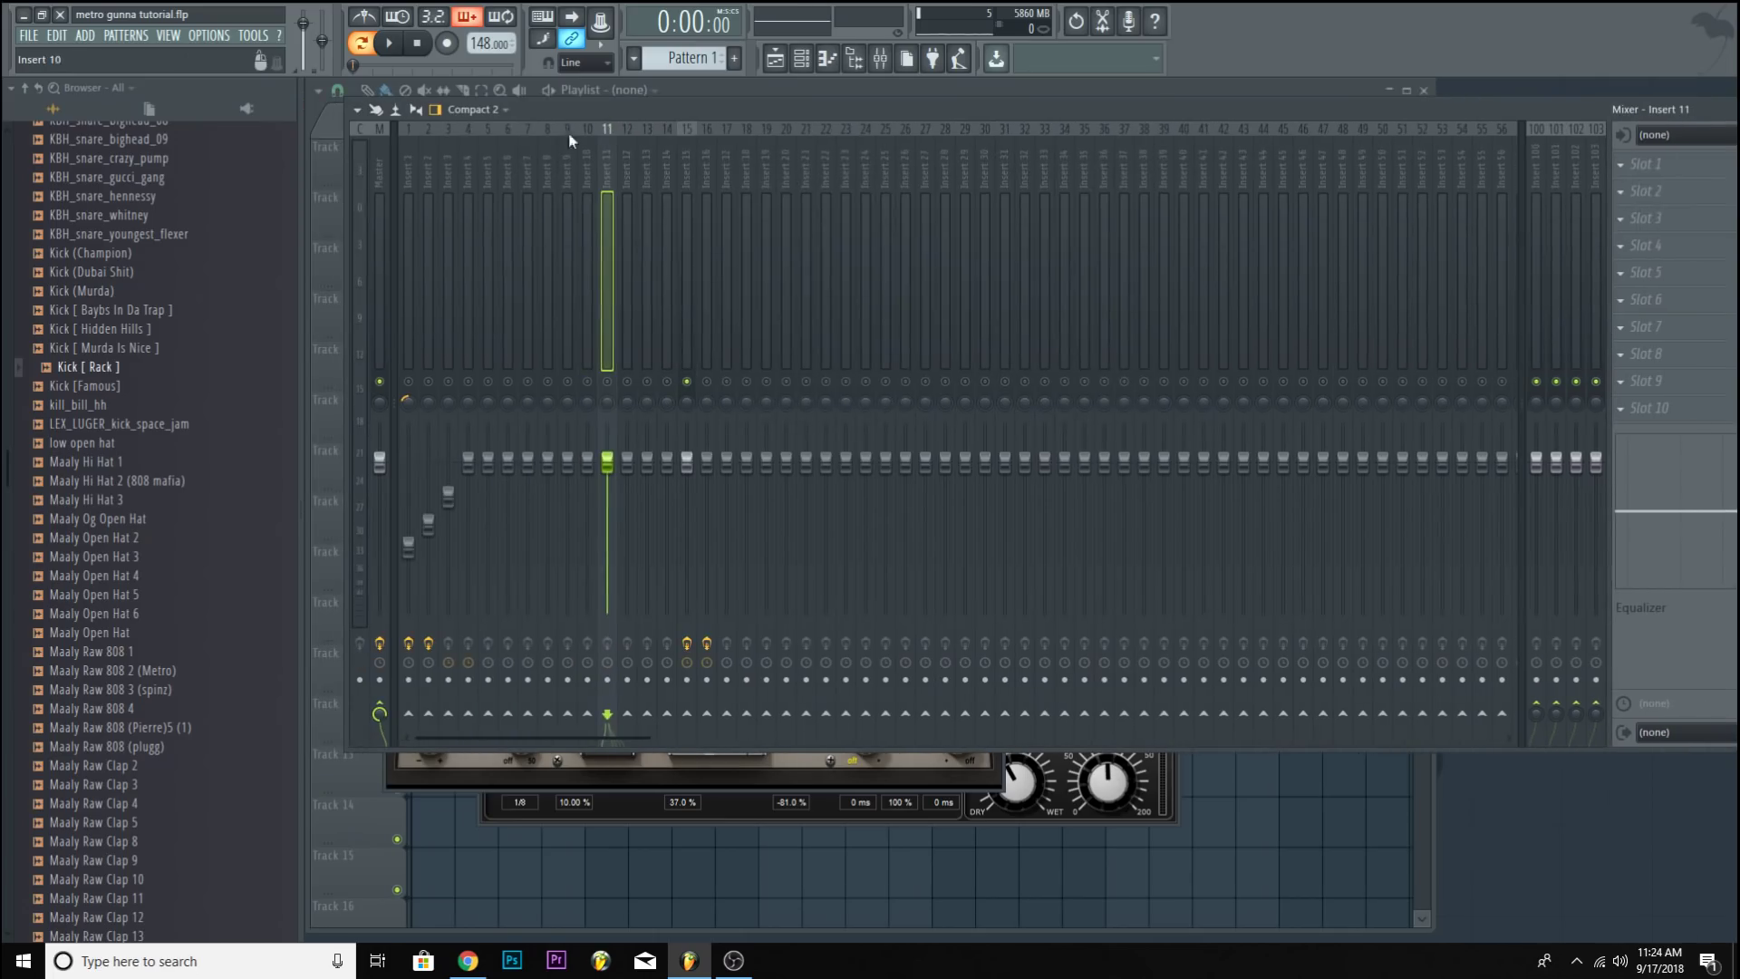
left_click(405, 210)
left_click(1672, 244)
left_click(1673, 217)
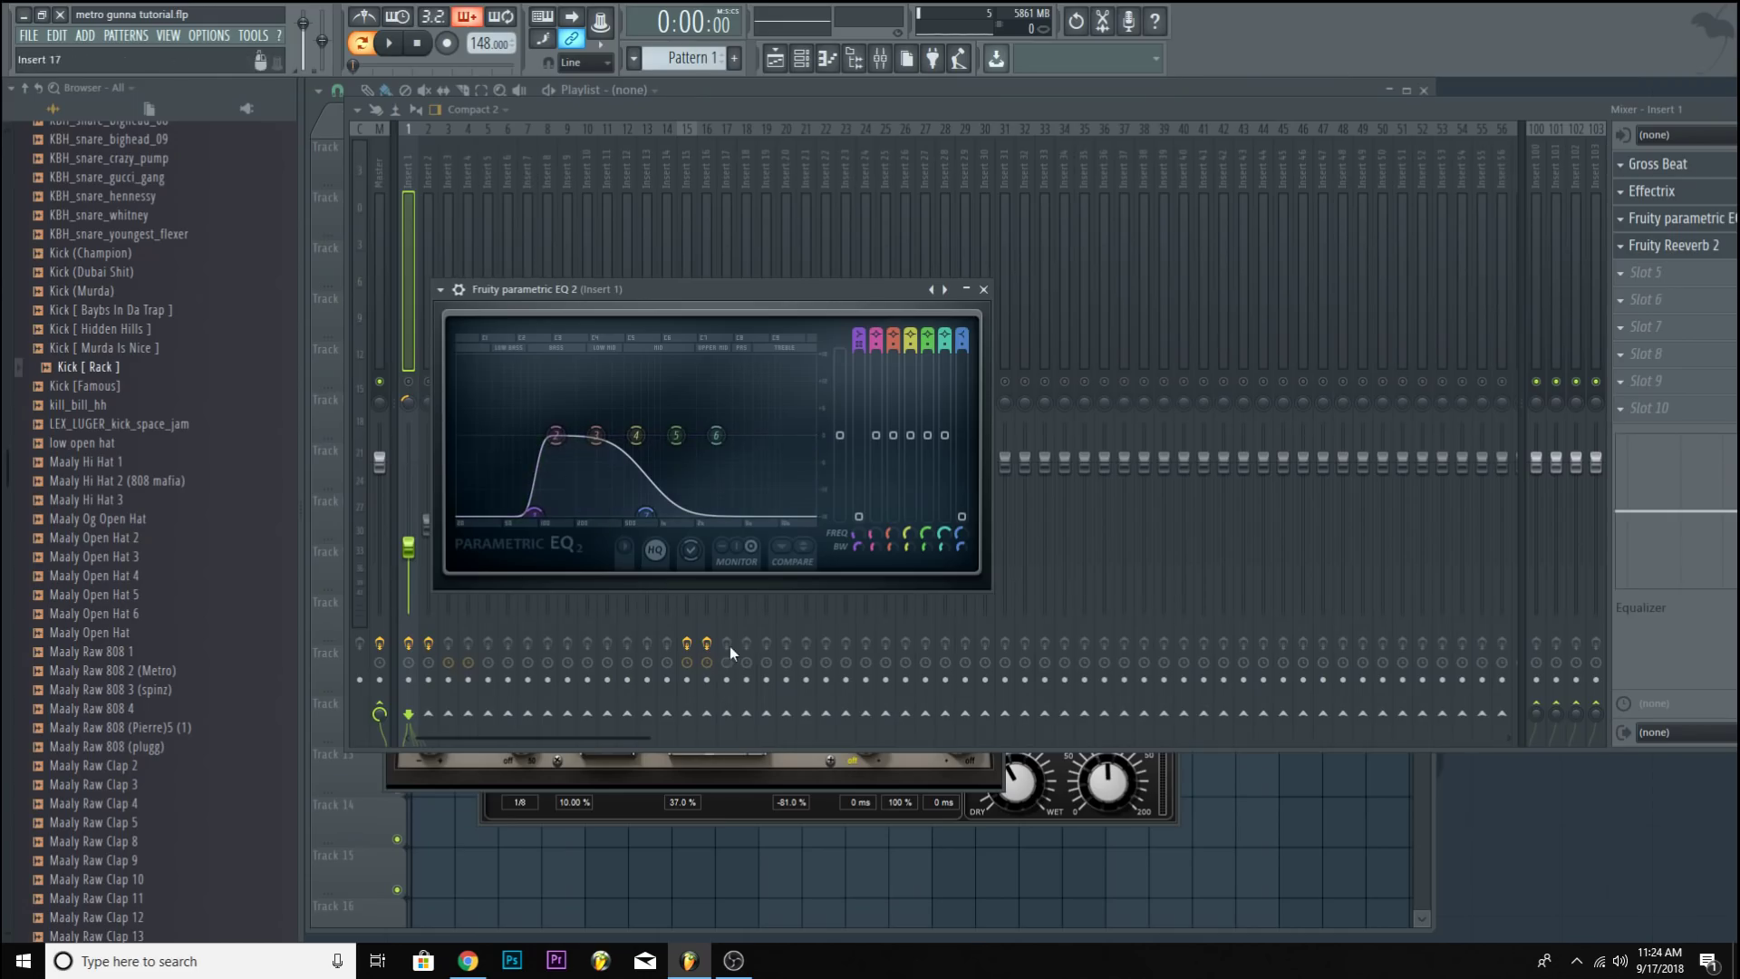
mouse_move(534, 513)
left_mouse_down()
mouse_move(500, 464)
mouse_move(532, 512)
left_mouse_up()
left_click(983, 289)
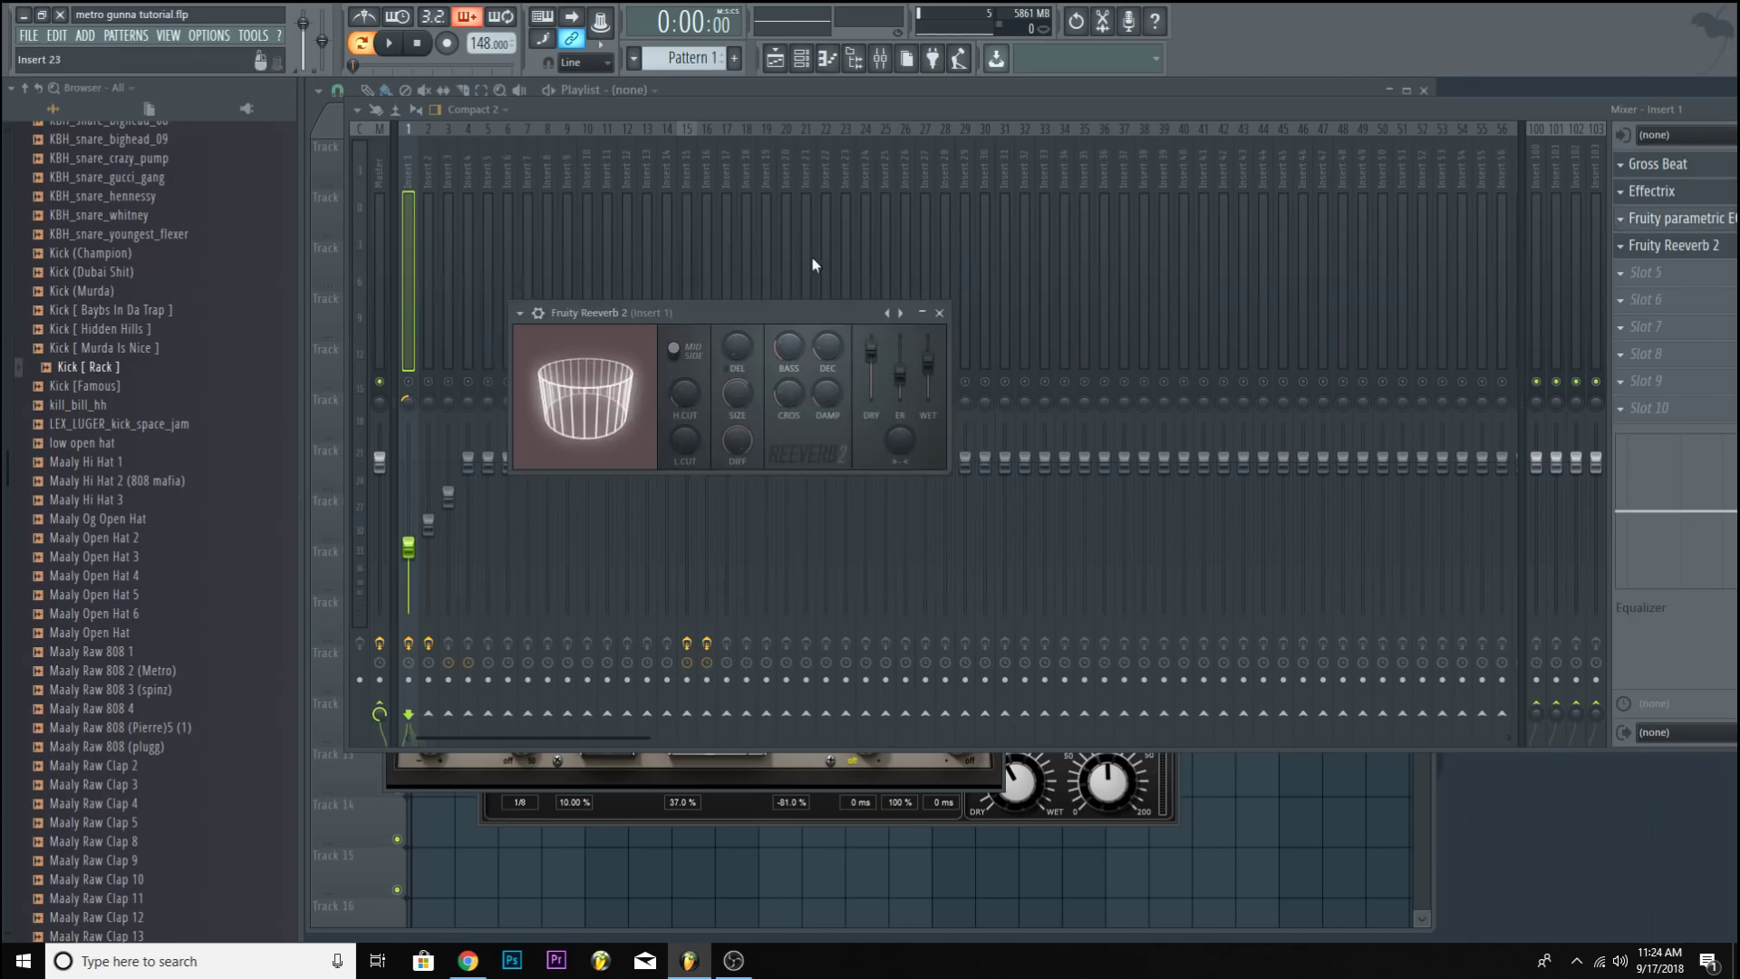
left_click(433, 262)
Load the Default preset in the parametric EQ on mixer insert 15.
left_click(686, 229)
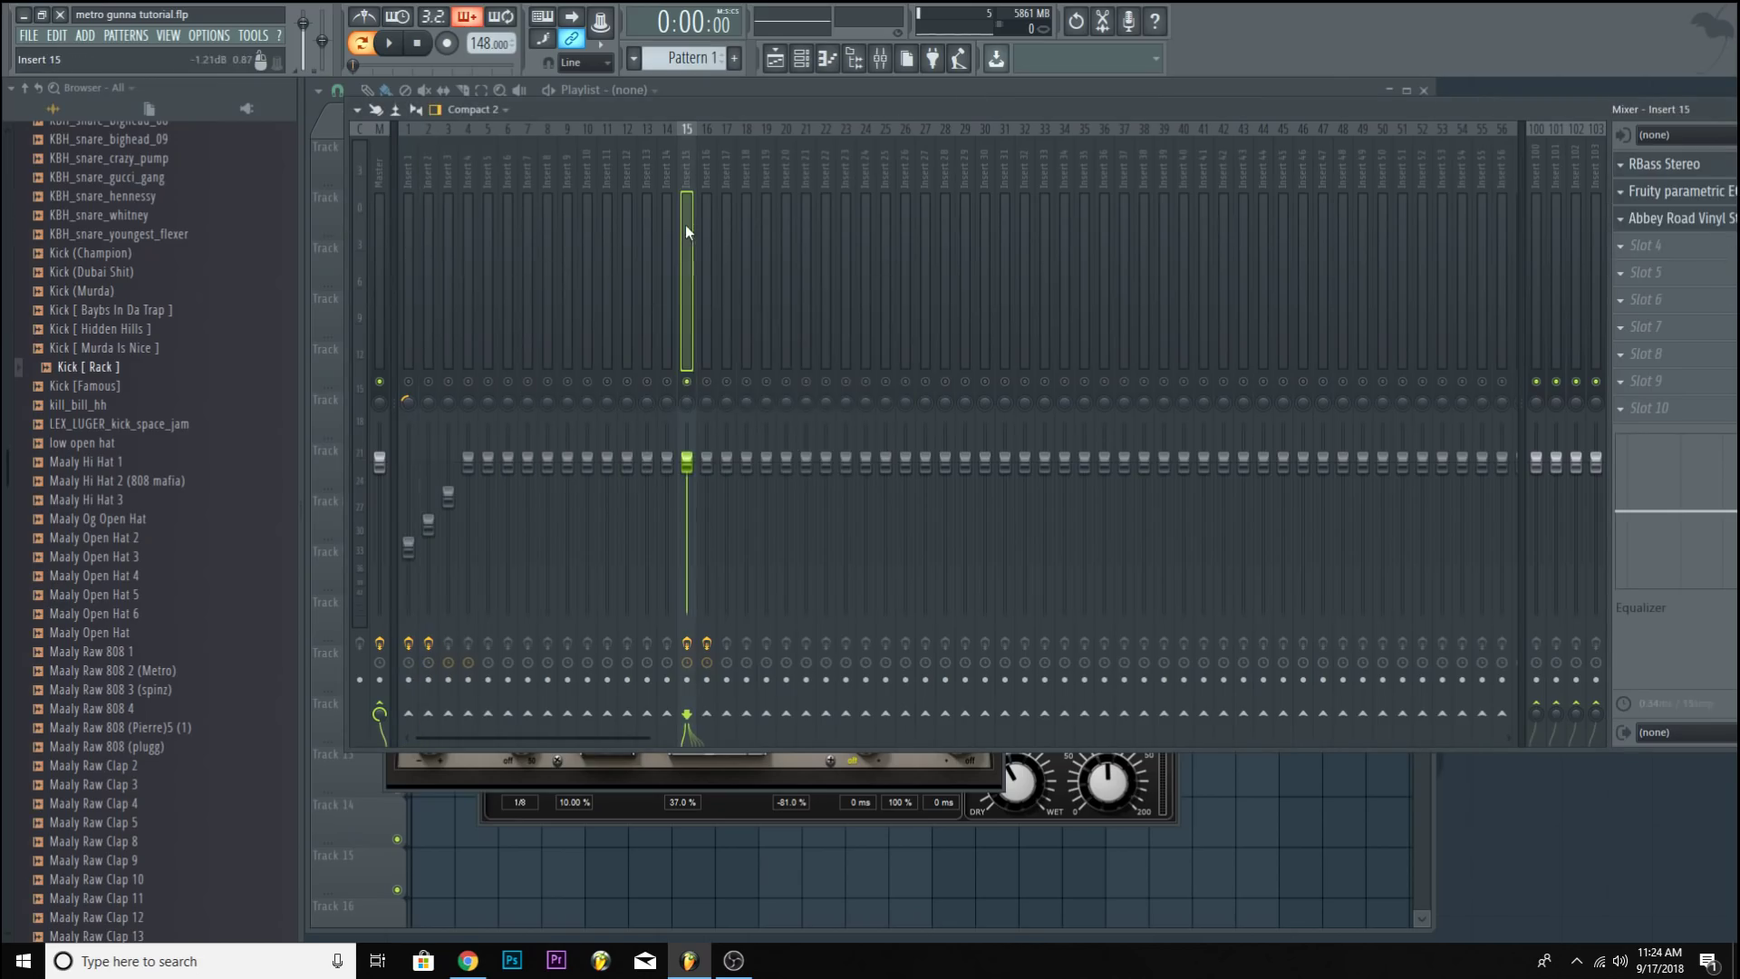
left_click_drag(1464, 110, 1135, 107)
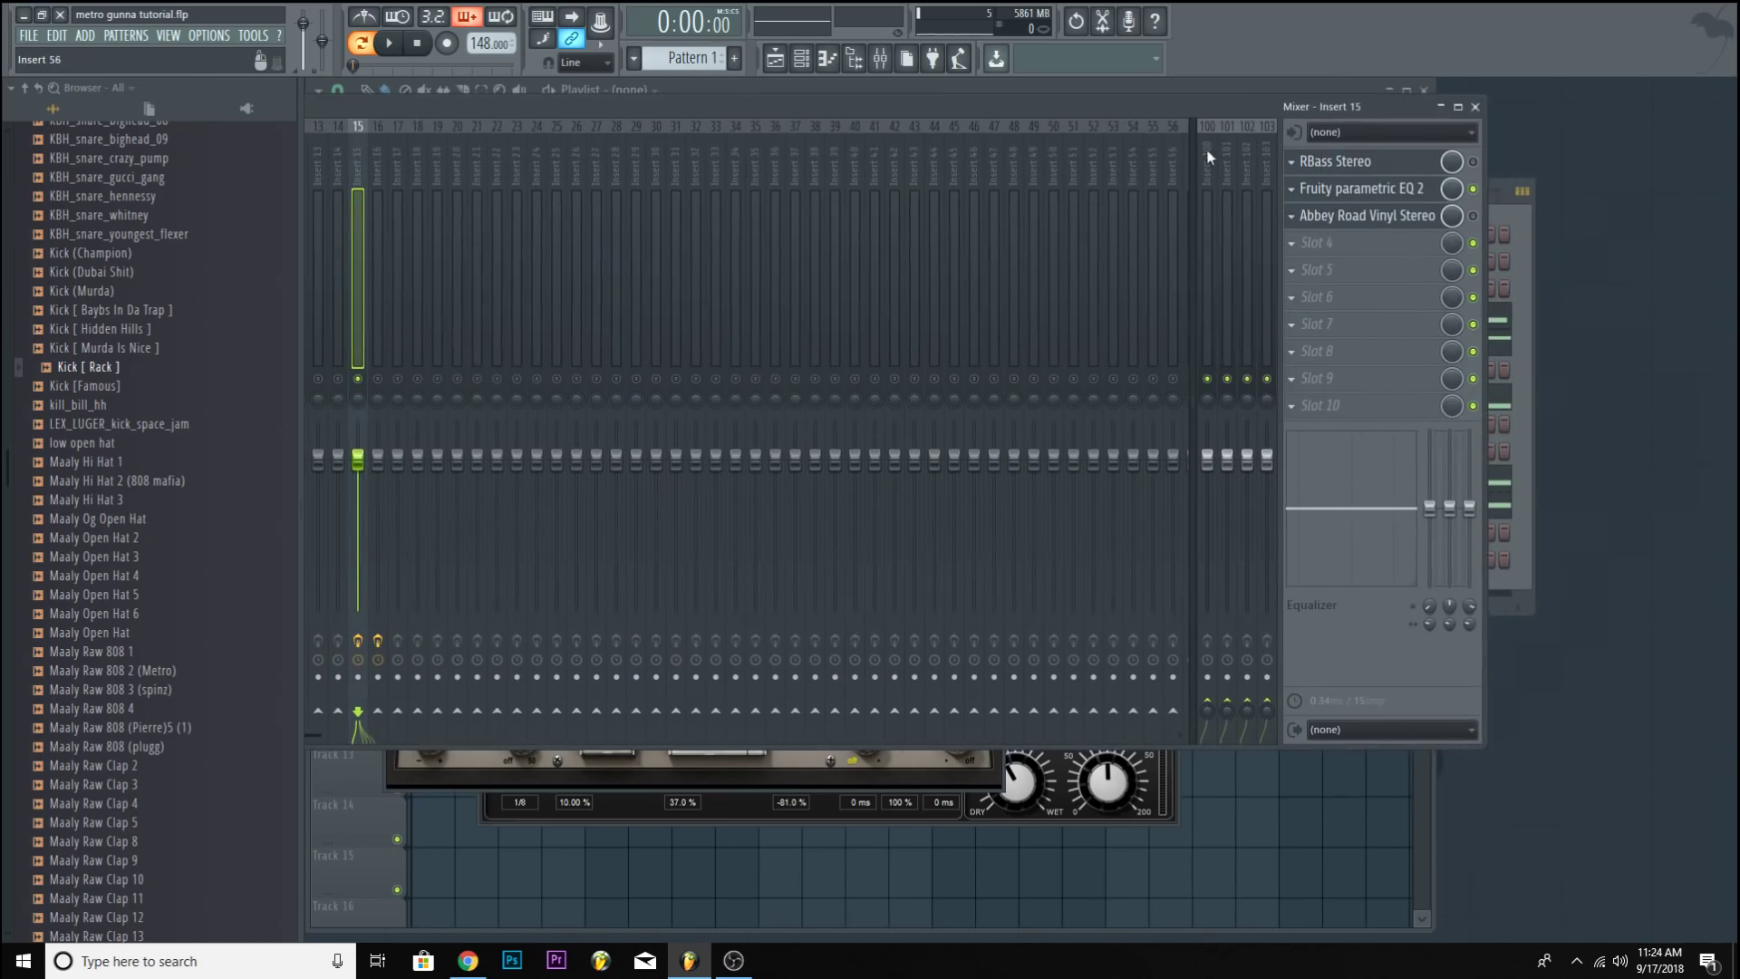
left_click(1363, 191)
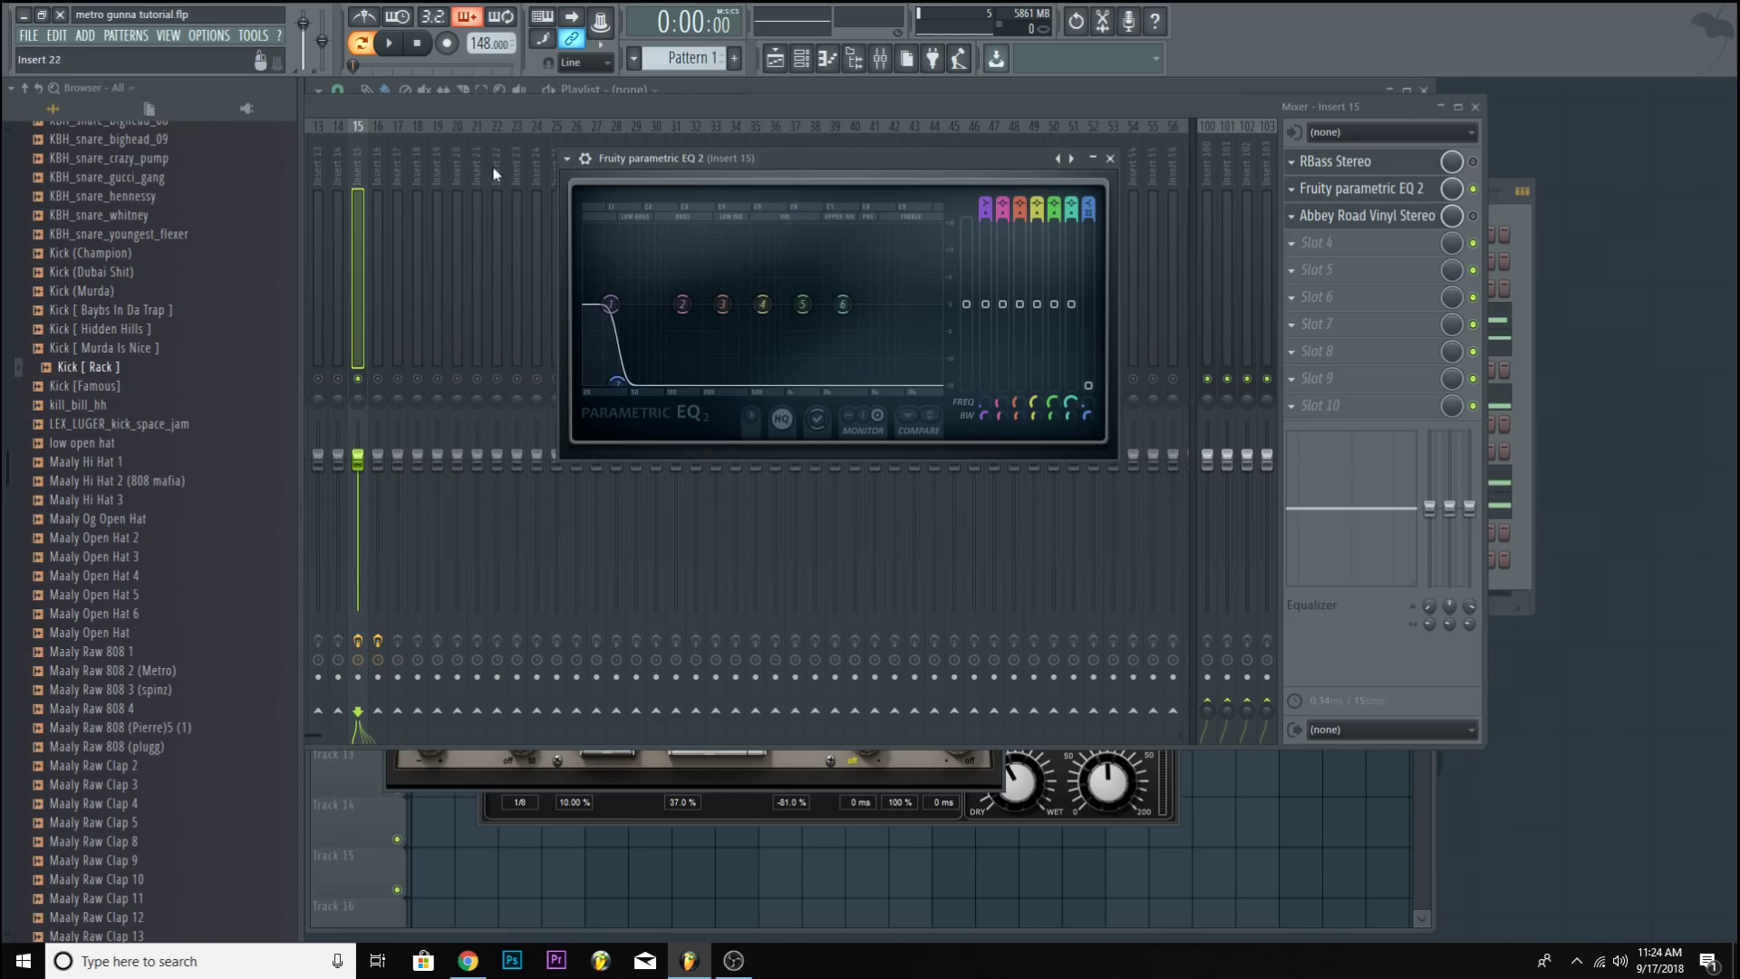
left_click(567, 159)
mouse_move(576, 218)
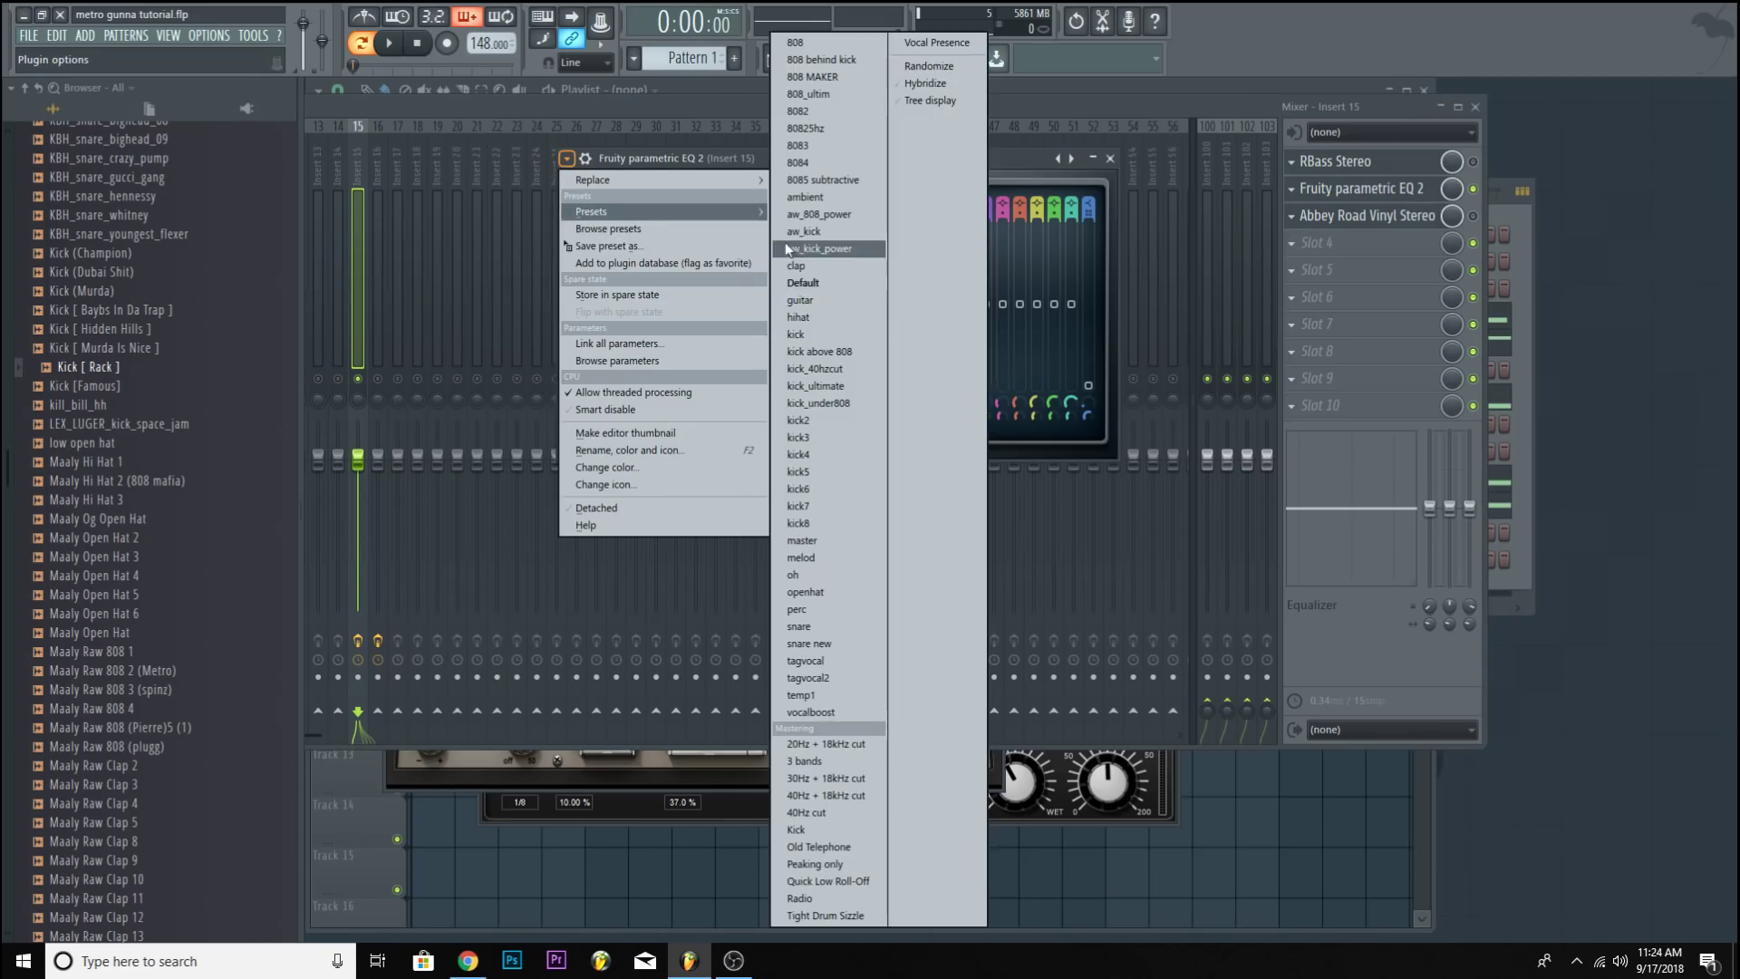
left_click(822, 284)
Close the vinyl plugin window and arrange the RBass Stereo and parametric EQ windows so both are fully visible.
left_click(559, 244)
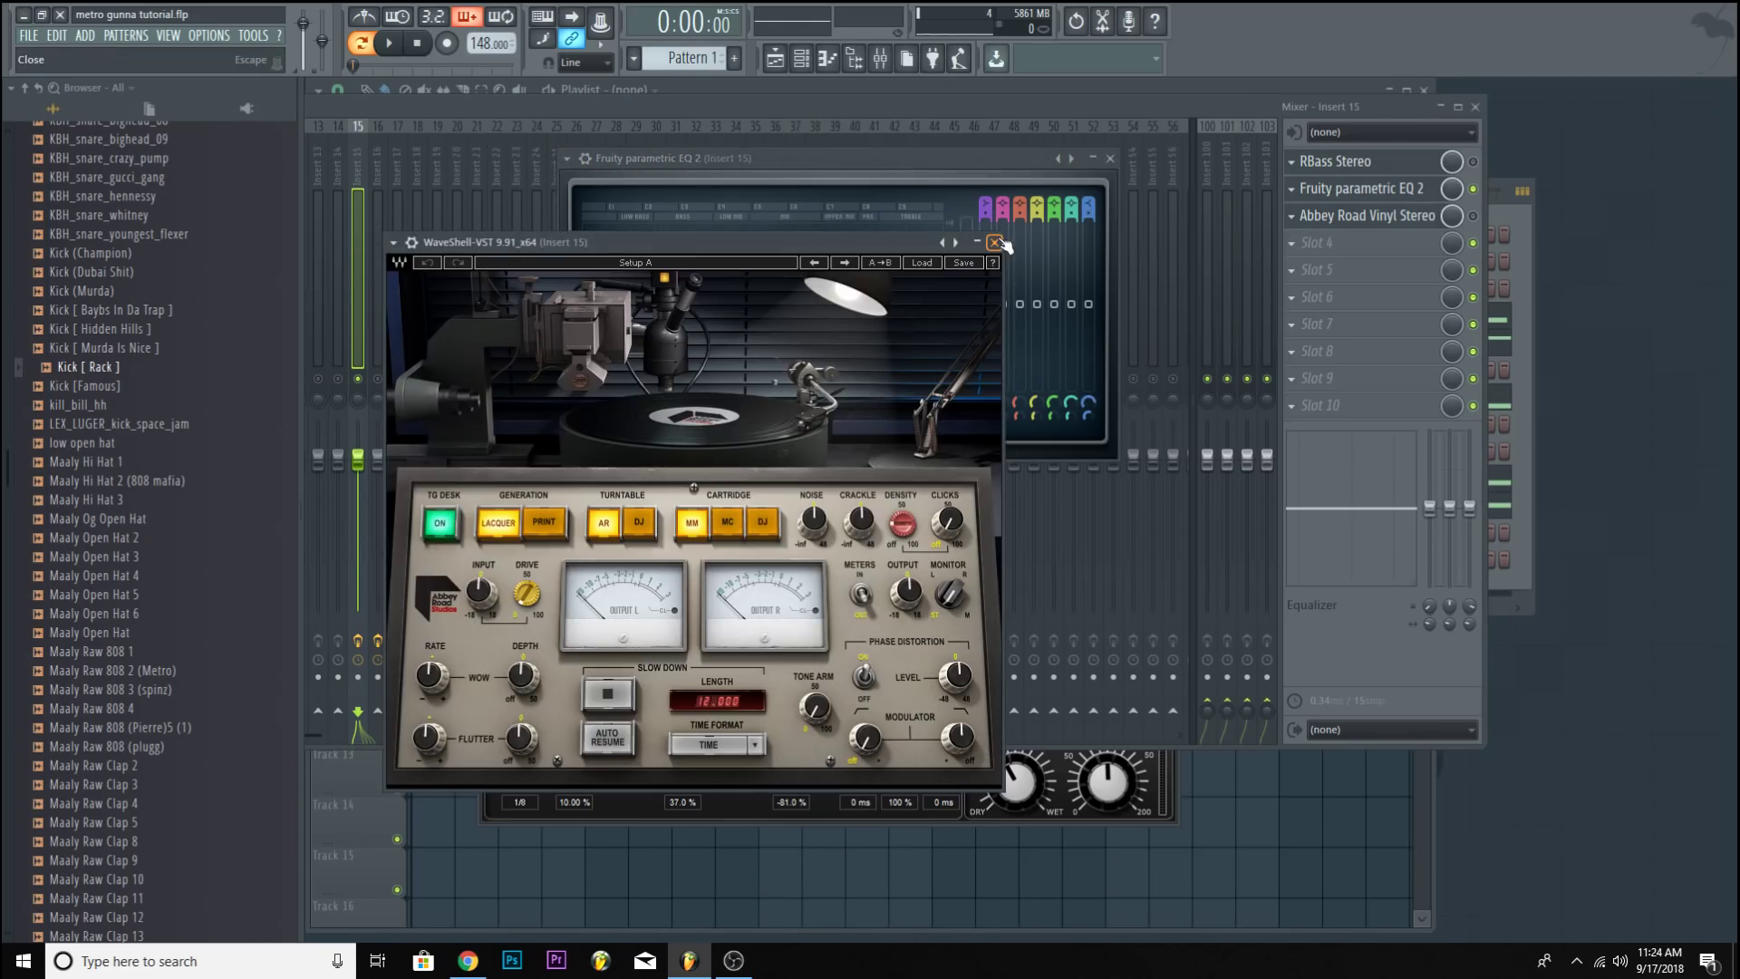
left_click(994, 242)
left_click_drag(988, 187, 1333, 220)
left_click_drag(876, 167, 812, 241)
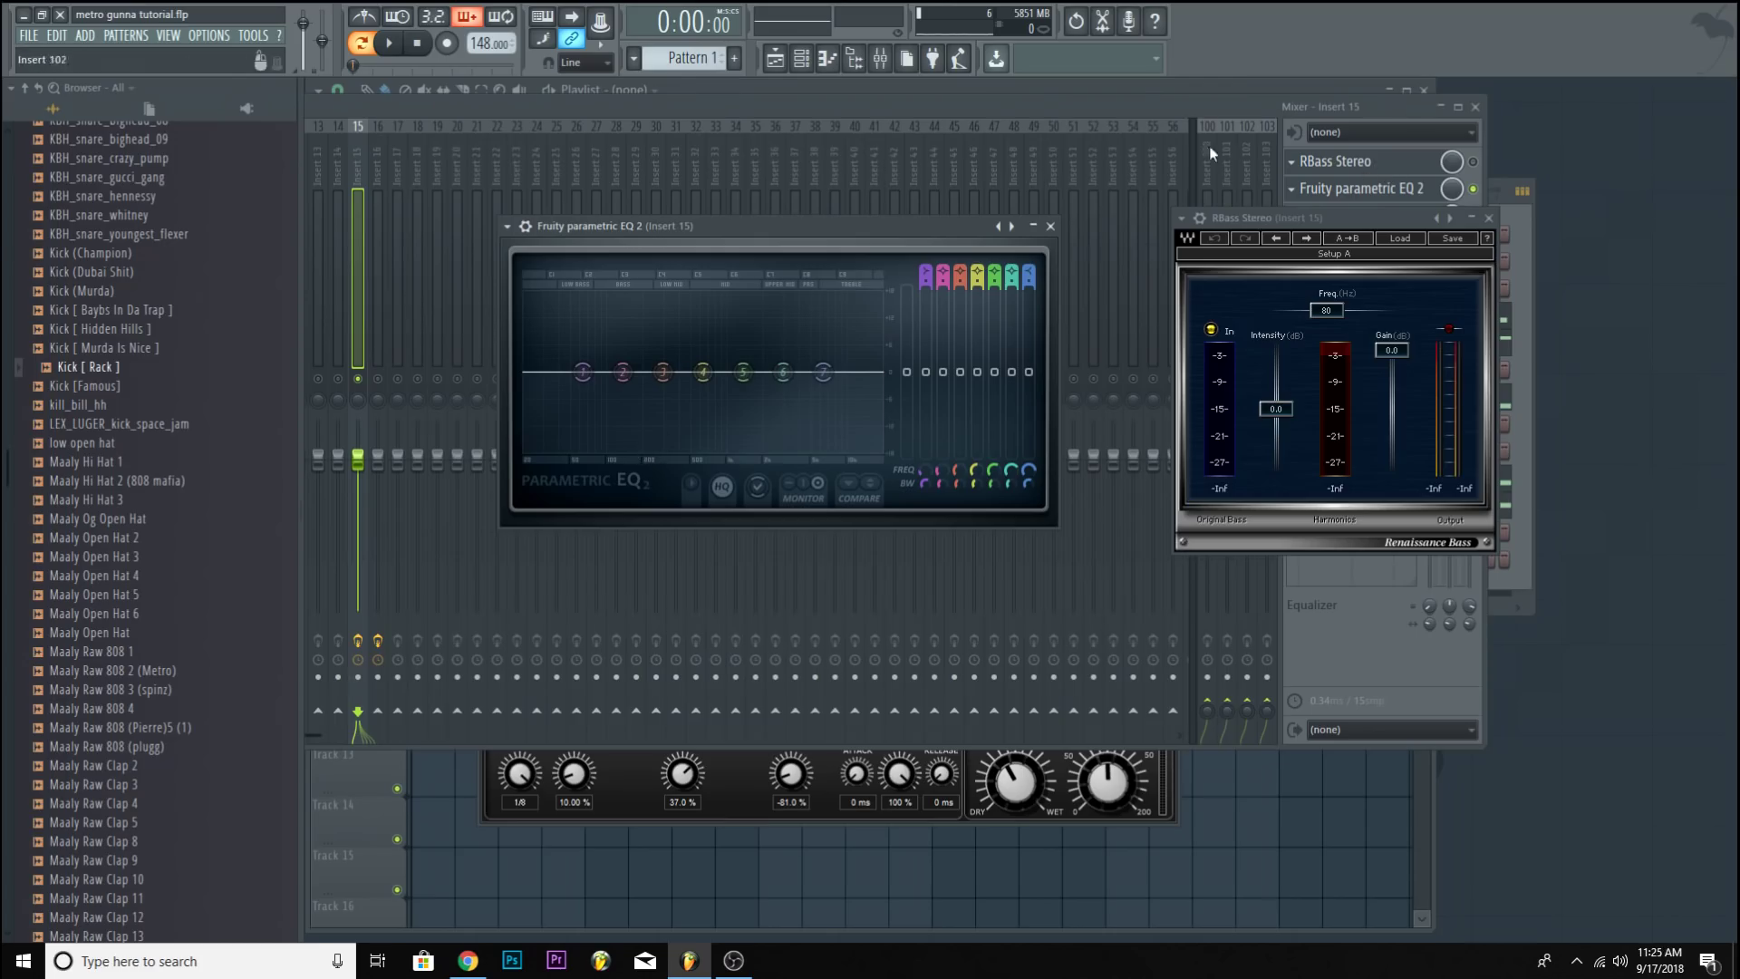
Set band 1 of insert 15's EQ to about 0.5 dB at 45 Hz while the pattern plays, and stop playback.
left_click(389, 42)
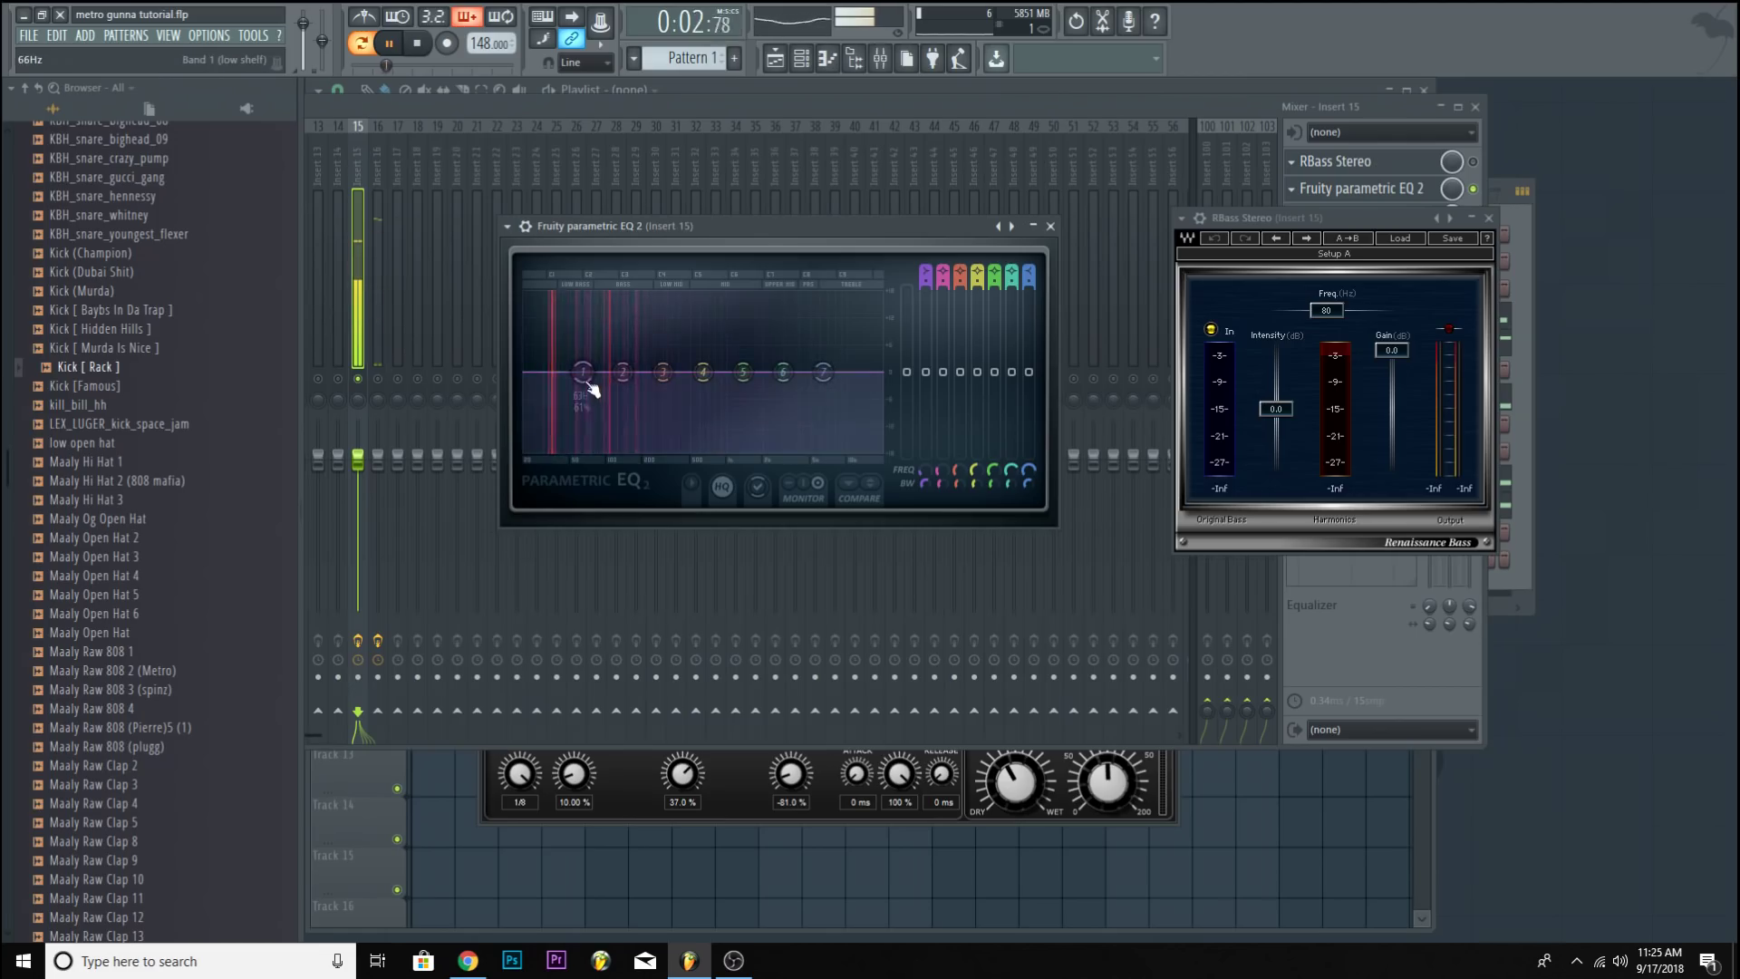
left_click_drag(585, 379, 563, 371)
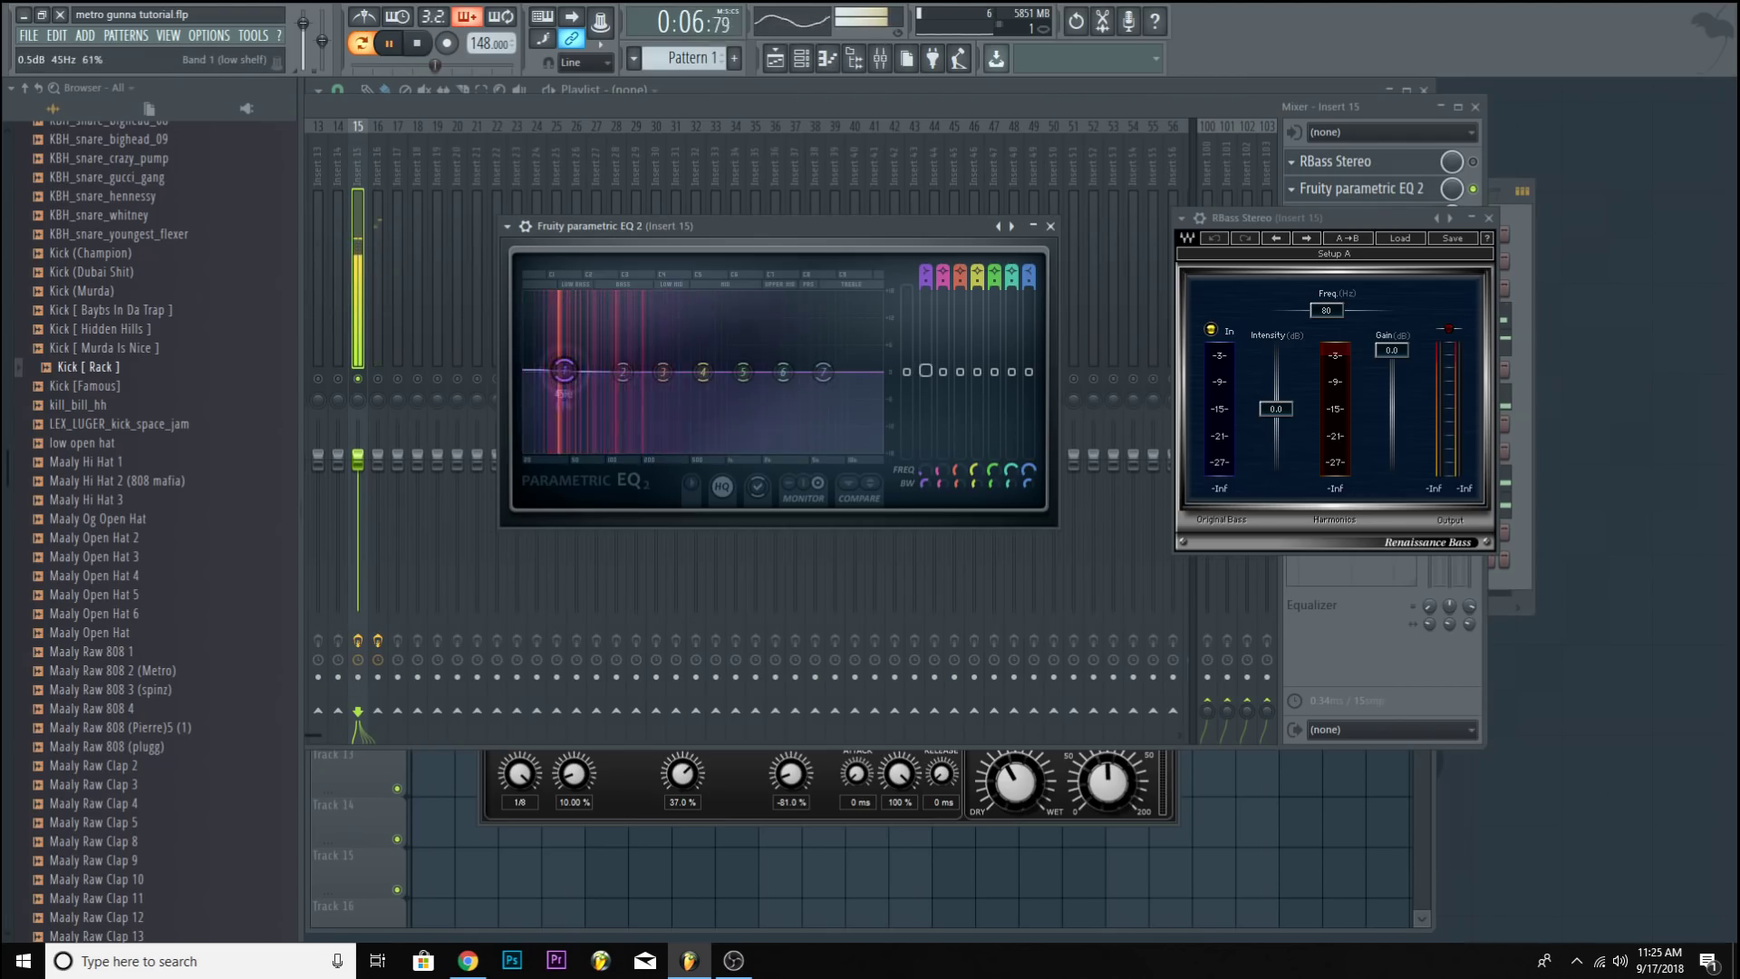
left_click(413, 42)
Enable RBass Stereo on insert 15 and load its Big Bottoms preset, adjusted to about 45 Hz and 1.9 dB intensity.
left_click(1368, 161)
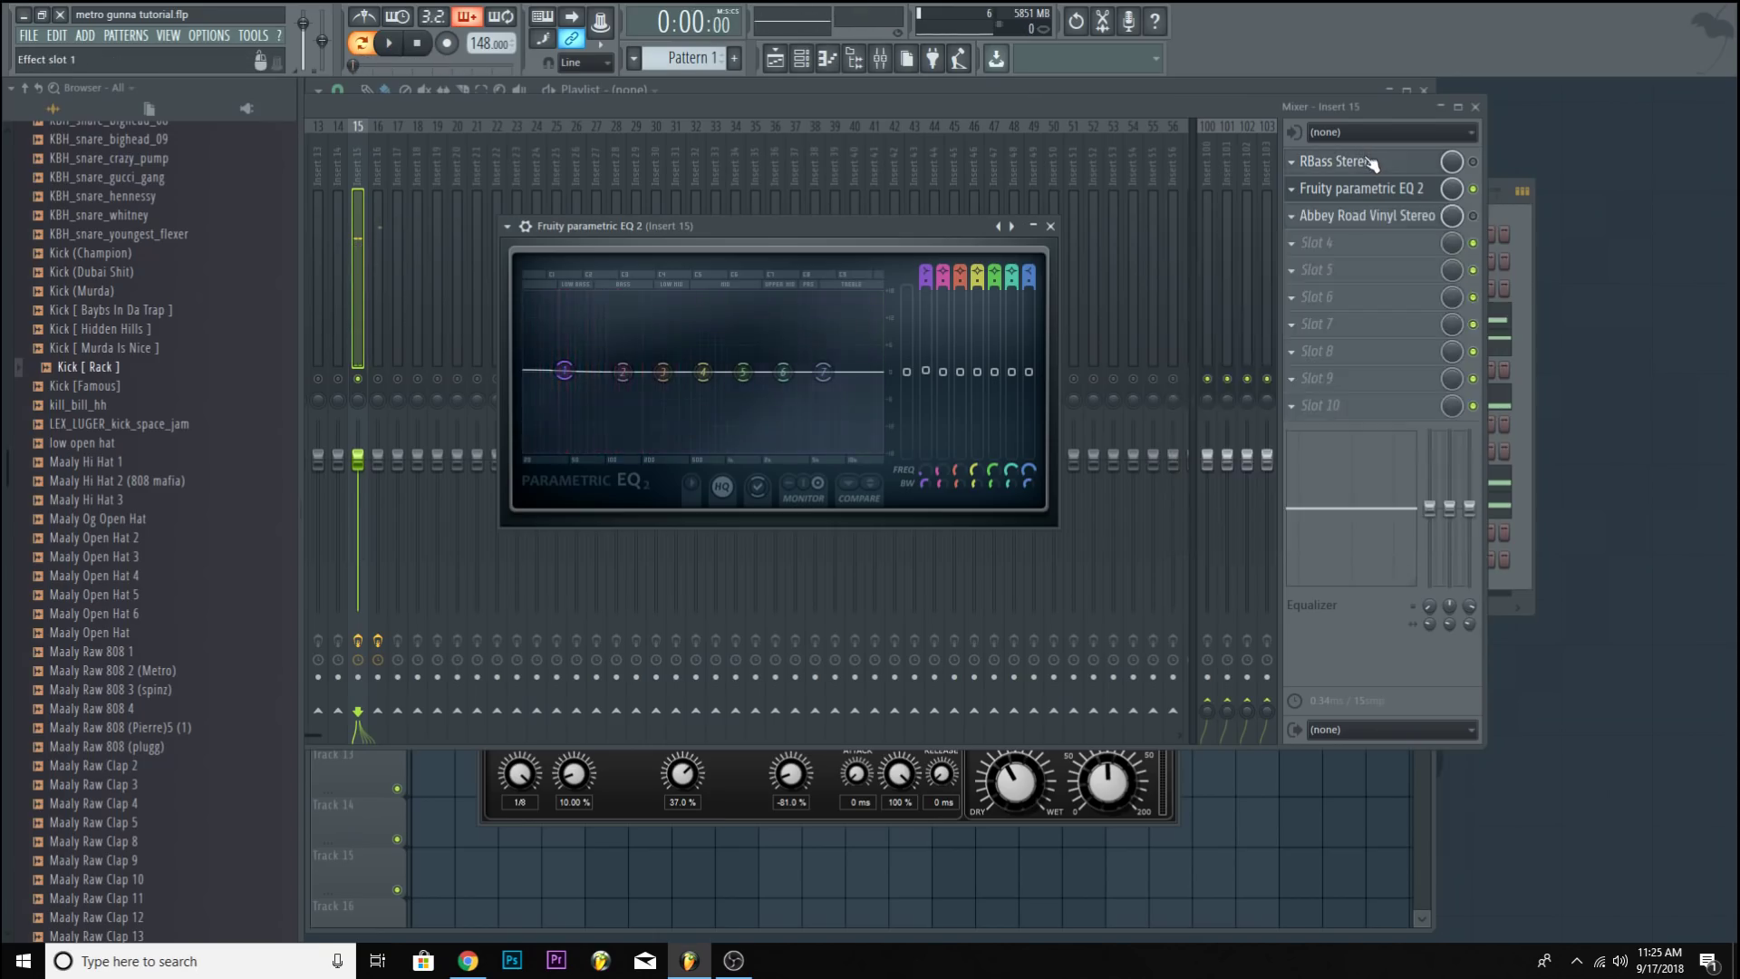
left_click(1368, 161)
left_click(1474, 164)
left_click(1387, 187)
left_click(1384, 166)
left_click_drag(1372, 220, 1319, 223)
left_click(1352, 254)
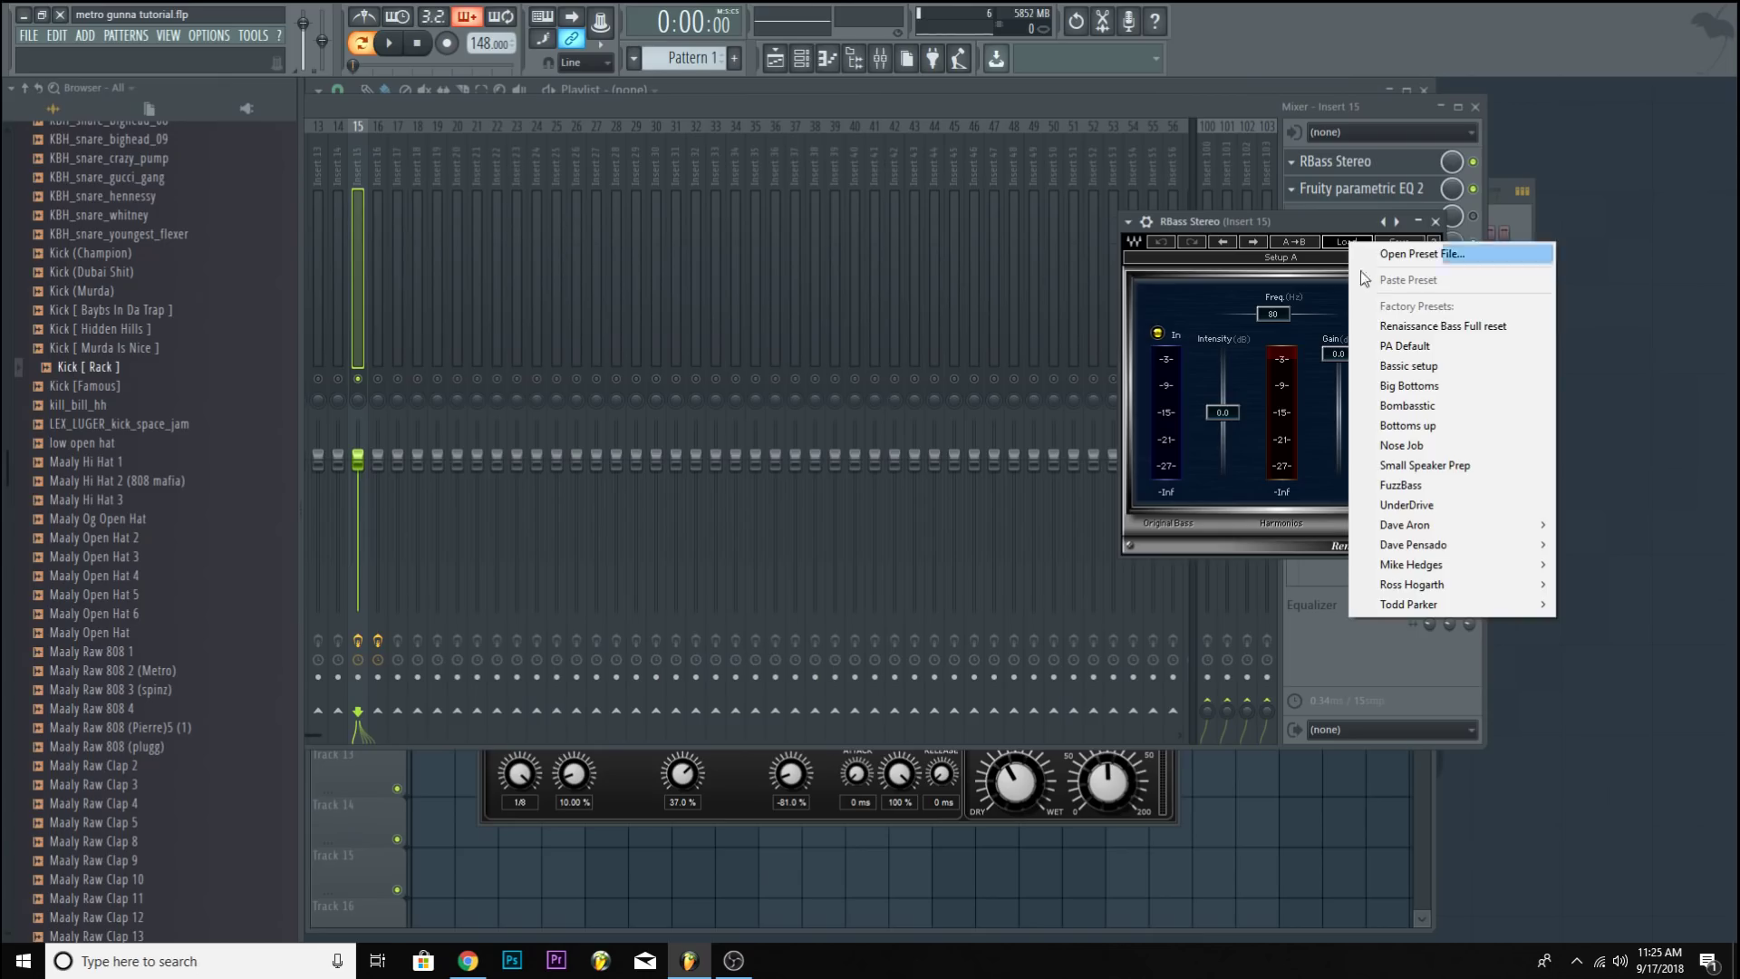
left_click(1396, 384)
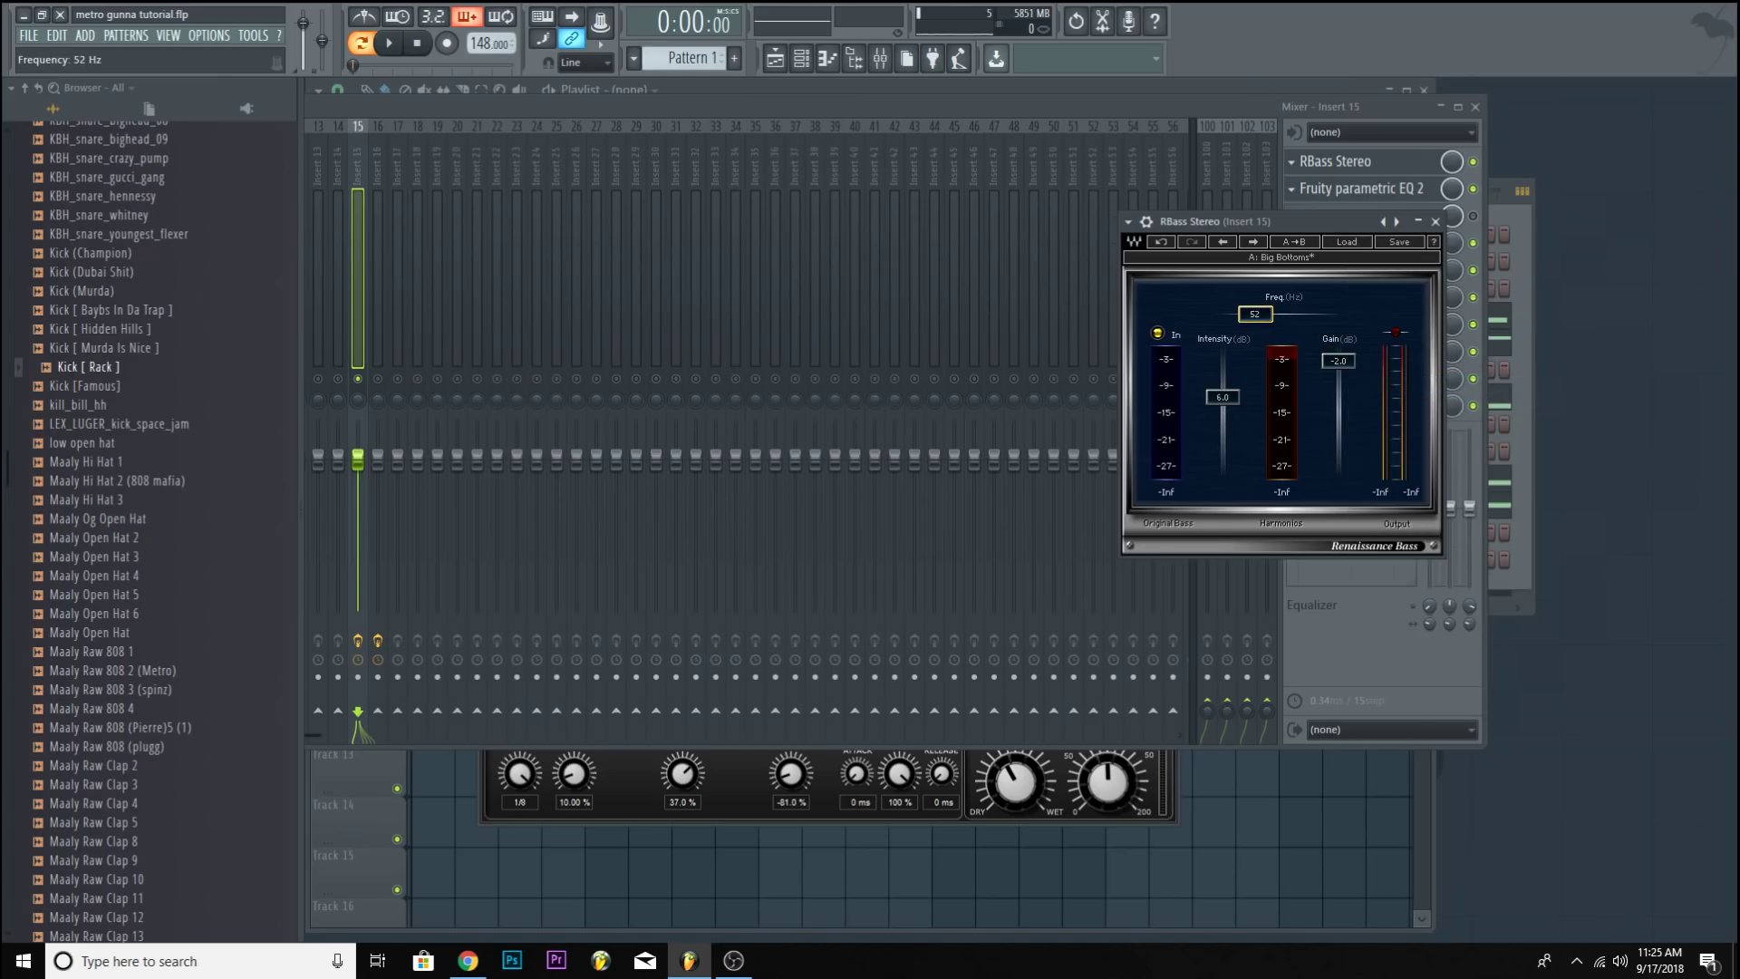
left_click_drag(1225, 404, 1226, 410)
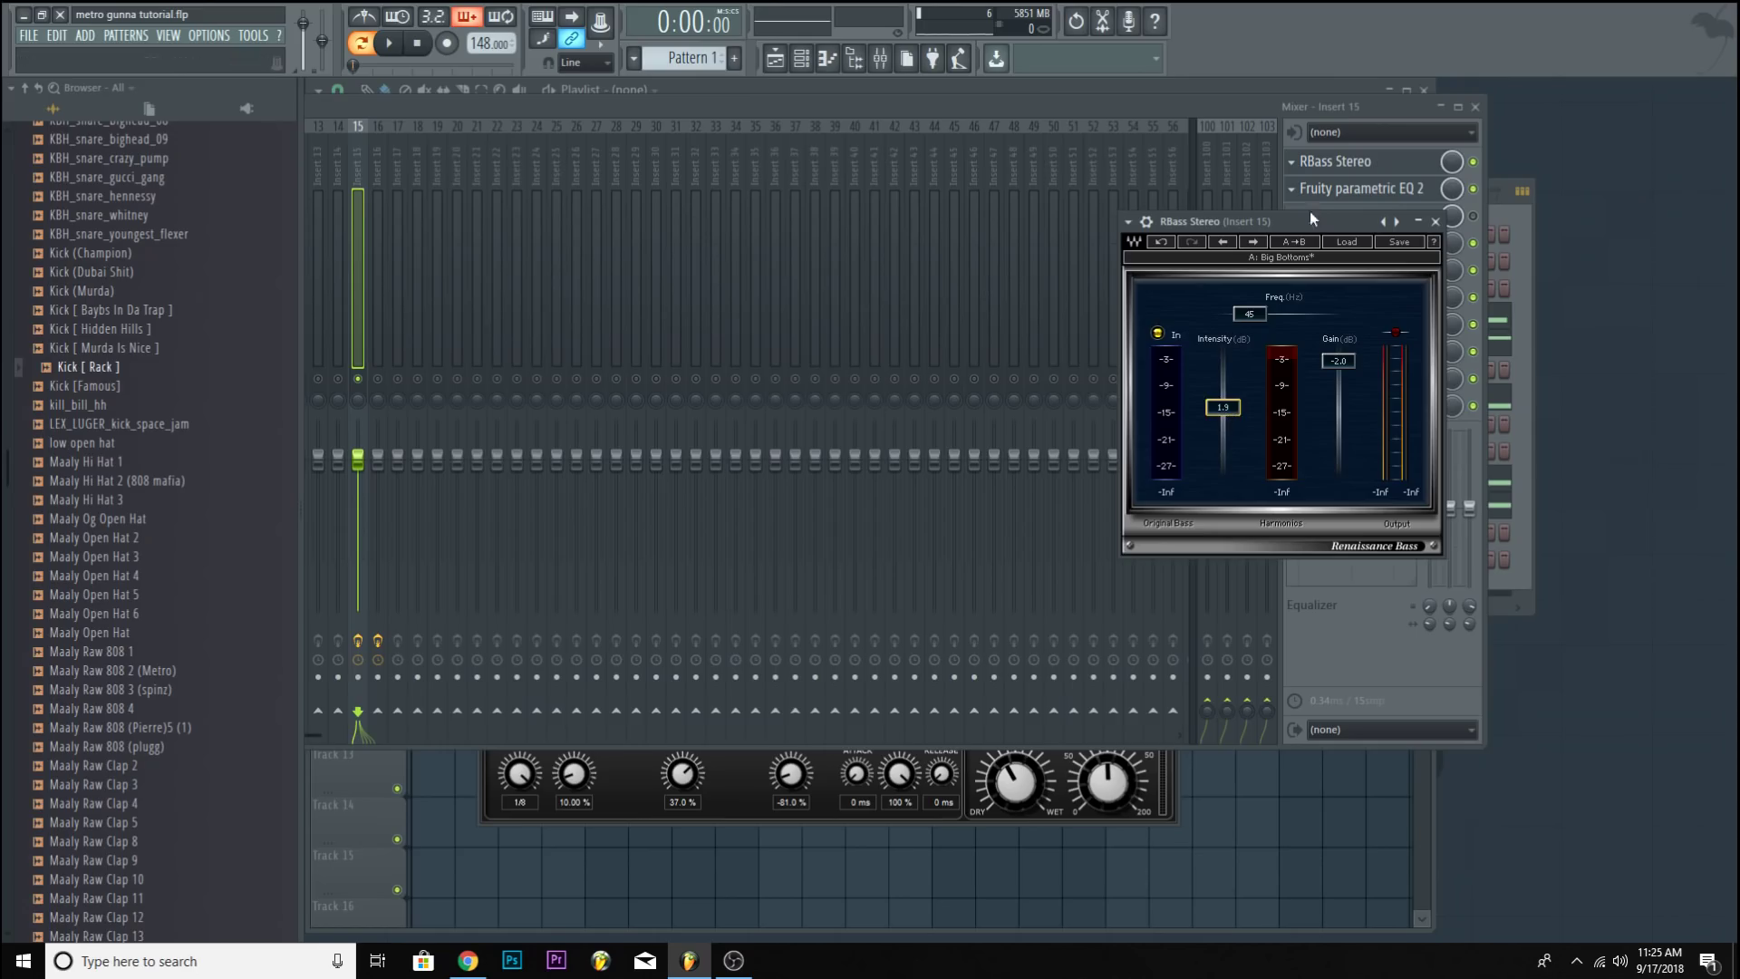
left_click_drag(1314, 218, 1231, 216)
Bypass insert 15's parametric EQ and play the pattern to hear the 808 with RBass Stereo alone.
left_click(1475, 191)
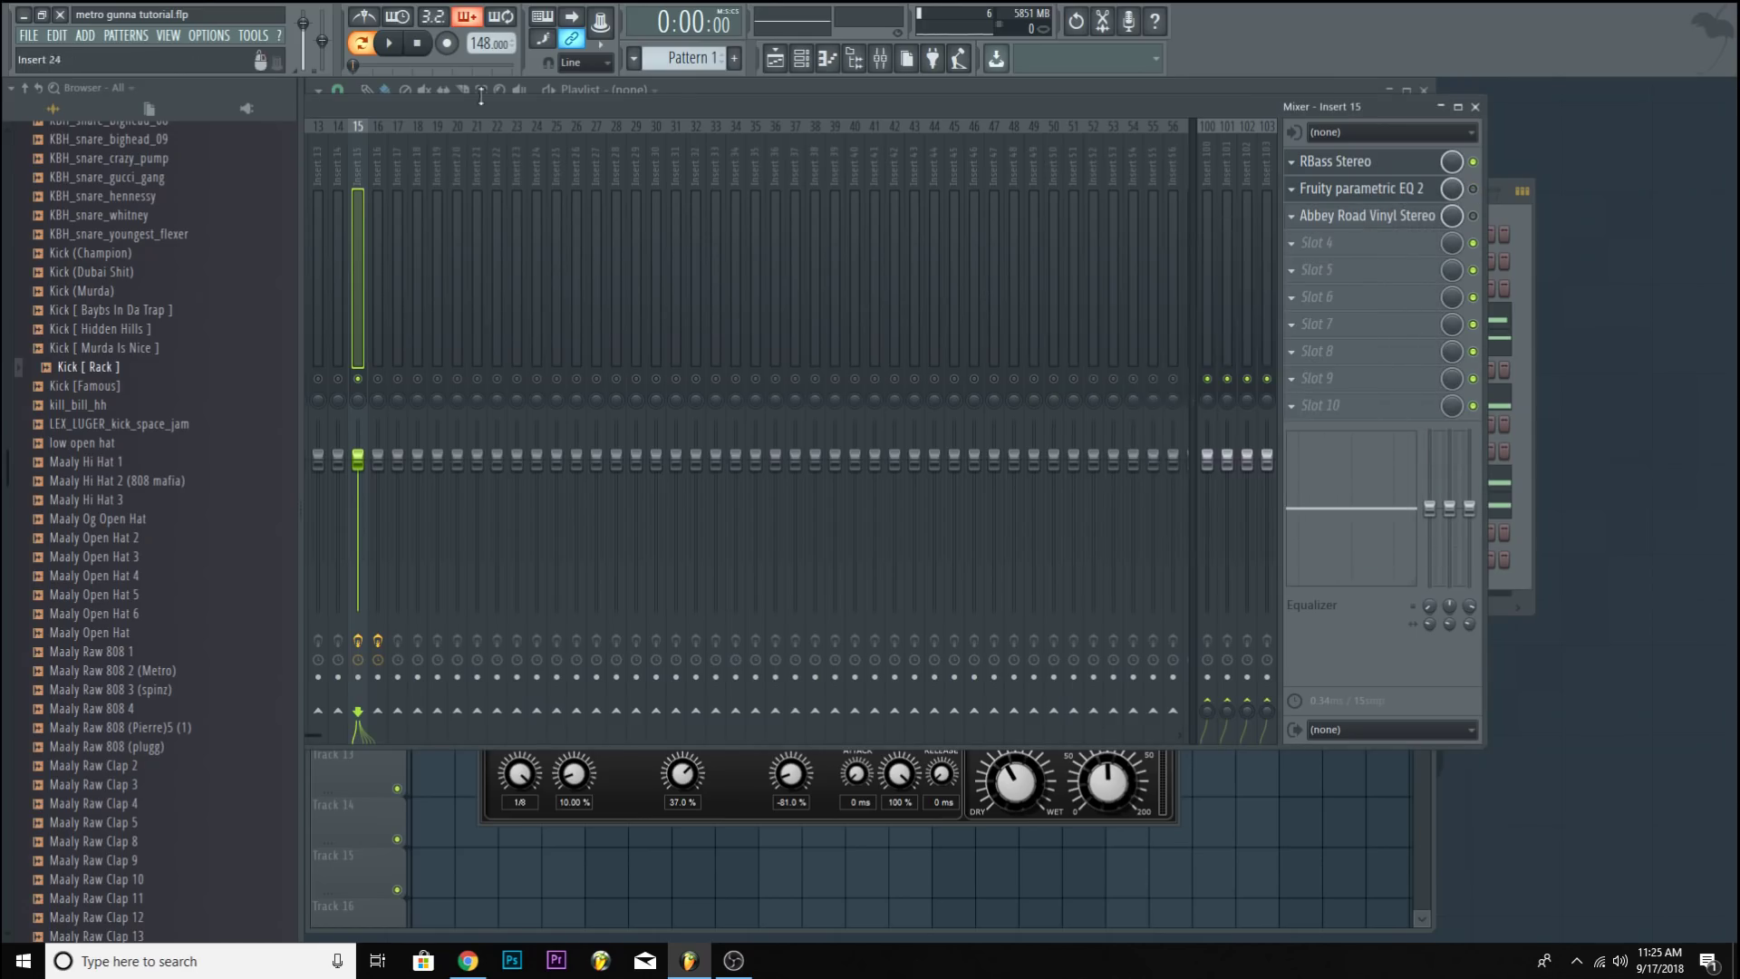
left_click(390, 44)
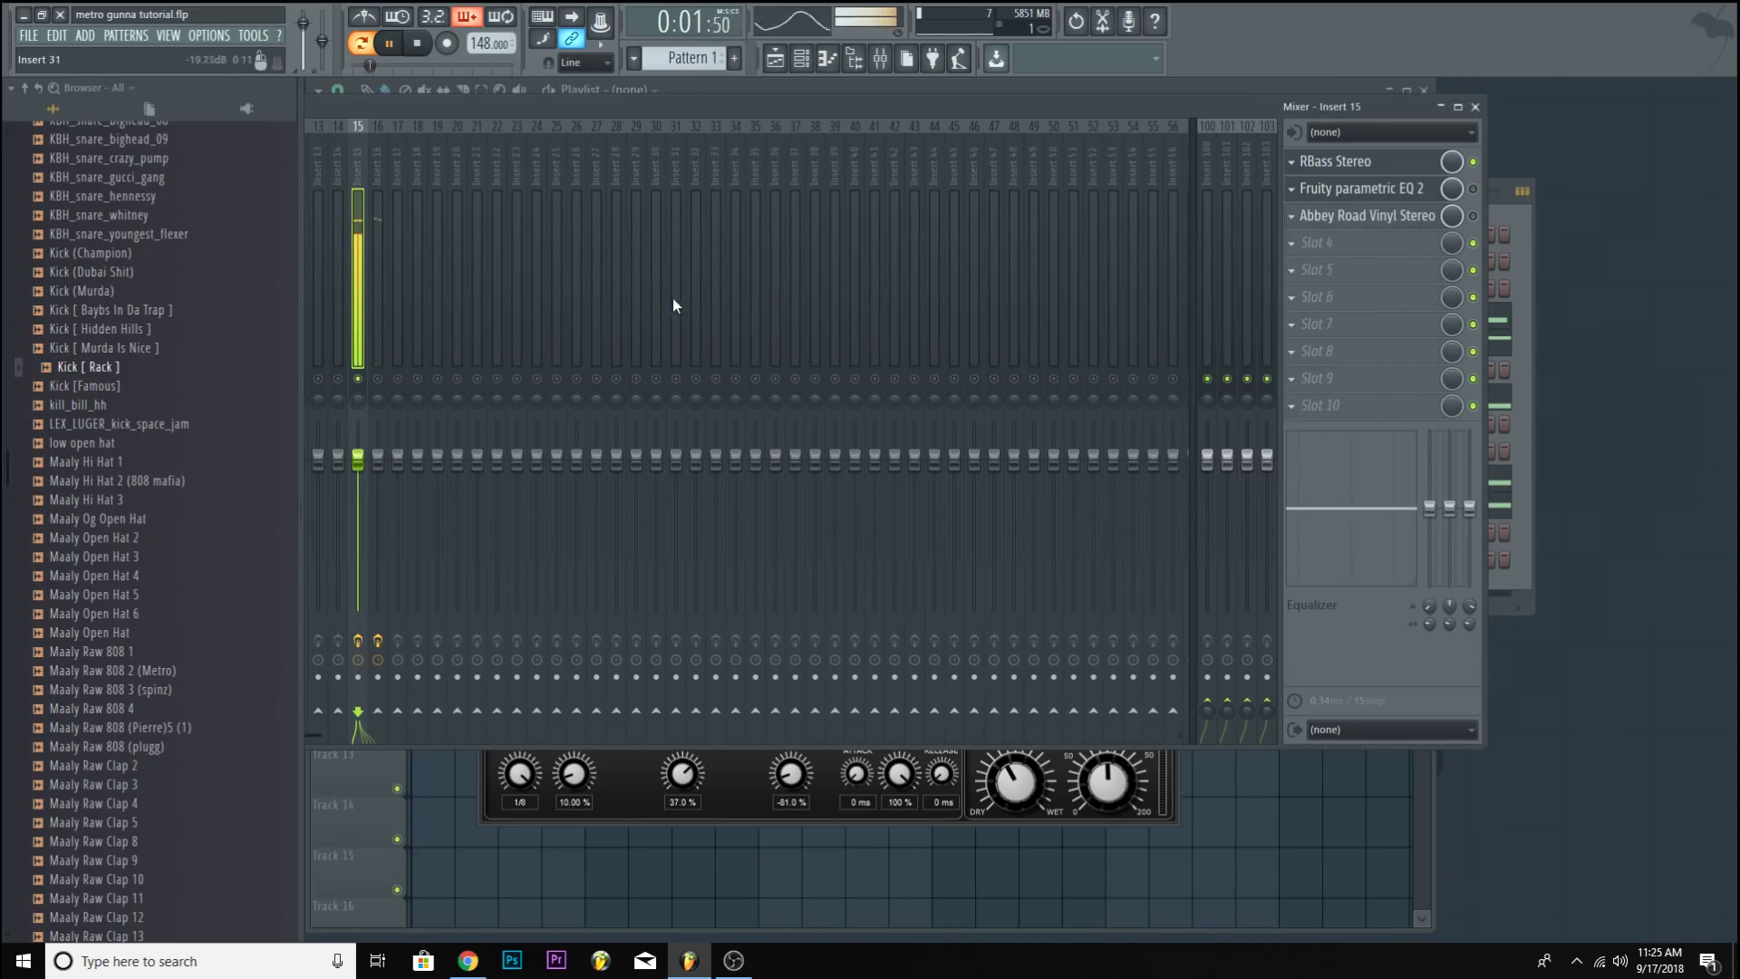
key("space")
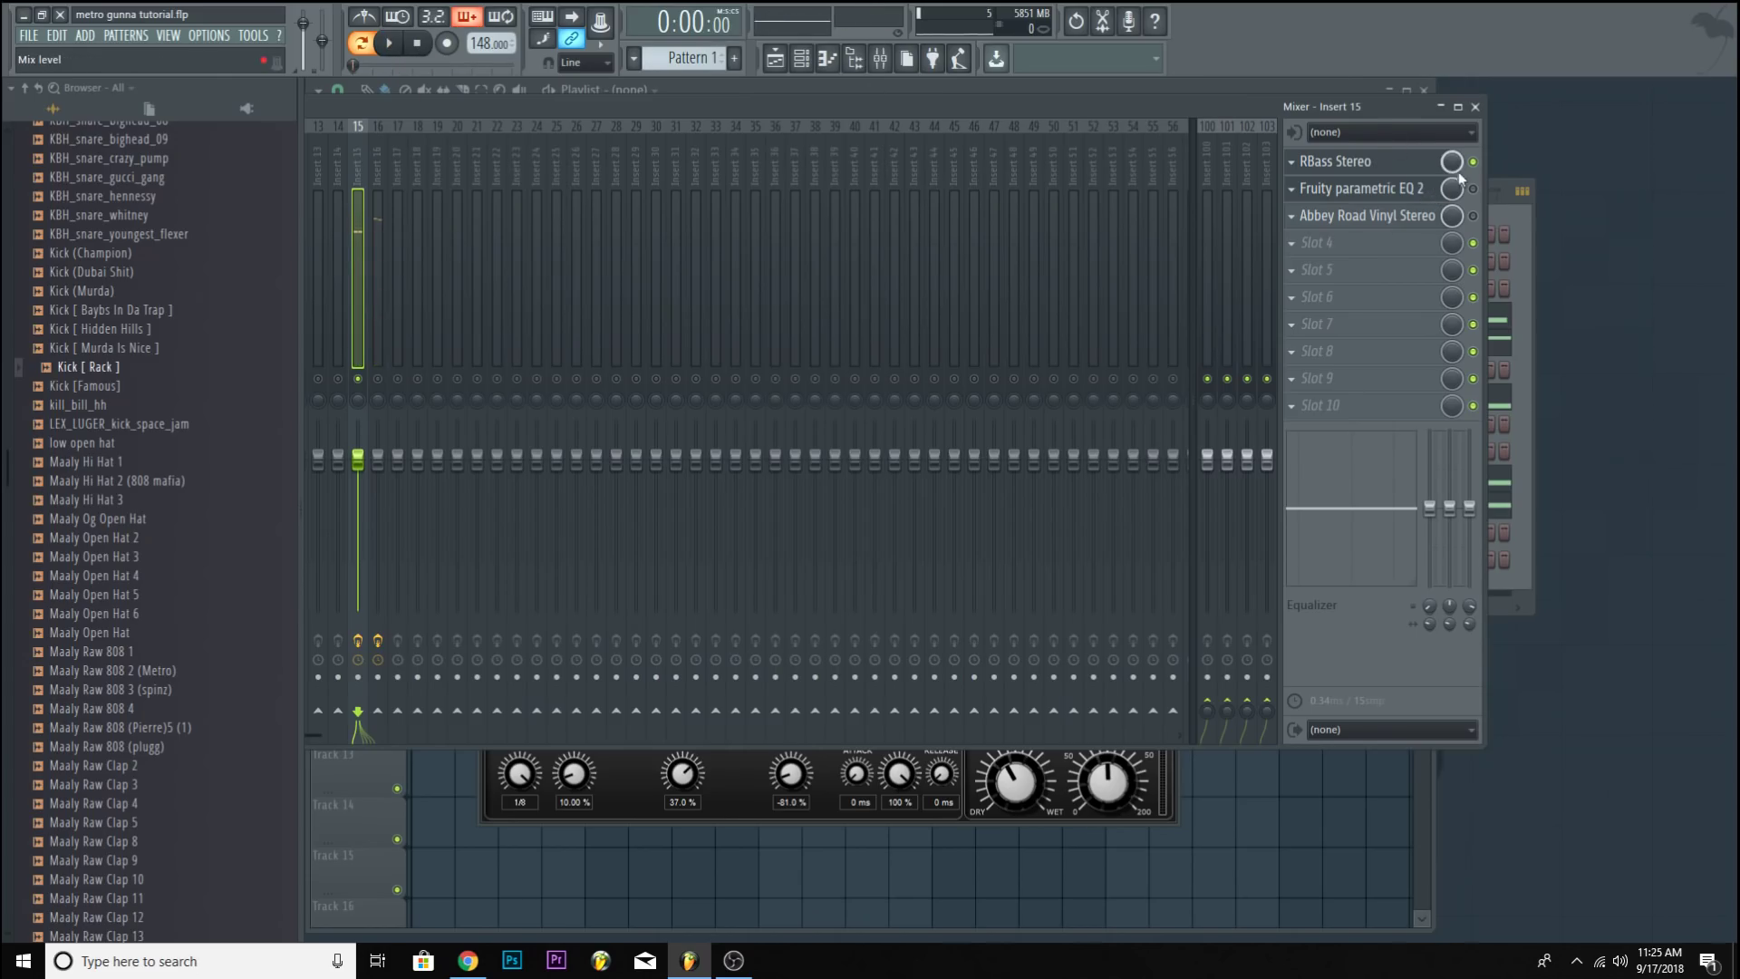
Switch insert 15 from RBass Stereo to the parametric EQ and move band 1 to about 55 Hz during playback.
left_click(1387, 168)
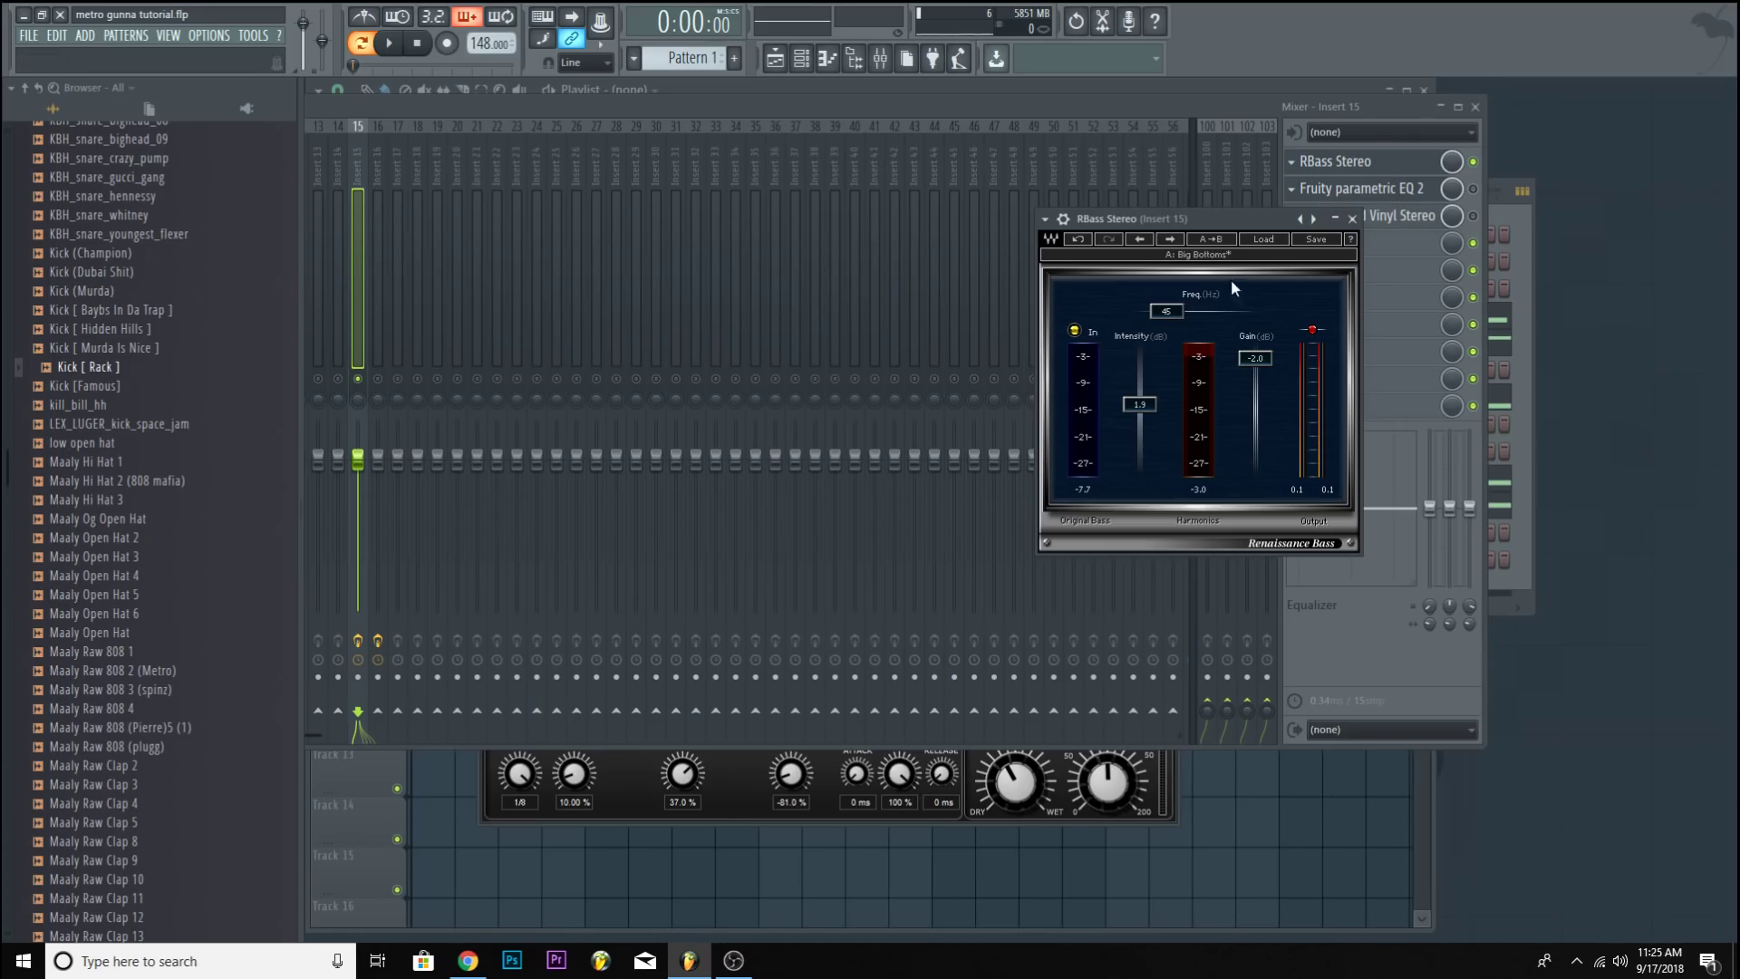
left_click(1409, 191)
left_click(1474, 163)
left_click(1410, 164)
left_click(1387, 199)
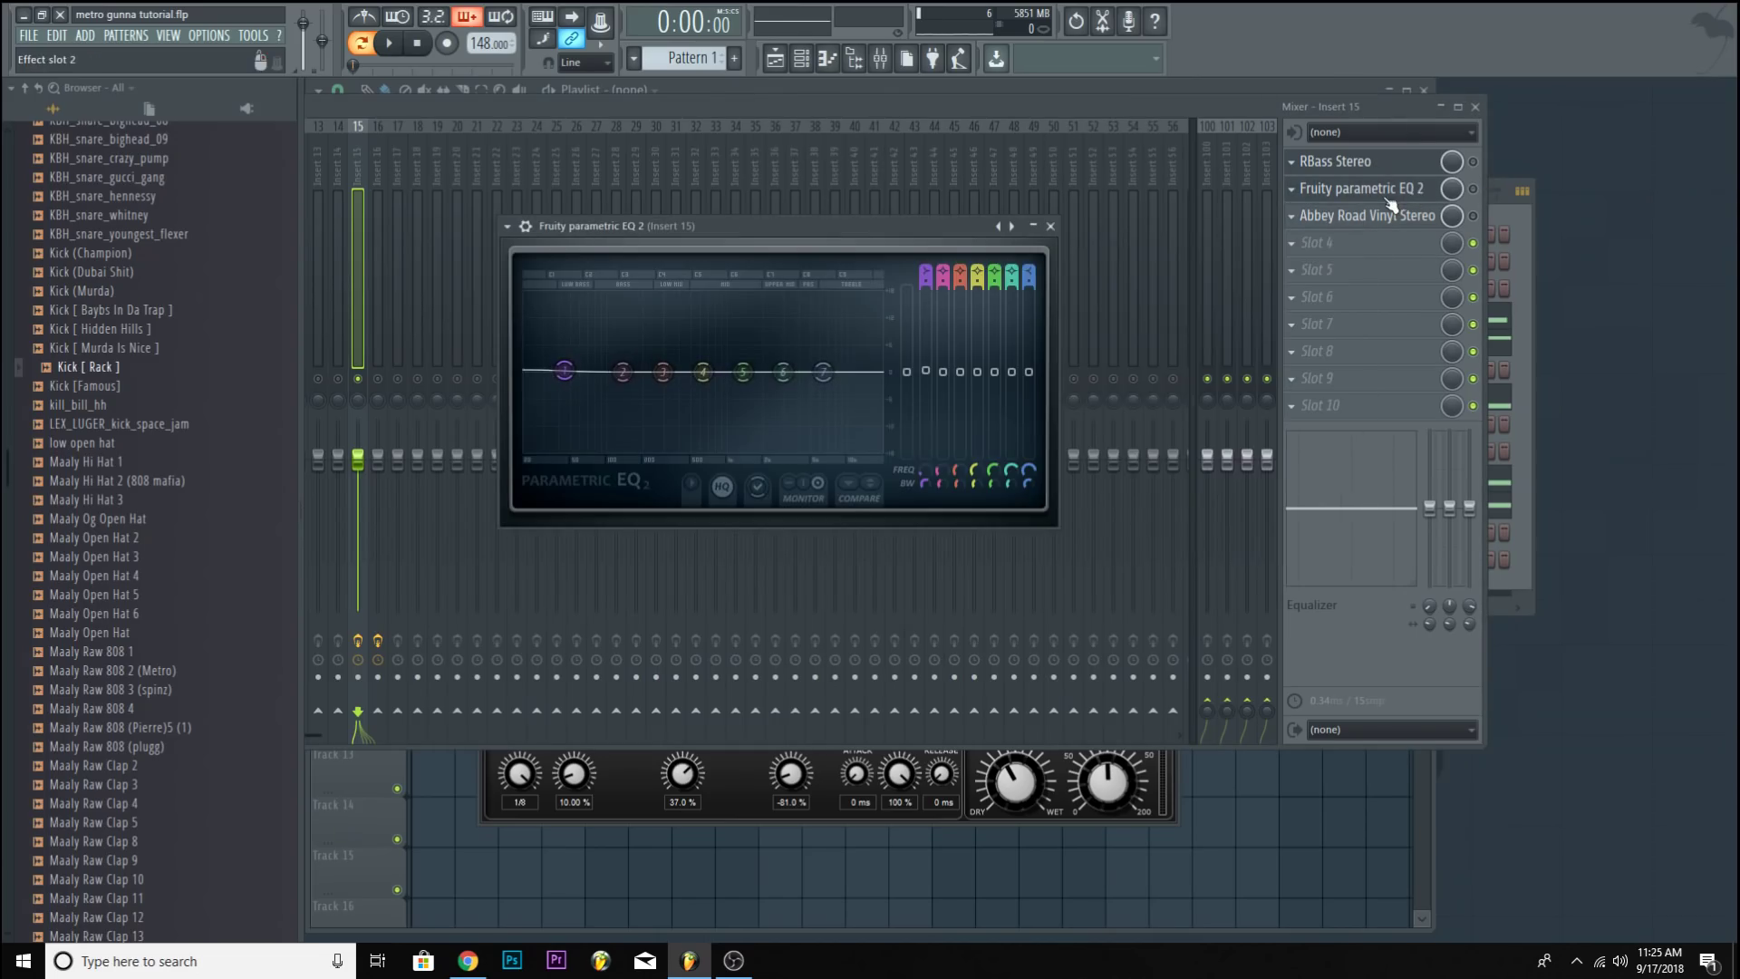
left_click(390, 43)
left_click(1474, 190)
left_click(1412, 165)
left_click(1408, 188)
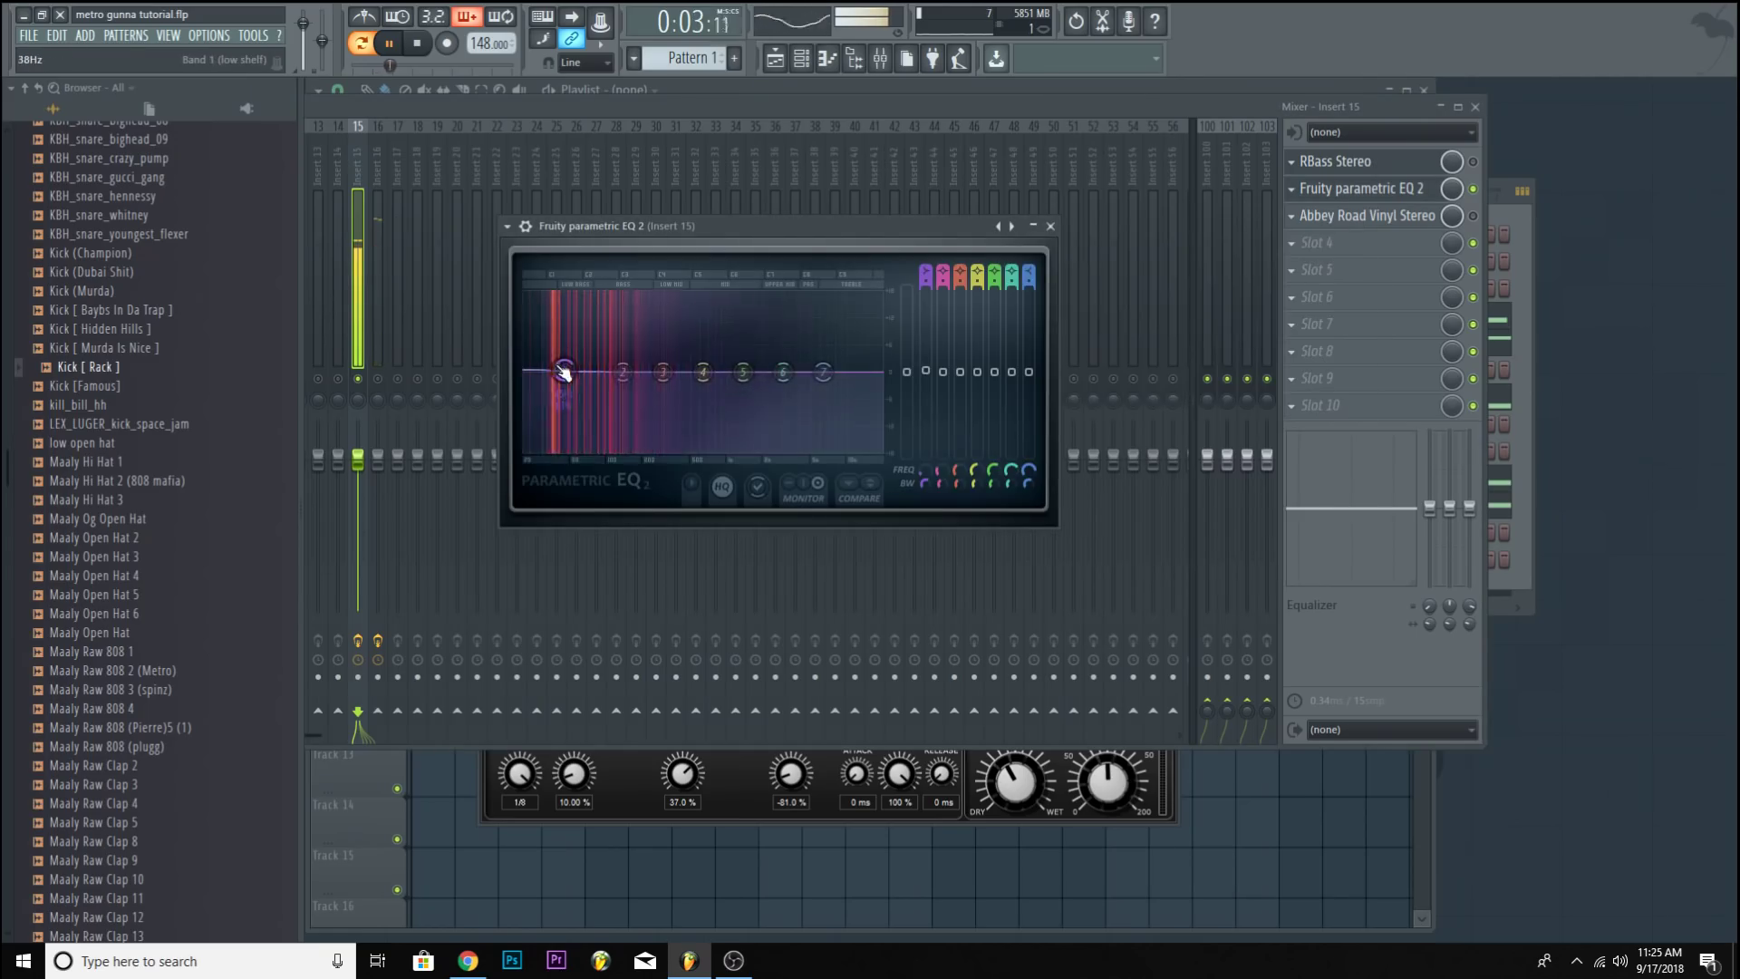
left_click_drag(570, 368, 576, 368)
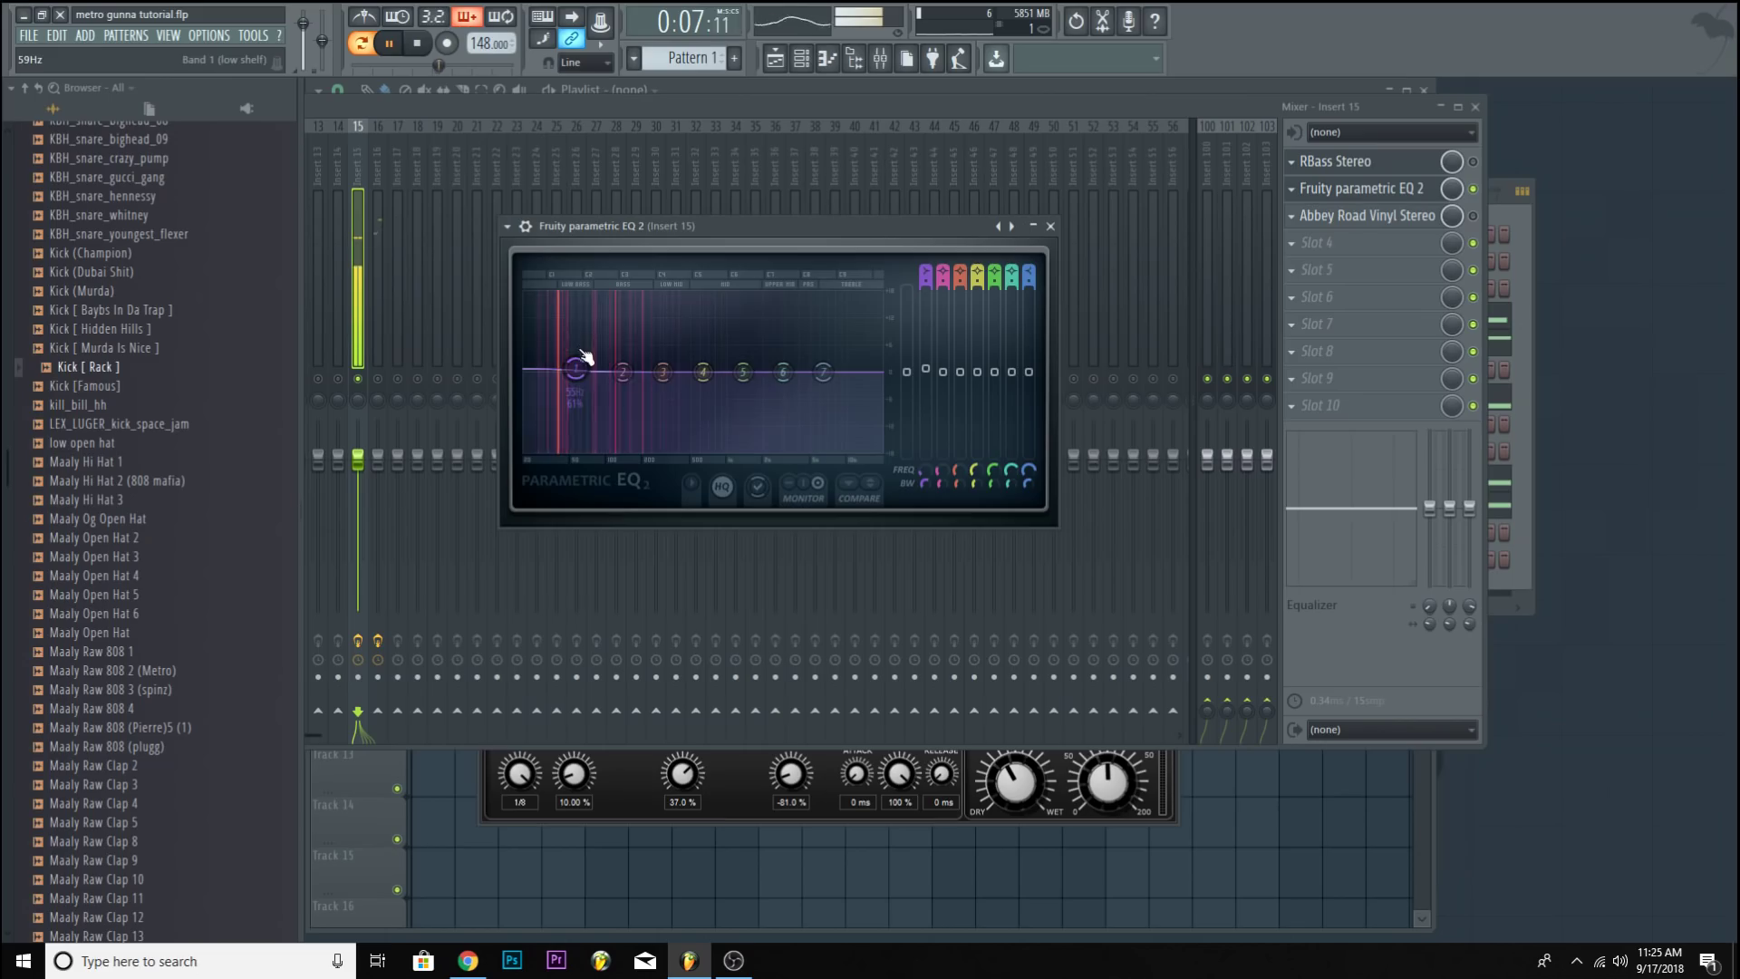
Bypass insert 15's parametric EQ and re-enable RBass Stereo during playback to compare them.
left_click(1474, 189)
left_click(1411, 162)
left_click(1474, 162)
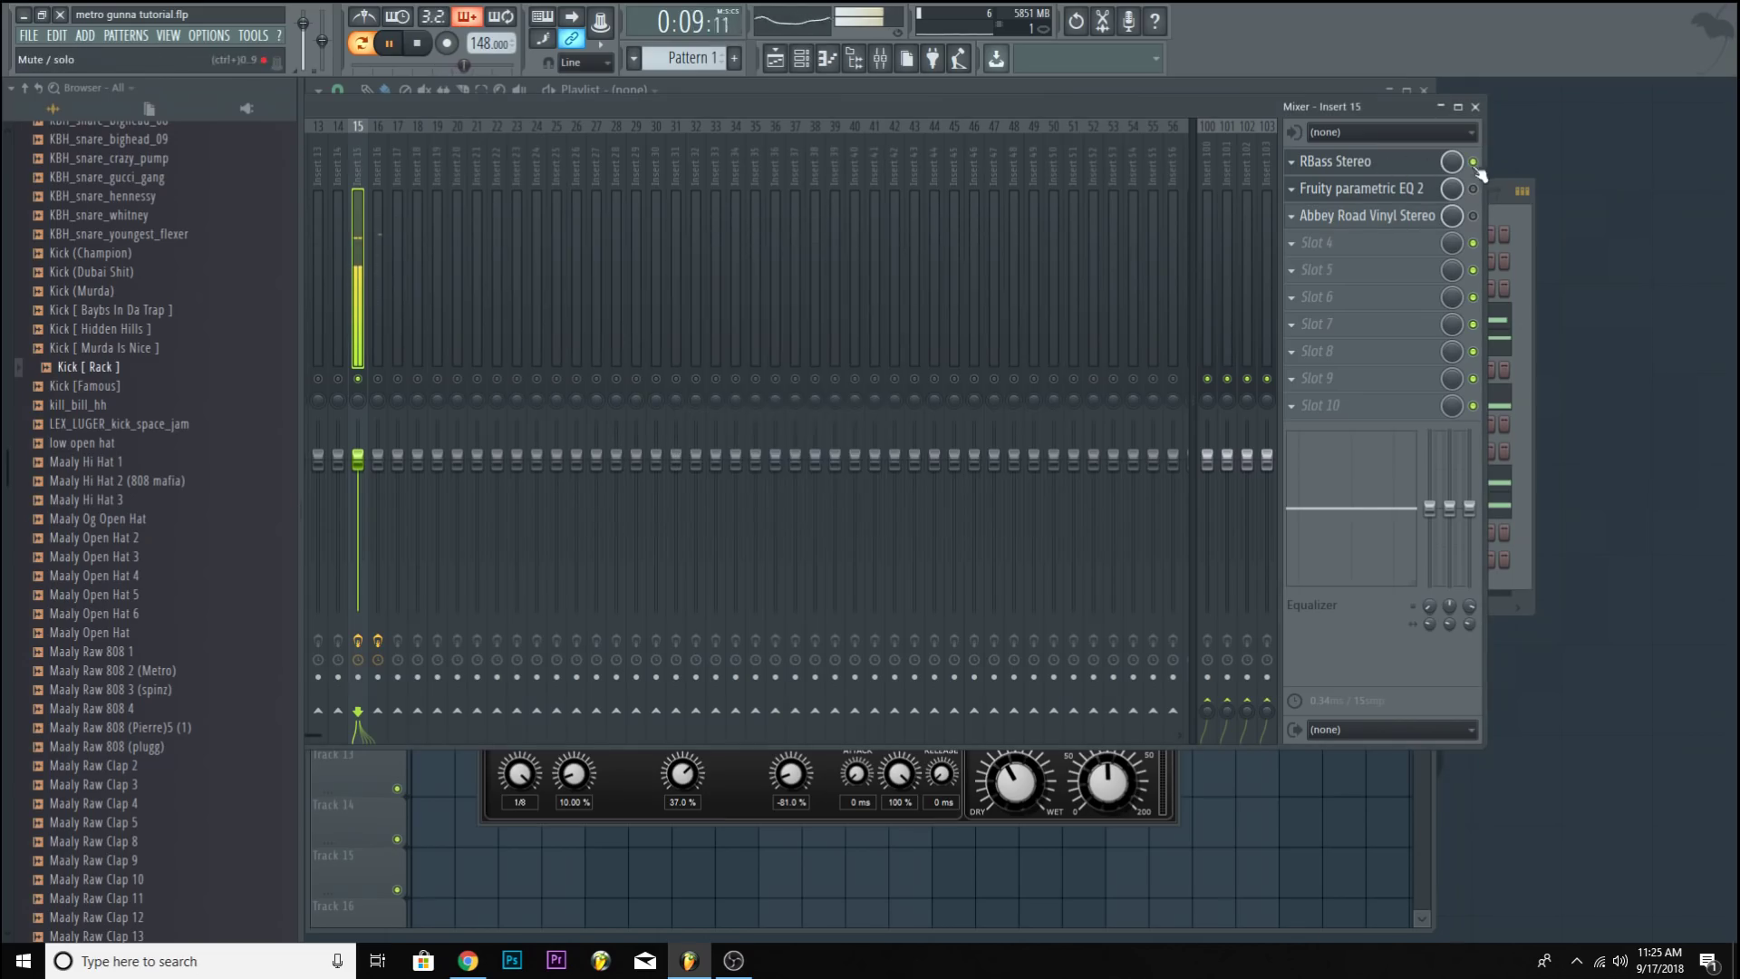
left_click(1378, 166)
left_click(1378, 166)
left_click(1378, 165)
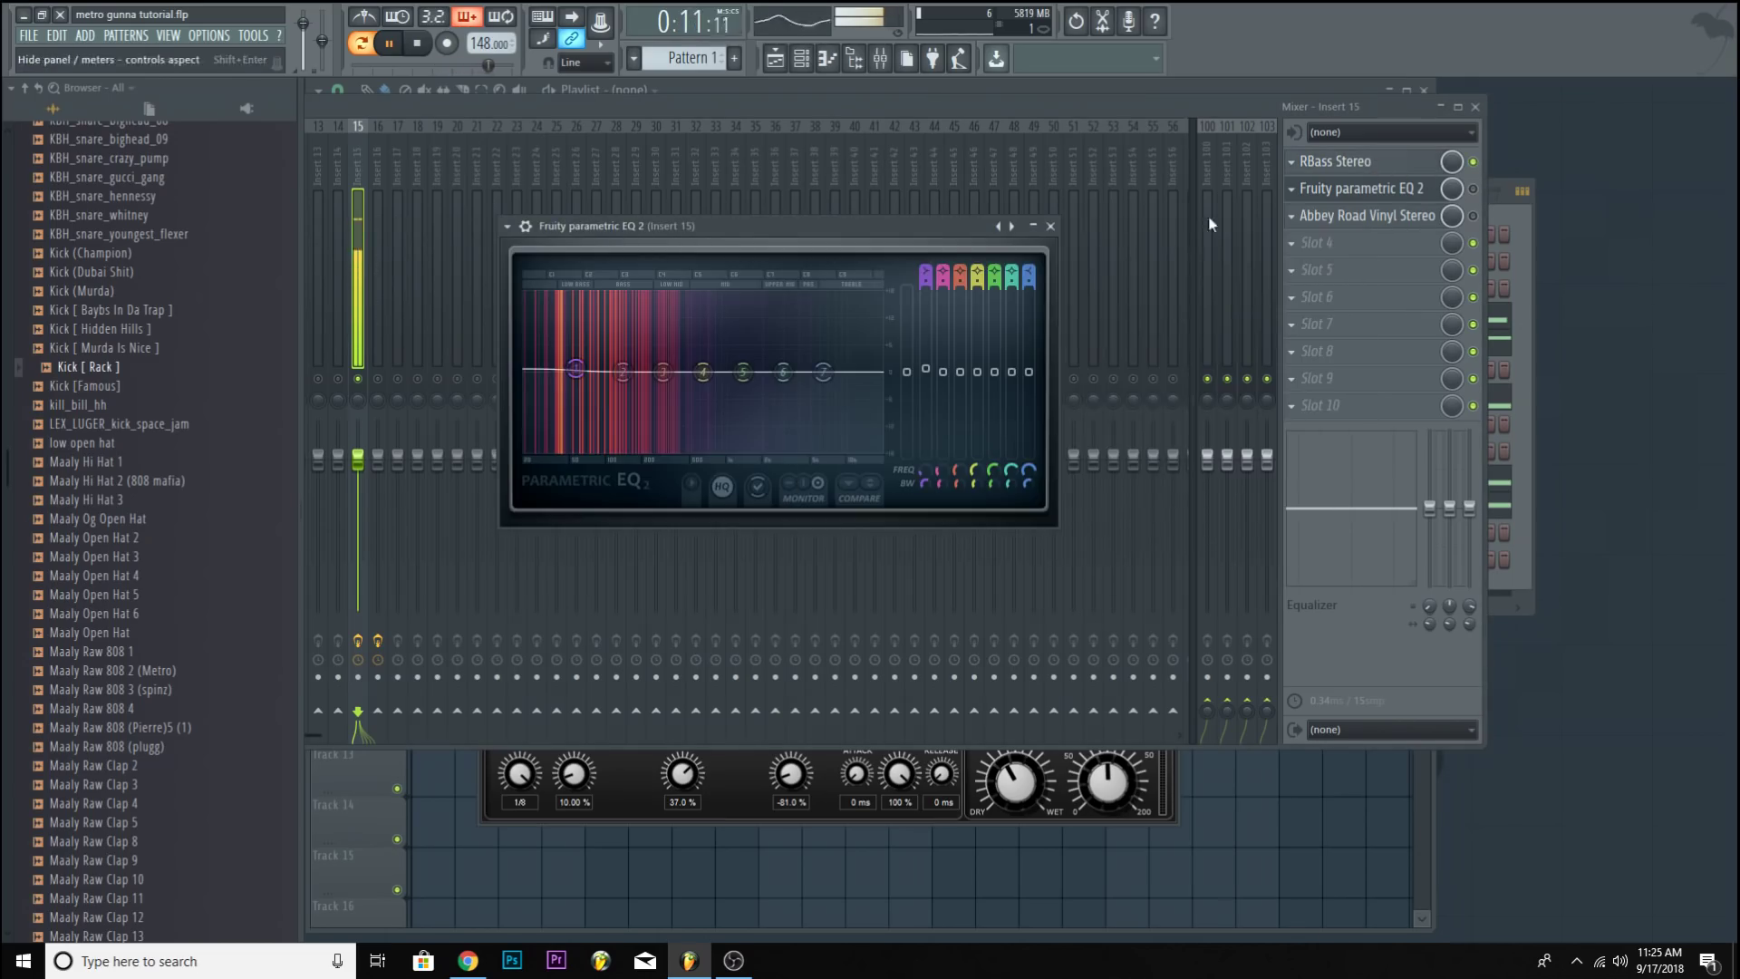
Stop playback and set RBass Stereo on insert 15 to 55 Hz with an intensity of 10.9 dB.
left_click(1324, 188)
left_click(1332, 162)
key("space")
left_click_drag(1140, 415, 1141, 387)
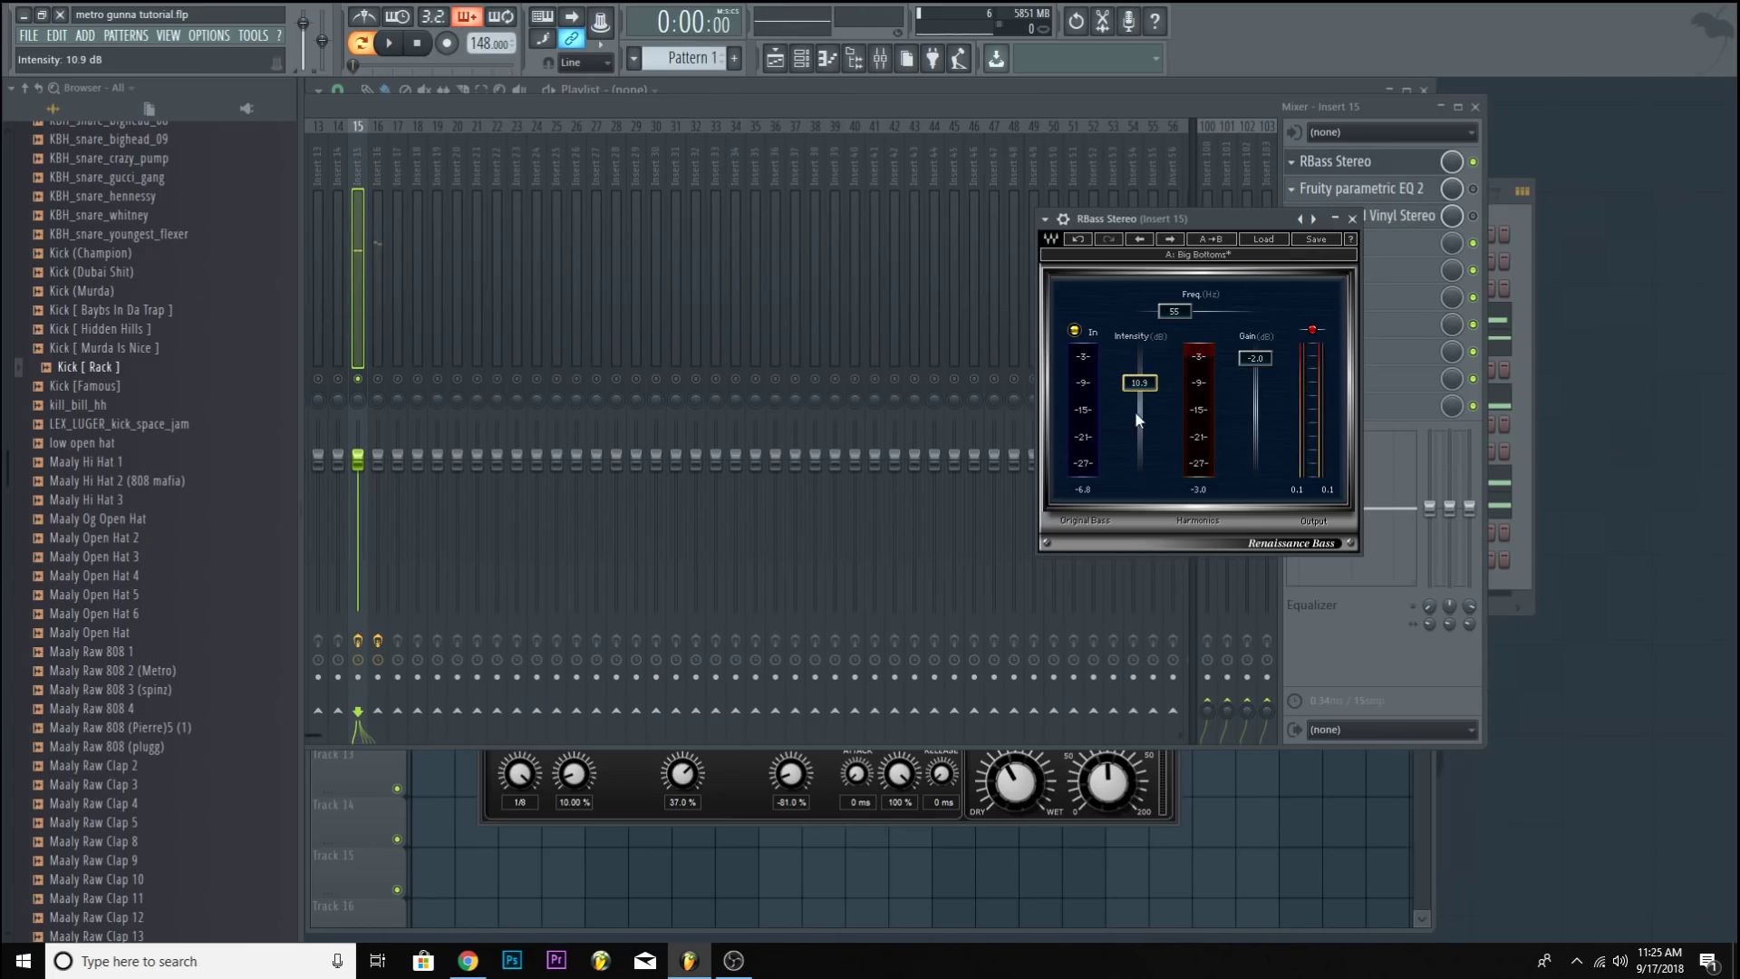
Play the pattern, re-enable insert 15's EQ, and cut band 1 by a little over 1 dB at about 55 Hz.
left_click(391, 46)
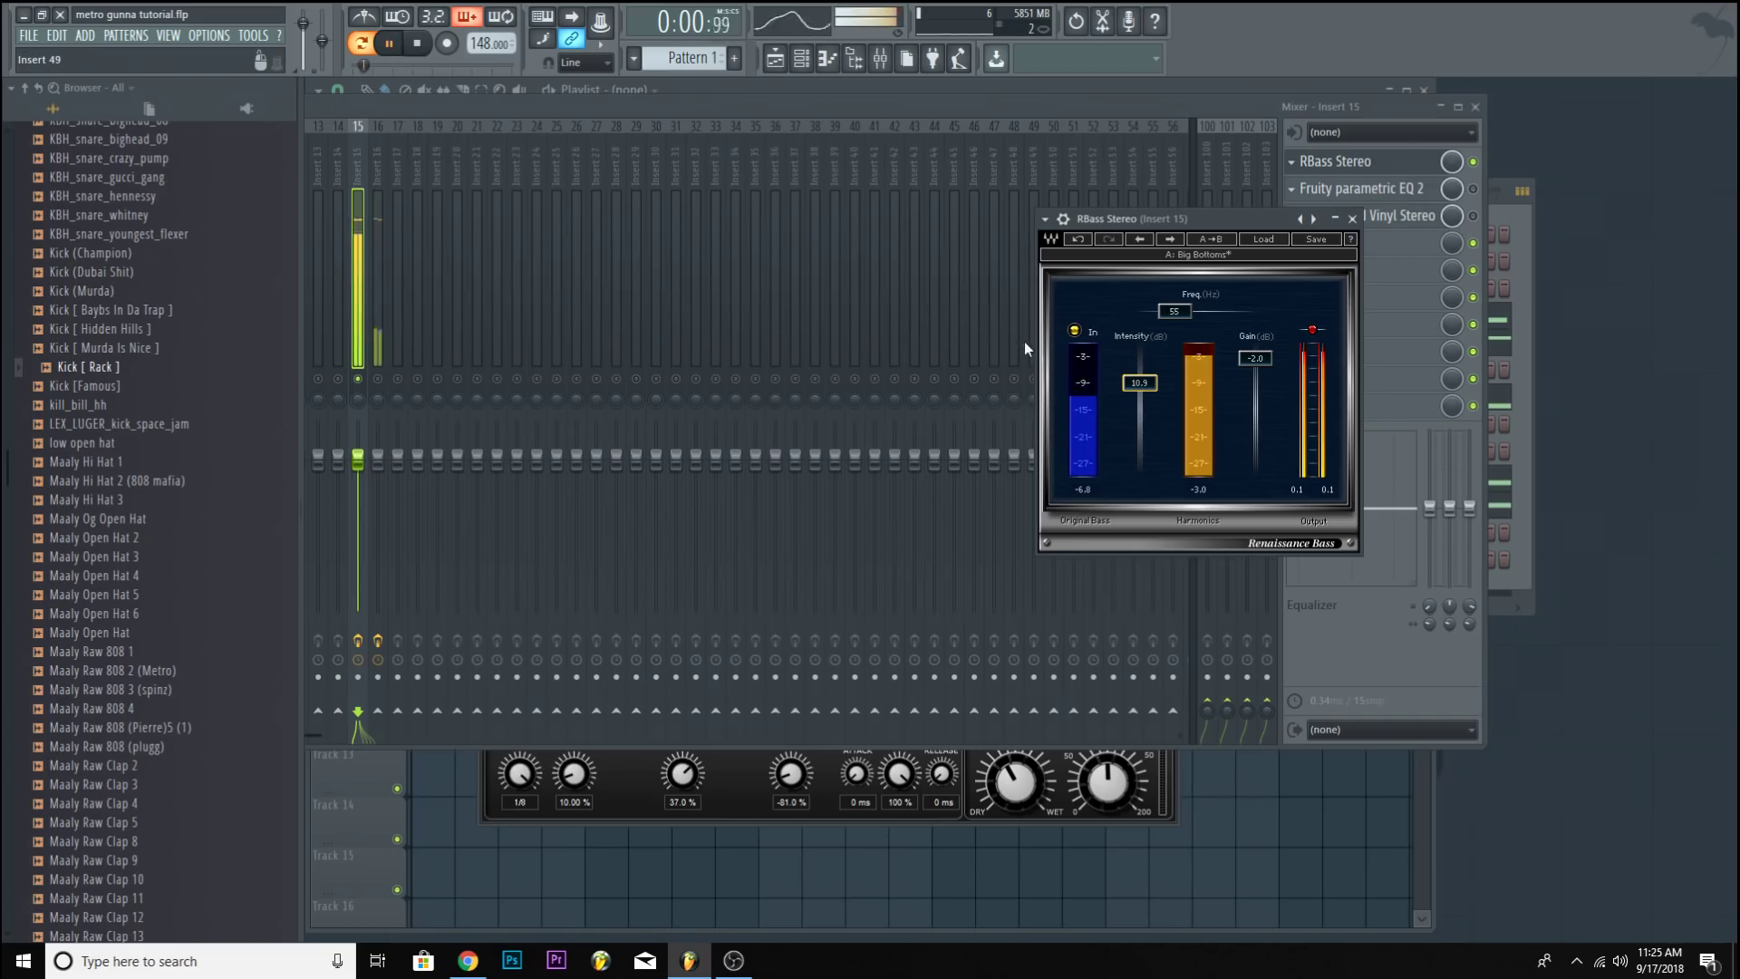
left_click(1430, 192)
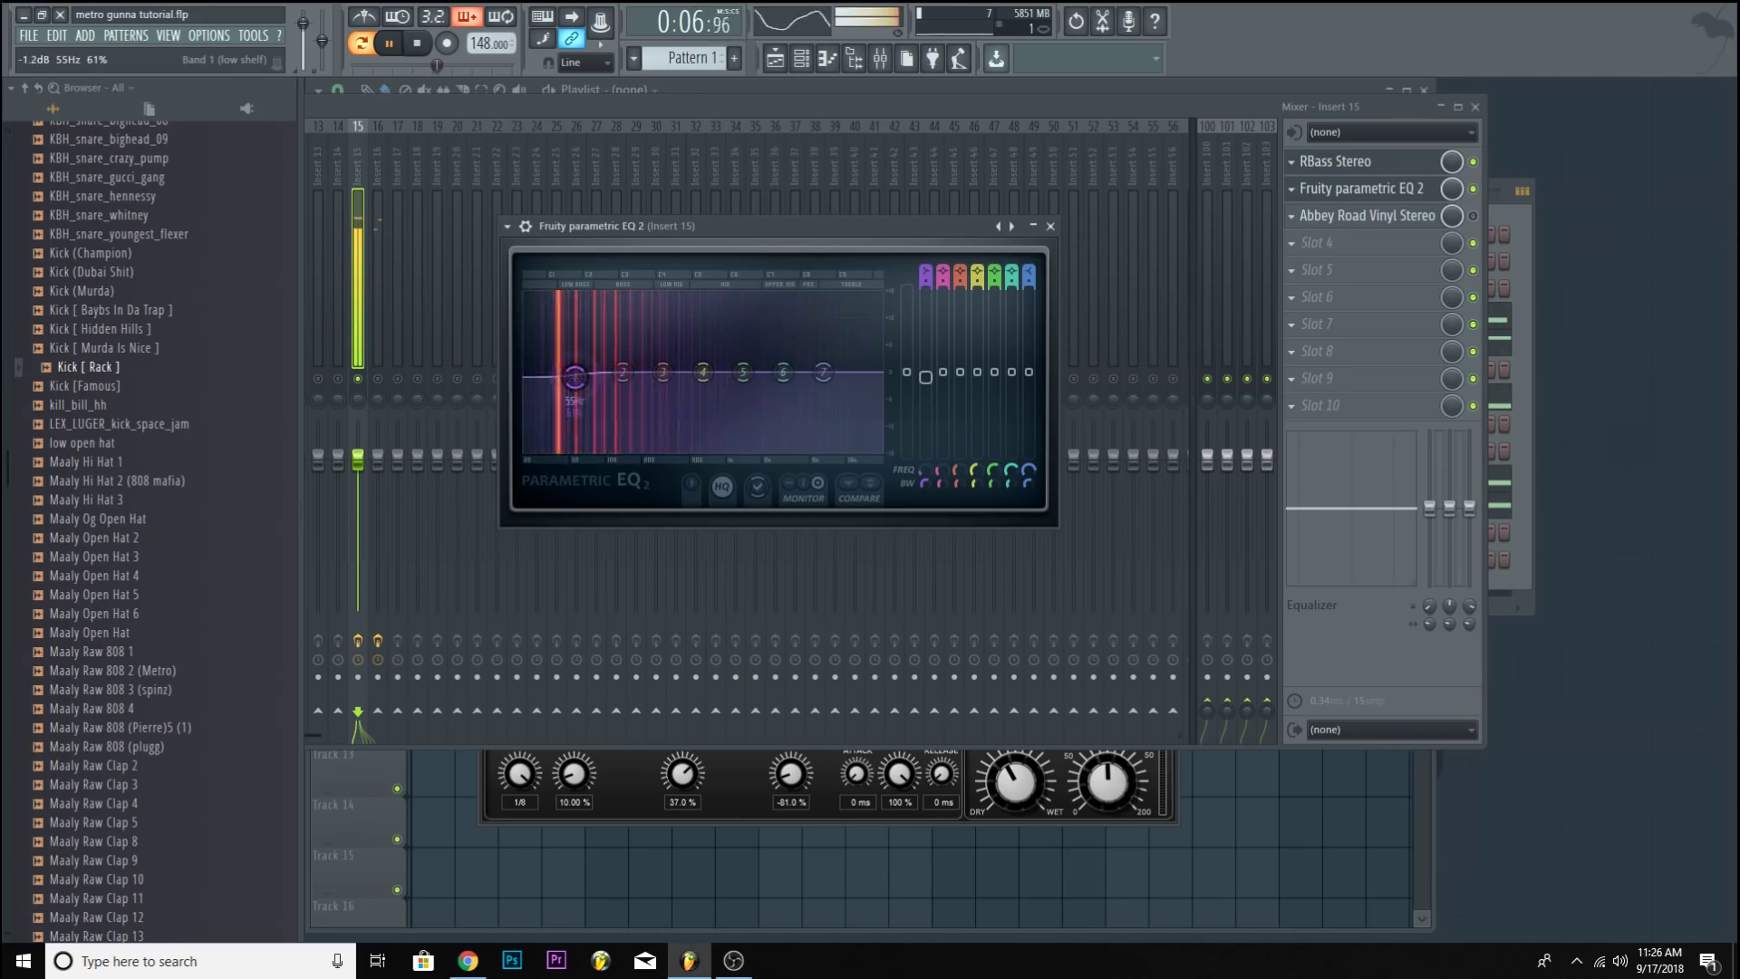
left_click_drag(583, 369, 603, 436)
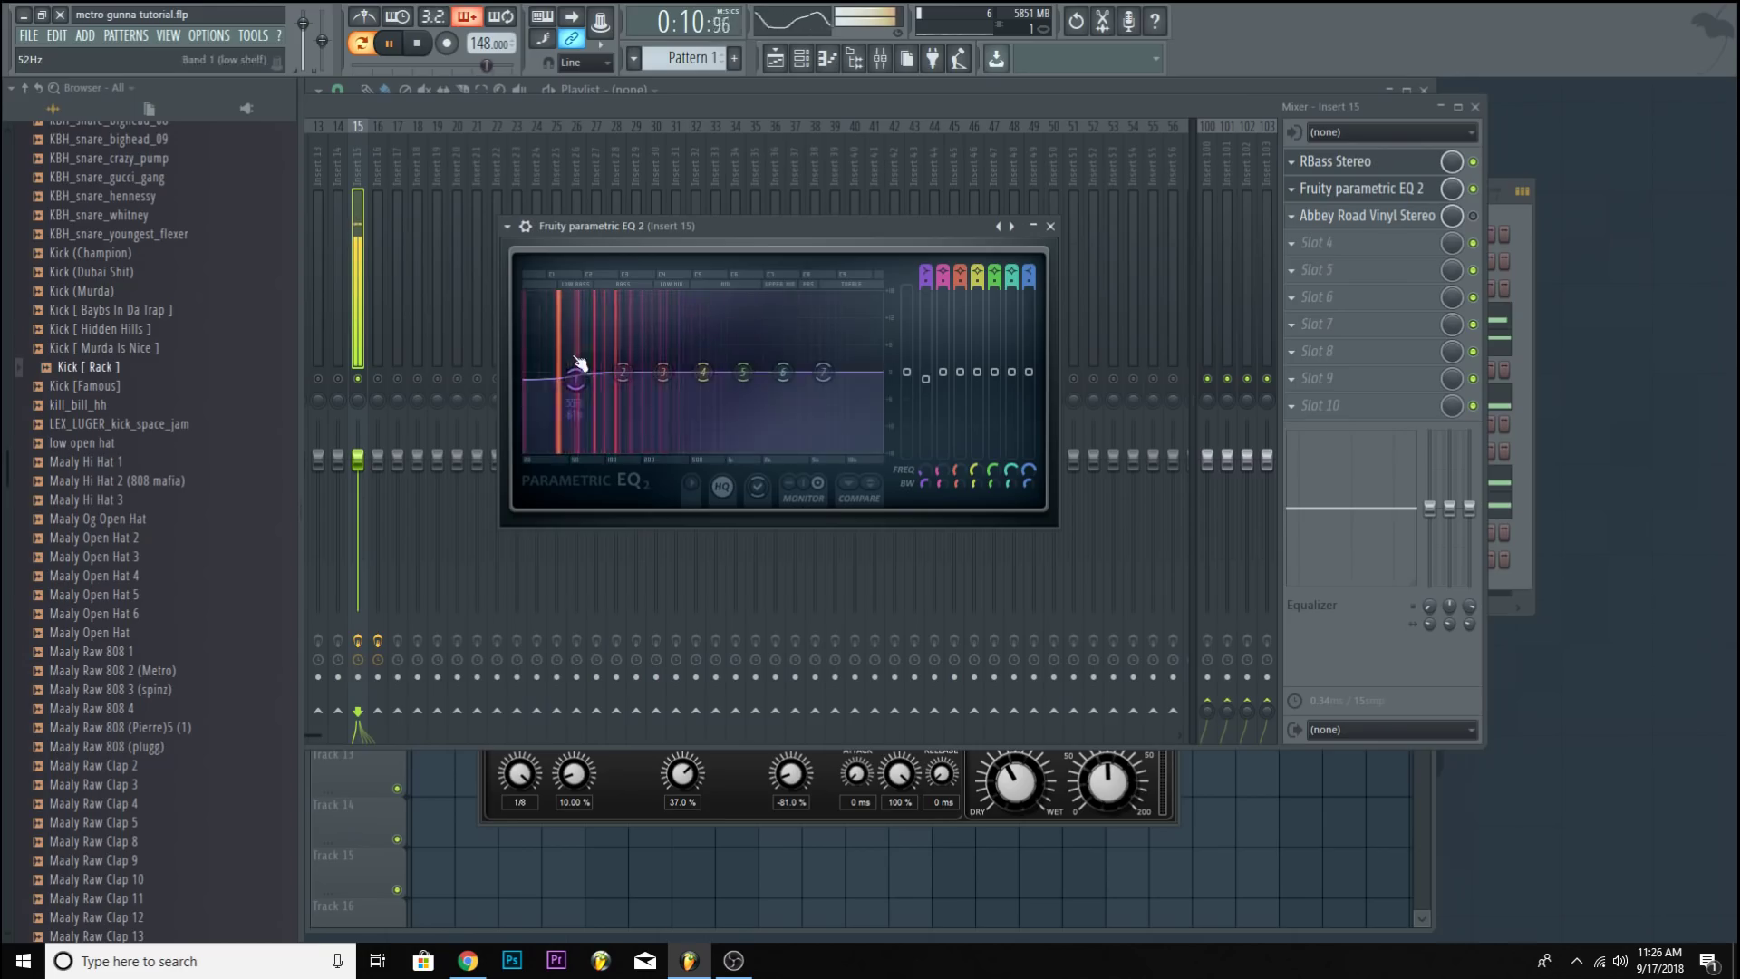
key("space")
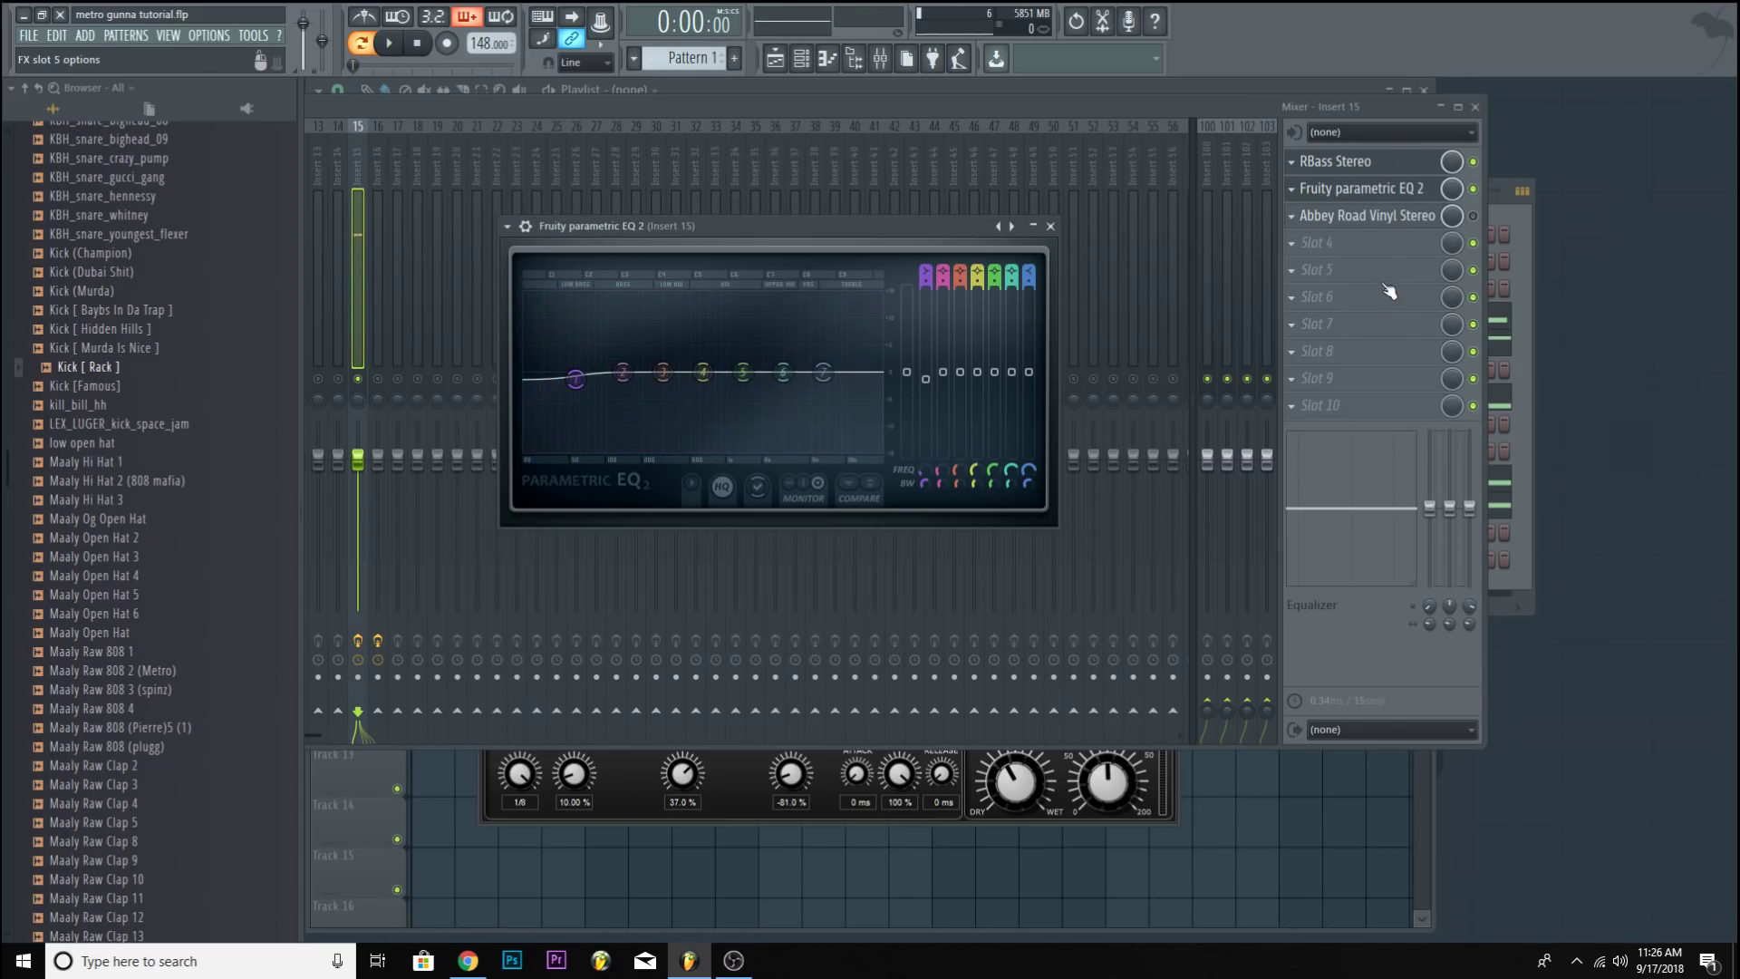
Bypass RBass Stereo on insert 15 and reset band 1 of its parametric EQ.
left_click(1473, 162)
left_click(1409, 192)
right_click(1396, 193)
left_click(1389, 193)
right_click(579, 379)
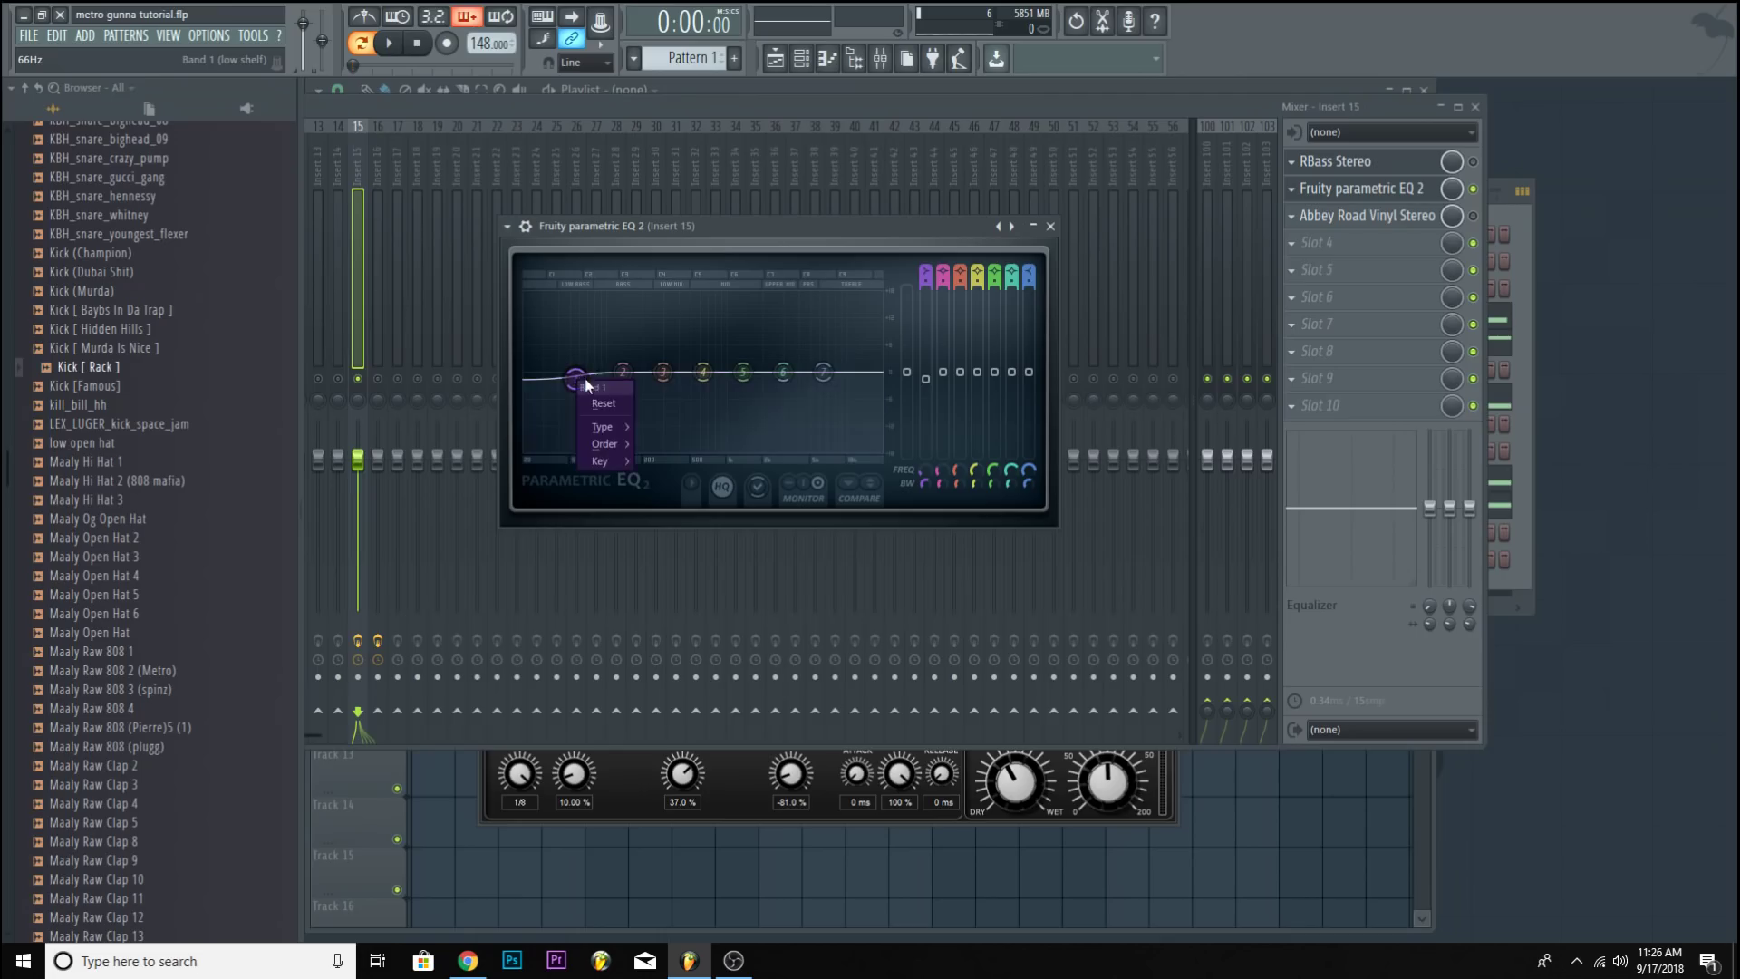
left_click(603, 405)
Move EQ band 2 to about 54 Hz, narrow its bandwidth, and adjust its boost while auditioning the pattern.
left_click_drag(625, 379, 586, 376)
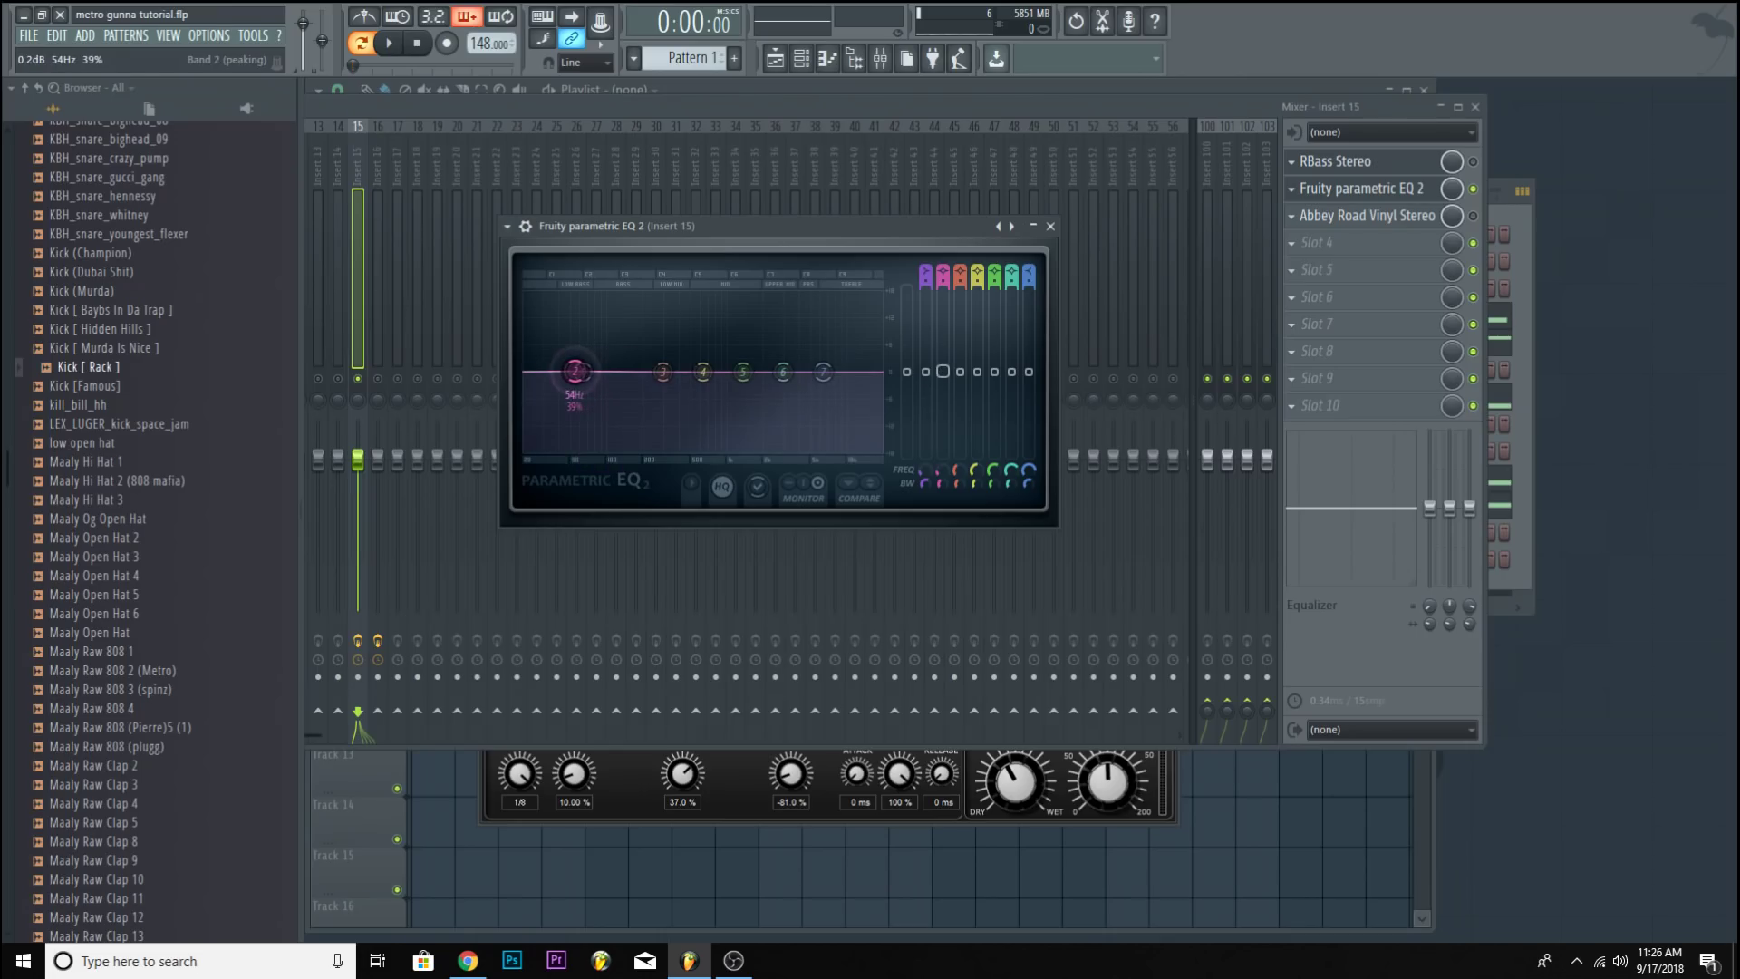
left_click_drag(939, 485, 939, 510)
left_click_drag(577, 373, 577, 356)
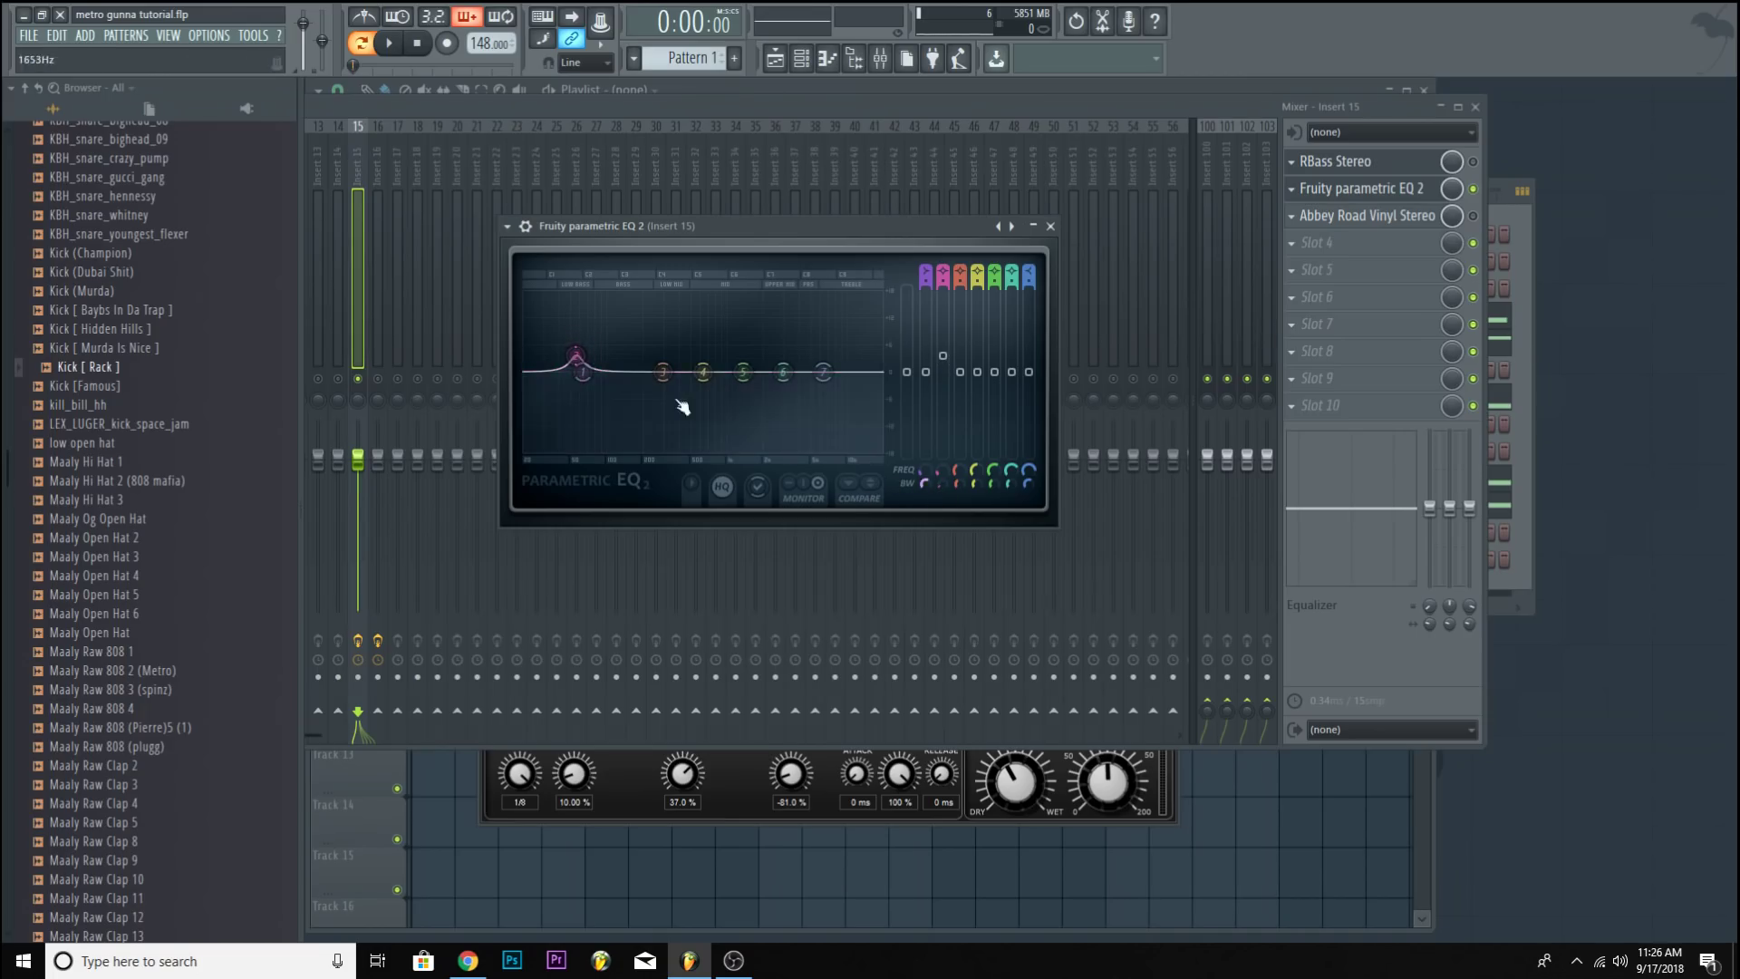
key("space")
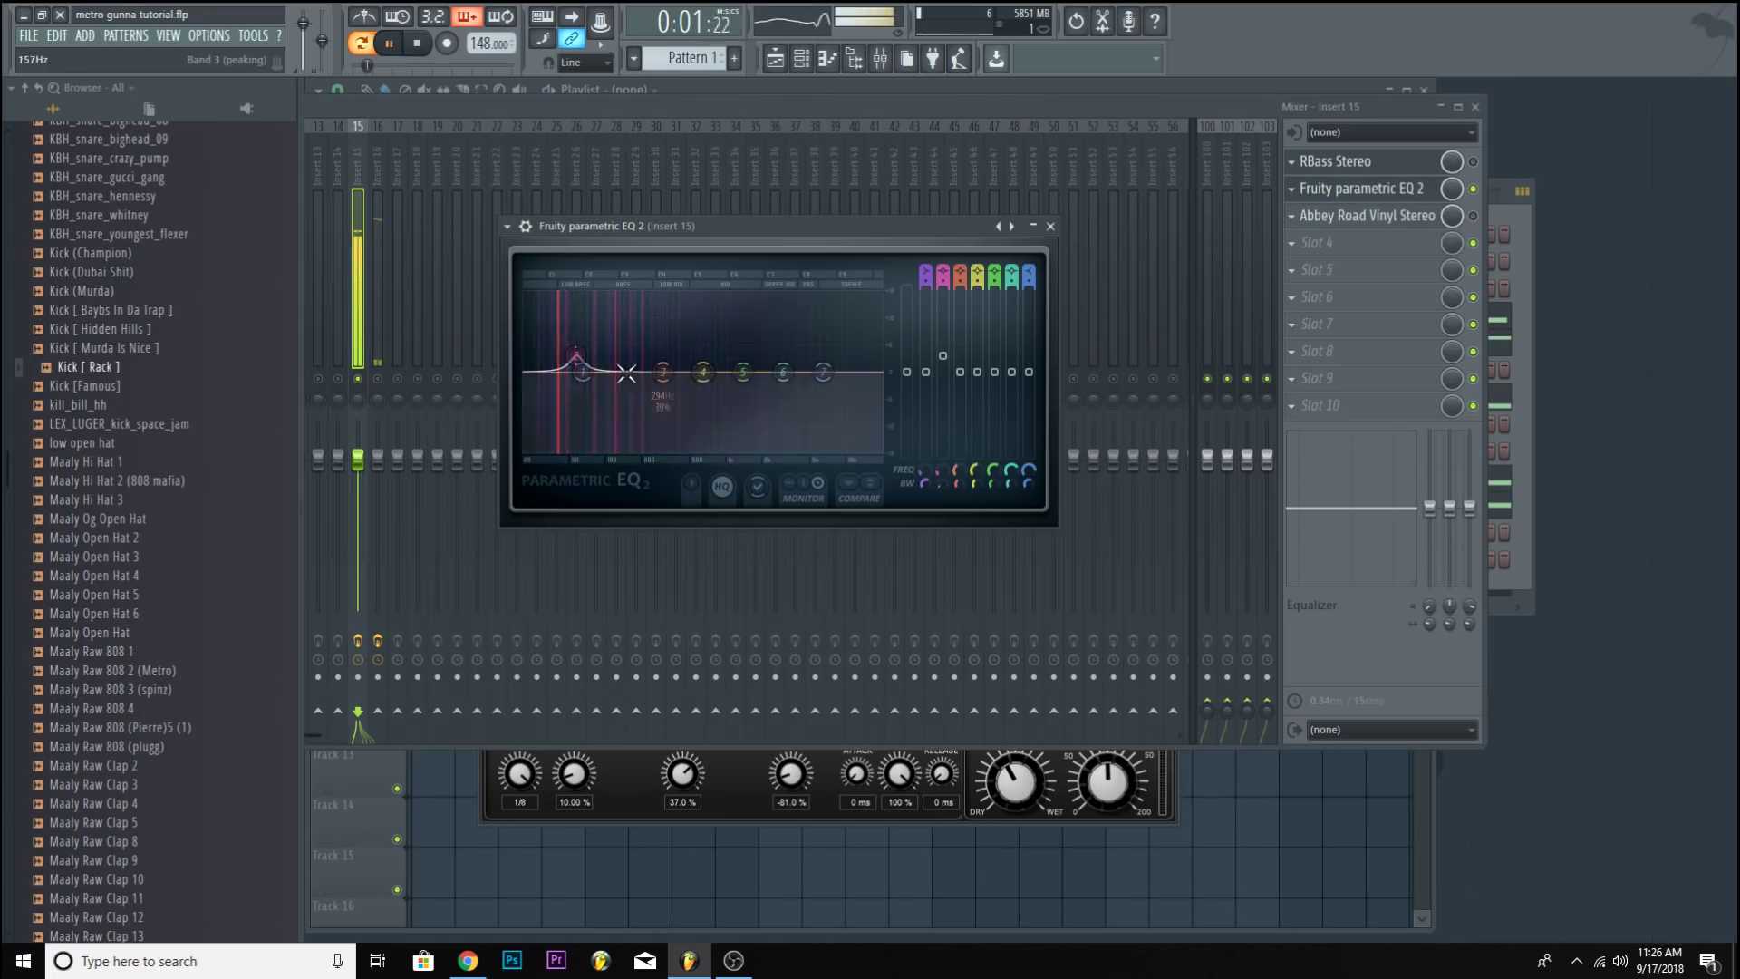
mouse_move(585, 360)
left_mouse_down()
mouse_move(574, 309)
mouse_move(575, 349)
left_mouse_up()
left_click(389, 43)
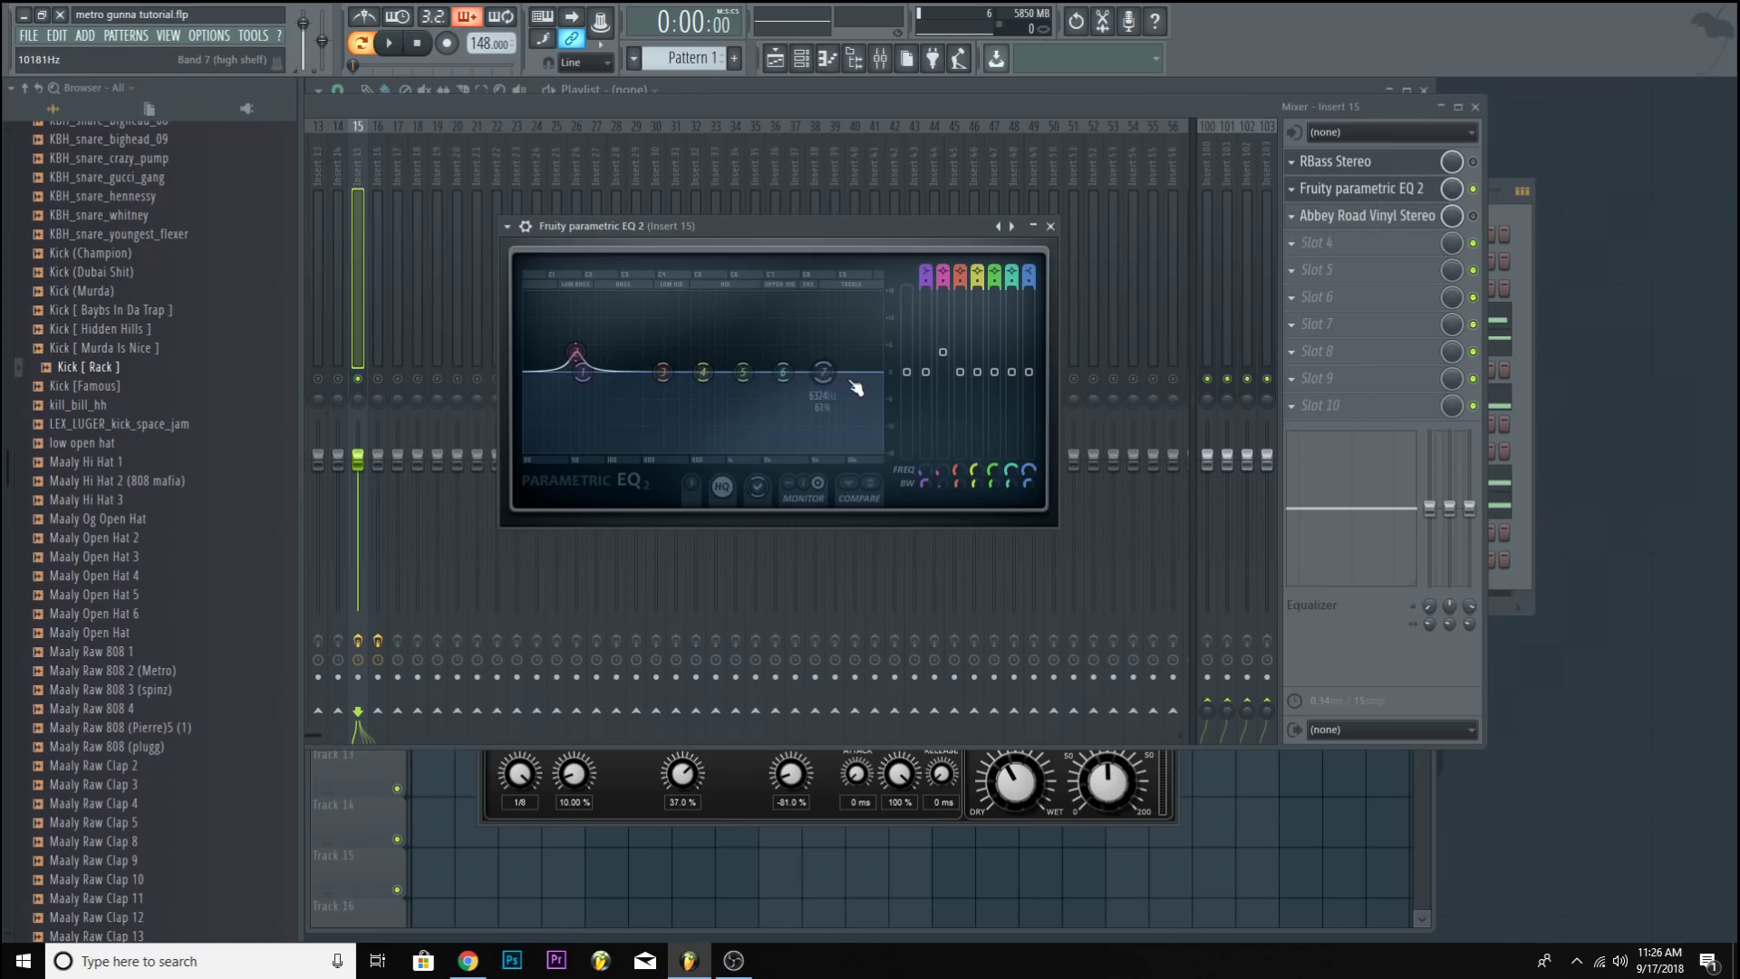
Replace the 808 channel's sample in the channel rack with 808 [Laurent] from the browser.
left_click_drag(804, 236, 852, 236)
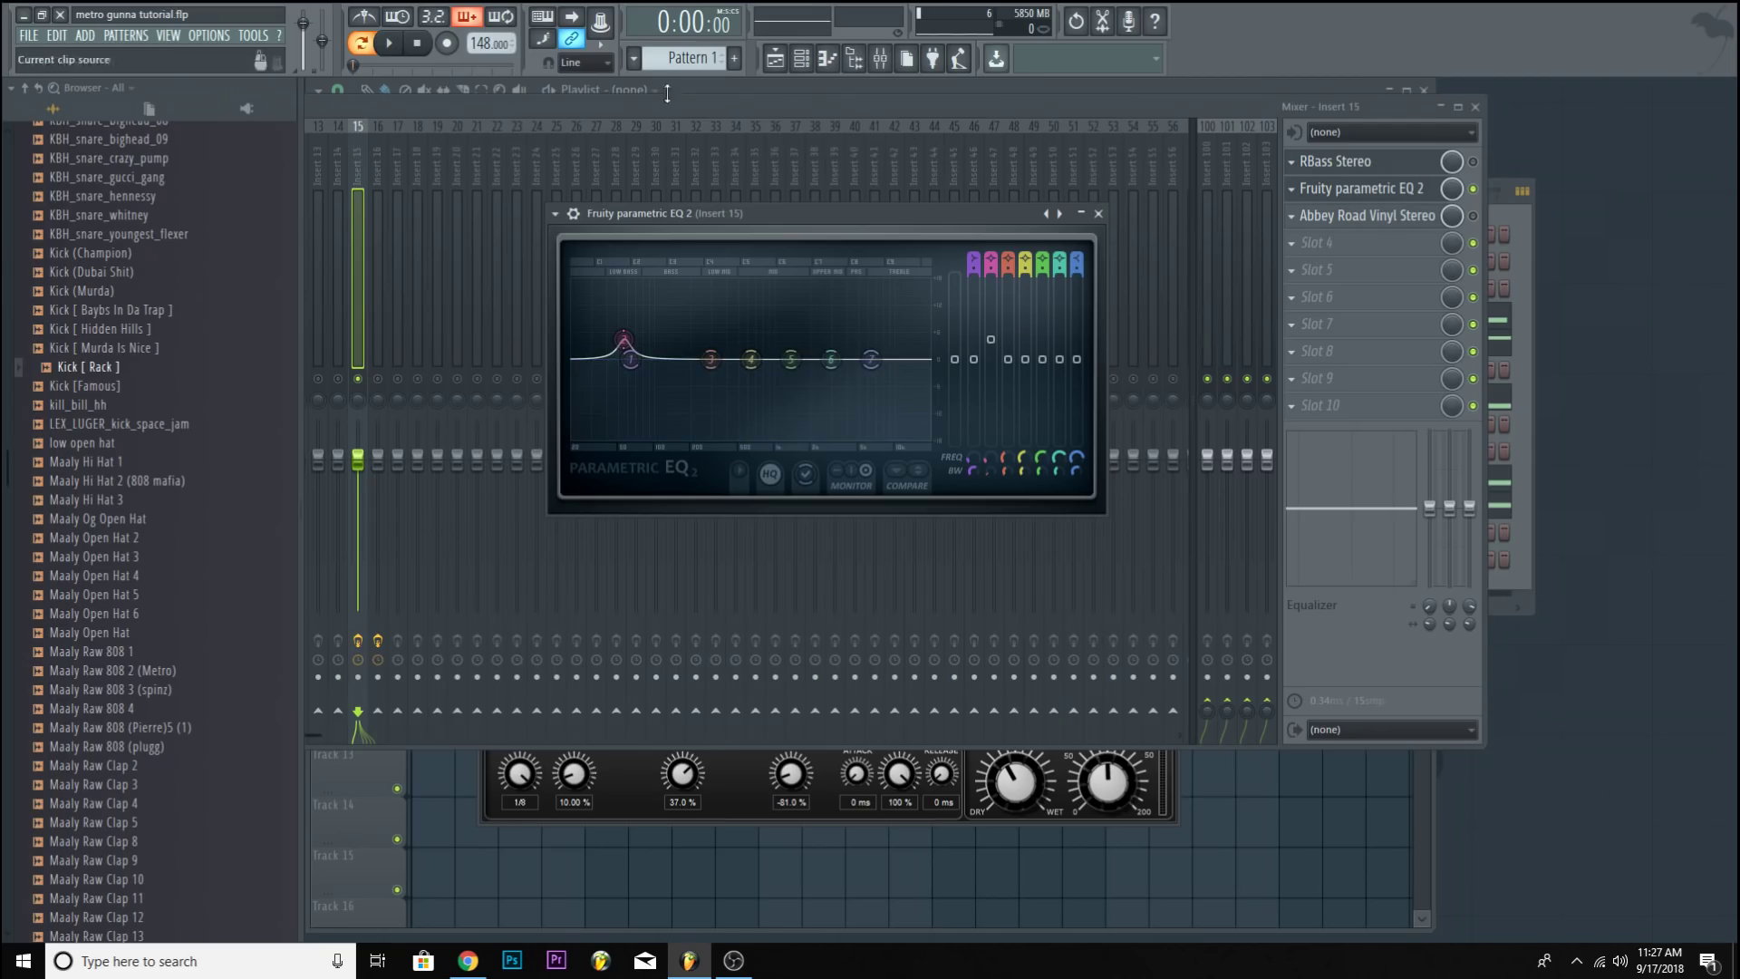
left_click_drag(927, 109, 1234, 109)
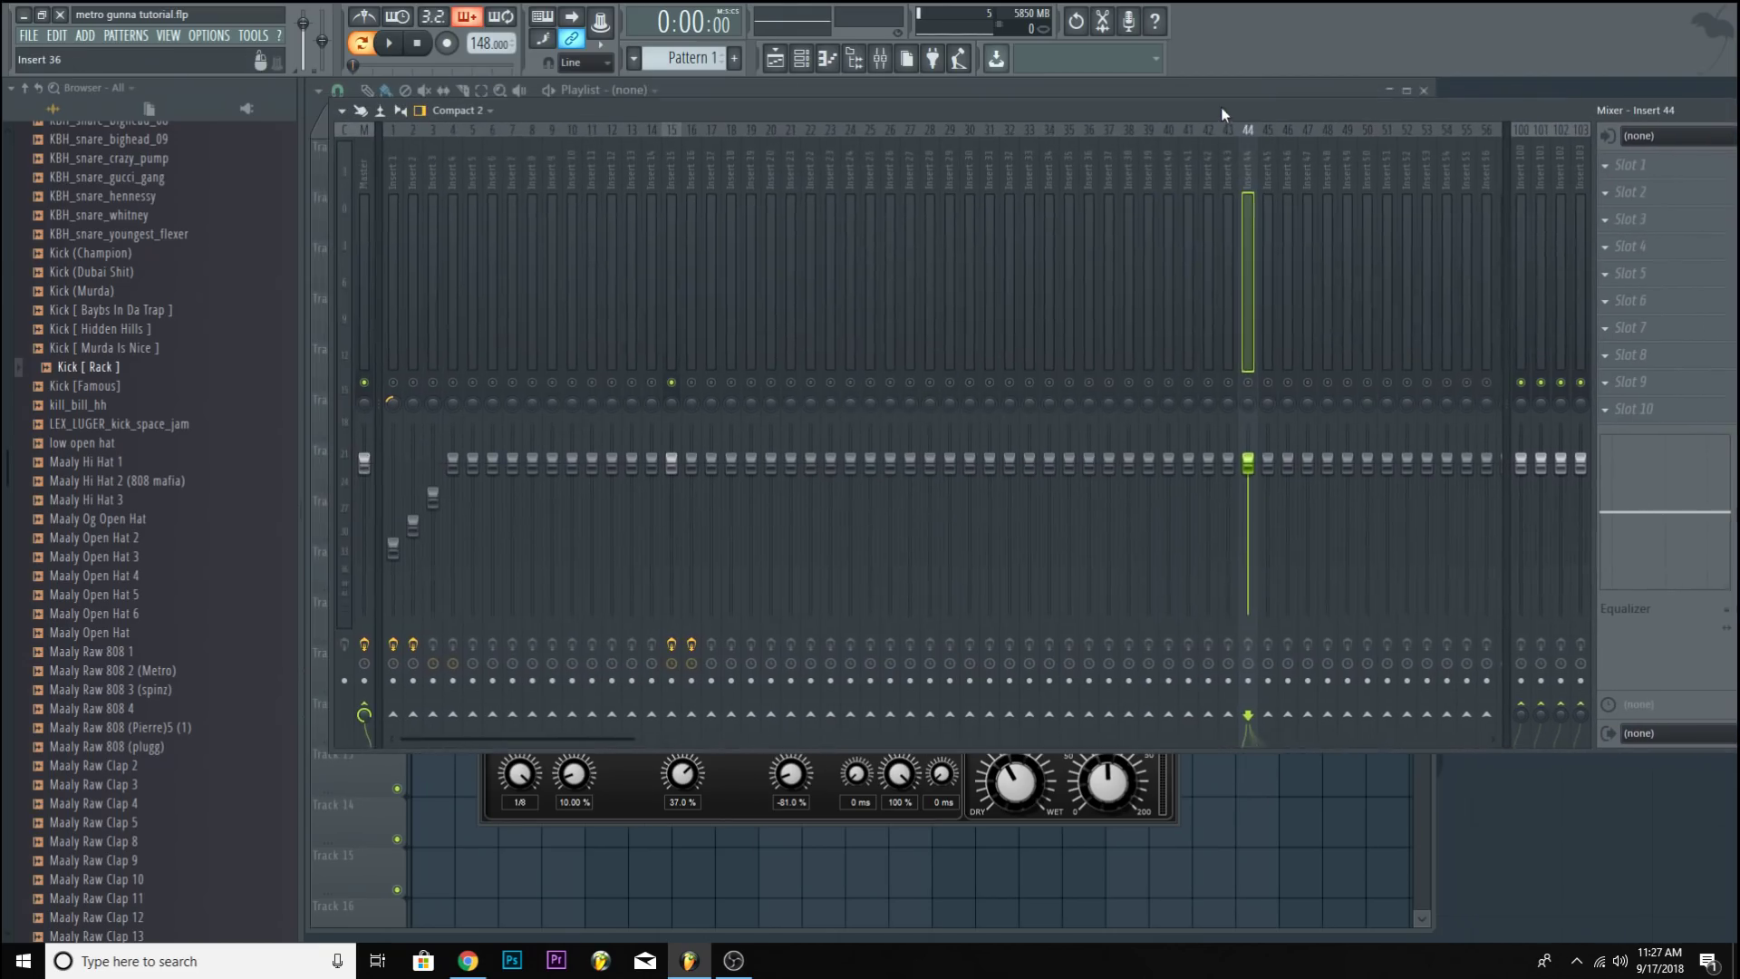
left_click(677, 254)
left_click(801, 59)
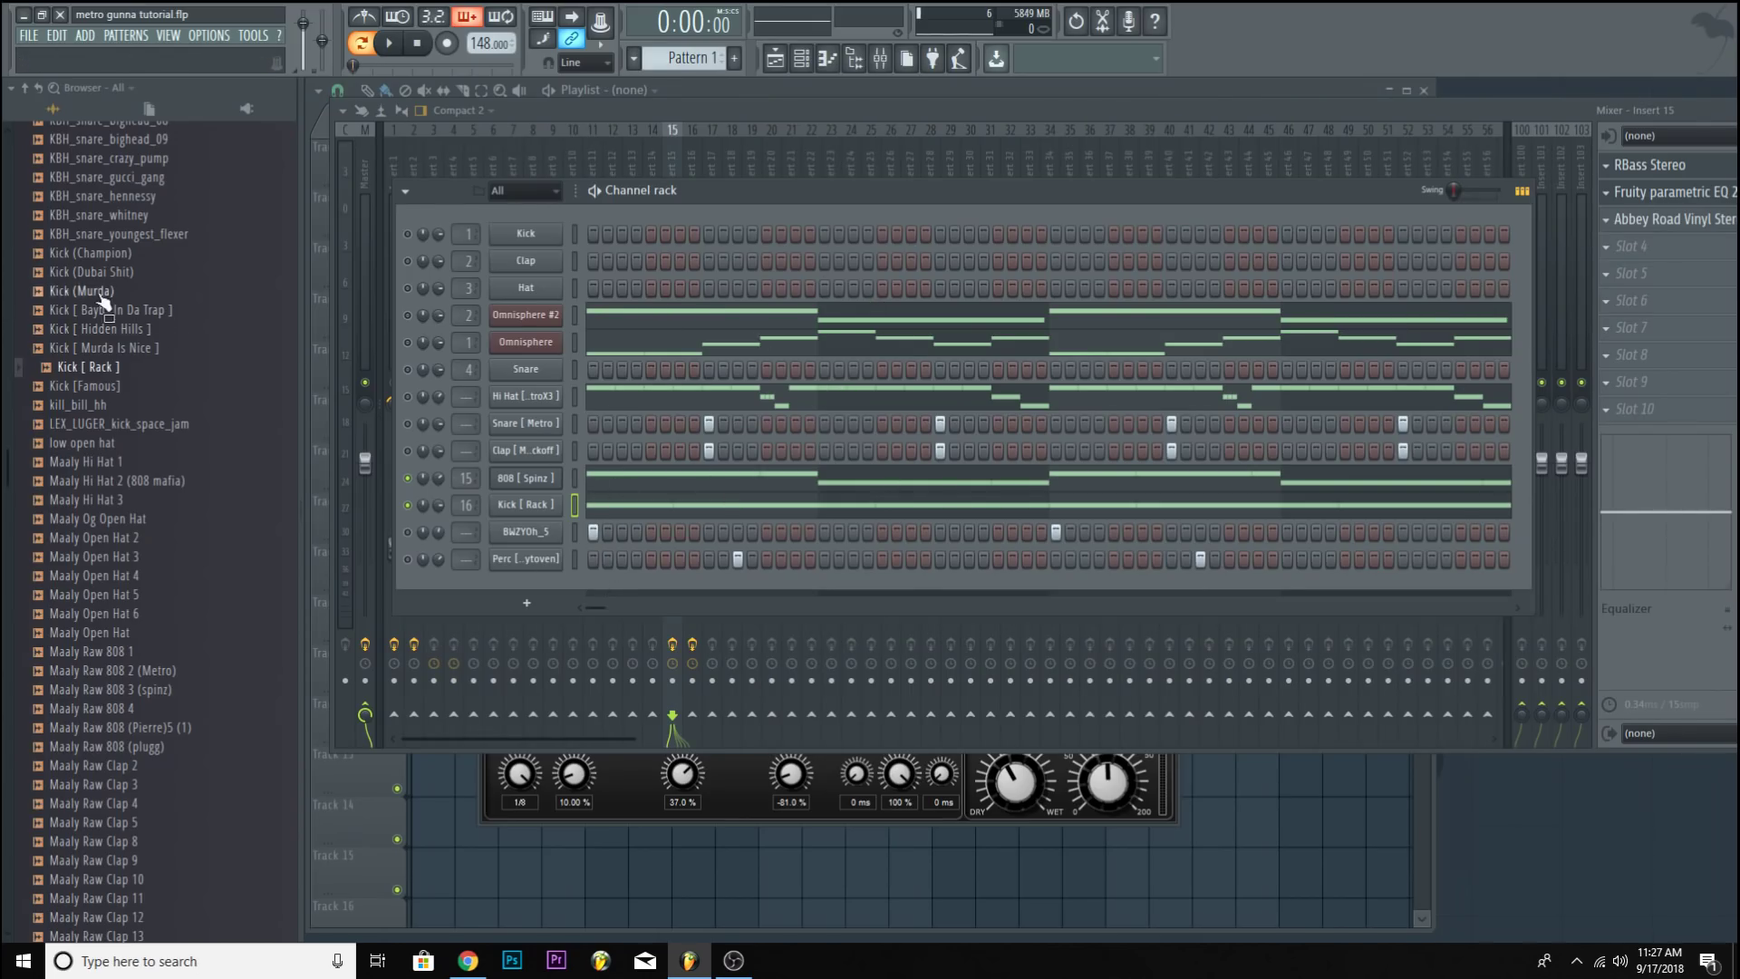
left_click_drag(8, 469, 44, 275)
left_click_drag(102, 527, 114, 524)
left_click_drag(95, 507, 530, 484)
key("F6")
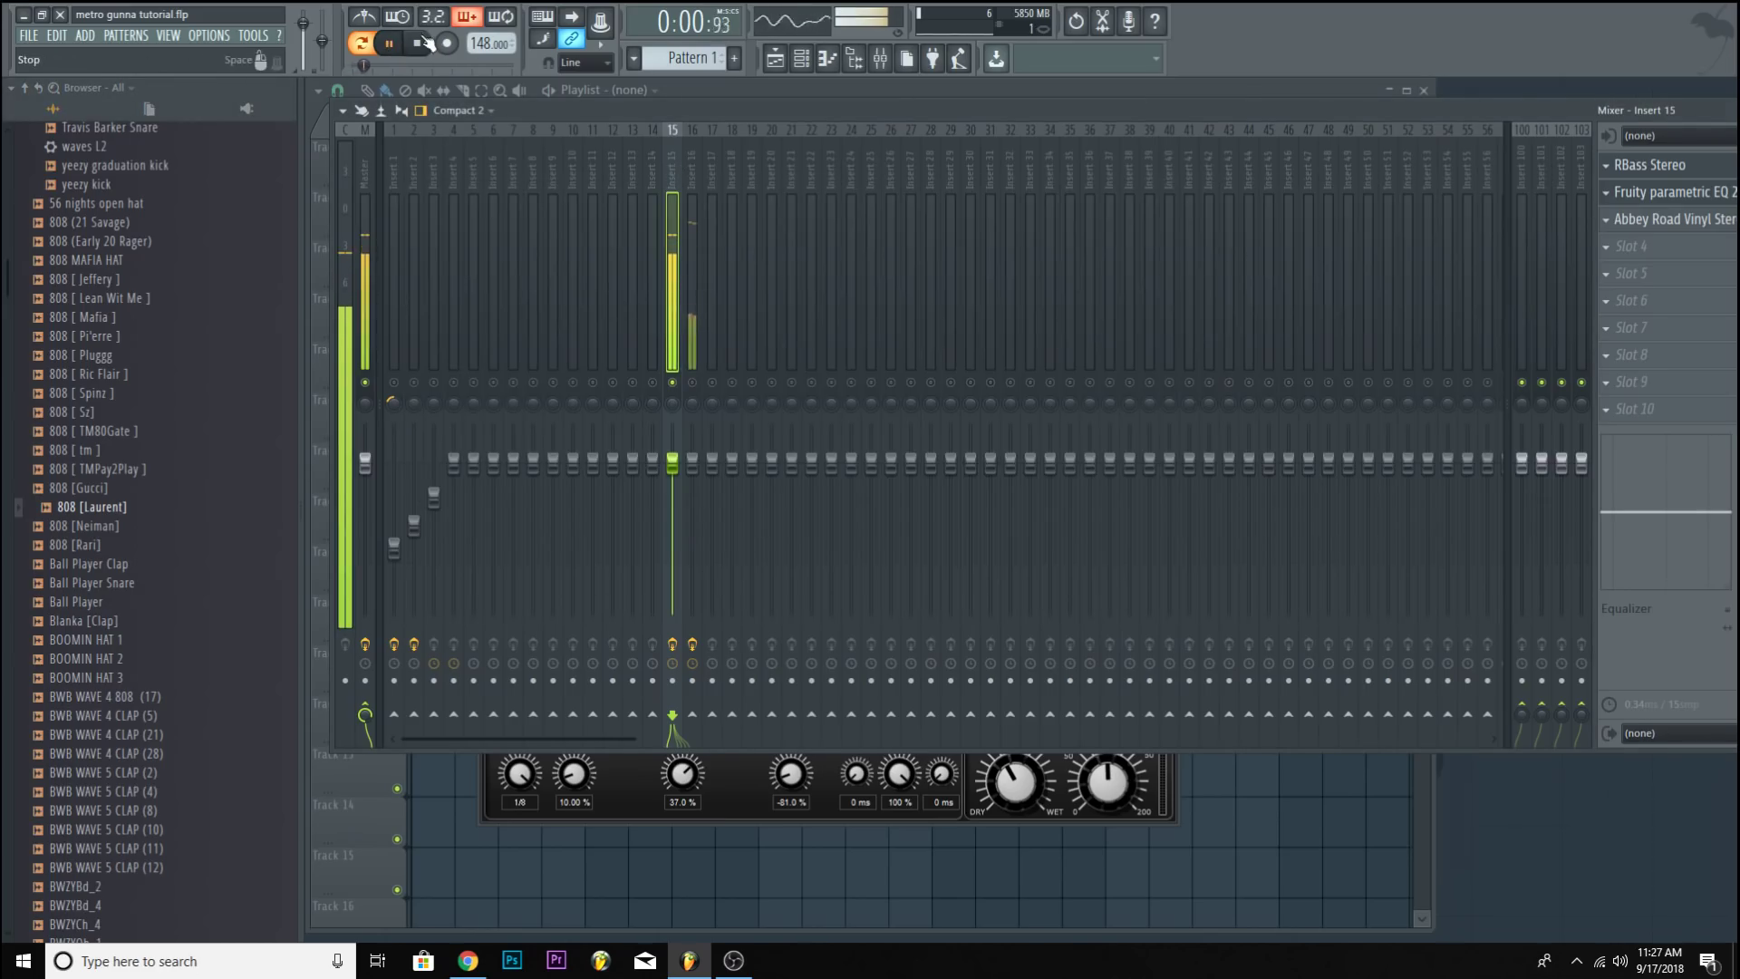
Open the 808 [Laurent] sample in Edison and detect its pitch regions.
left_click(802, 59)
left_click(557, 480)
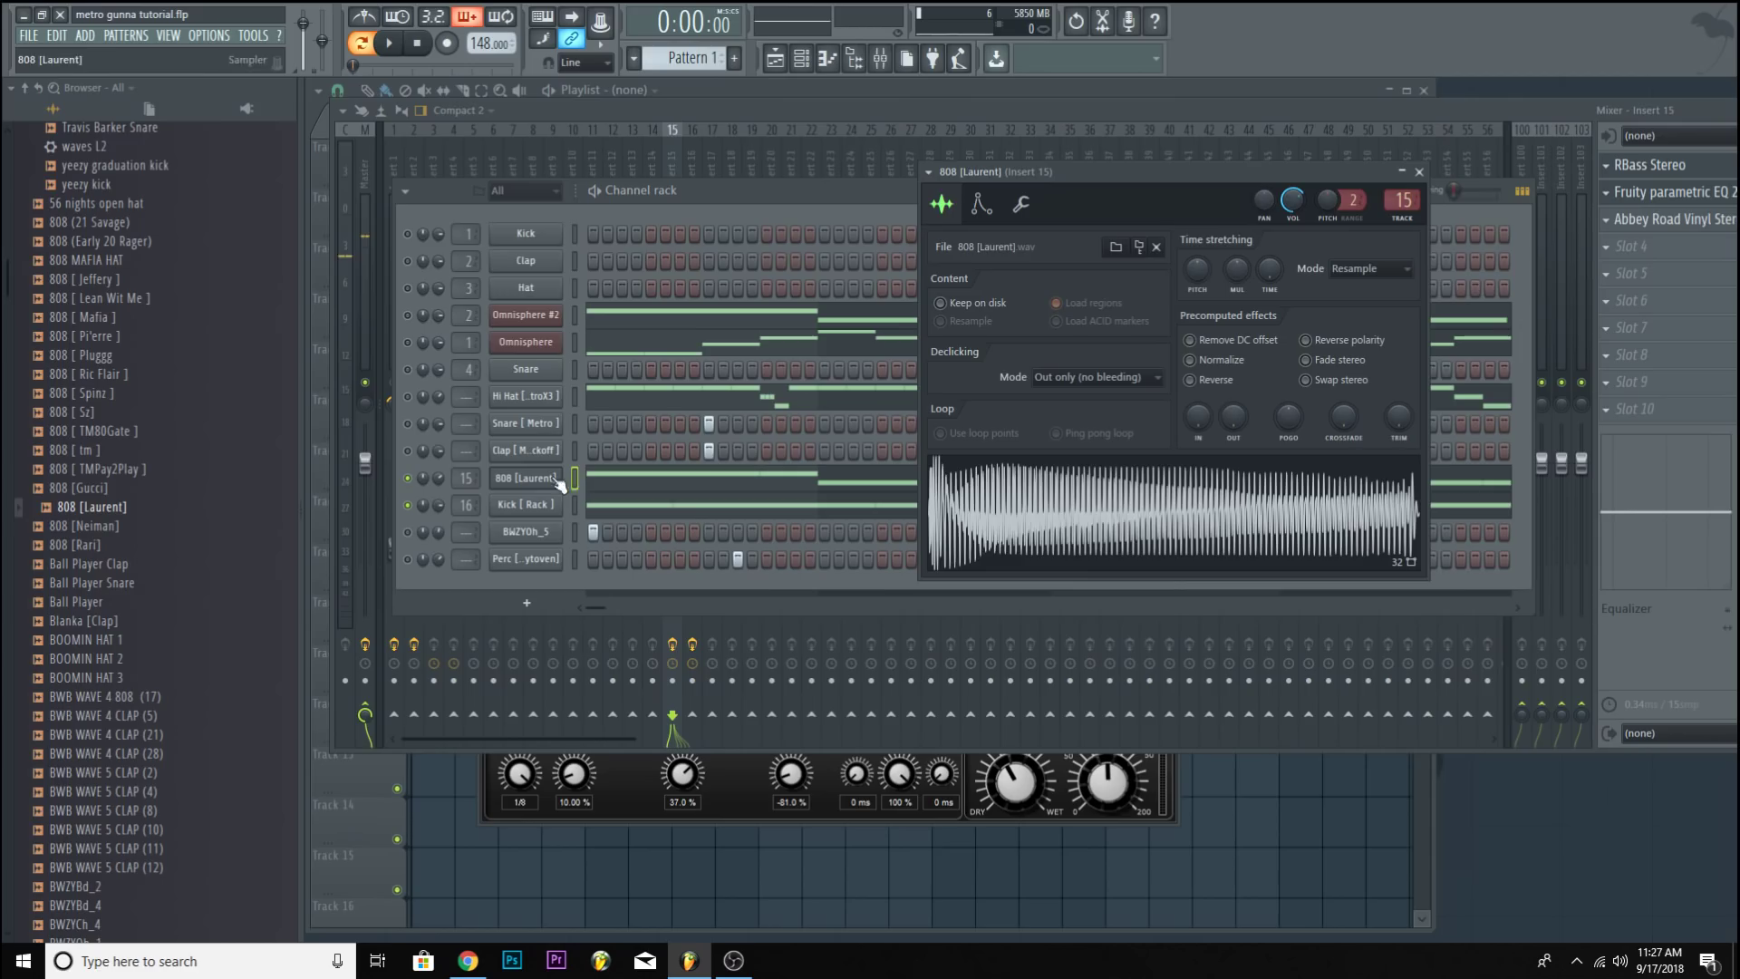
right_click(1009, 519)
left_click(1036, 569)
right_click(1049, 402)
mouse_move(1075, 487)
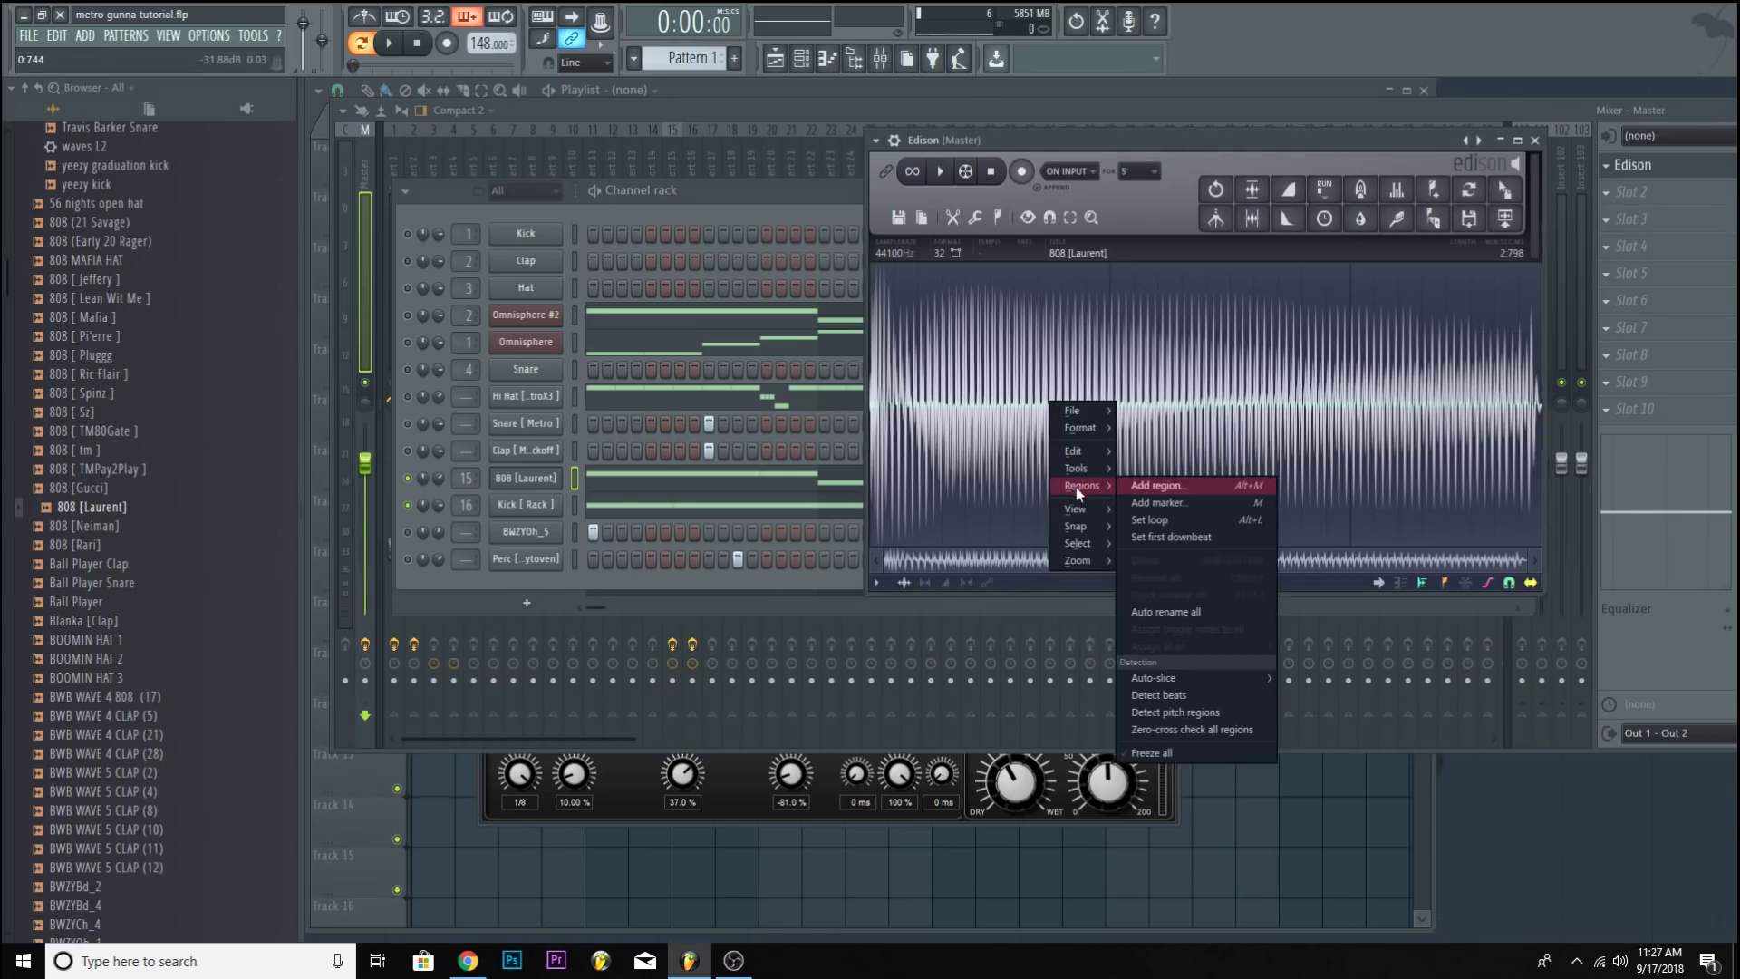
left_click(1170, 709)
scroll(887, 405, "up", 5)
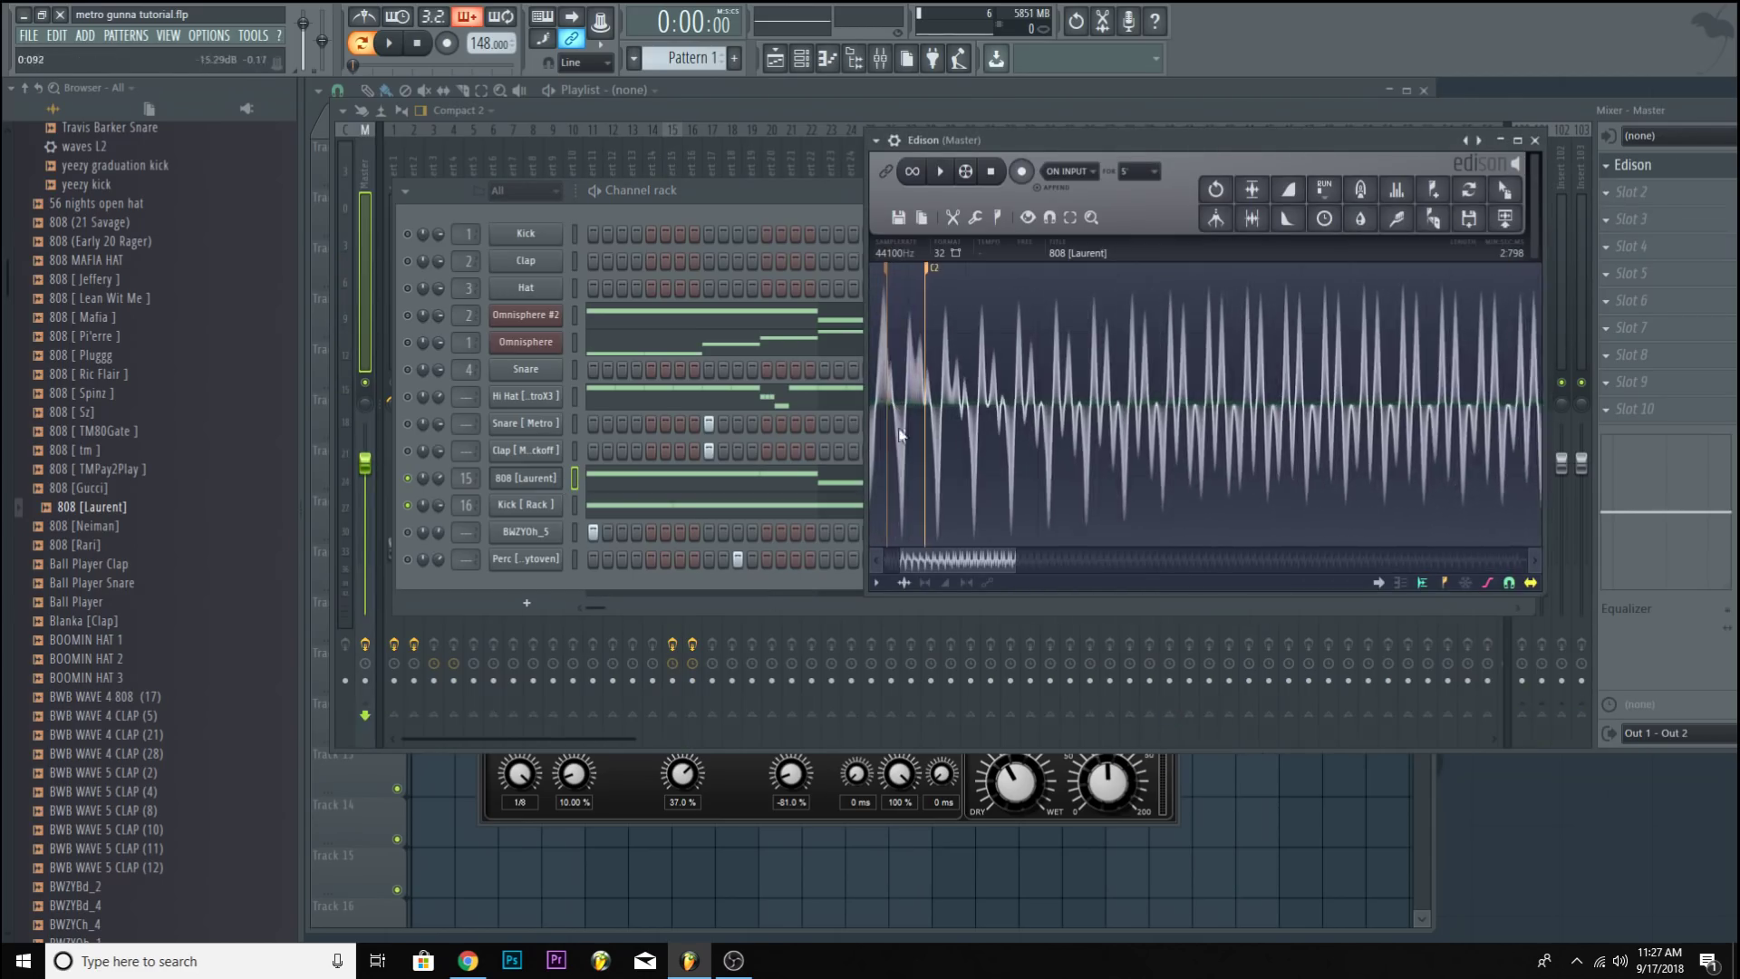
Set the 808 [Laurent] channel's root note to A5.
left_click(540, 481)
left_click(979, 205)
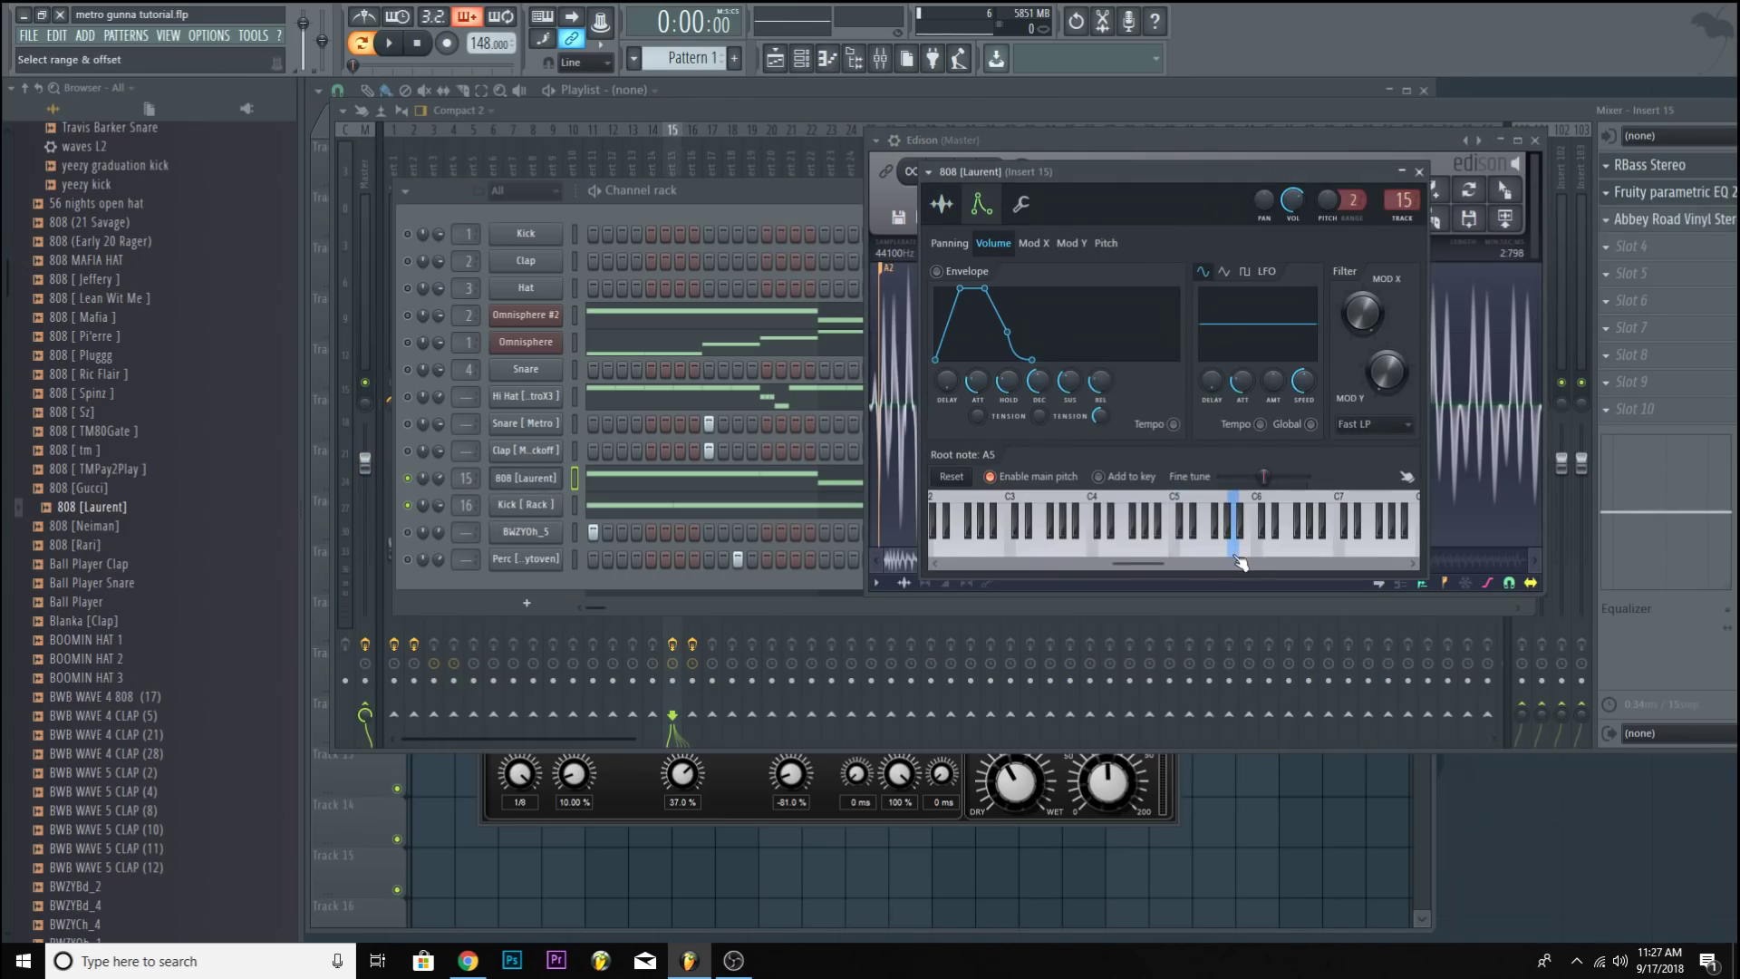
left_click(555, 489)
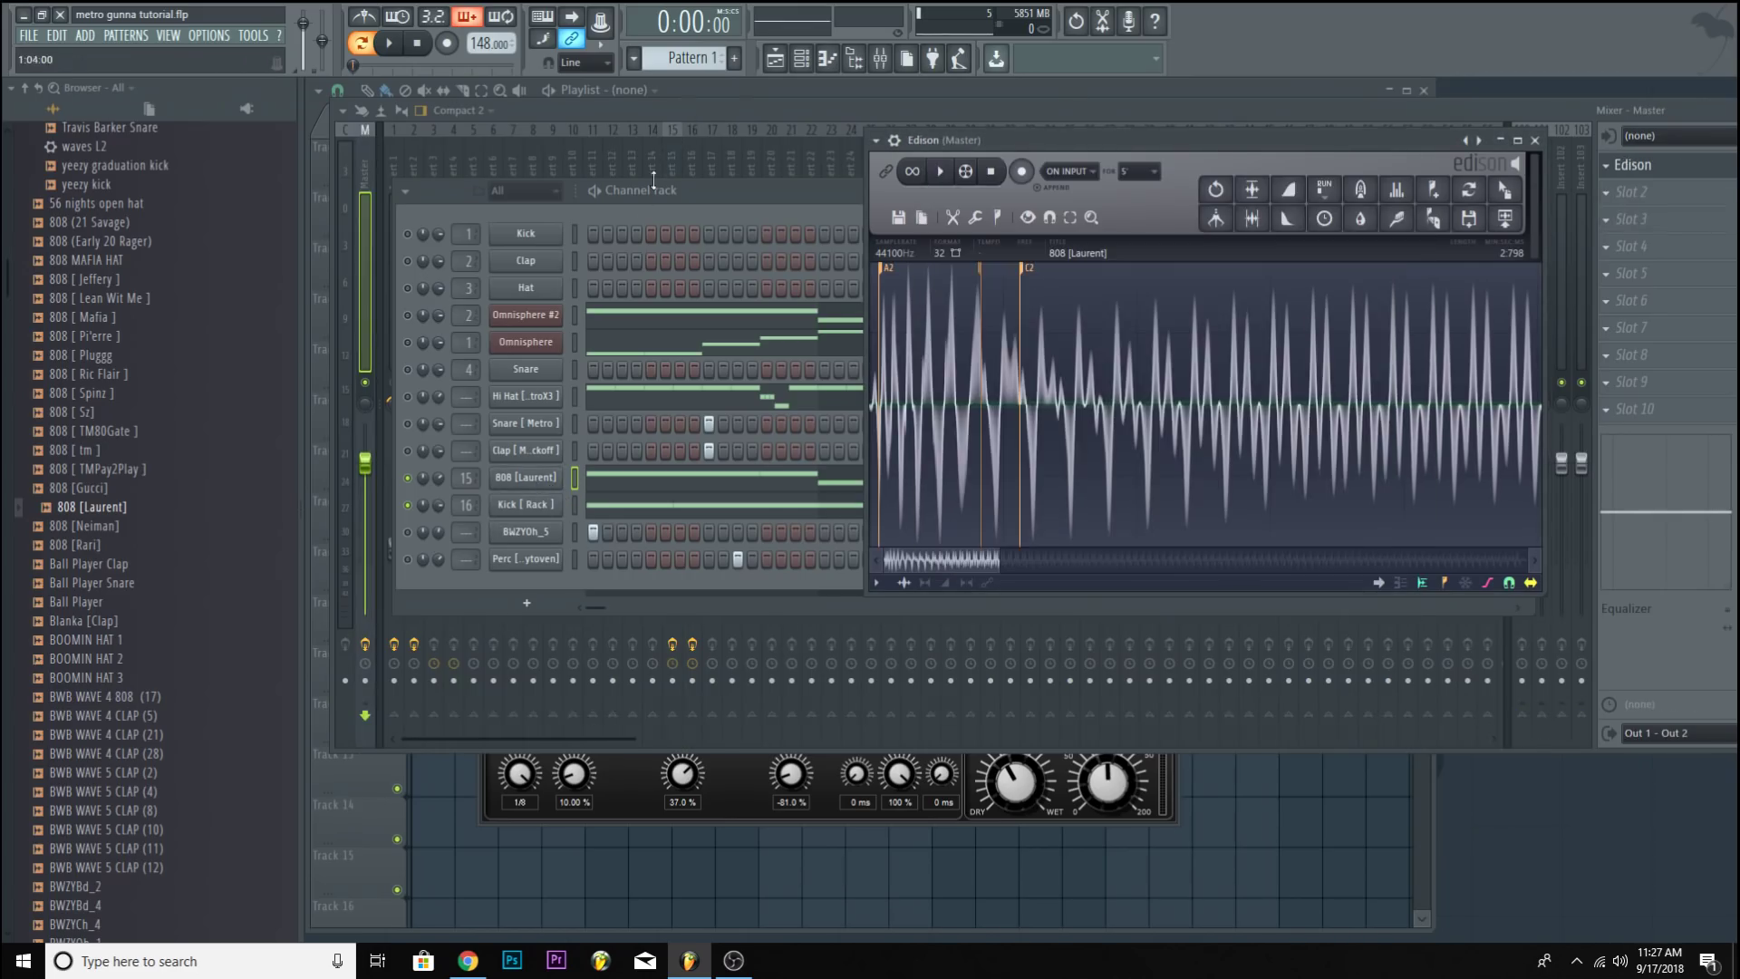
Audition the pattern with insert 15 selected and its parametric EQ bypassed.
left_click(671, 136)
left_click(390, 46)
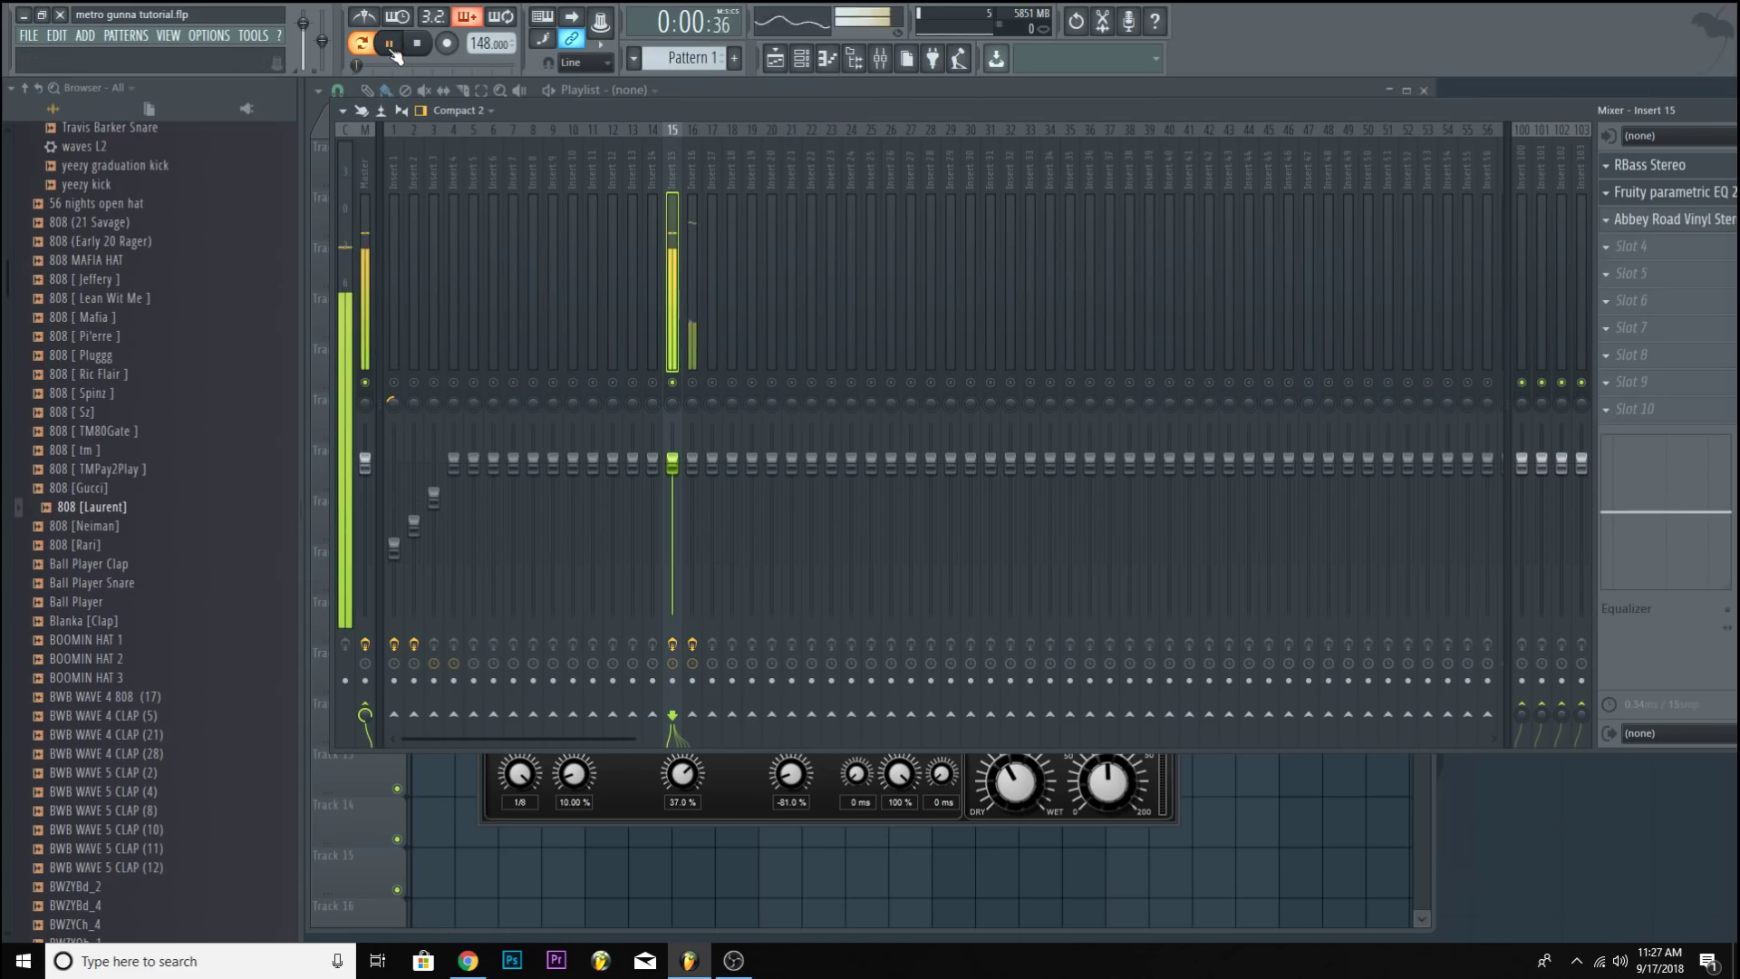
left_click_drag(1015, 109, 939, 109)
left_click(1710, 190)
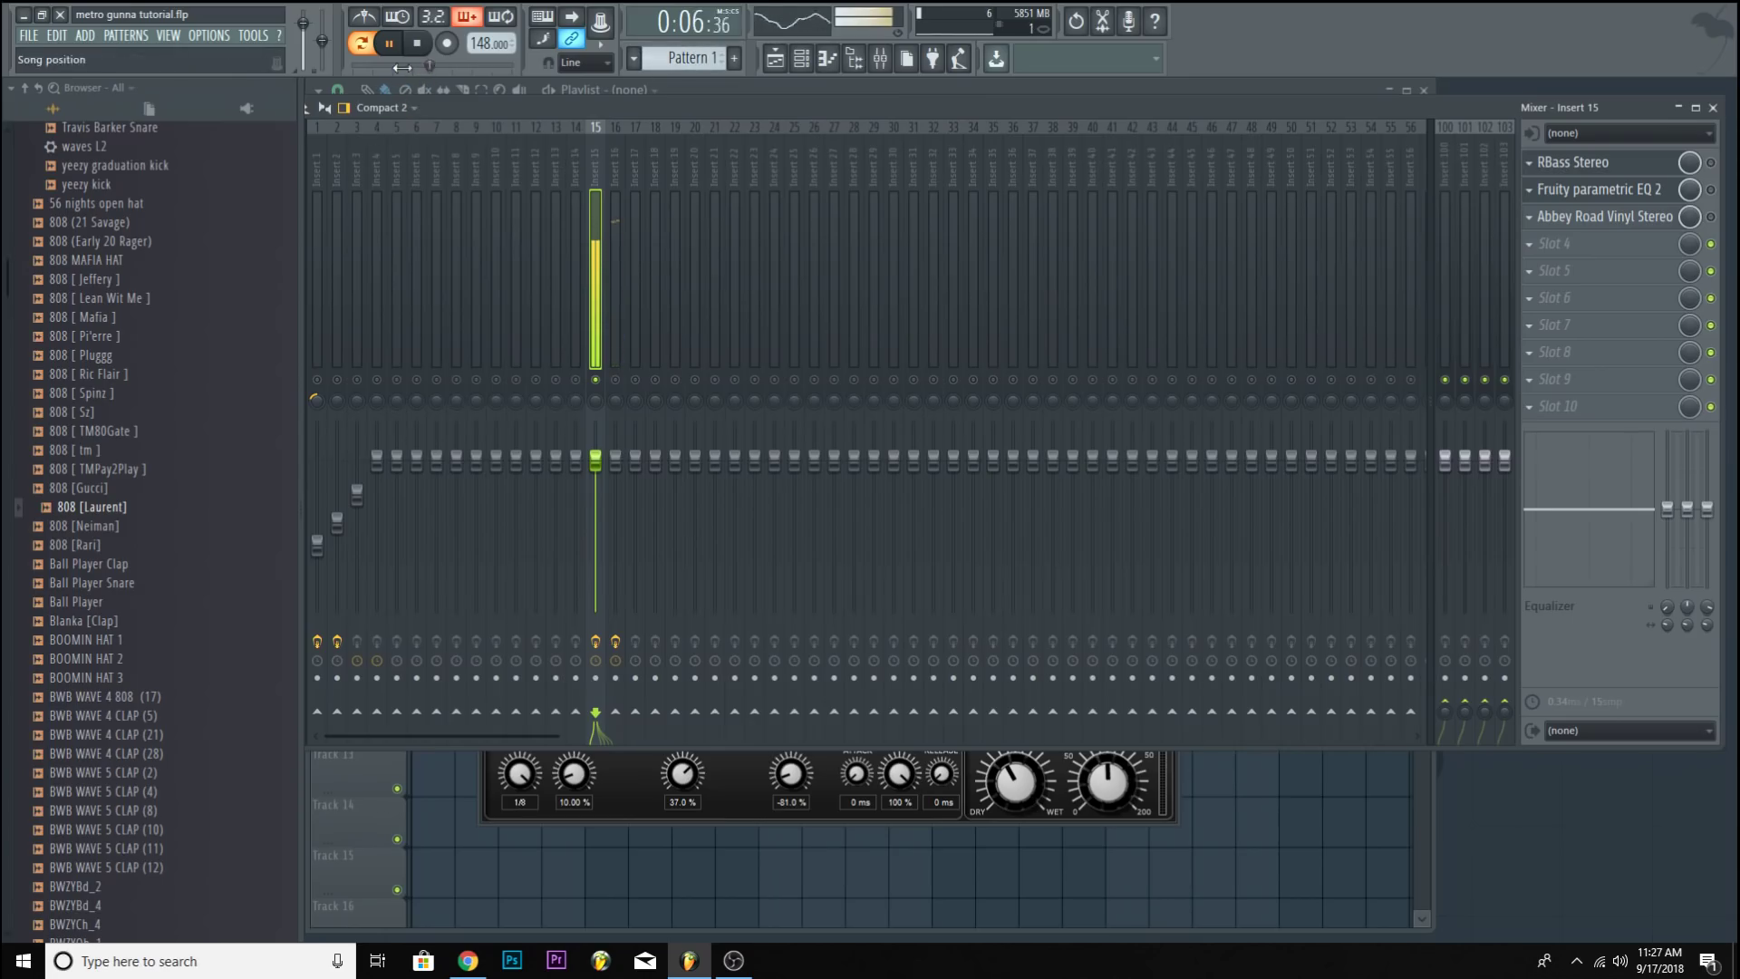
key("space")
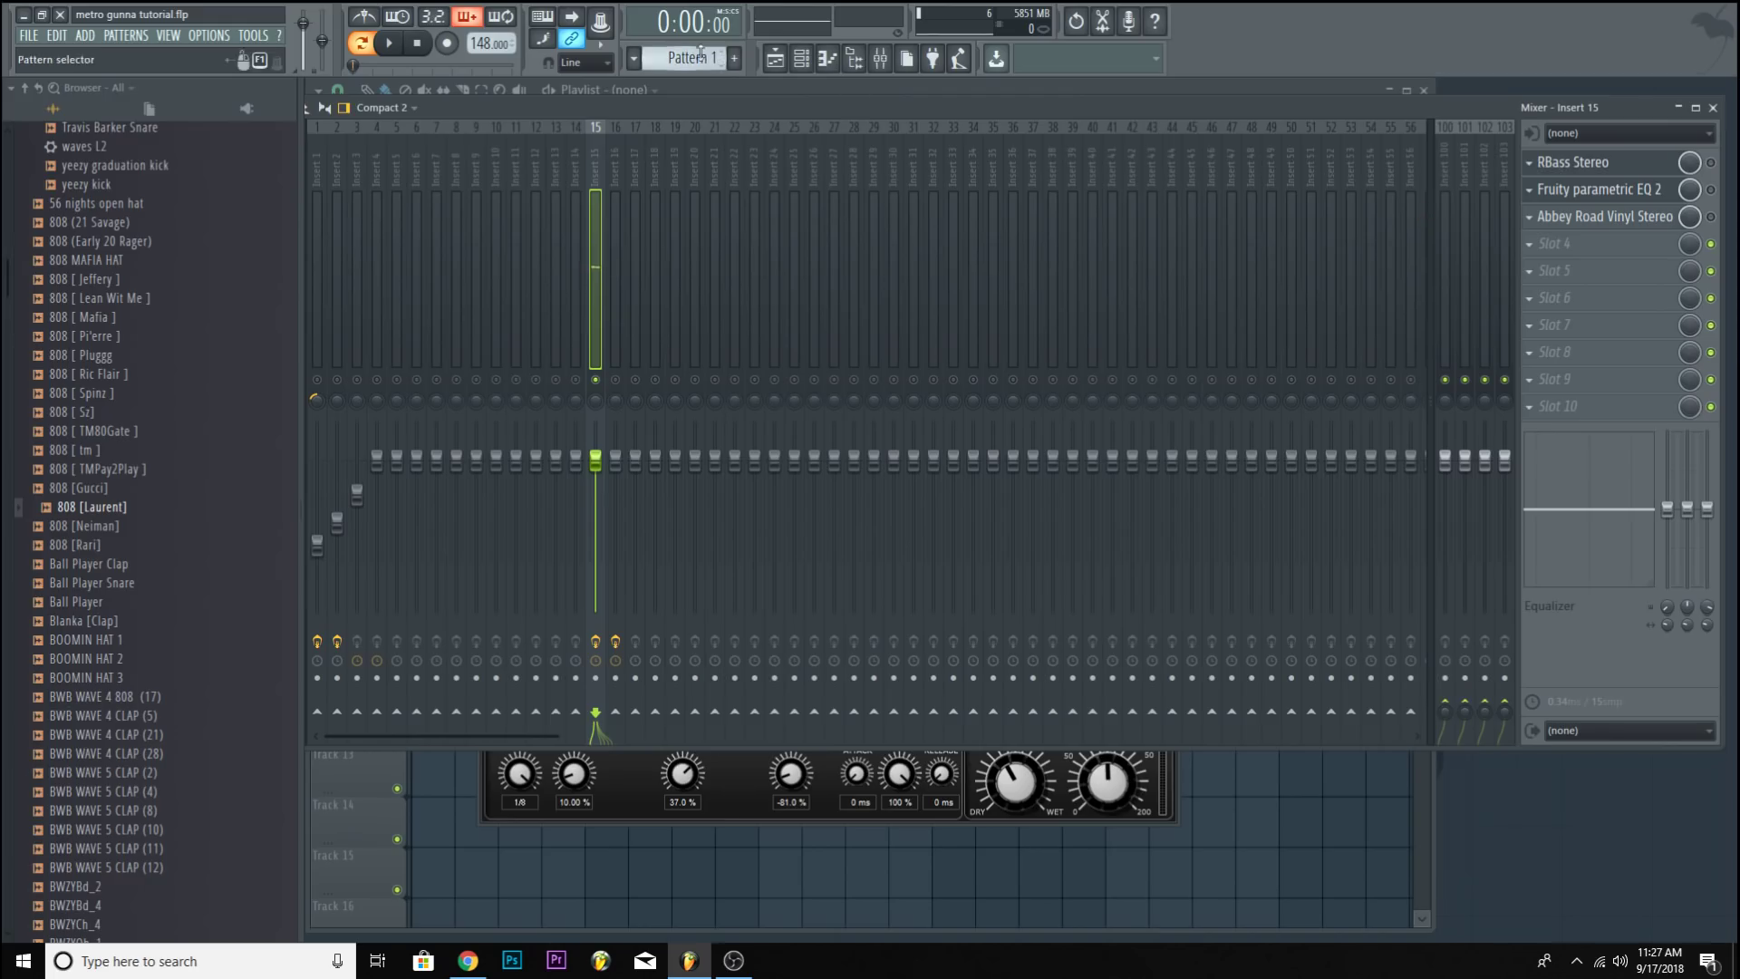
Preview the 808 [Laurent] sample on its own in the browser.
left_click(164, 509)
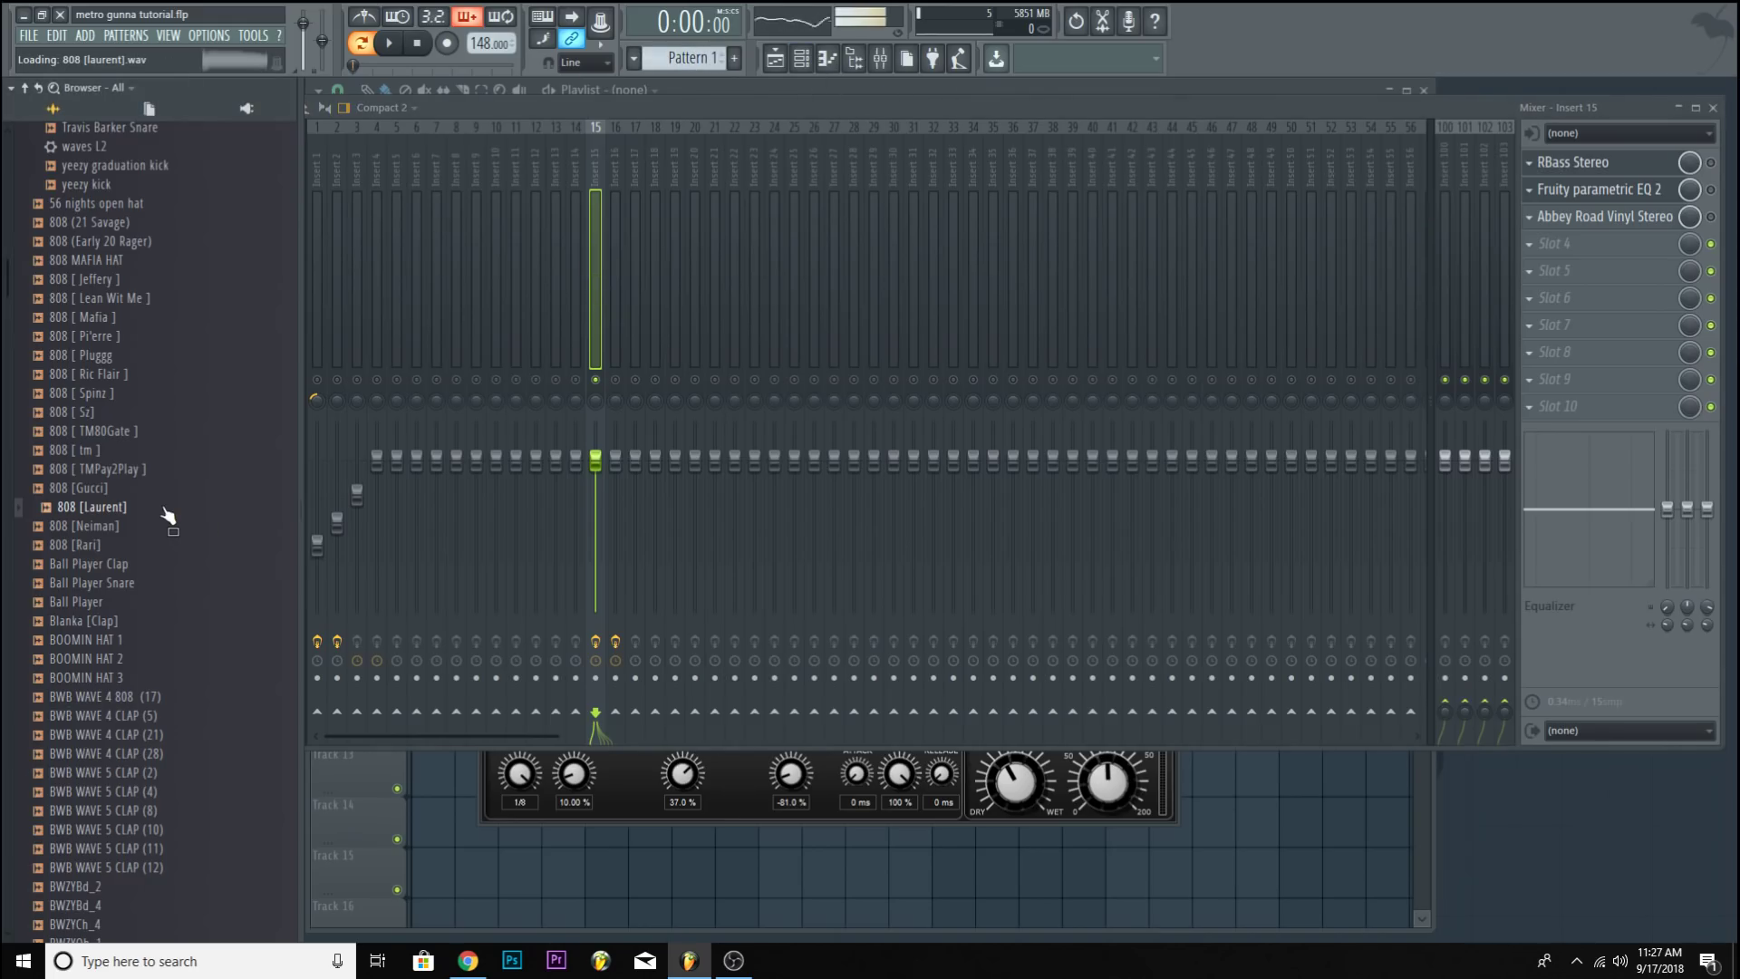
left_click(420, 43)
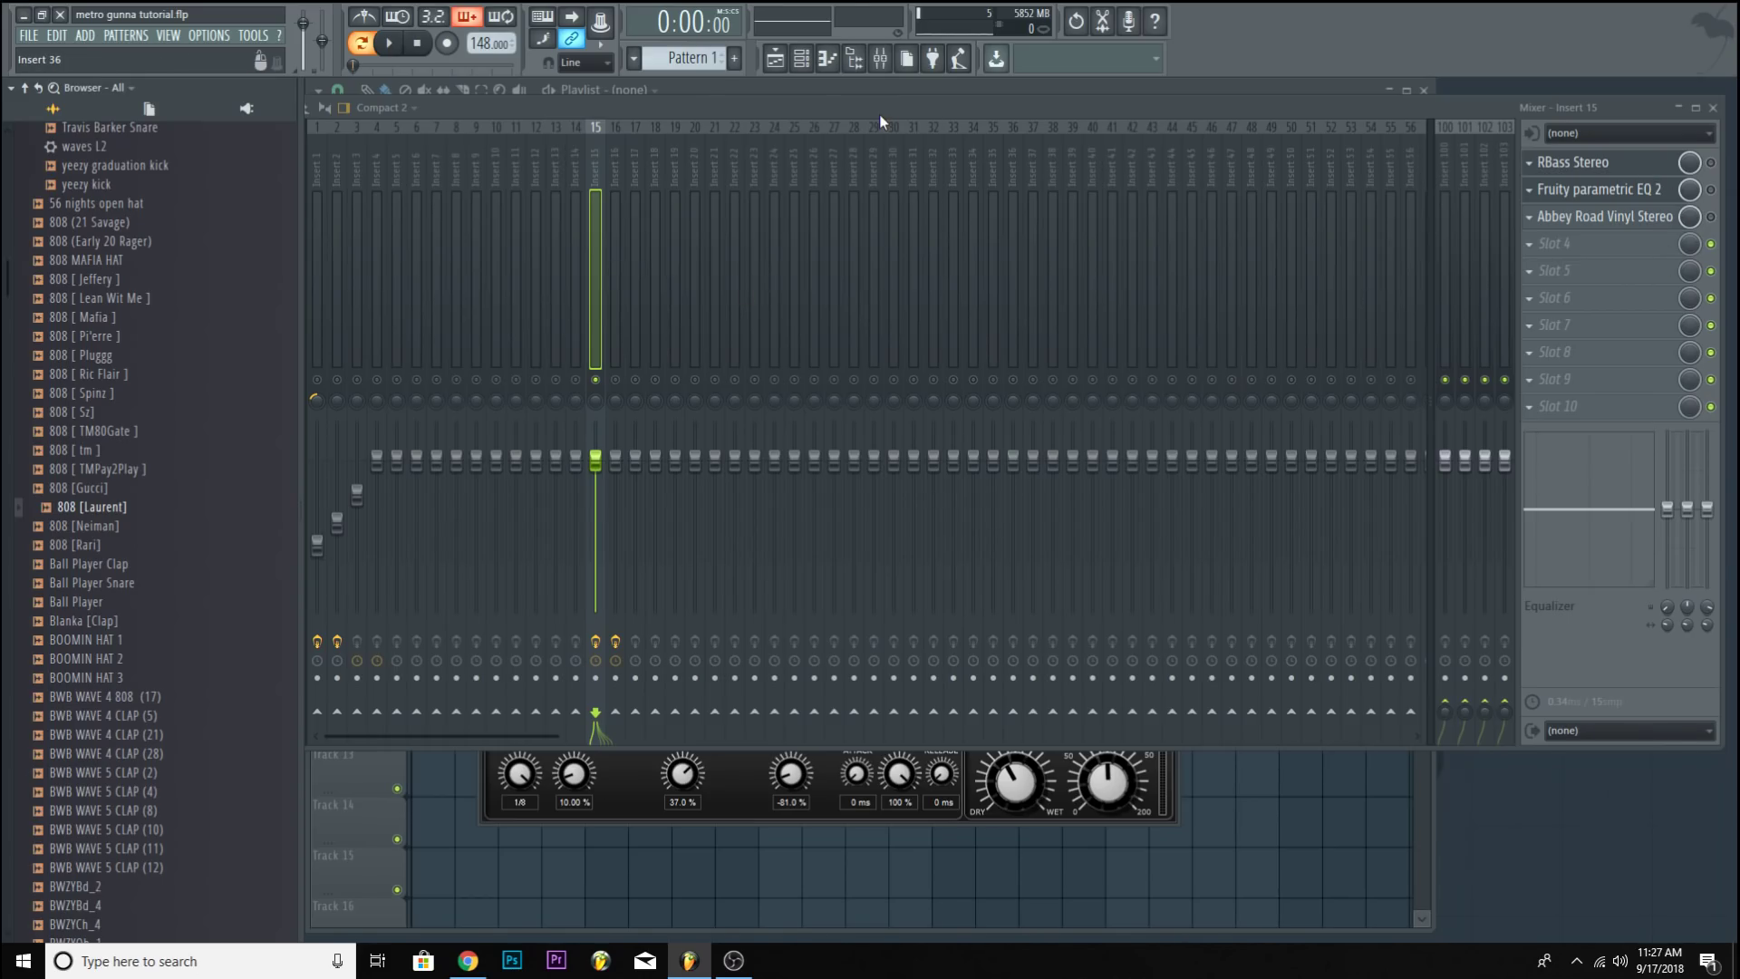
left_click(1532, 210)
left_click(1176, 136)
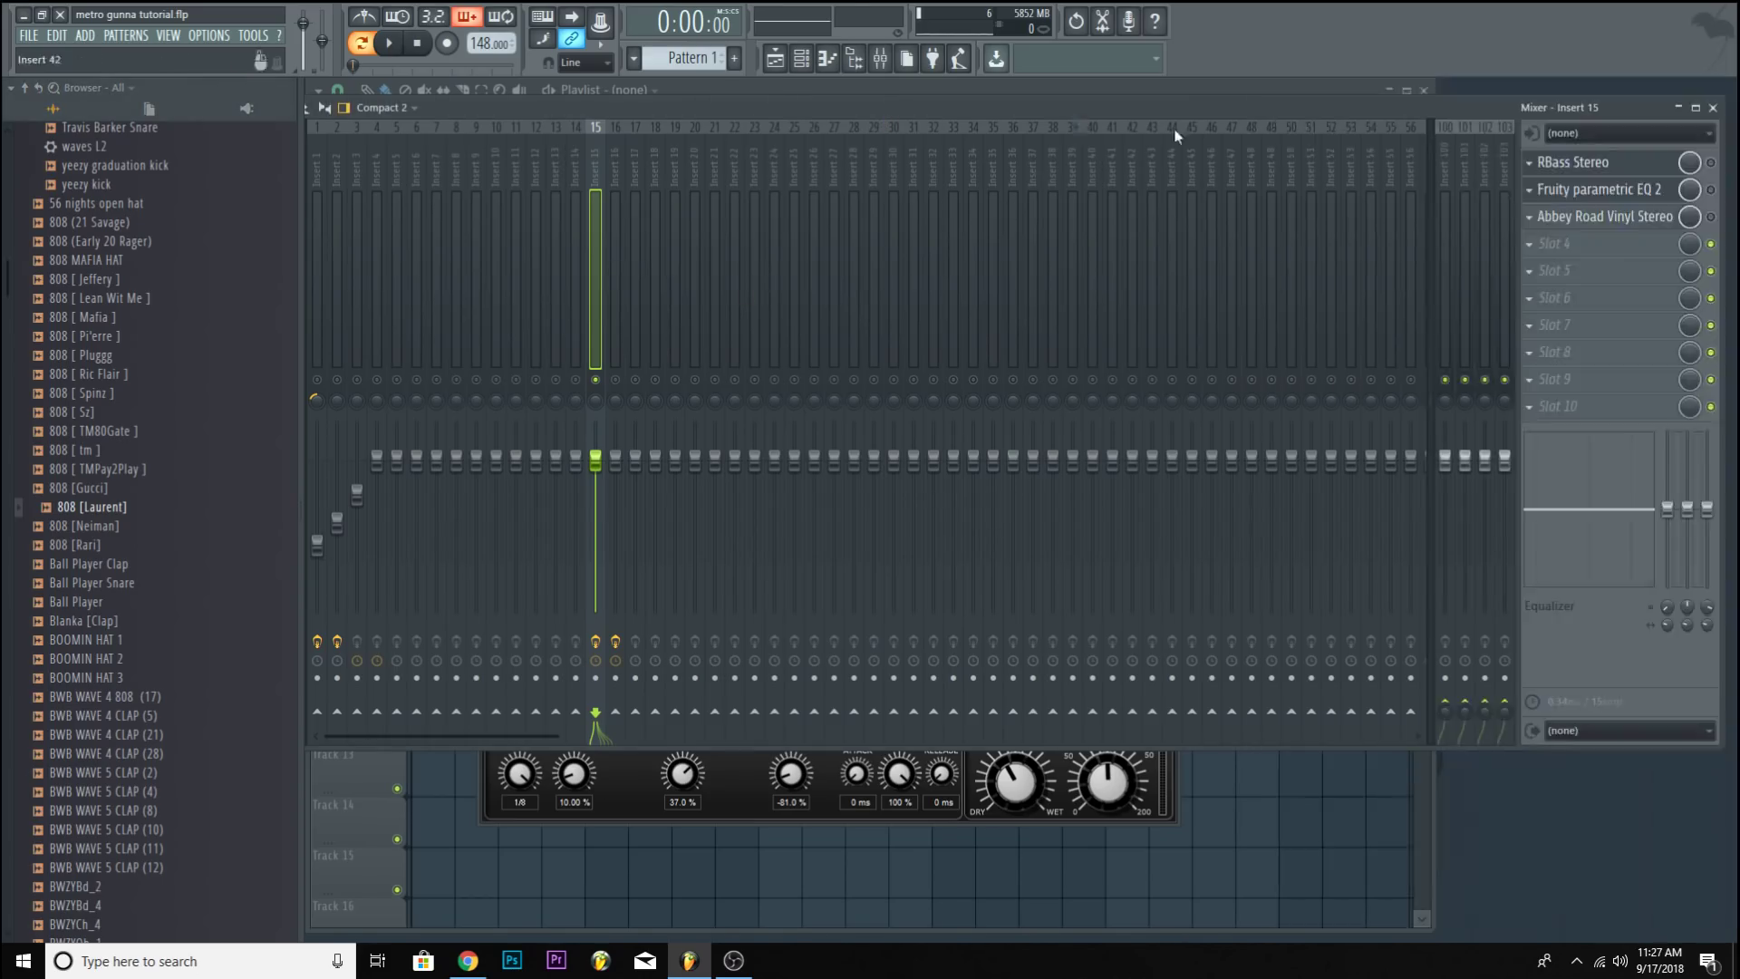
Re-enable and open insert 15's parametric EQ and lower the boost on band 2.
left_click(1711, 190)
left_click(1618, 166)
left_click(1618, 198)
left_click(1618, 198)
left_click(1618, 198)
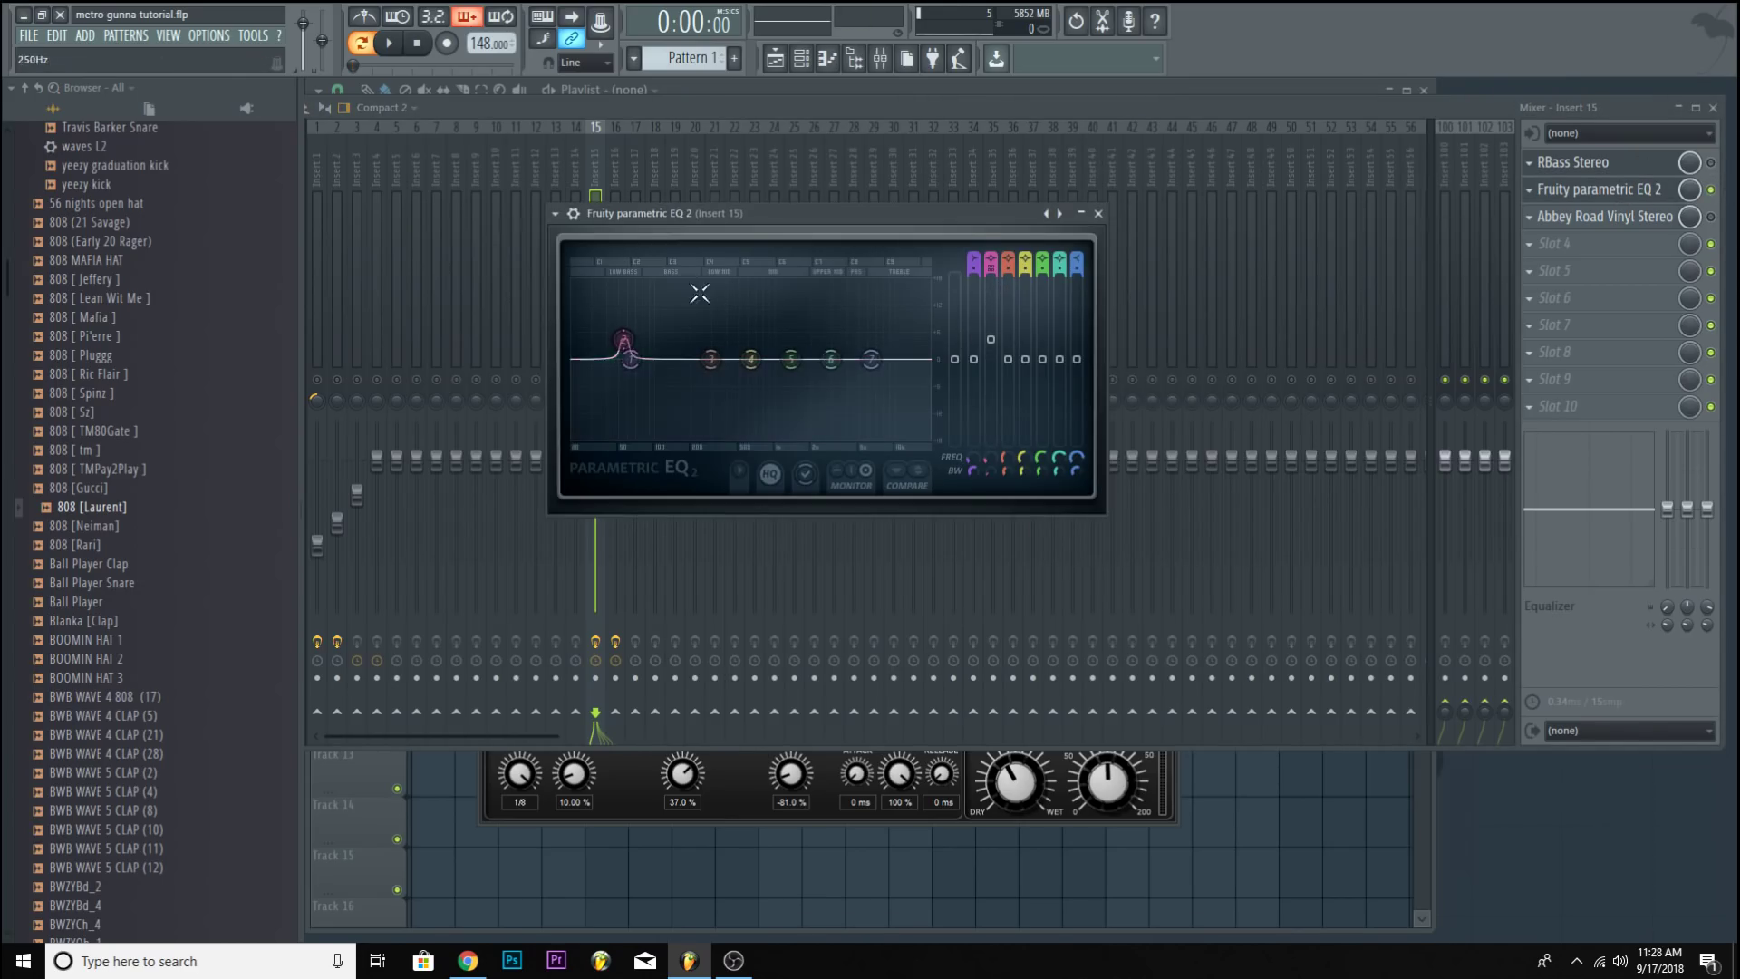
left_click_drag(623, 345, 623, 354)
Use EQ band 1 as a steep high-pass in the upper frequencies, boost band 7, and audition the result.
right_click(998, 360)
left_click(1002, 371)
left_click_drag(626, 360, 840, 439)
left_click_drag(871, 360, 878, 322)
key("space")
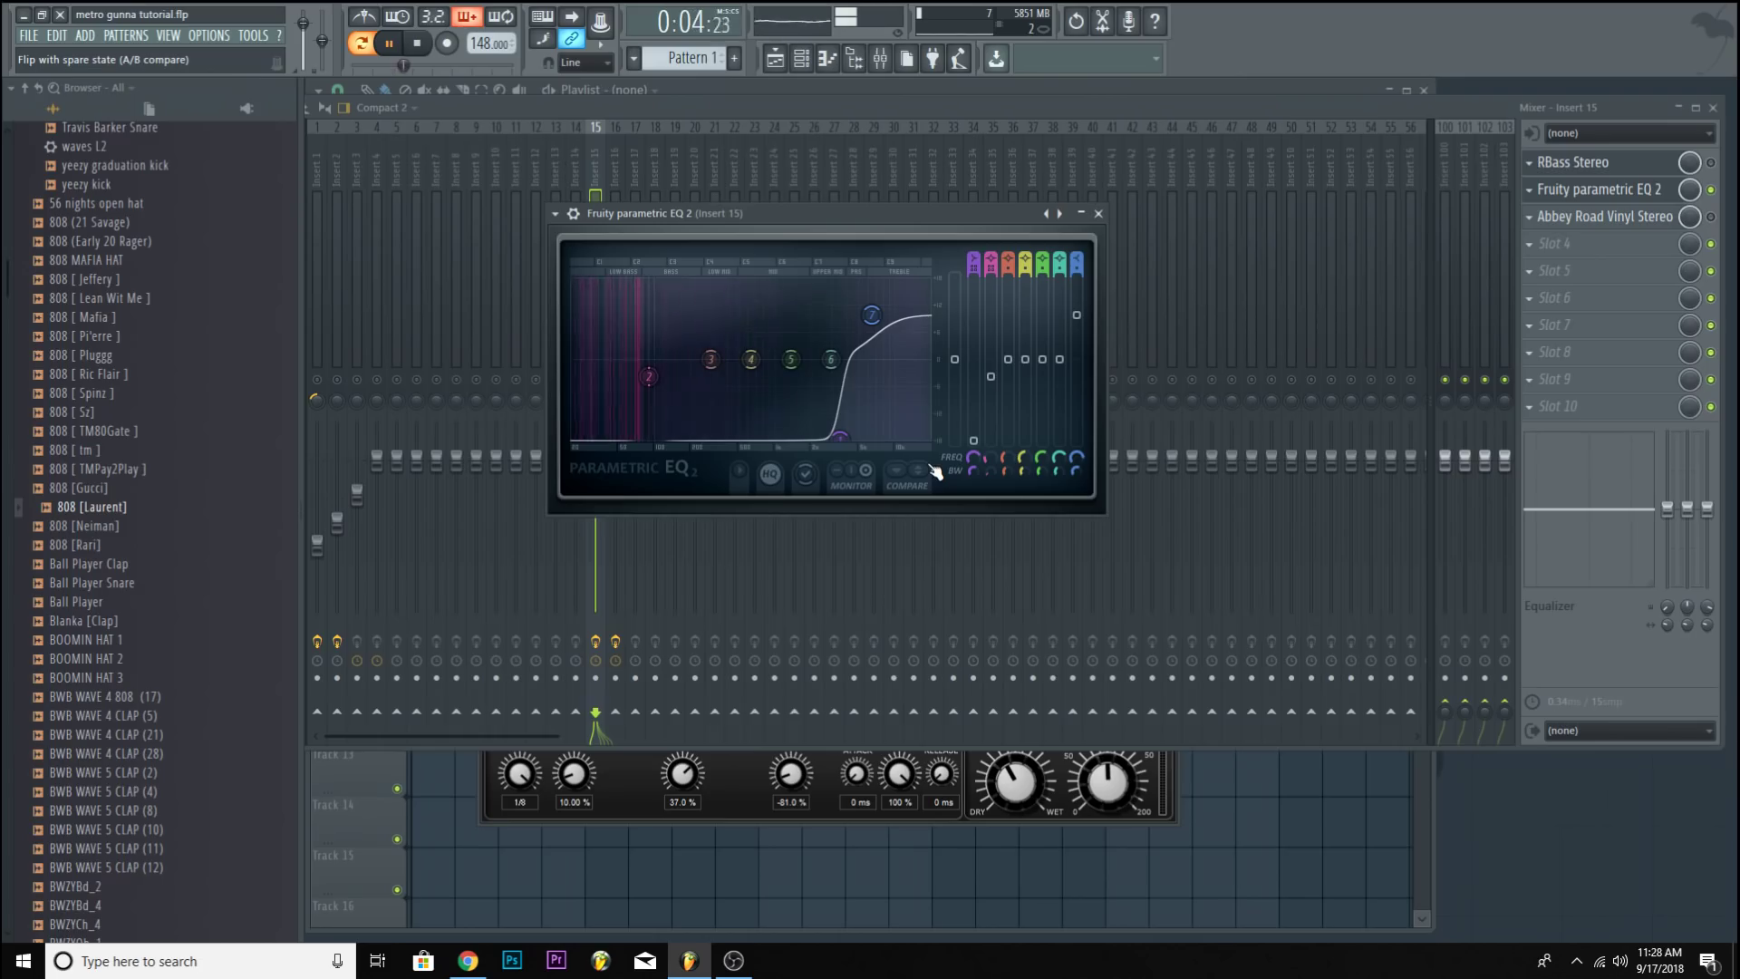
key("space")
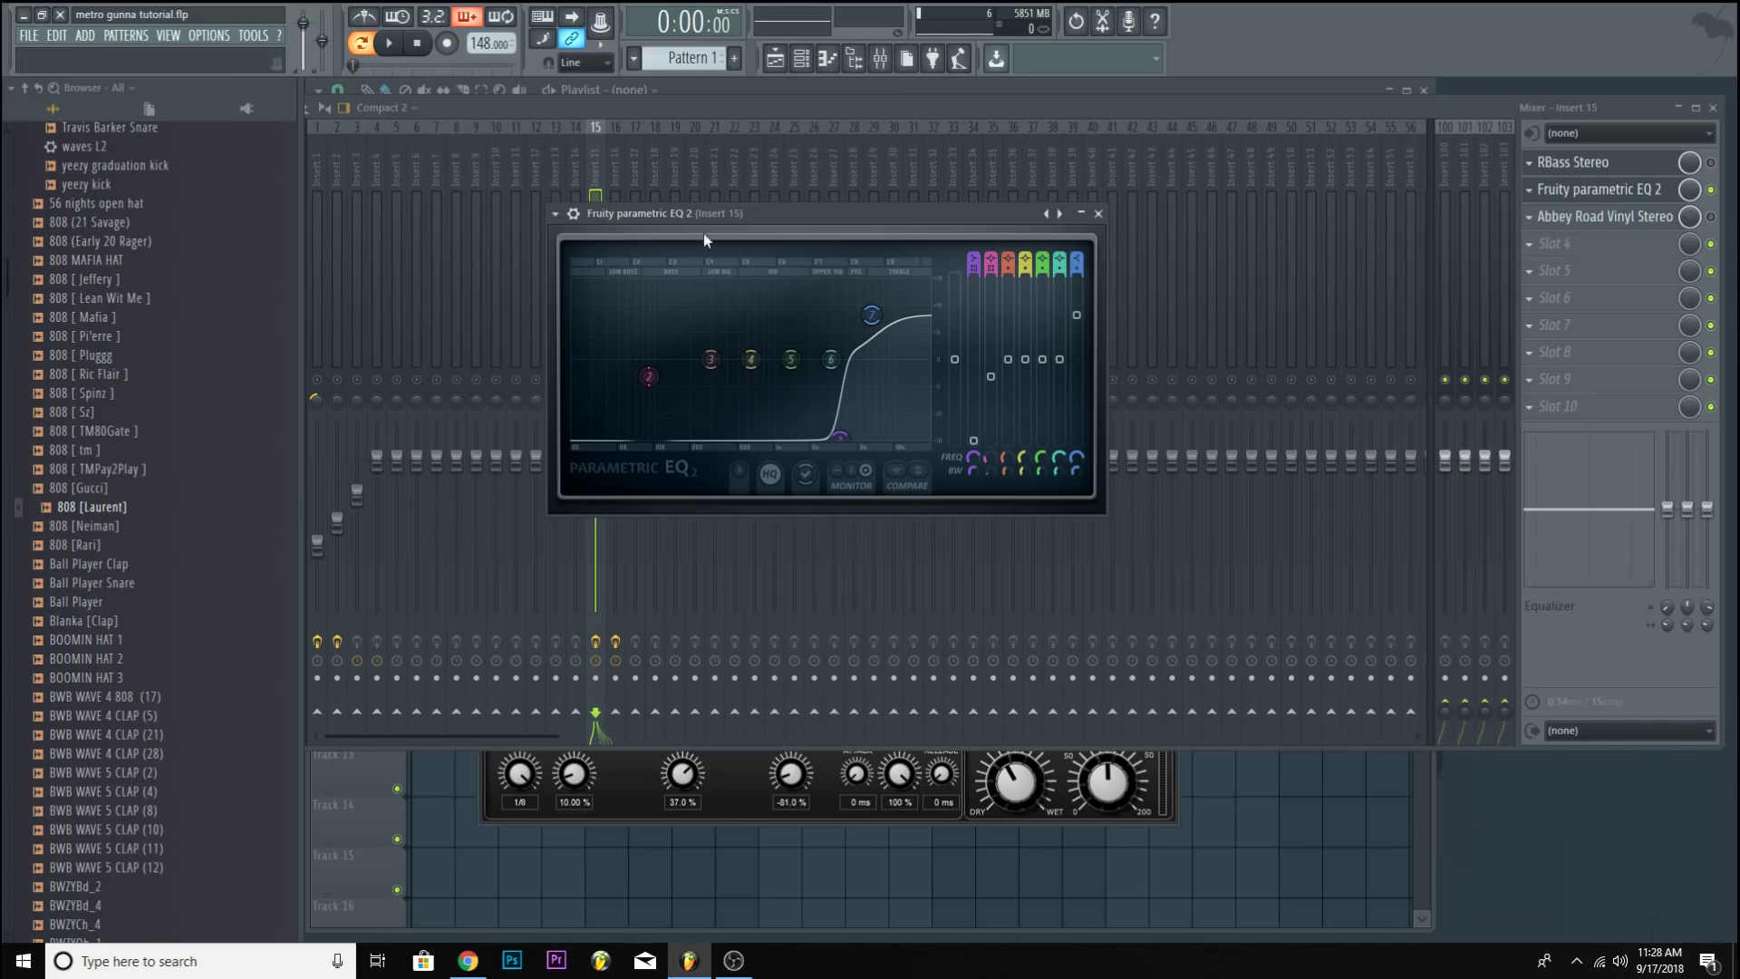
Replace the 808 channel's sample with 808 [ Spinz ] and show insert 15's parametric EQ.
left_click(390, 43)
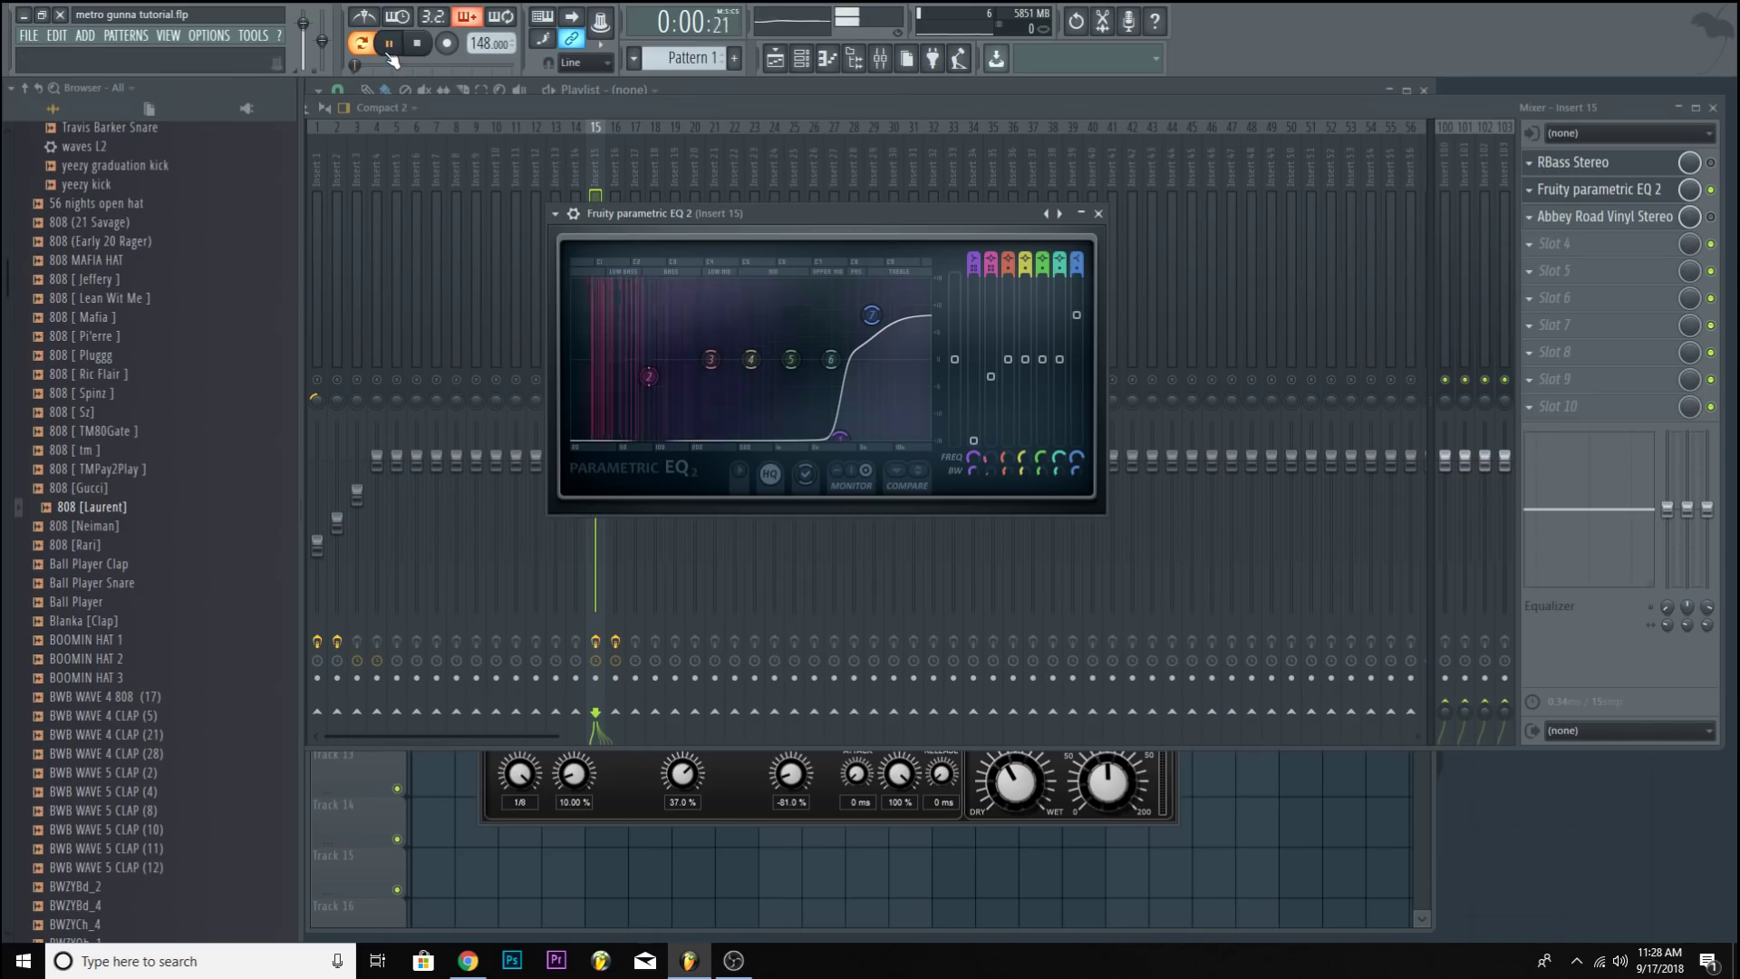
left_click(802, 58)
left_click_drag(134, 390, 530, 481)
left_click(1643, 190)
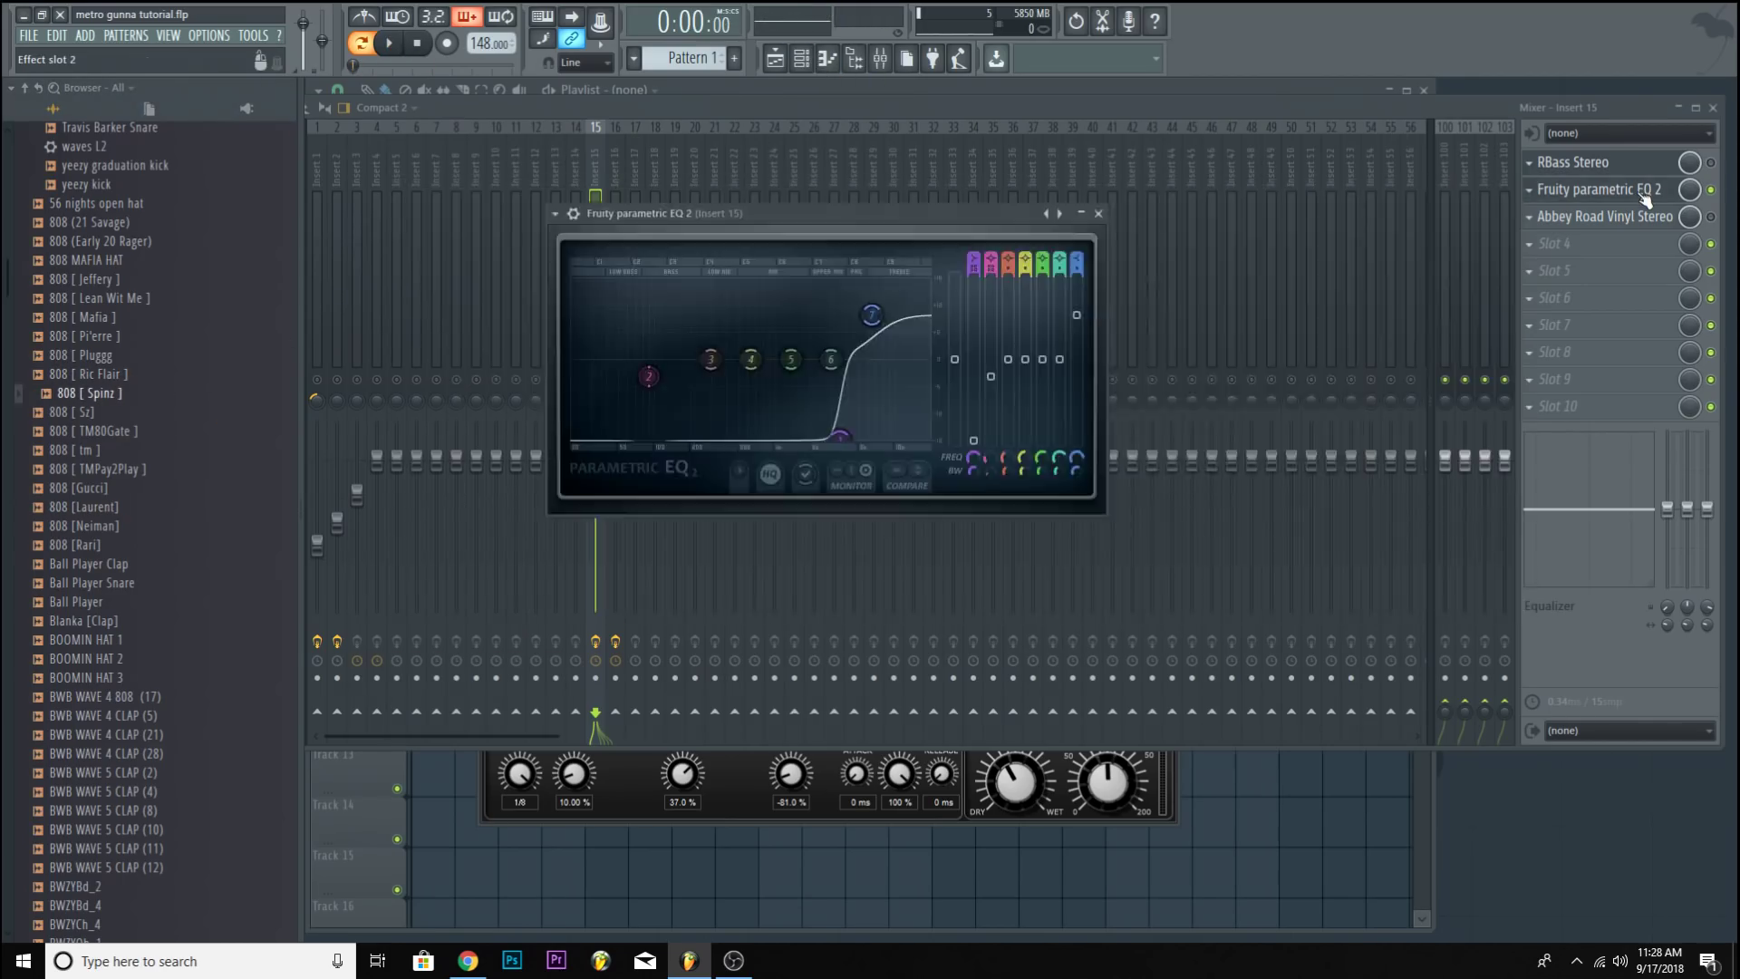
Raise band 1's high-pass cutoff during playback, stop the pattern, and bypass the parametric EQ.
left_click(391, 45)
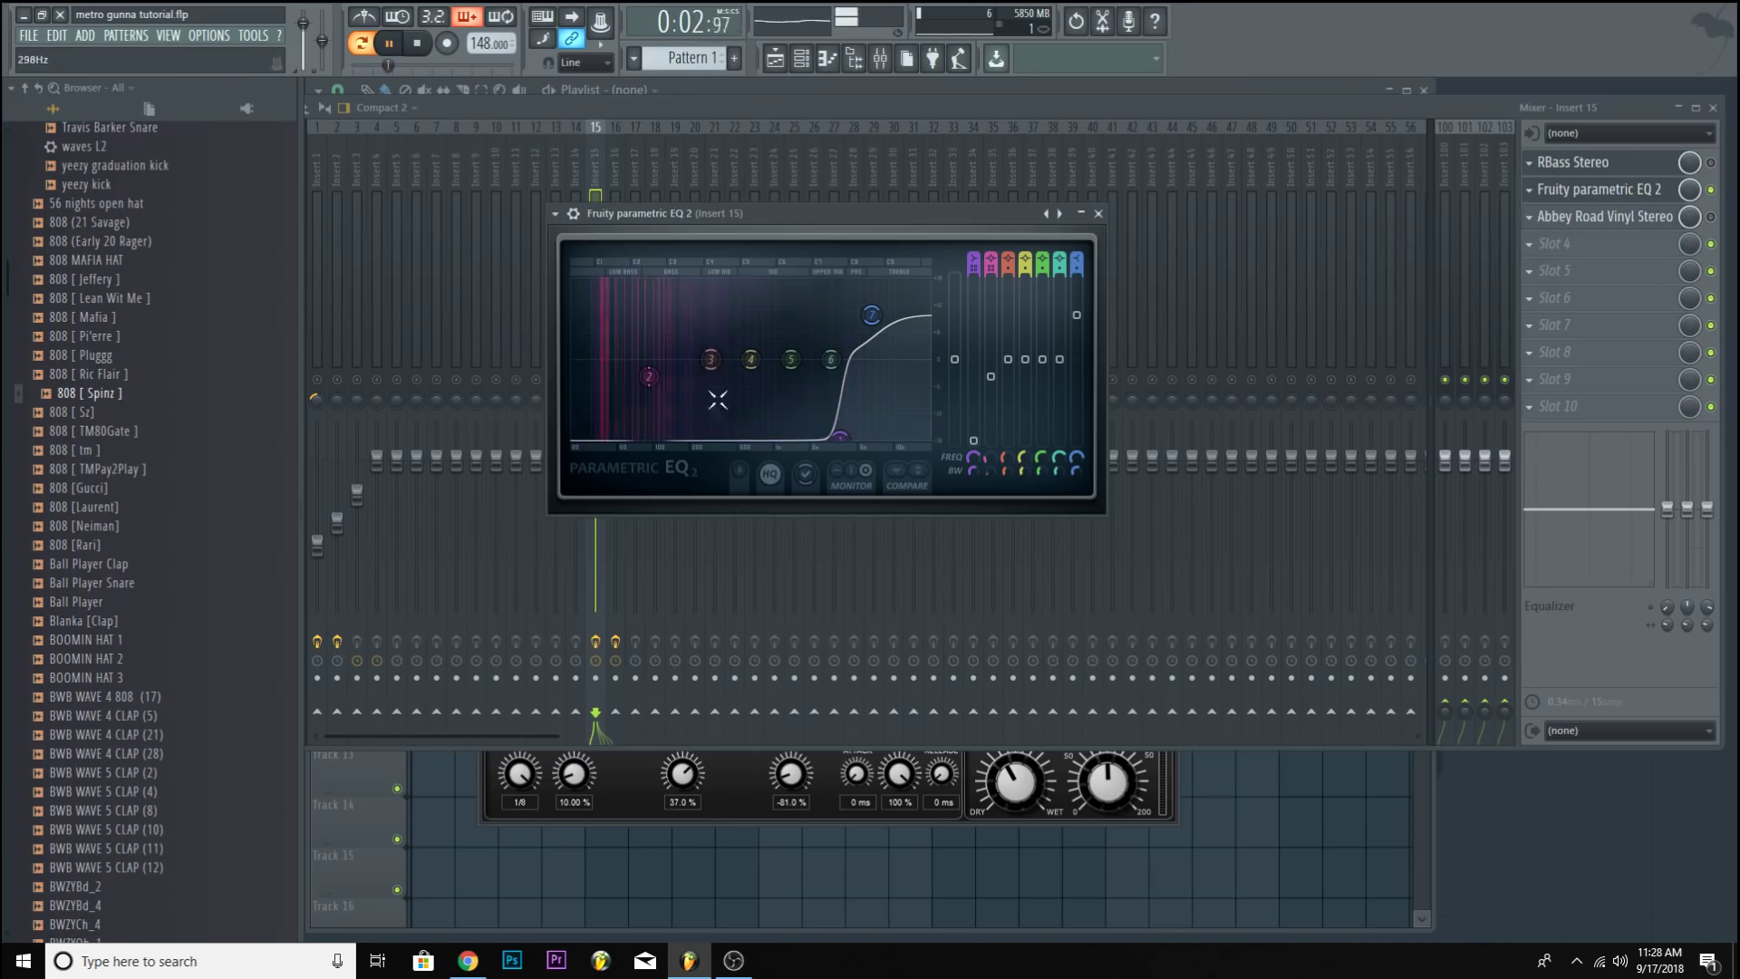
left_click_drag(843, 439, 867, 447)
key("space")
left_click(1711, 190)
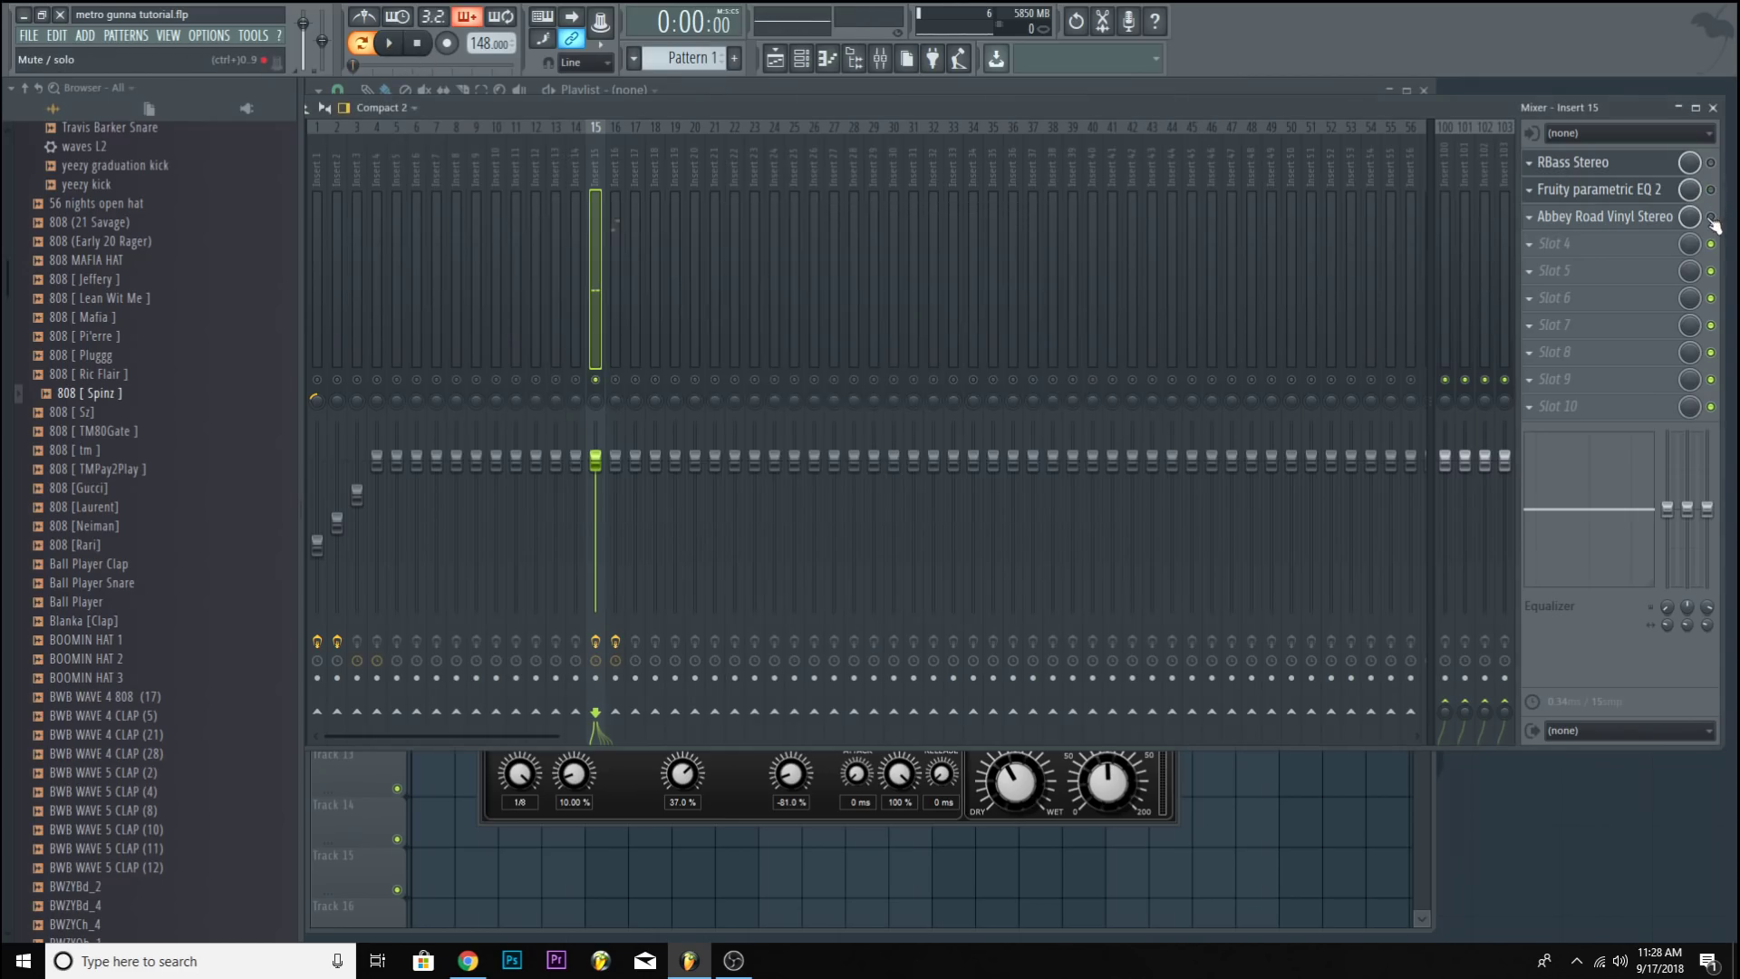
Enable Abbey Road Vinyl Stereo on insert 15 and load its Bass Sizzle preset.
left_click(1614, 217)
left_click_drag(537, 257, 632, 186)
left_click(1014, 195)
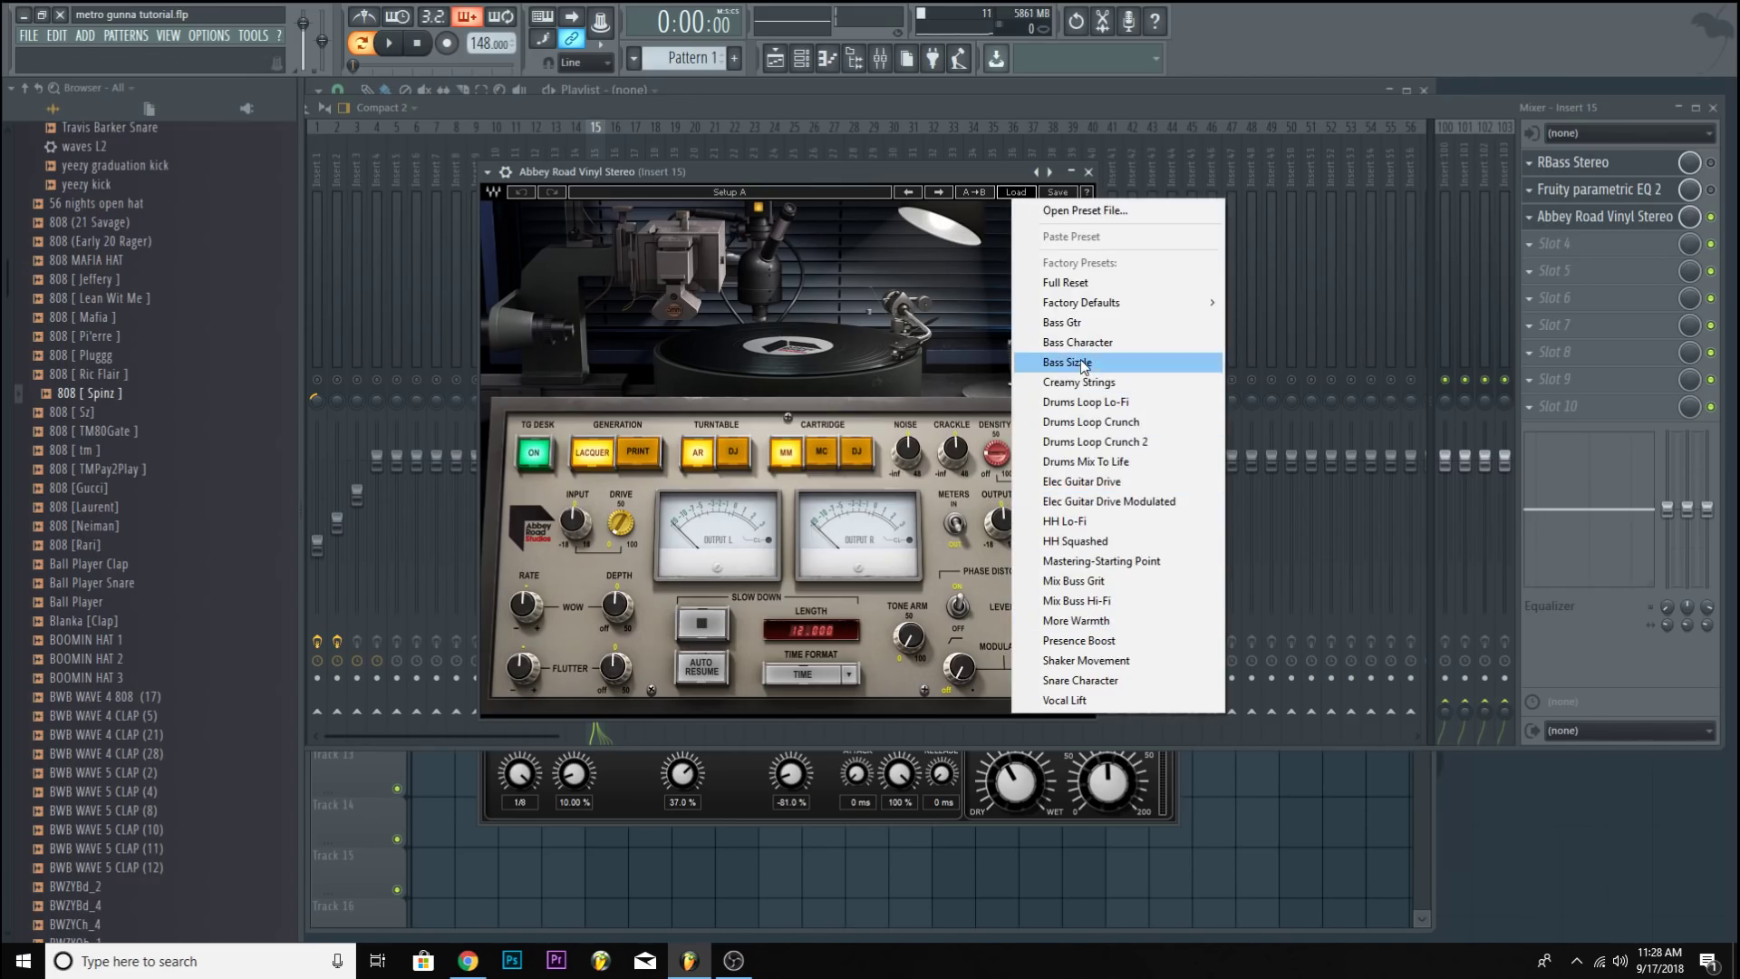
left_click(1084, 363)
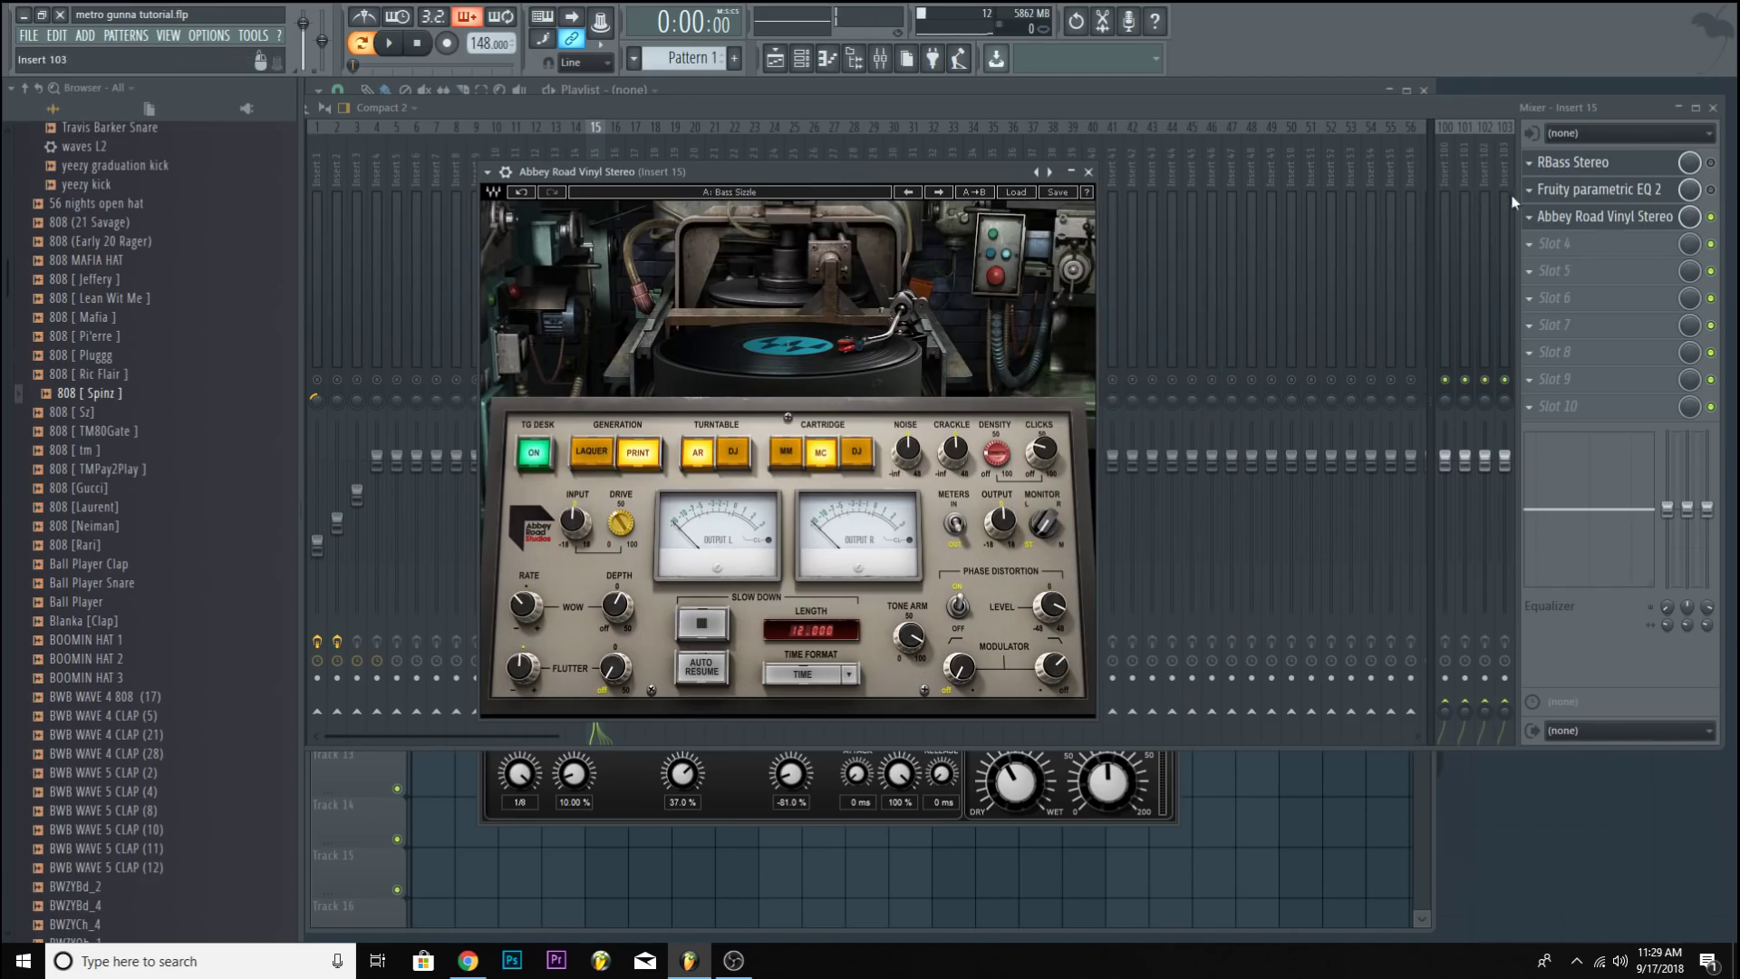
Move Abbey Road Vinyl Stereo up one slot, ahead of the parametric EQ, and bring the EQ back into use.
left_click(1530, 215)
left_click(1606, 486)
left_click(1687, 220)
Lower band 1's high-pass cutoff and boost band 7 further at a lower frequency during playback.
key("space")
left_click_drag(860, 439, 814, 441)
left_click_drag(845, 304, 834, 285)
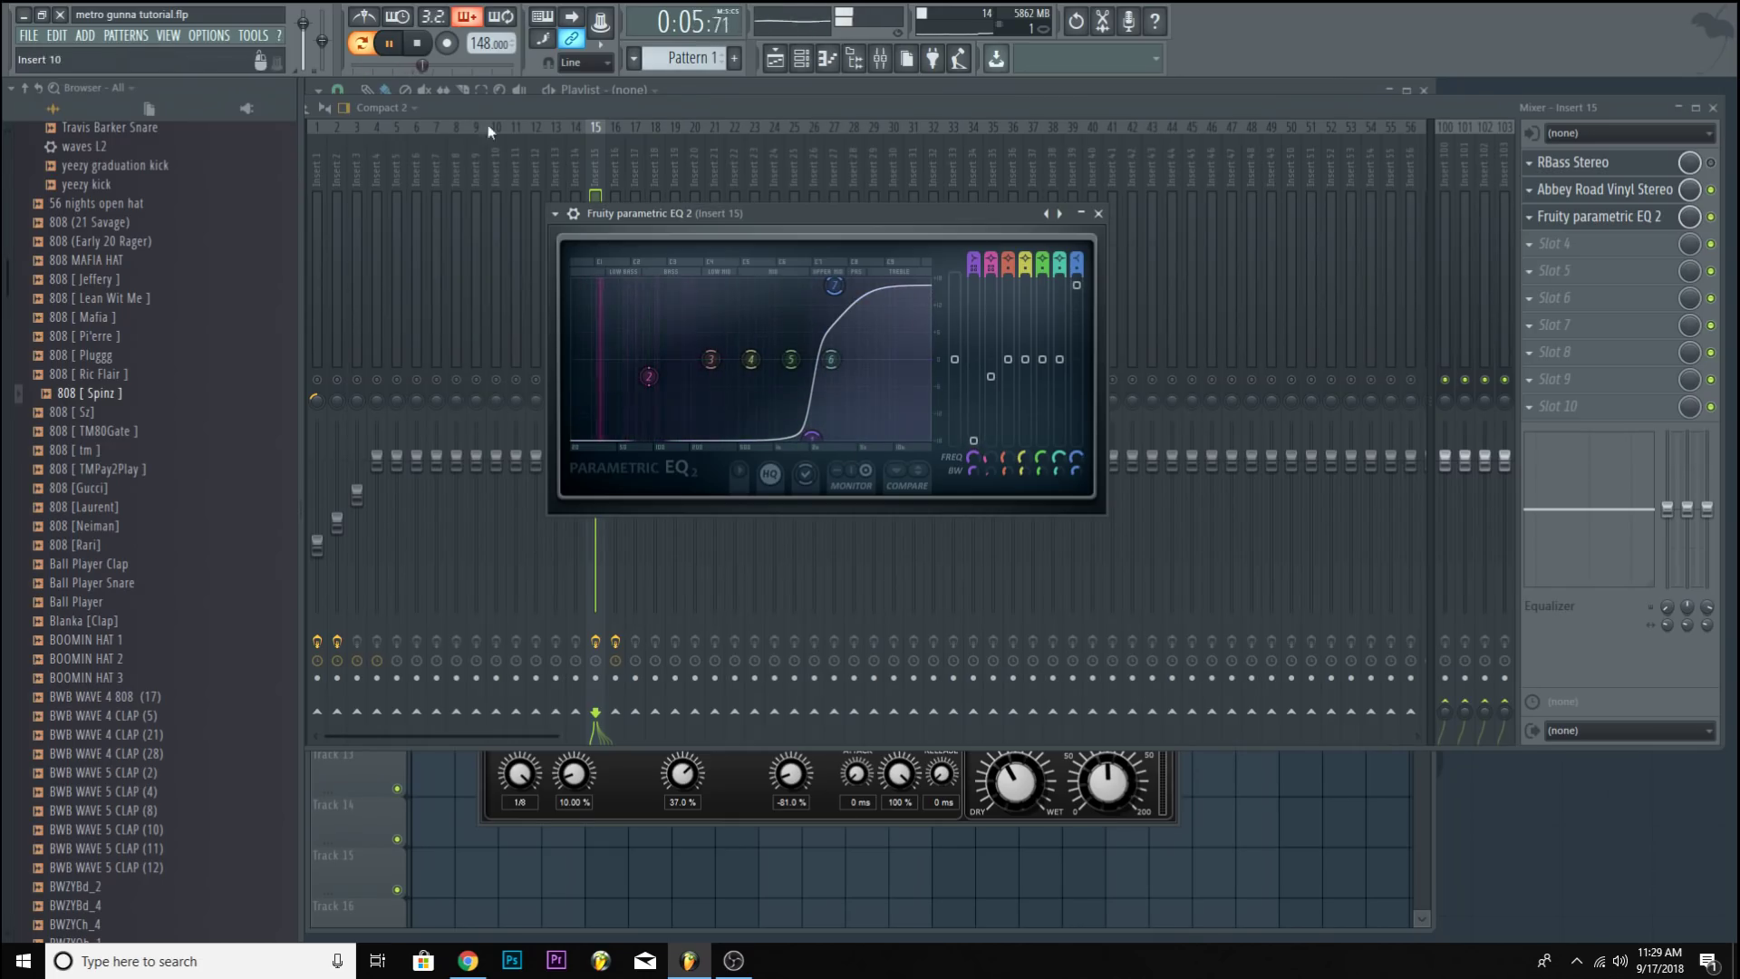
key("space")
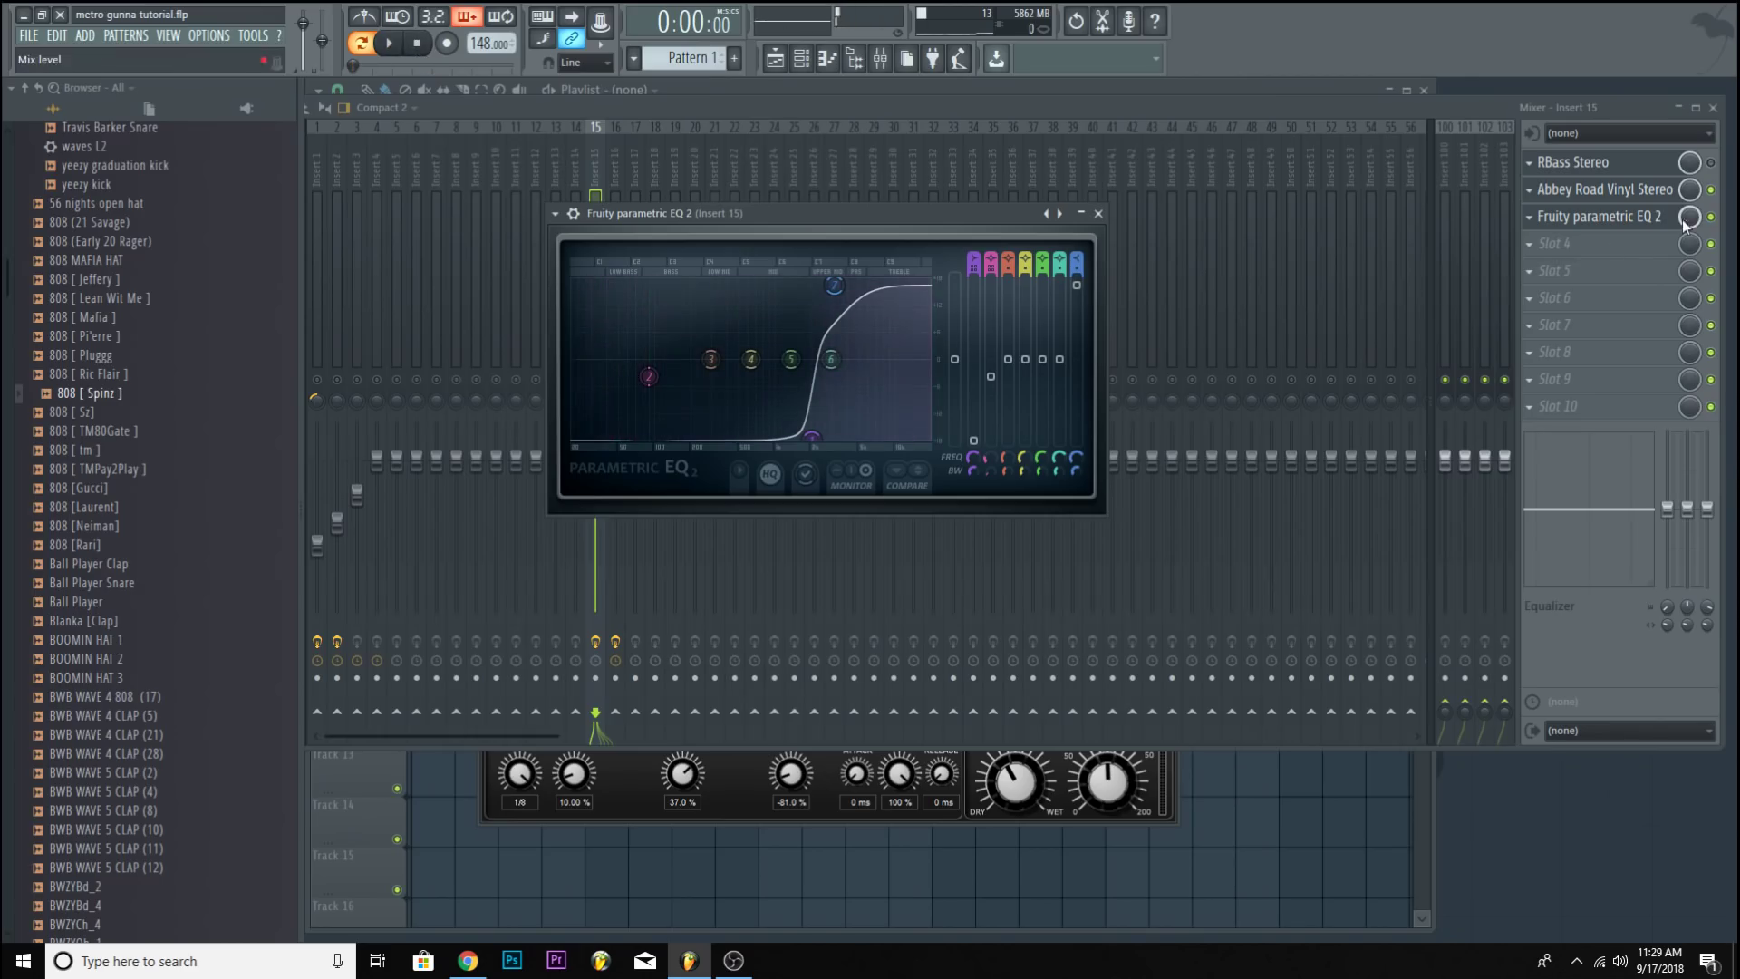
Bypass Abbey Road Vinyl Stereo on insert 15 and replace the parametric EQ in slot 3 with Fruity WaveShaper.
left_click(1711, 191)
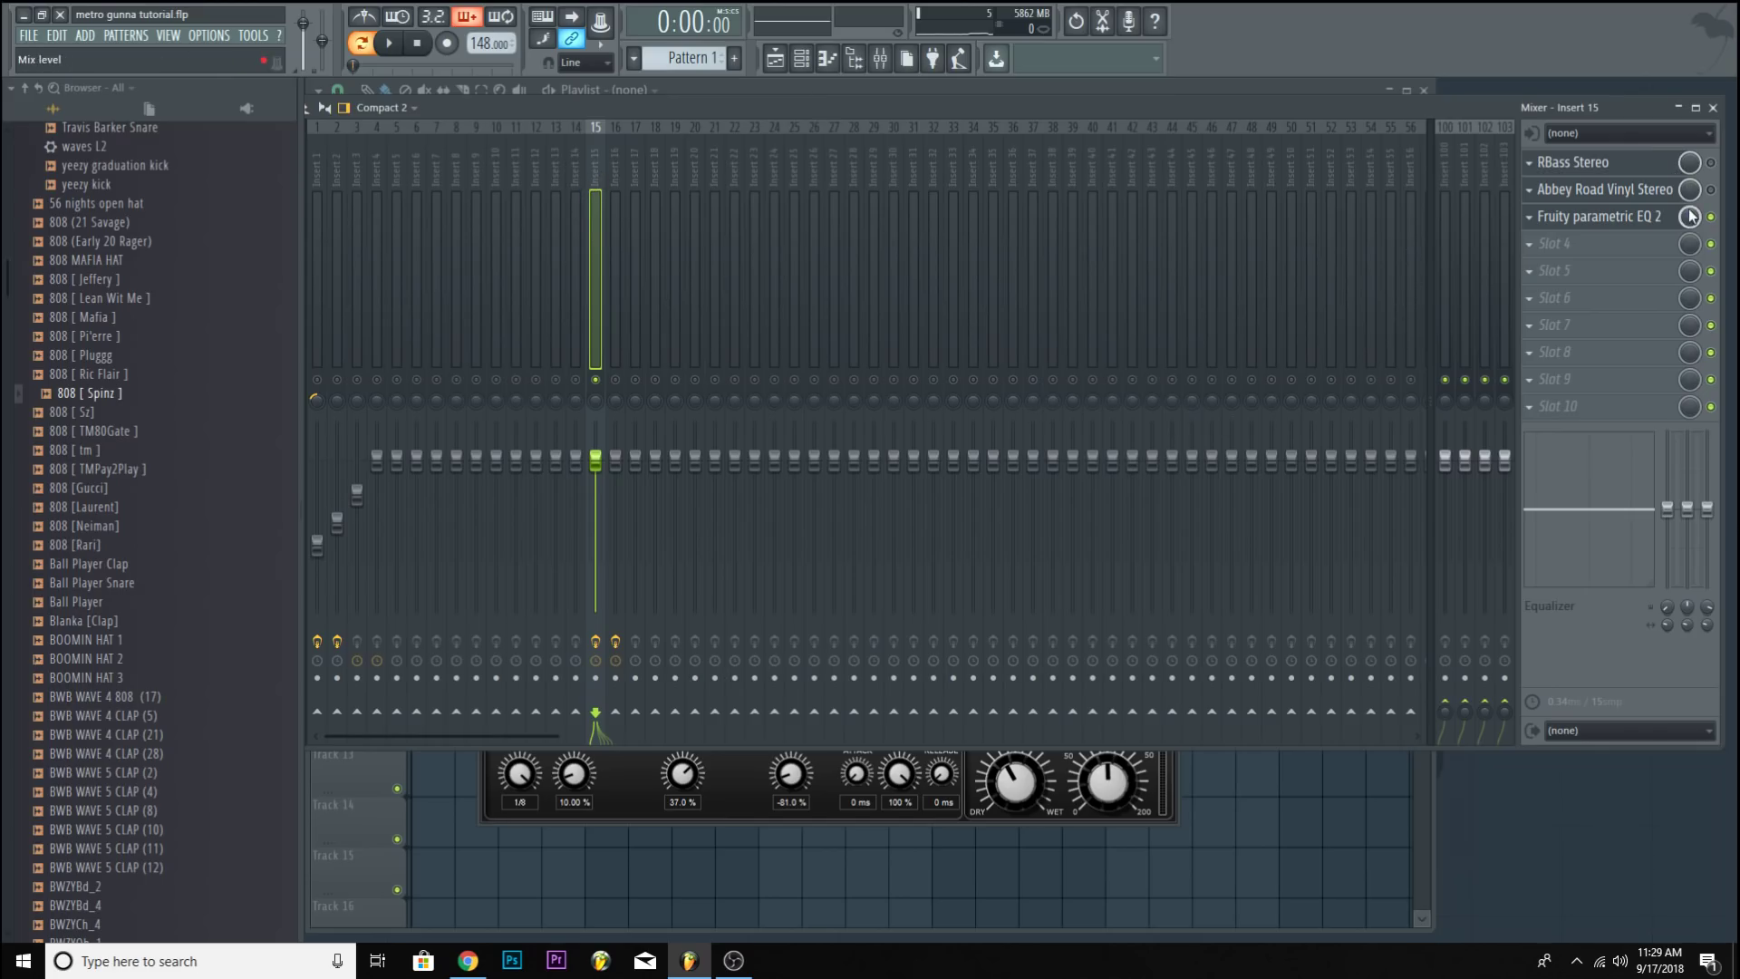
left_click(1531, 218)
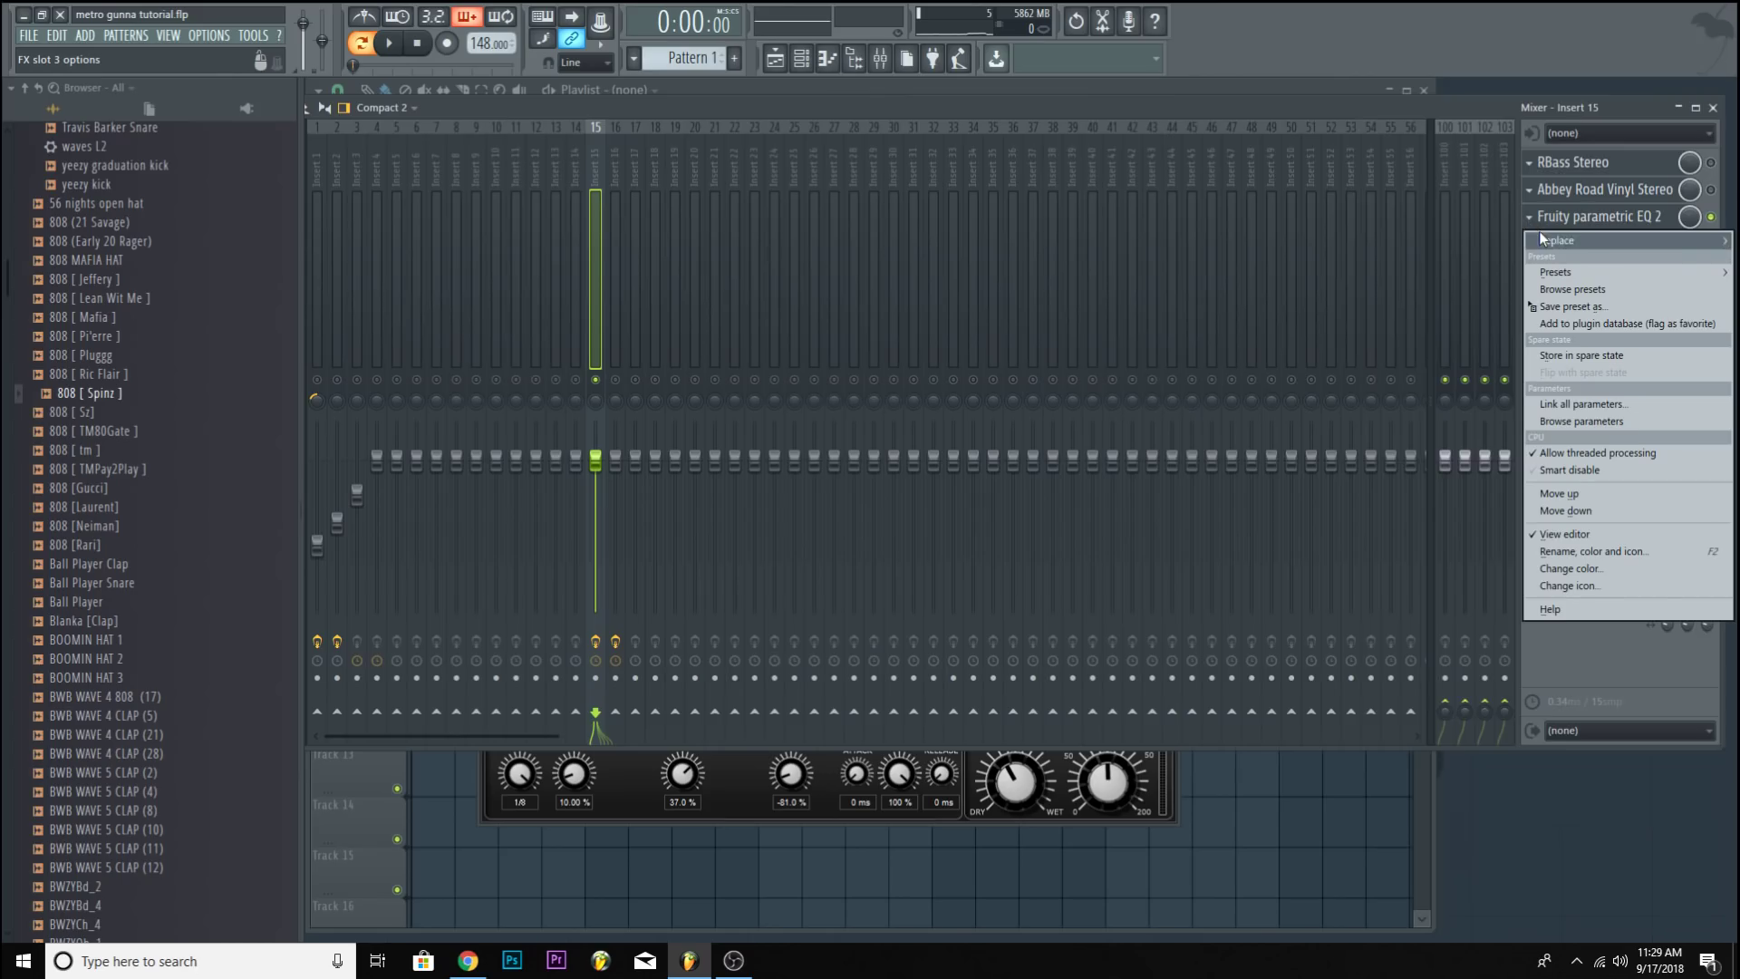
mouse_move(1539, 232)
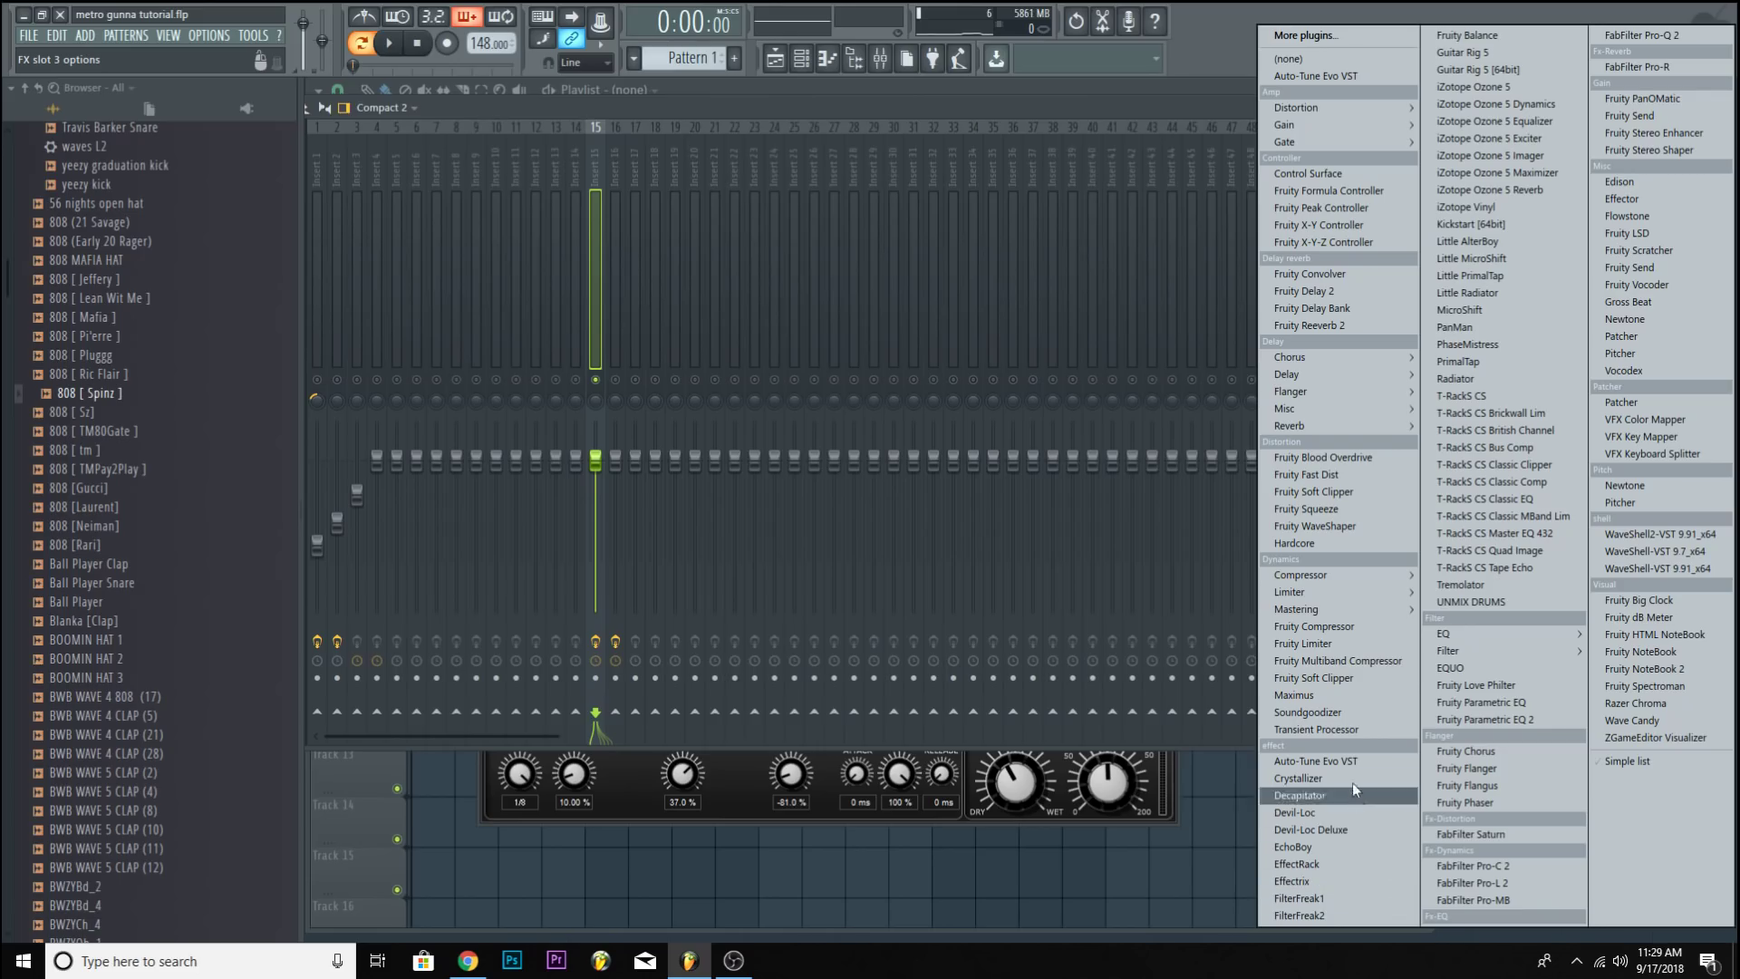
left_click(1359, 526)
Load the Soft Saturation preset in Fruity WaveShaper.
left_click(555, 213)
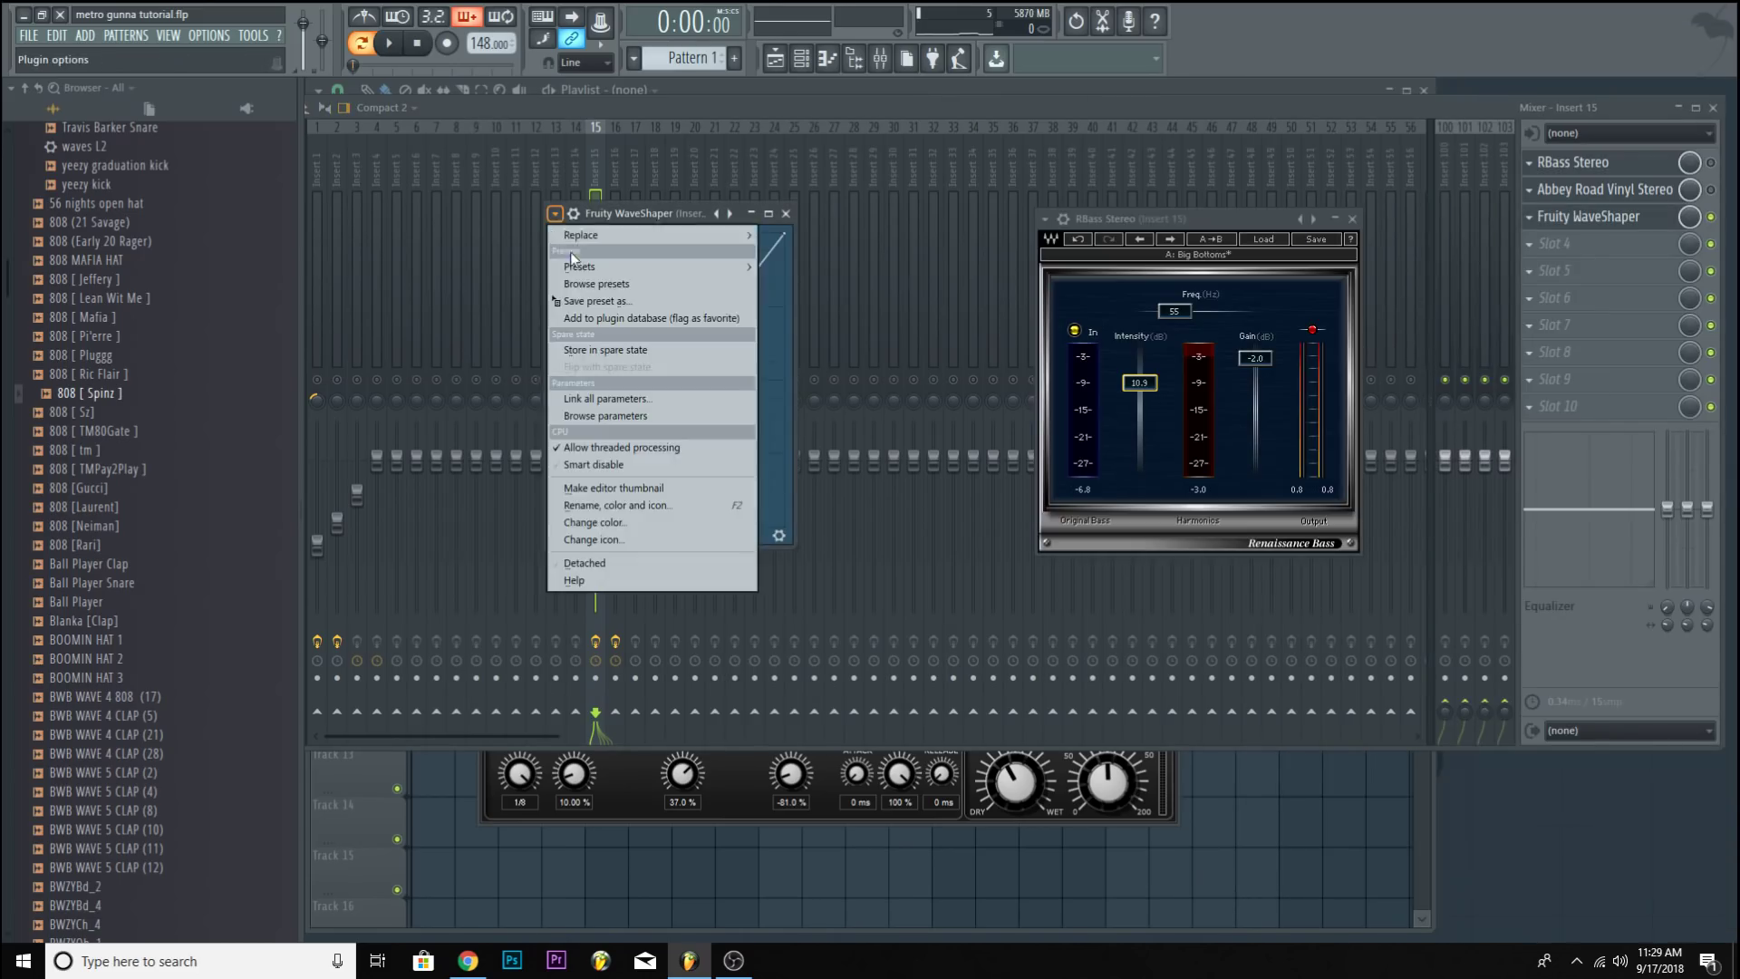
mouse_move(653, 266)
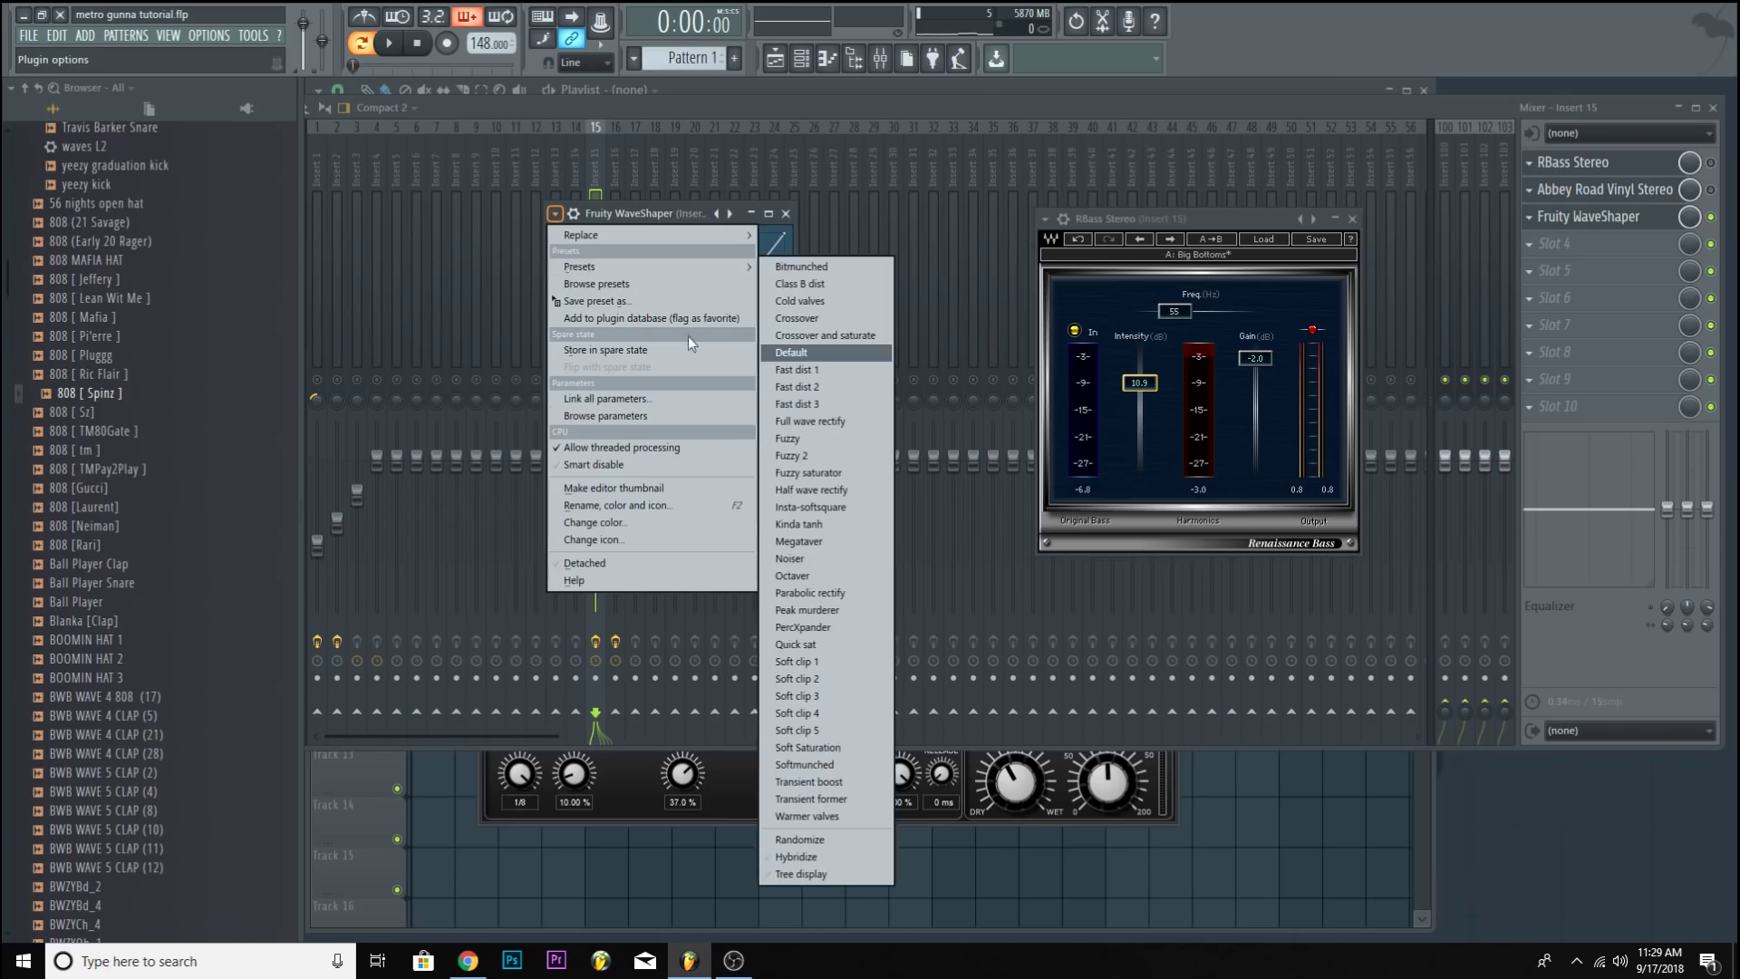
left_click(797, 747)
Add Fruity Parametric EQ 2 in slot 4, cutting the lows with band 1 and boosting band 7 by 18 dB.
left_click(1547, 244)
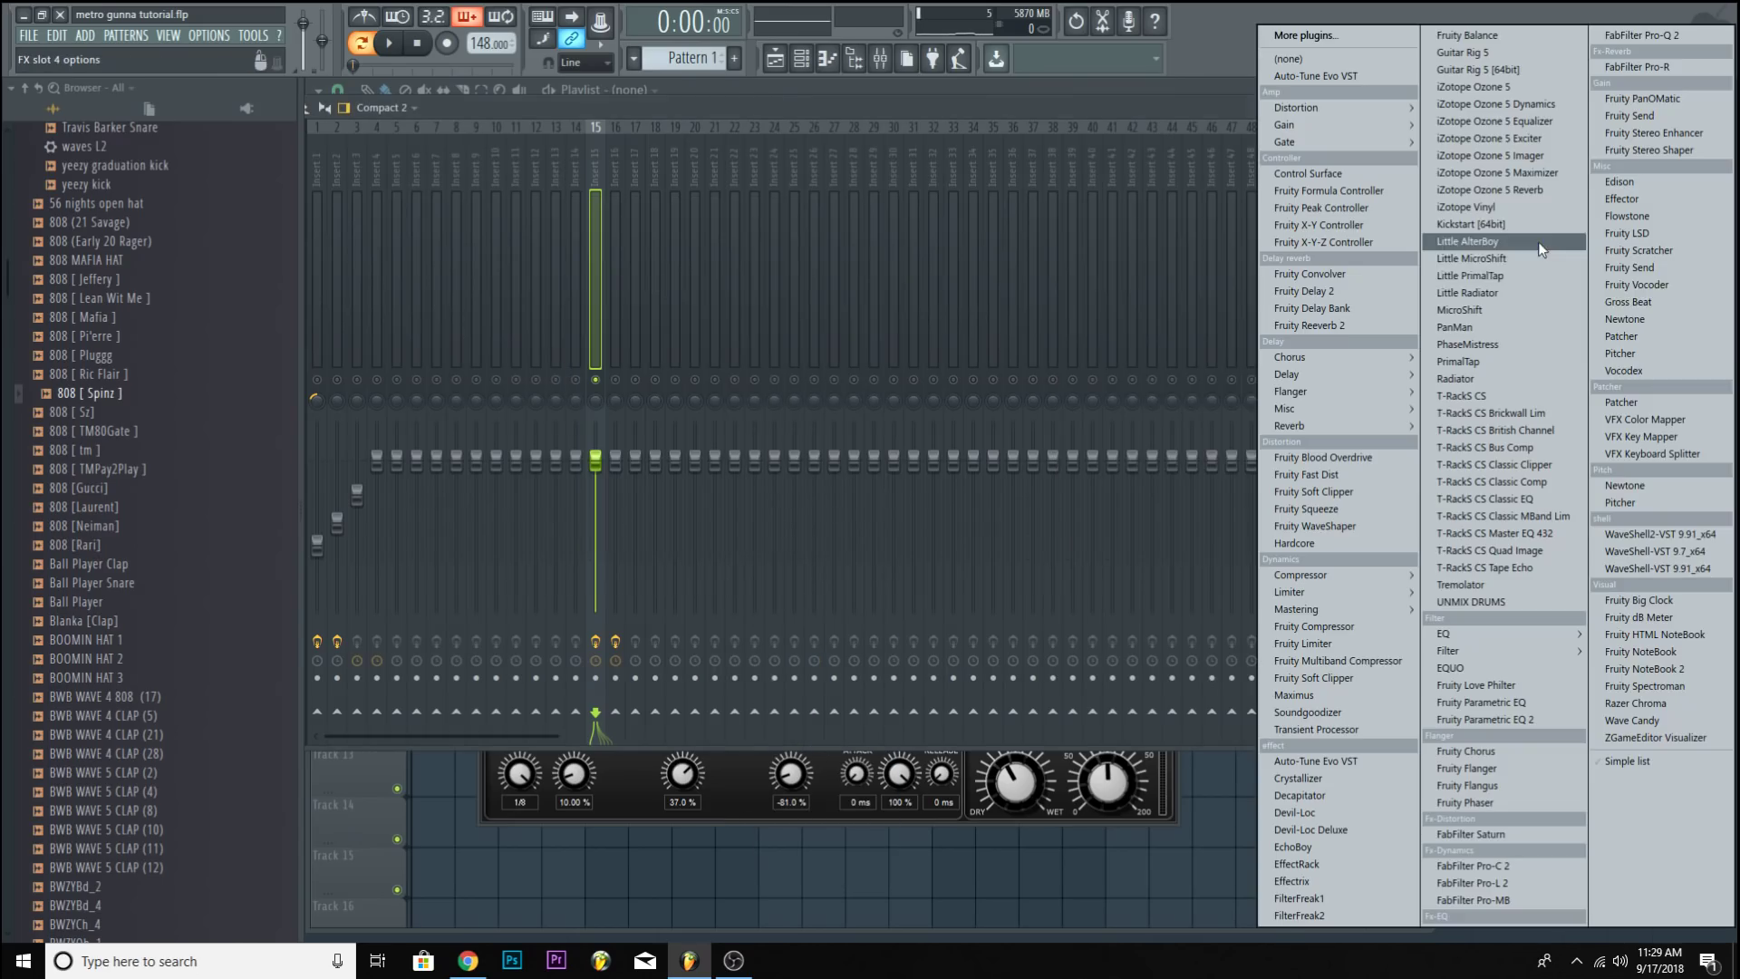
left_click(1486, 719)
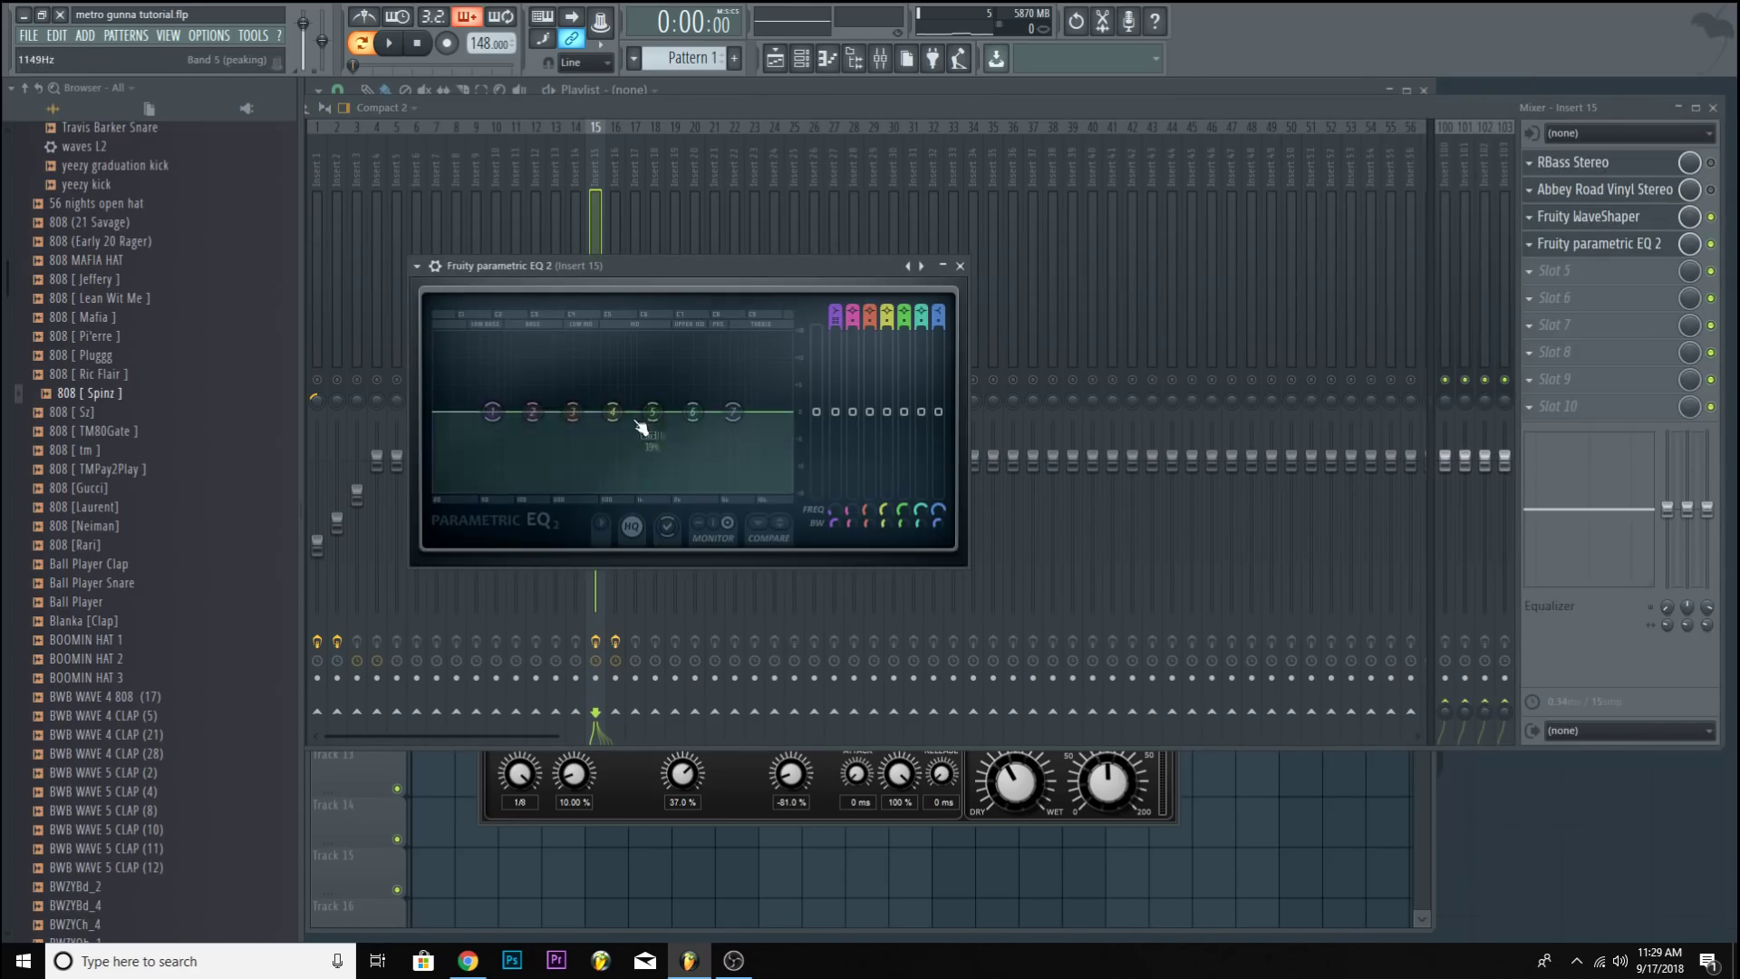
left_click_drag(492, 412, 671, 499)
left_click_drag(732, 412, 725, 332)
Move band 7's boost to a lower frequency and adjust band 1's high-pass cutoff during playback, finishing with the pattern stopped.
key("space")
mouse_move(665, 490)
left_mouse_down()
mouse_move(645, 492)
mouse_move(672, 492)
left_mouse_up()
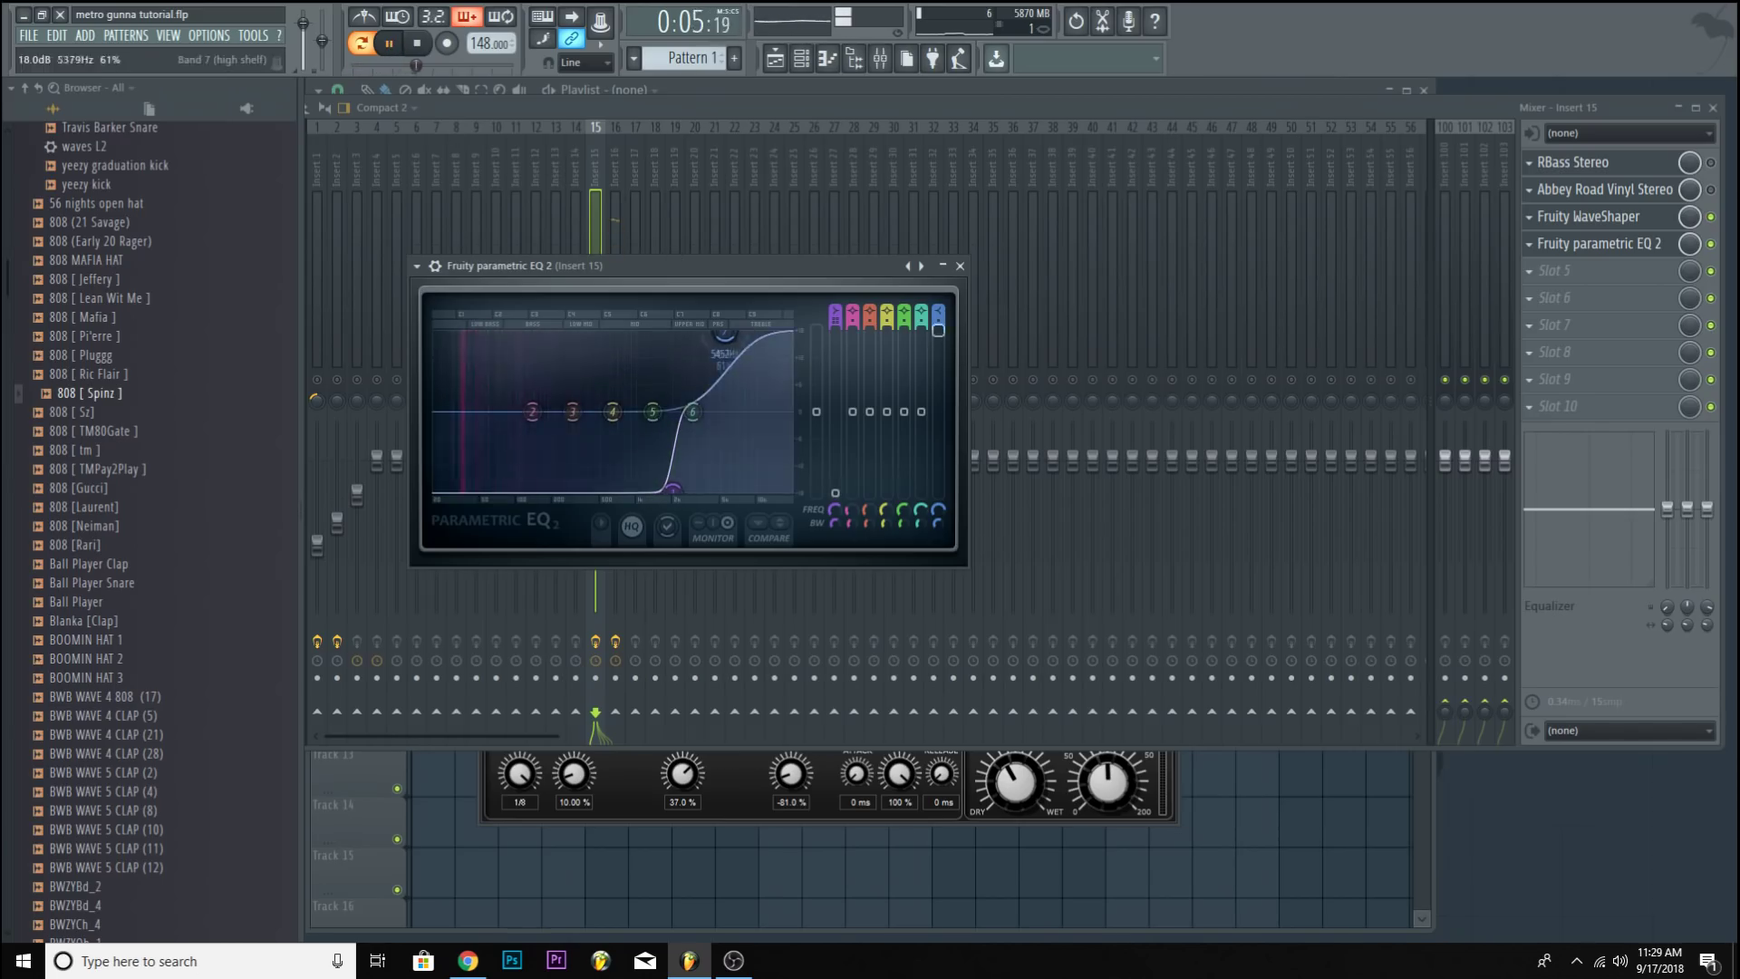
left_click_drag(725, 335, 694, 336)
left_click_drag(675, 494, 667, 497)
left_click(418, 46)
Load Fruity WaveShaper's Quick sat preset and audition the pattern while viewing the parametric EQ.
left_click(1592, 164)
left_click(1599, 231)
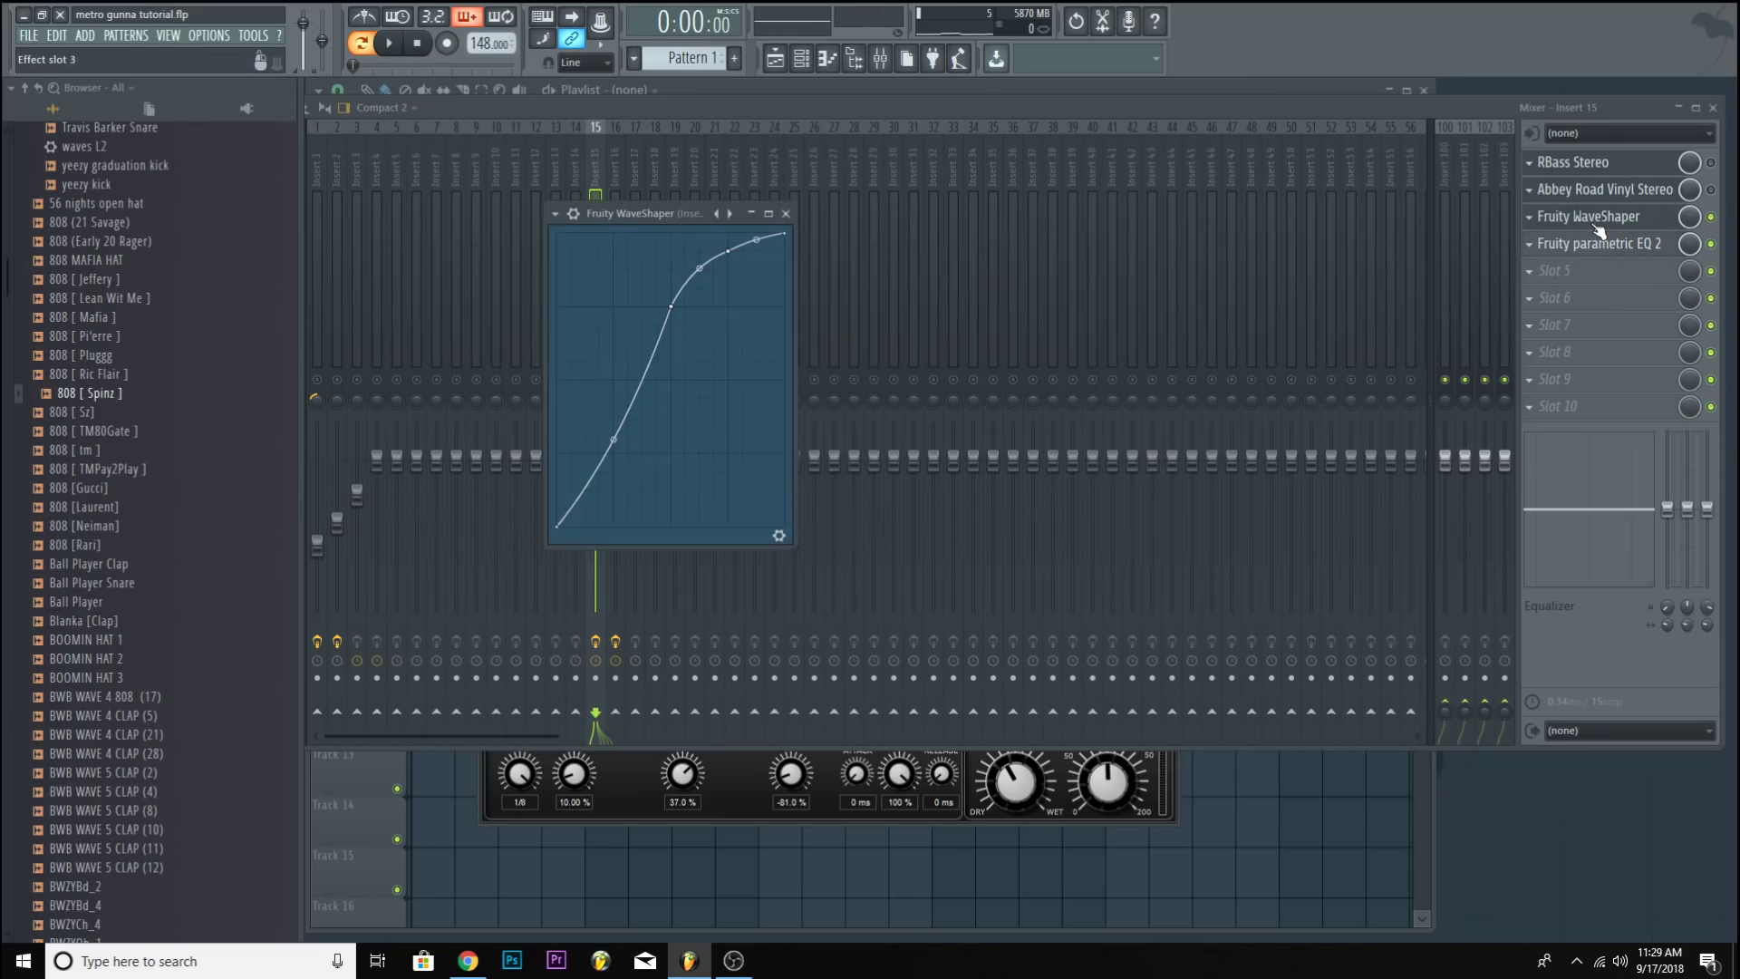
left_click(554, 214)
mouse_move(579, 268)
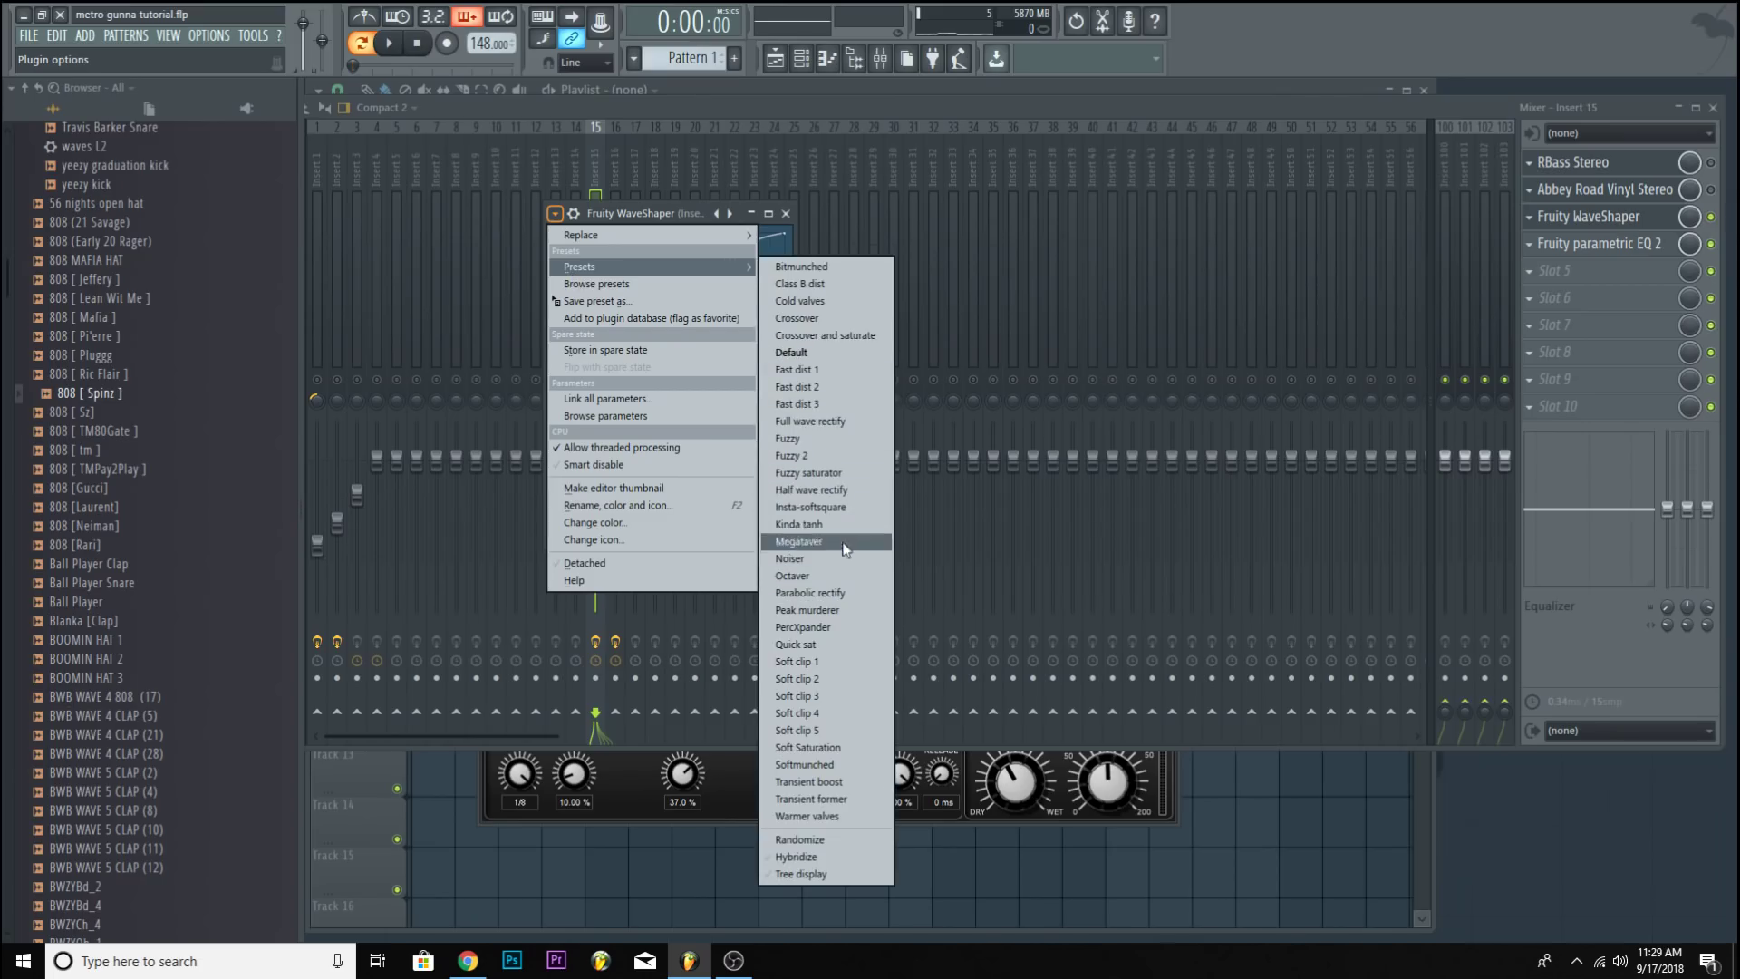
left_click(849, 651)
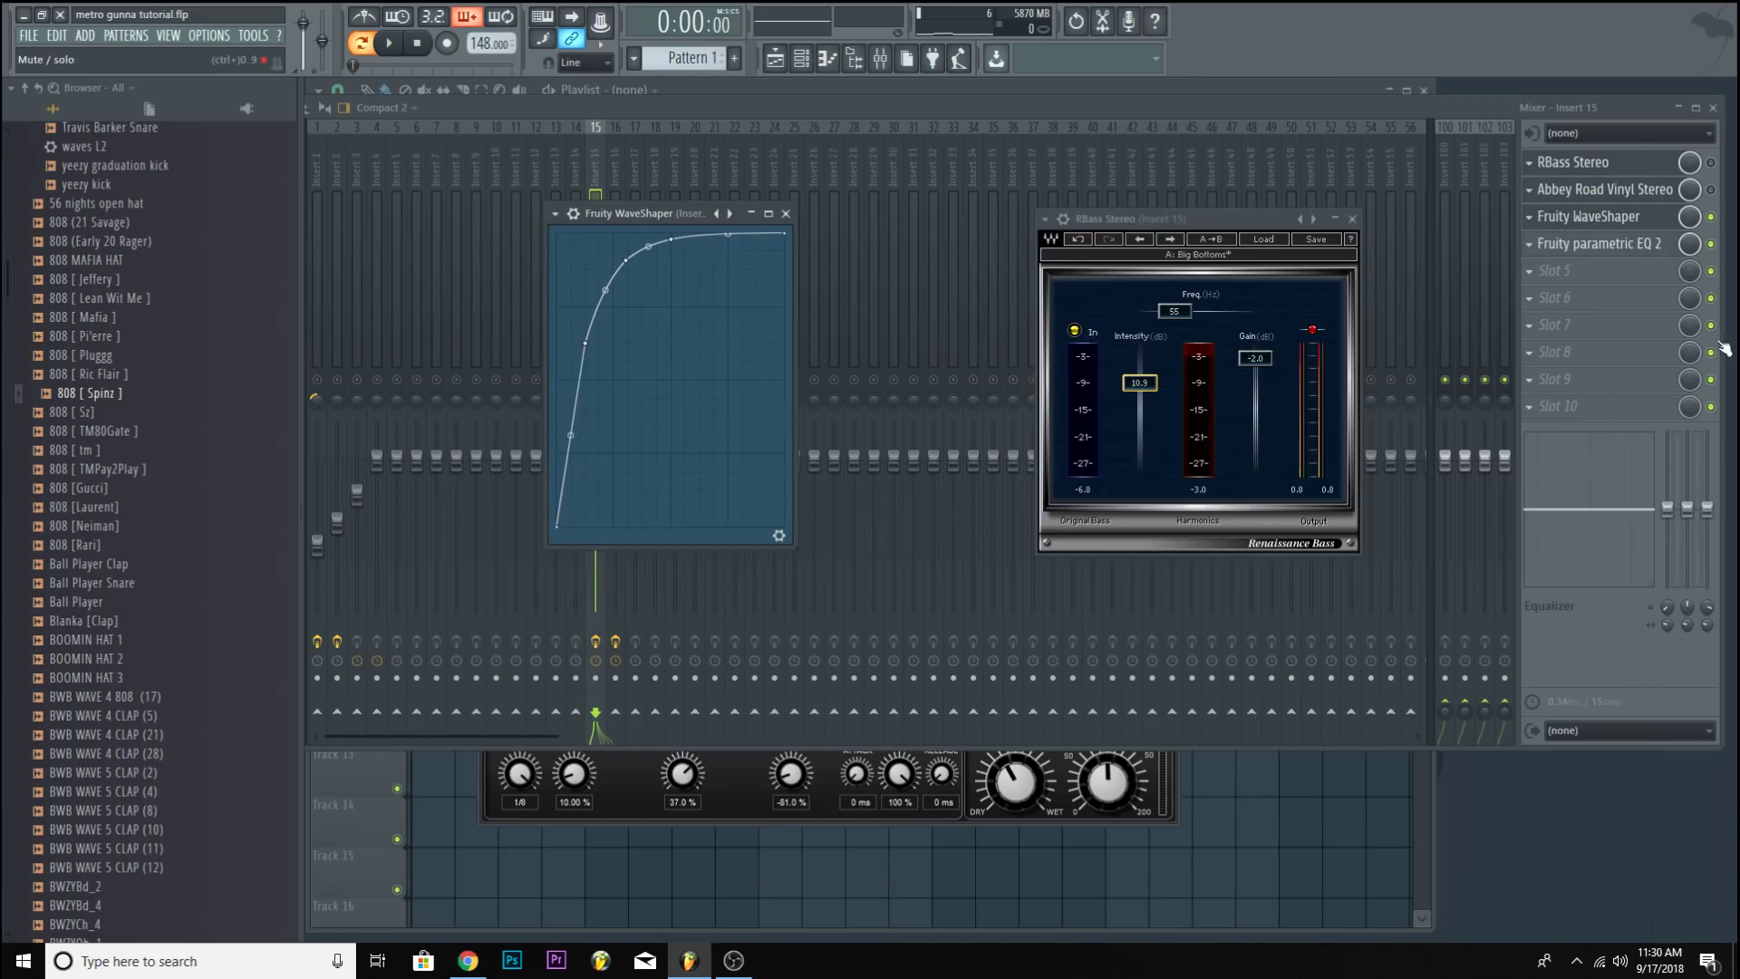
key("space")
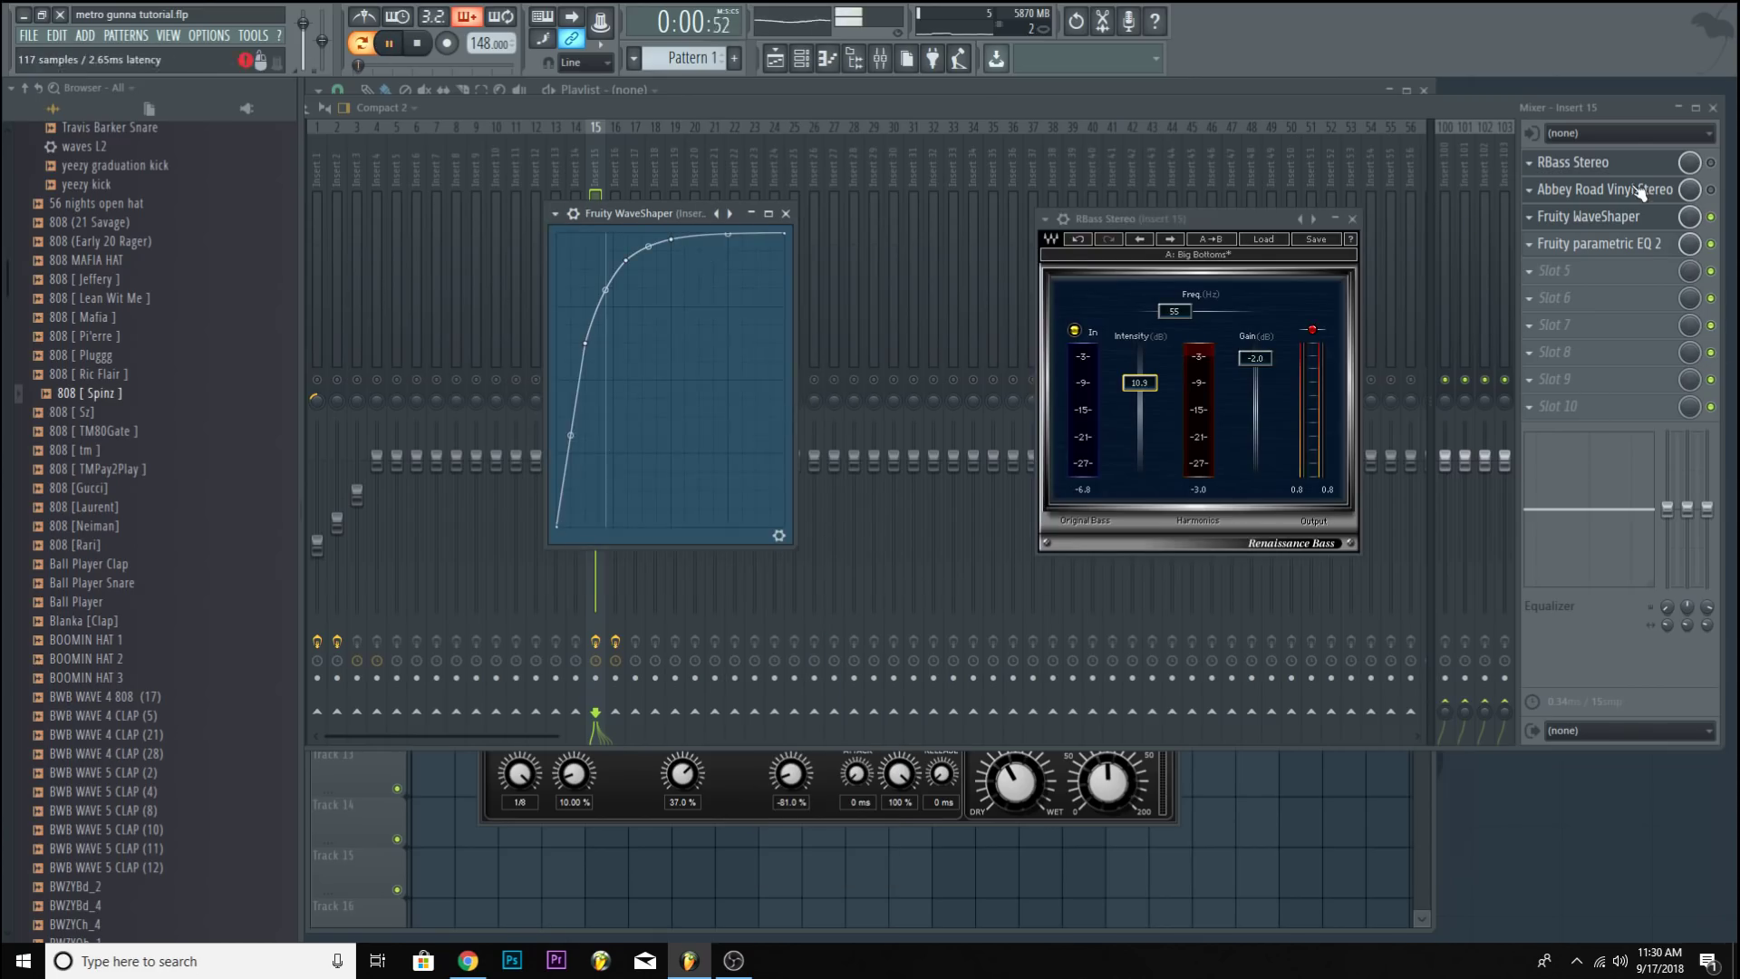
left_click(1600, 243)
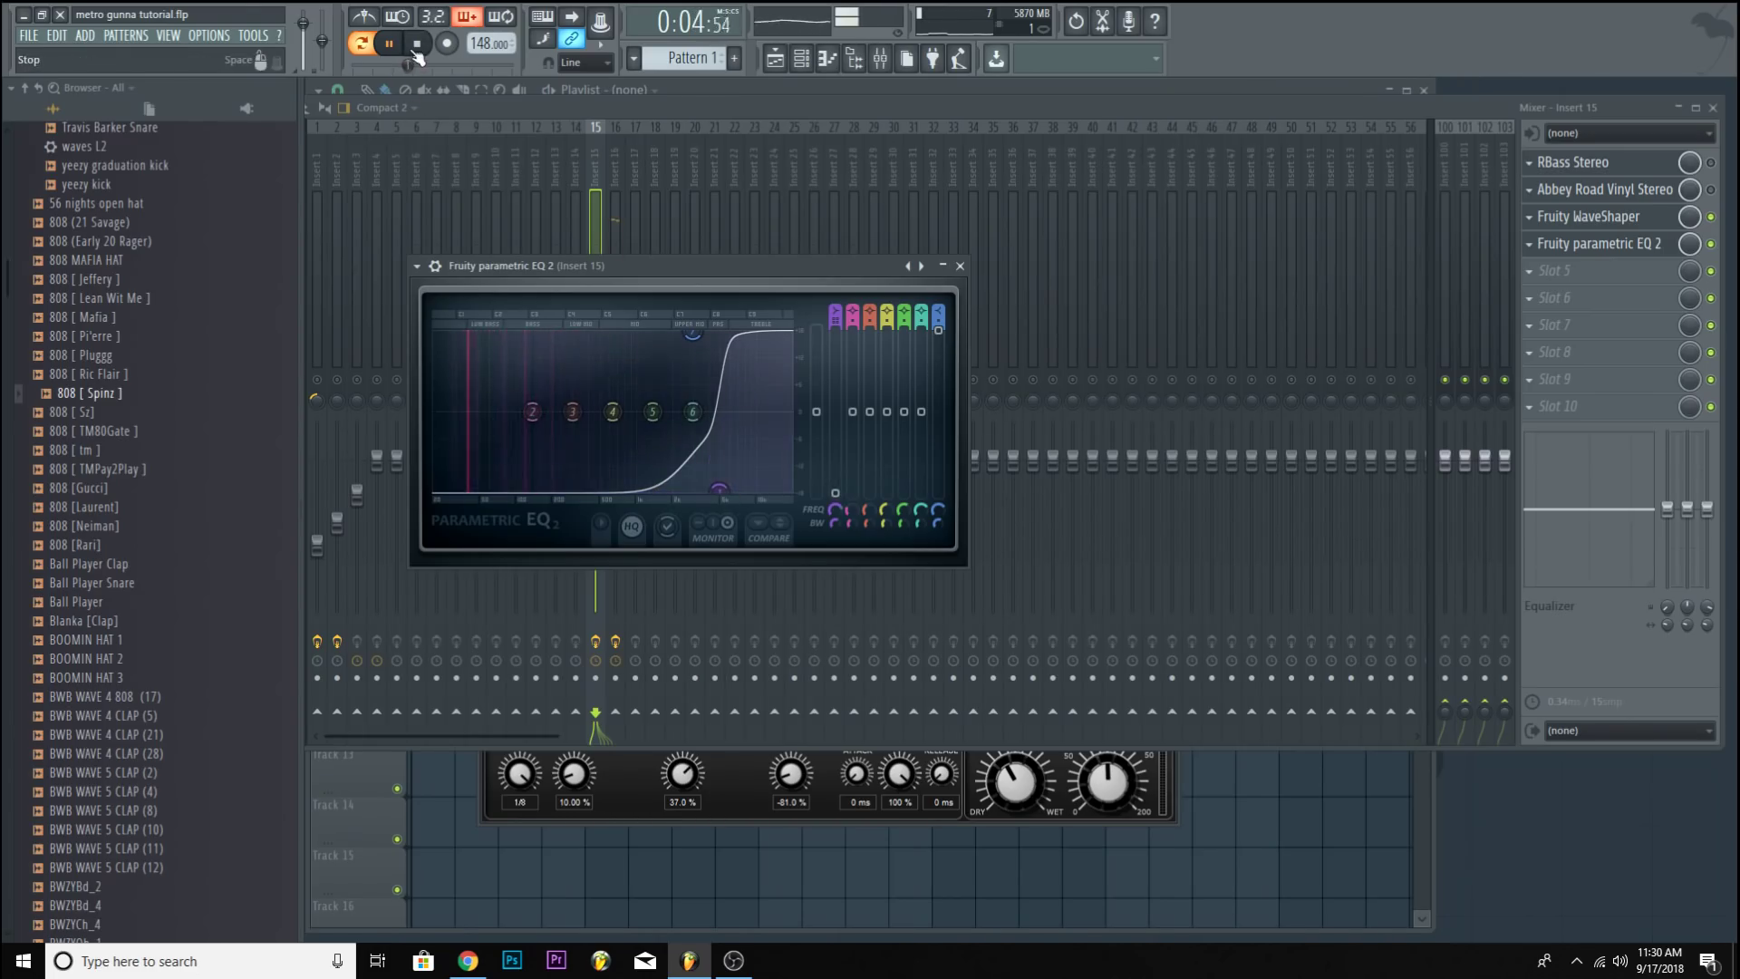
key("space")
Lower the WaveShaper slot's mix level to about 44%, audition the pattern, and raise the mix level again.
left_click_drag(1684, 221, 1683, 225)
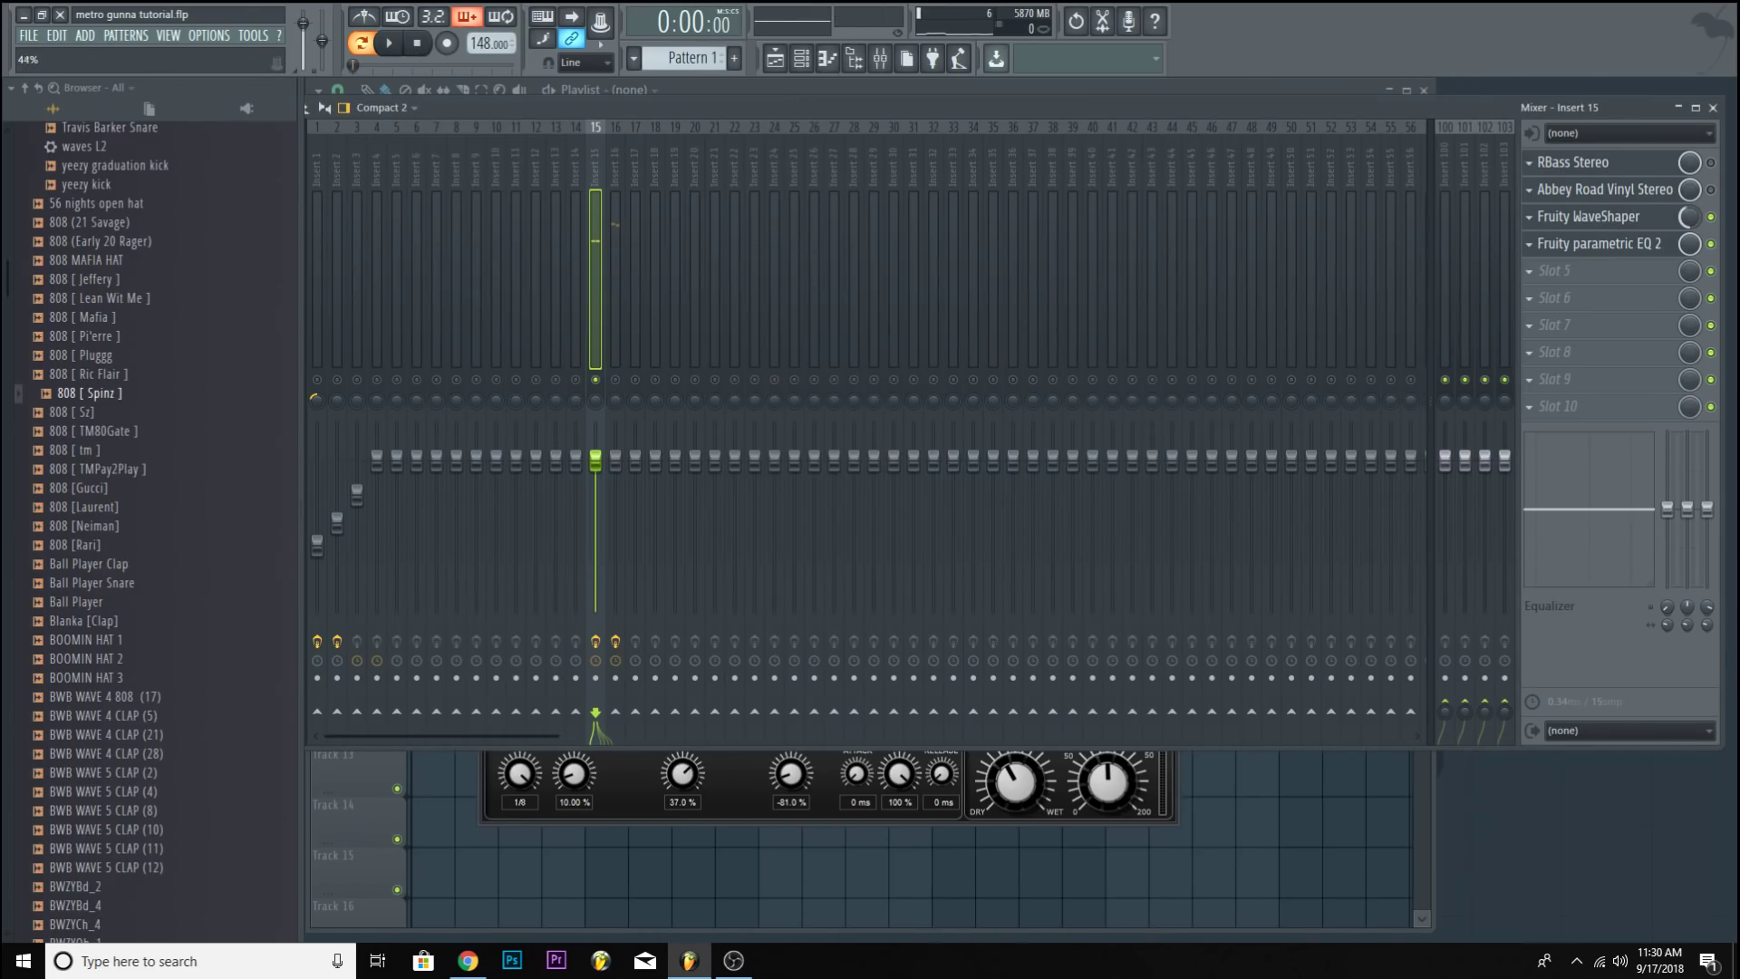
key("space")
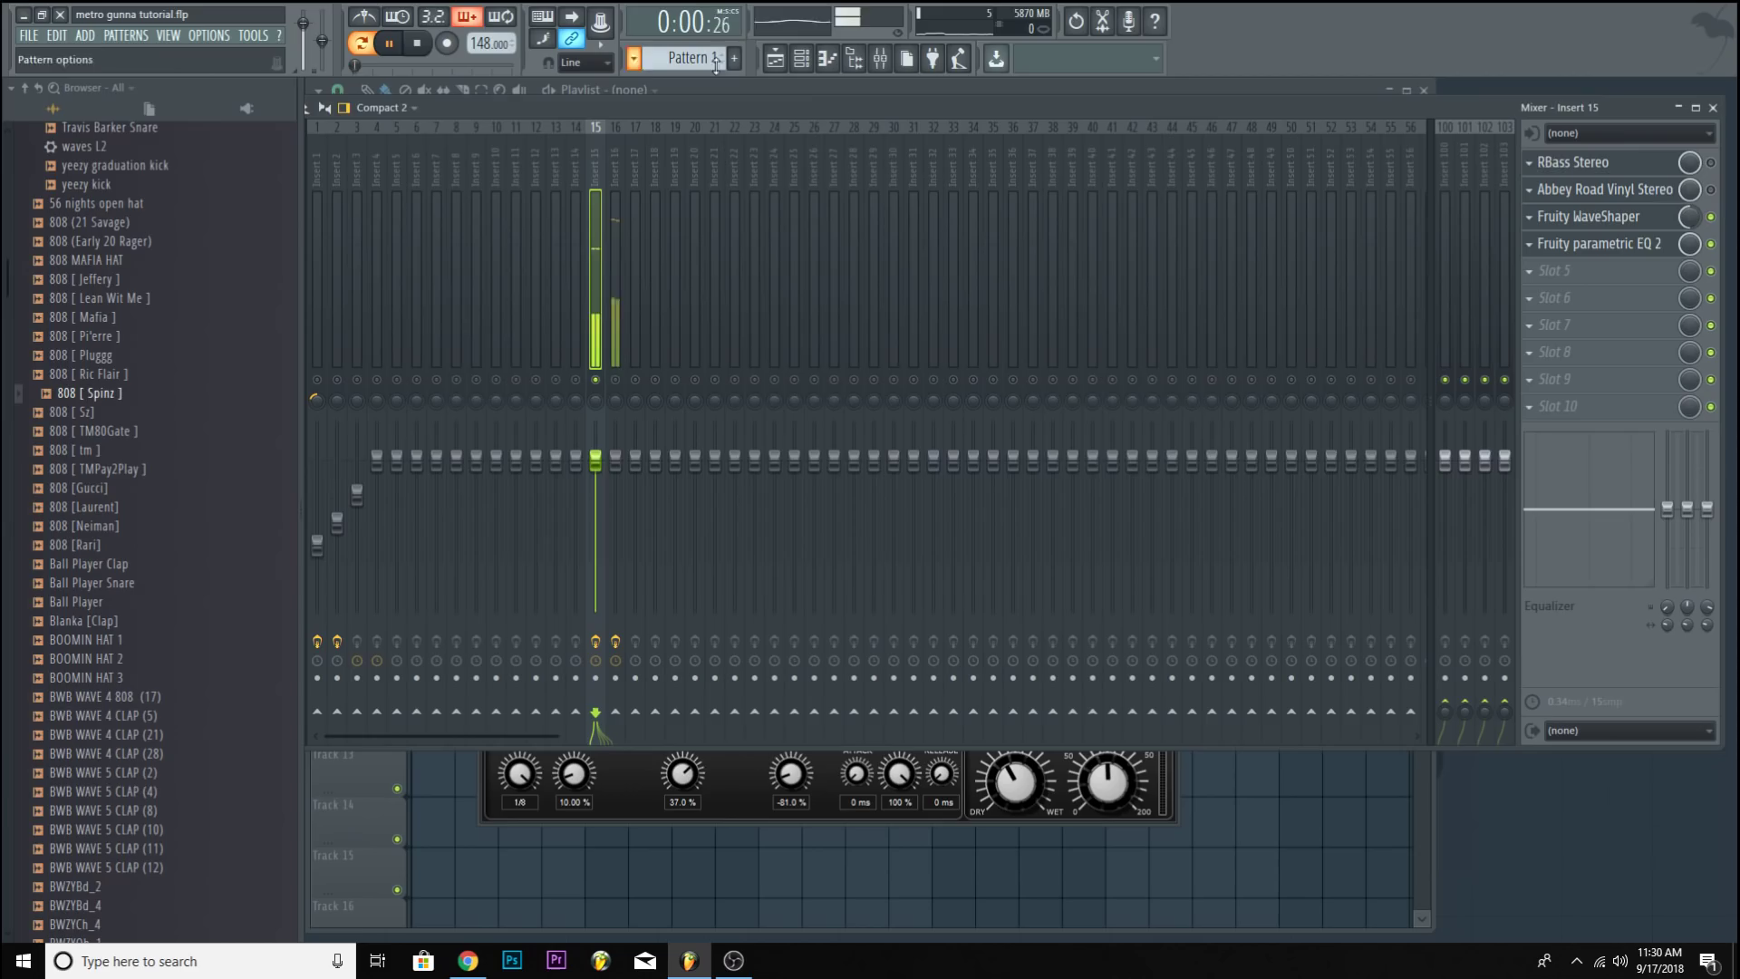
left_click(1639, 245)
key("space")
left_click_drag(1688, 218, 1688, 197)
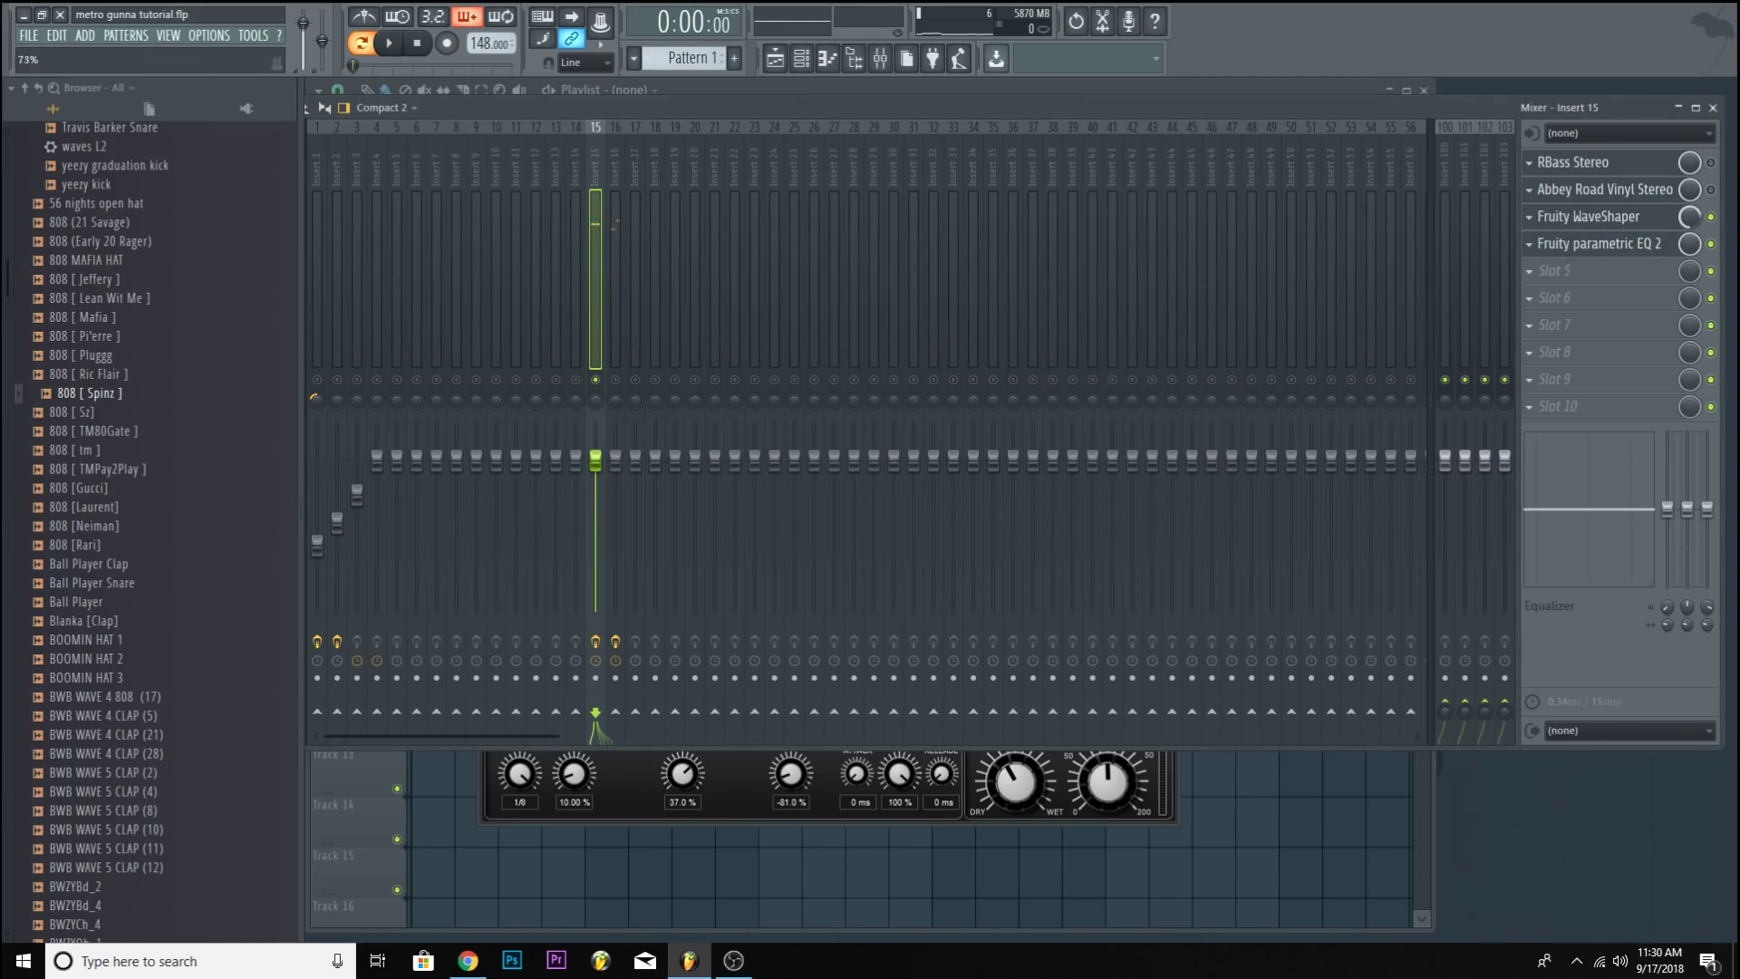
Reopen Fruity WaveShaper and switch it from Quick sat back to the softer saturation preset used before.
left_click(1619, 222)
left_click(1619, 222)
left_click(1619, 222)
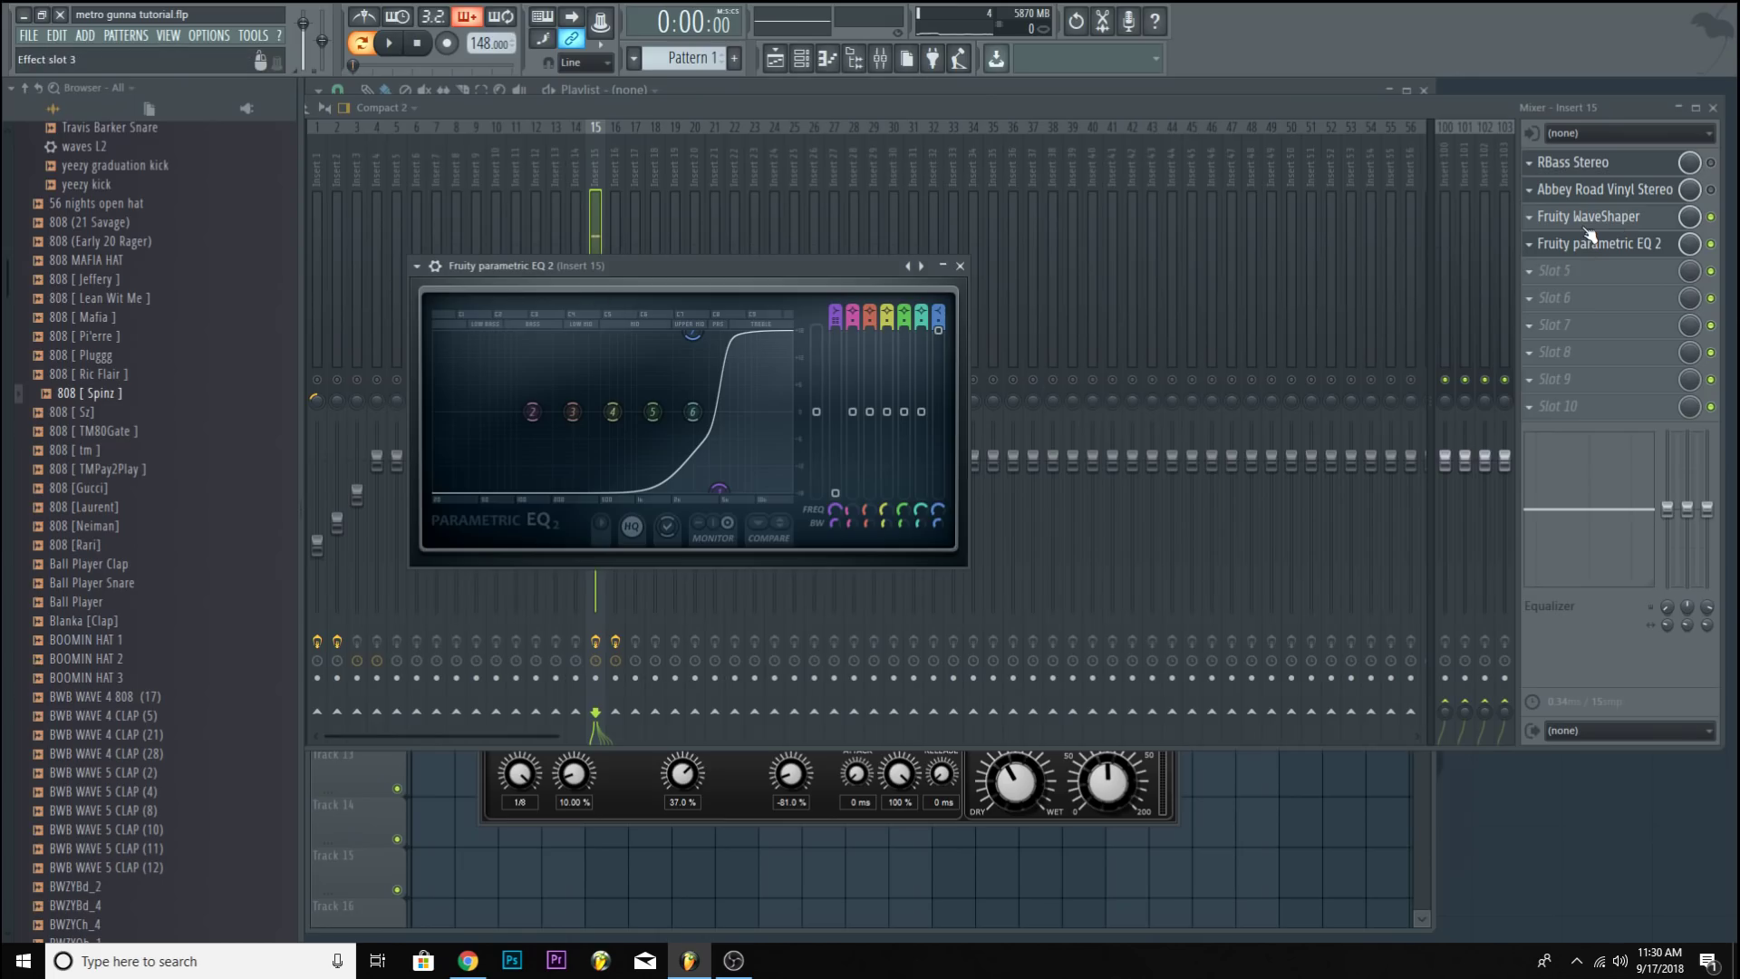
left_click(1589, 227)
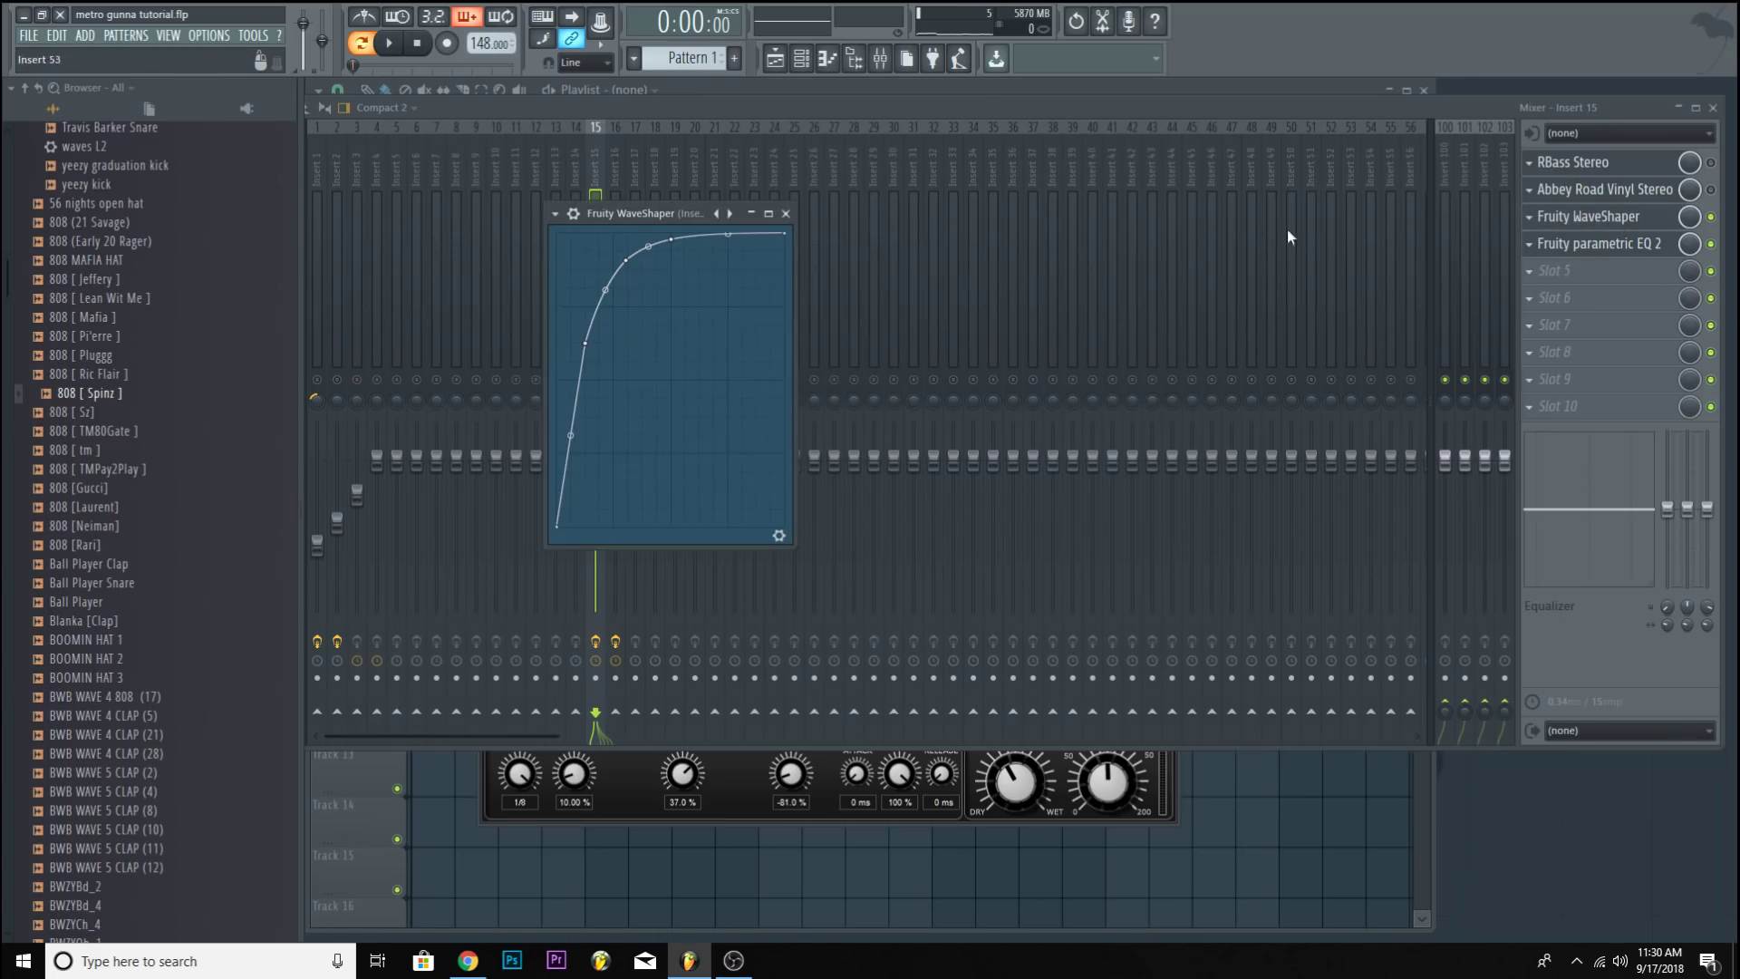
left_click(555, 214)
mouse_move(606, 265)
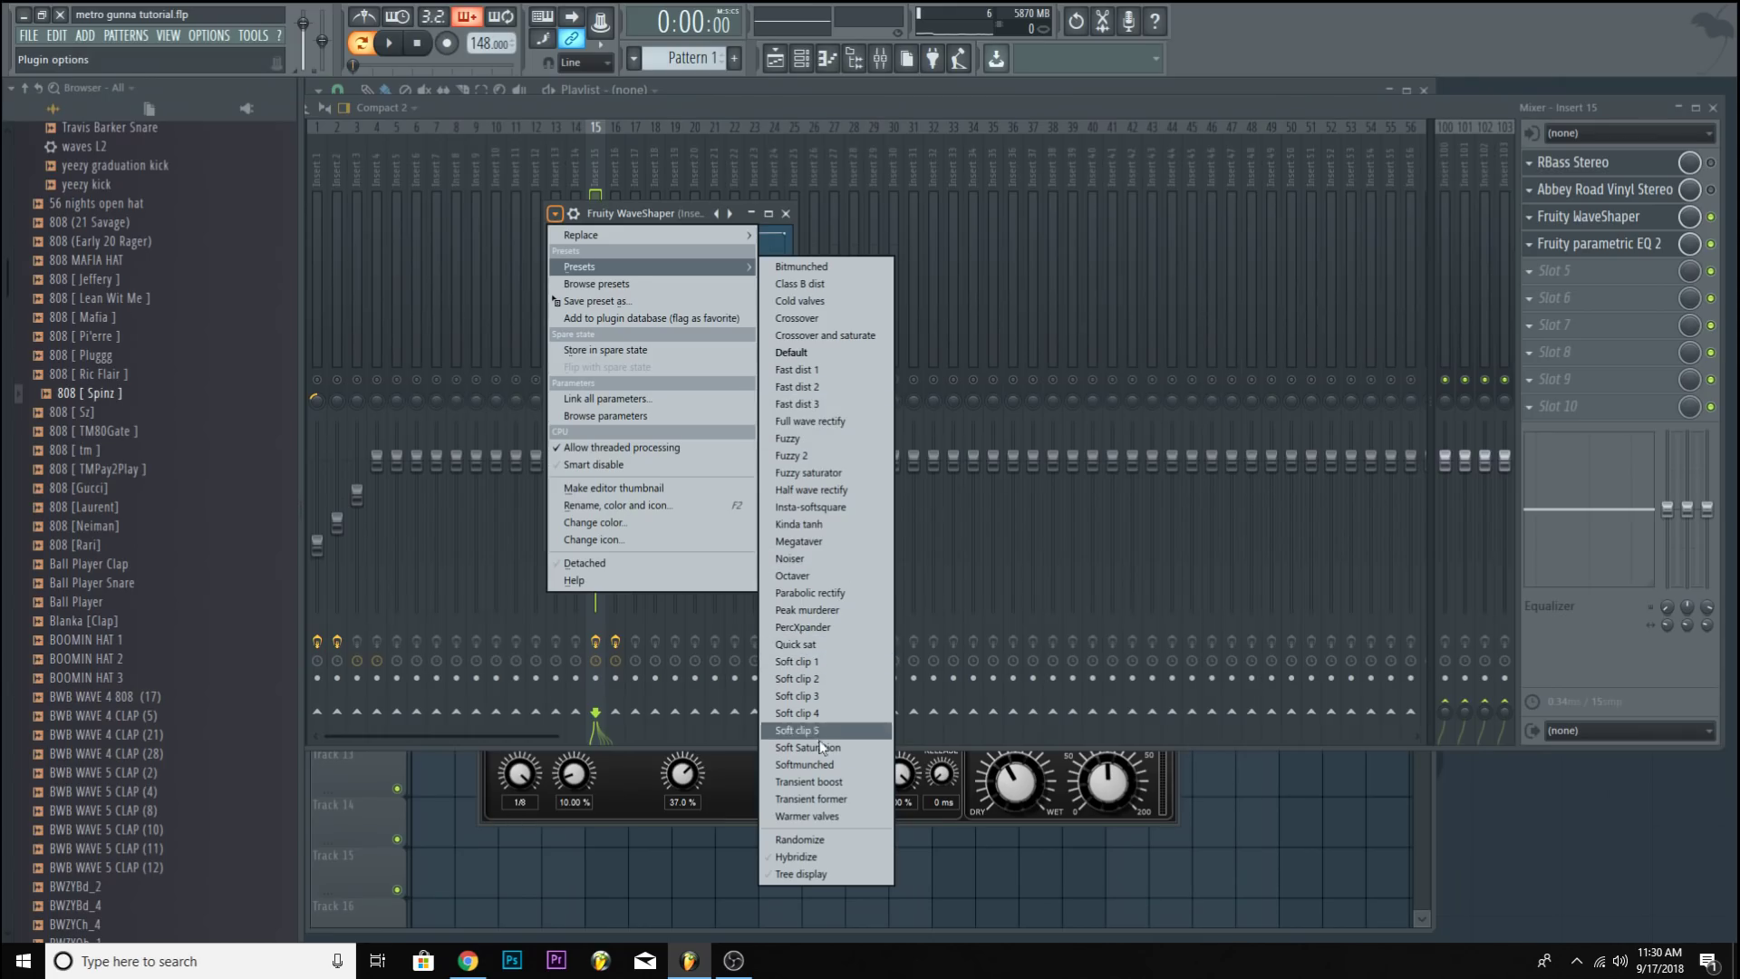
left_click(803, 764)
Reduce band 7's boost in the slot 4 parametric EQ to a slight lift during playback and stop the pattern.
left_click(390, 54)
left_click(862, 269)
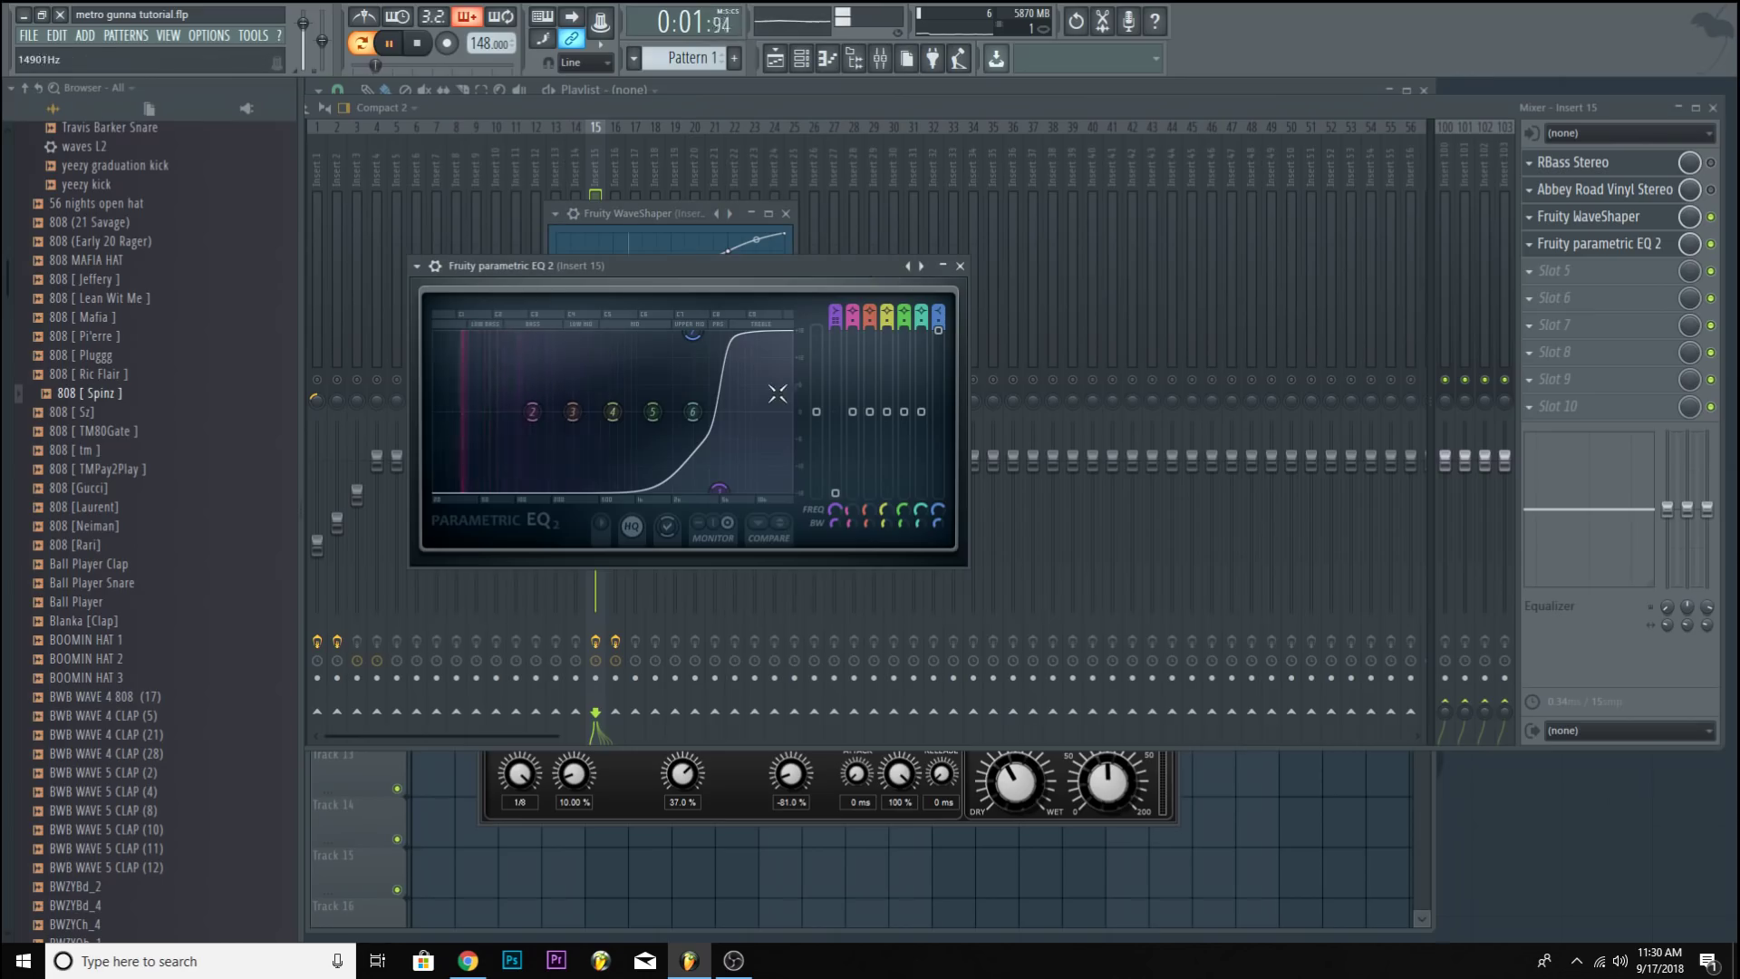
left_click_drag(700, 334, 699, 390)
left_click(416, 43)
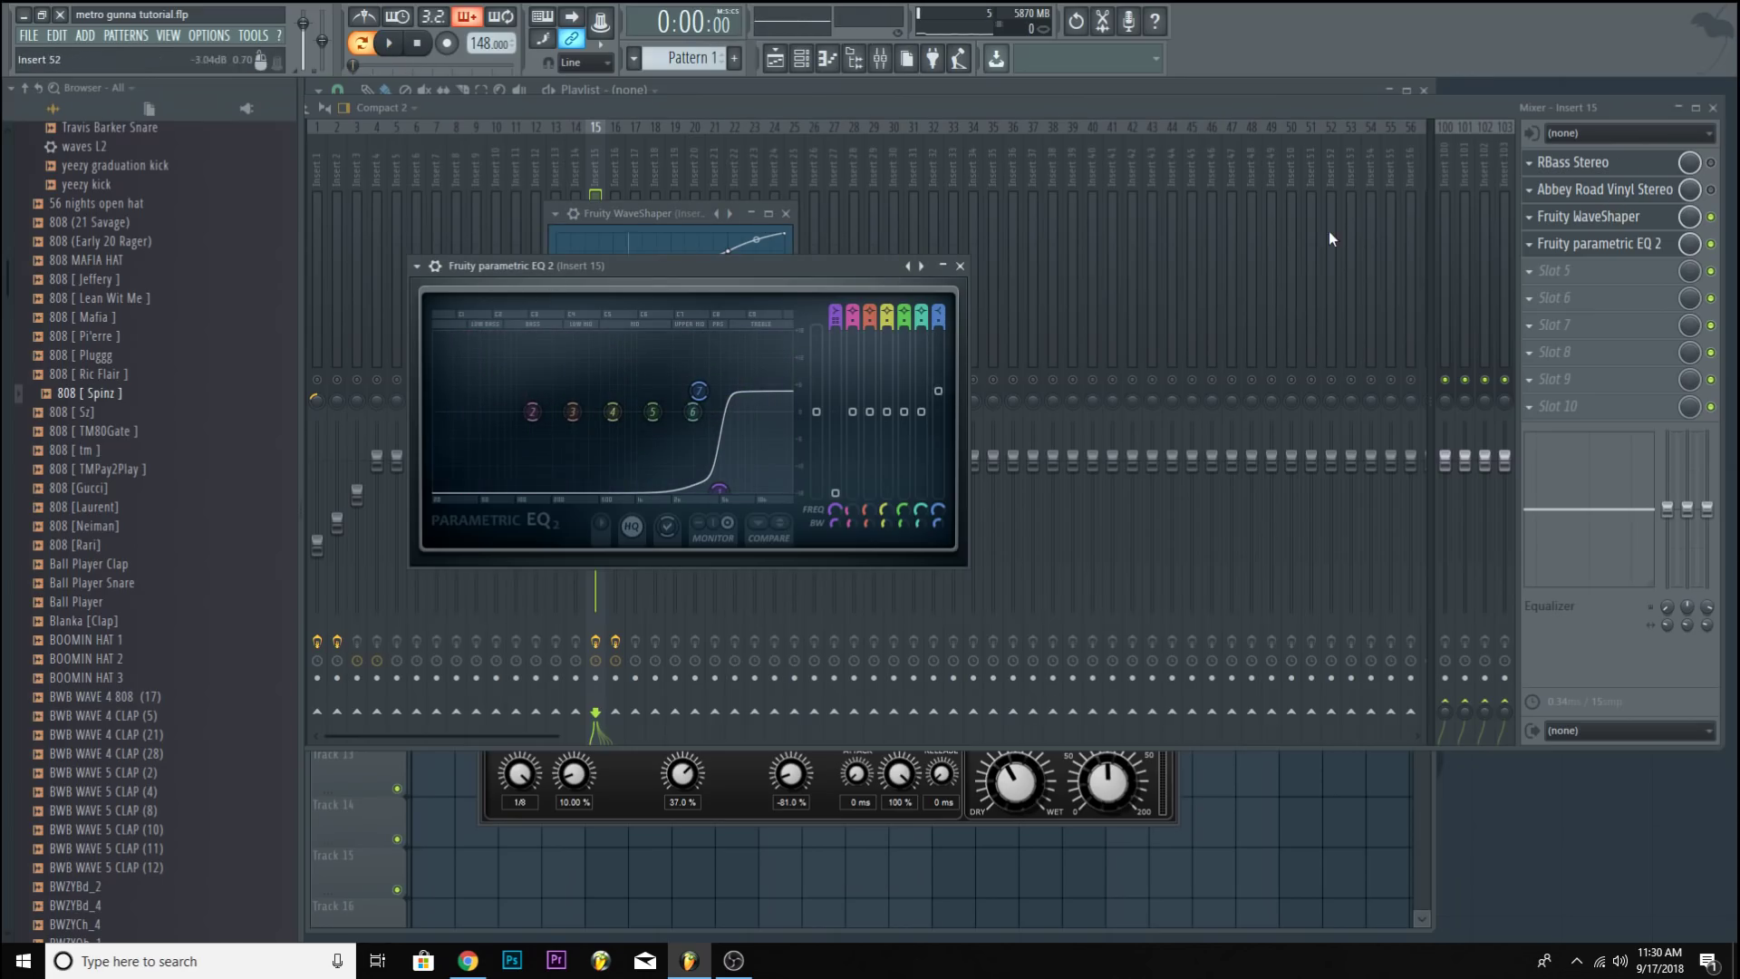
Close the open effect windows and replace Fruity WaveShaper in slot 3 with Fruity Fast Dist.
left_click(635, 227)
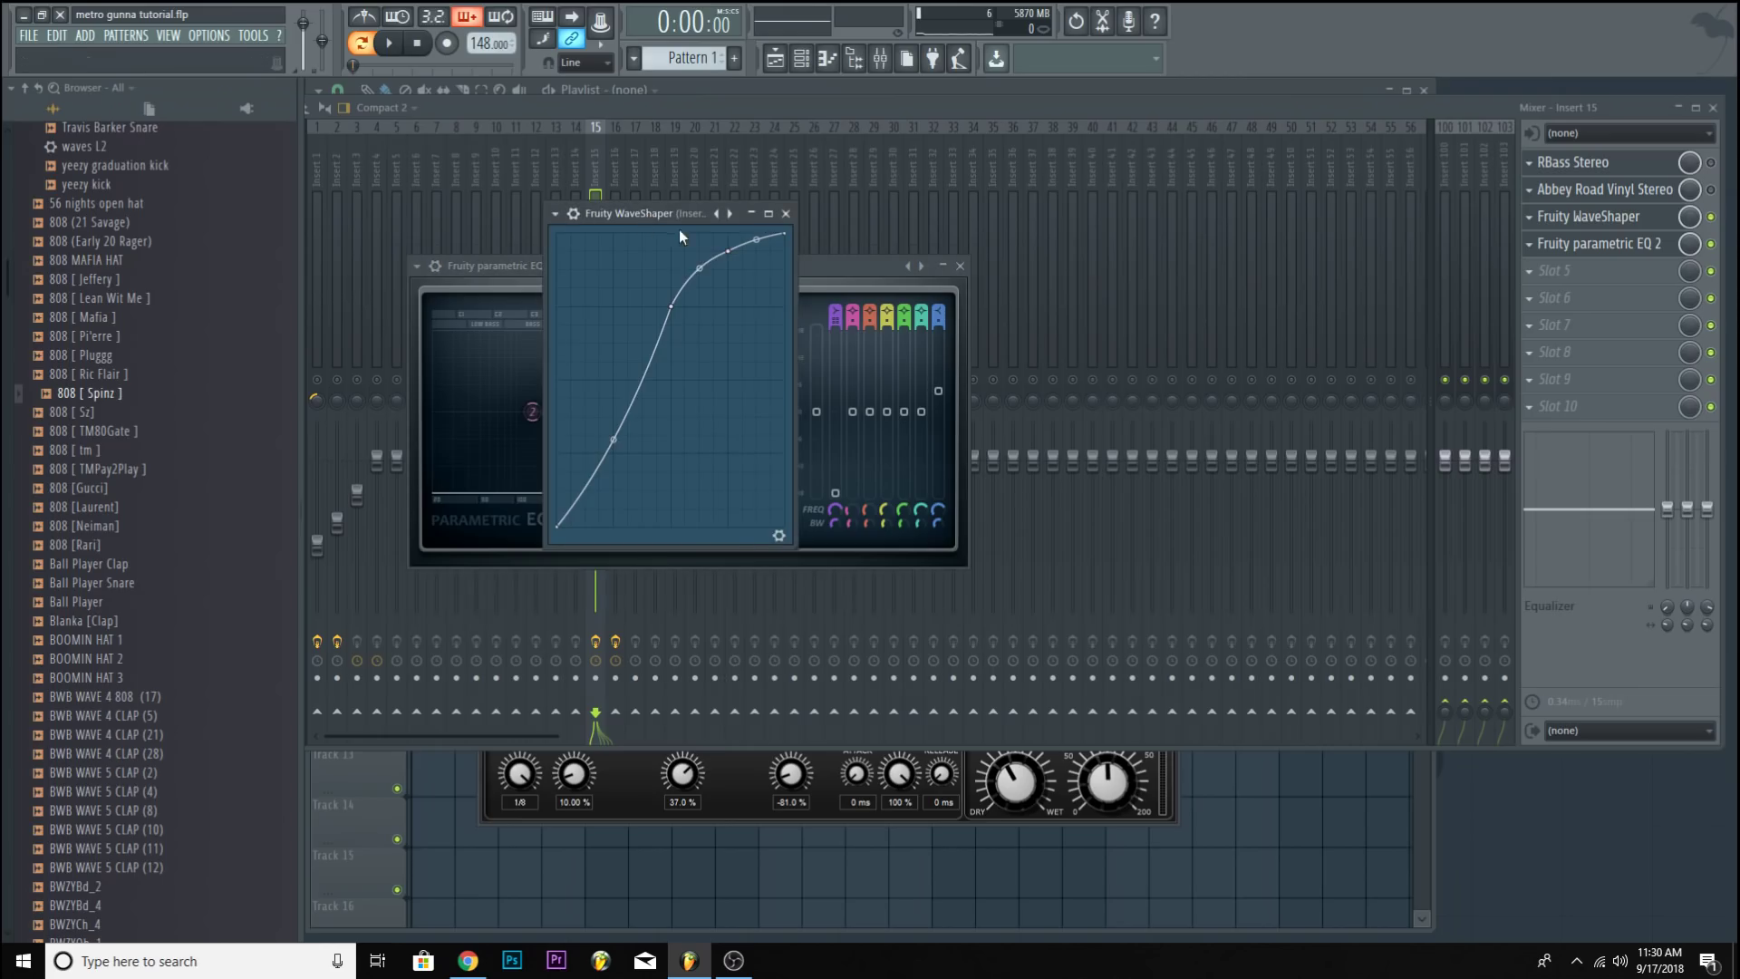
left_click(961, 266)
left_click(1546, 225)
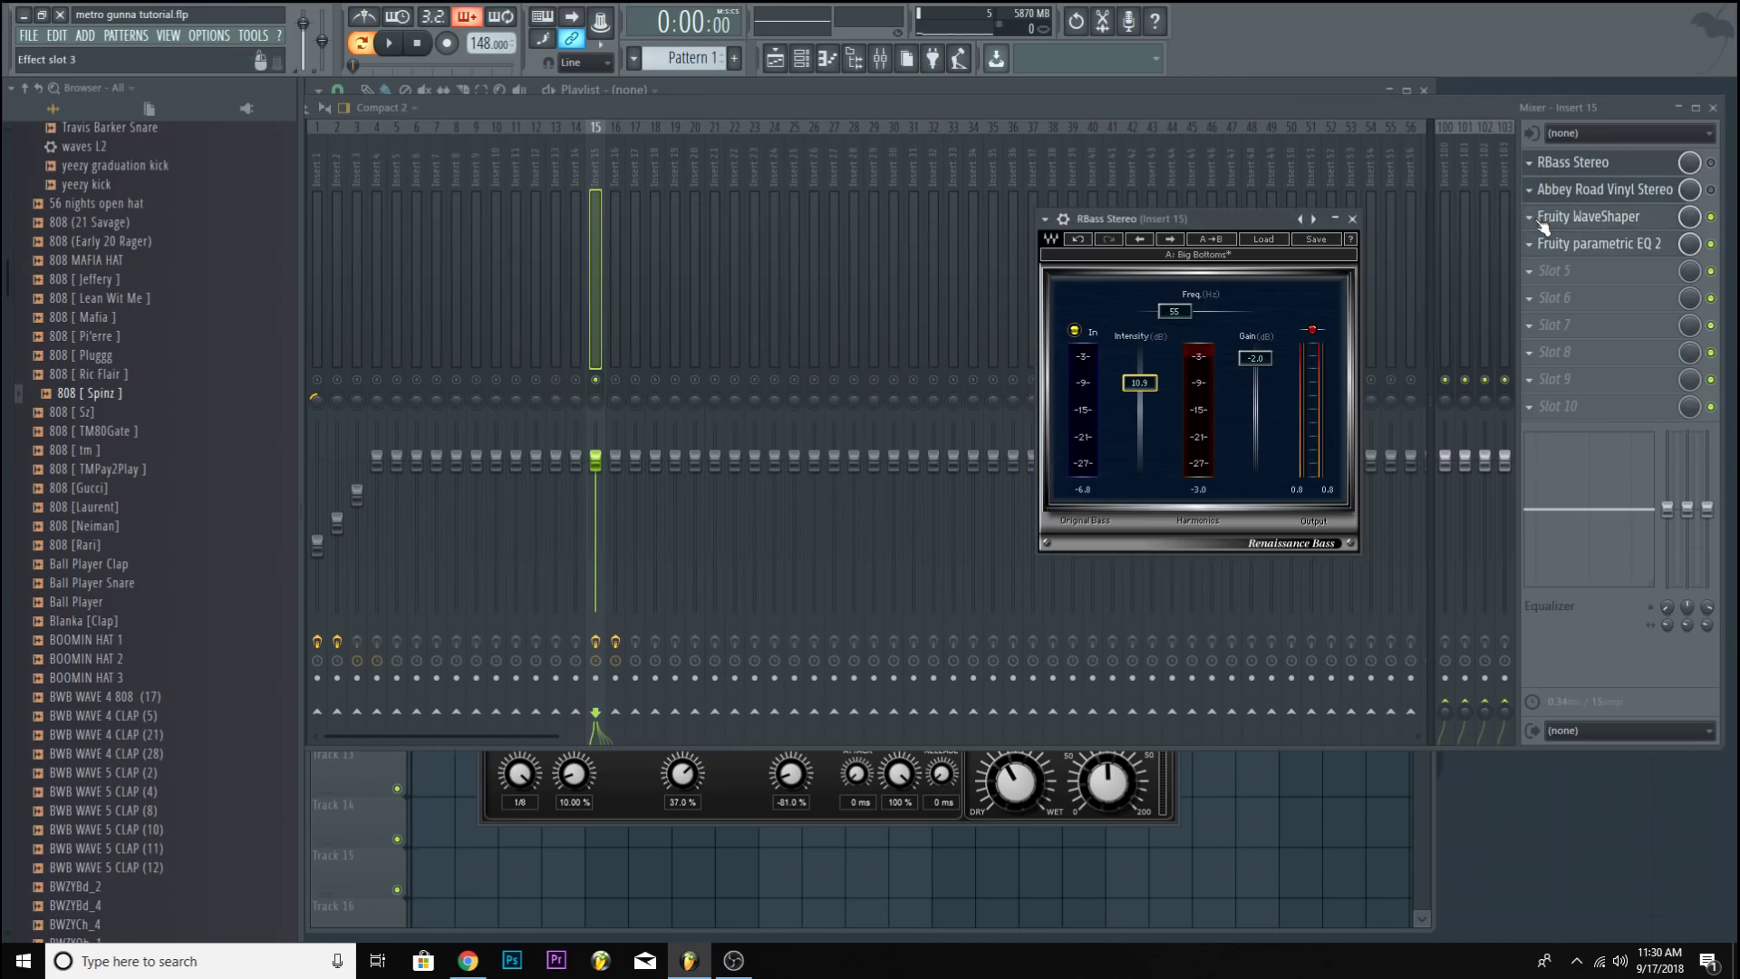
left_click(1530, 218)
left_click(1537, 244)
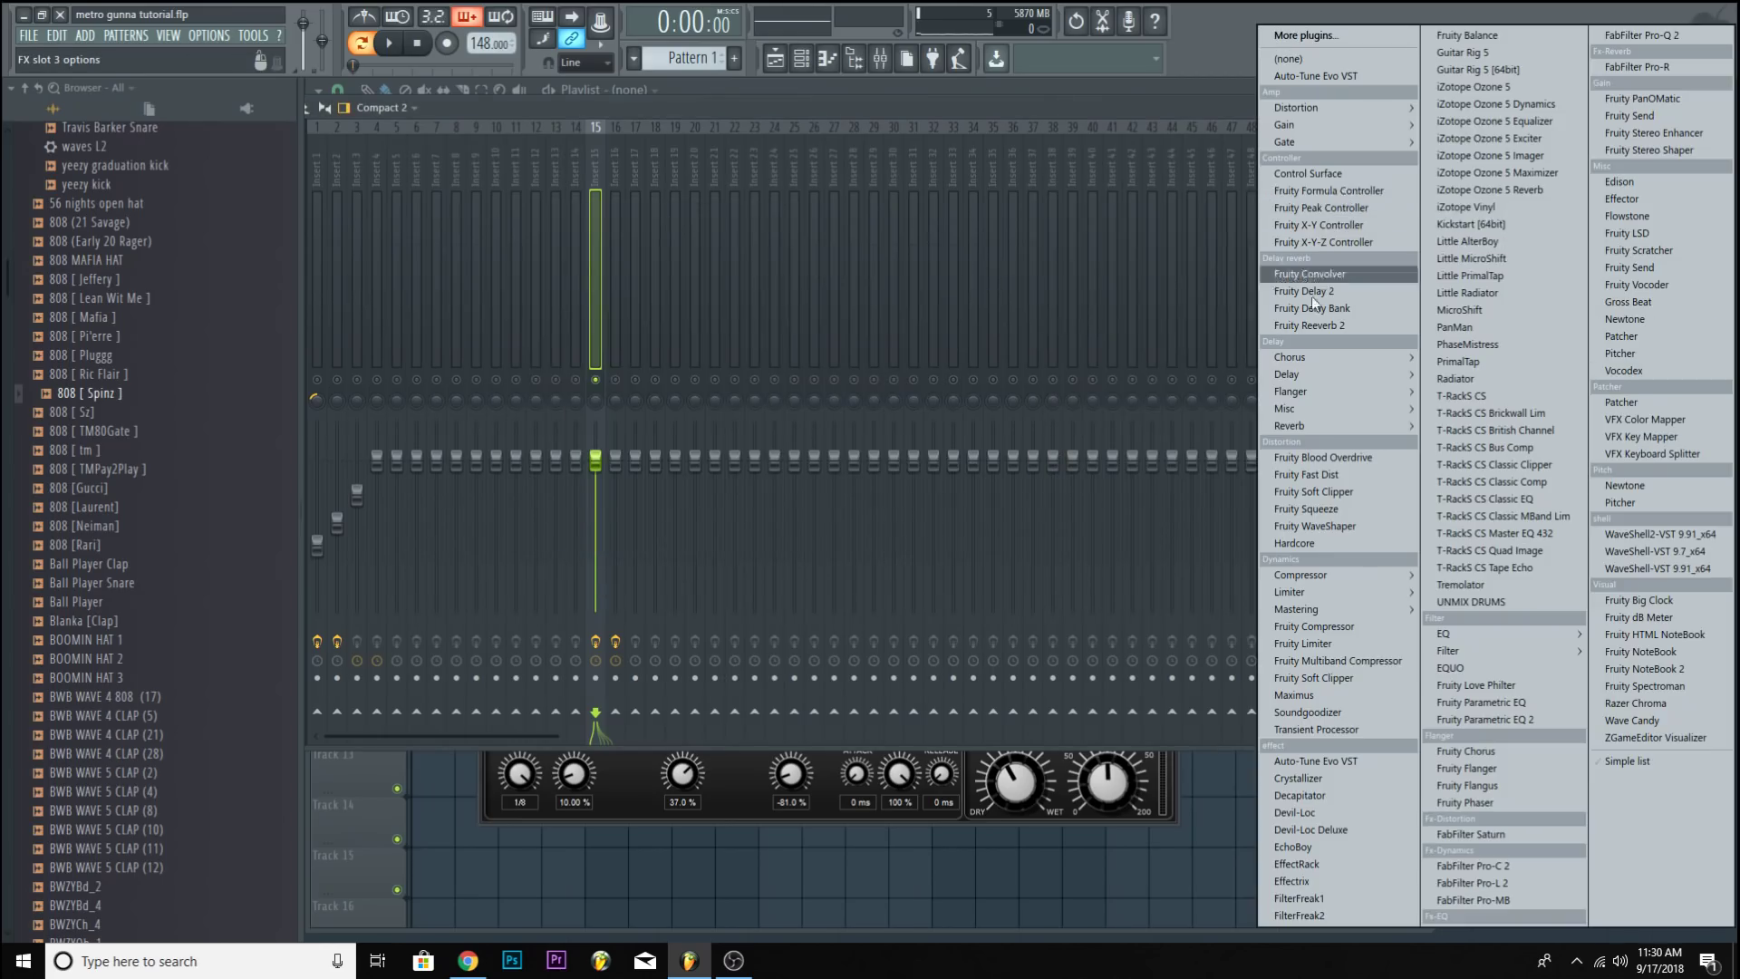
left_click(1318, 475)
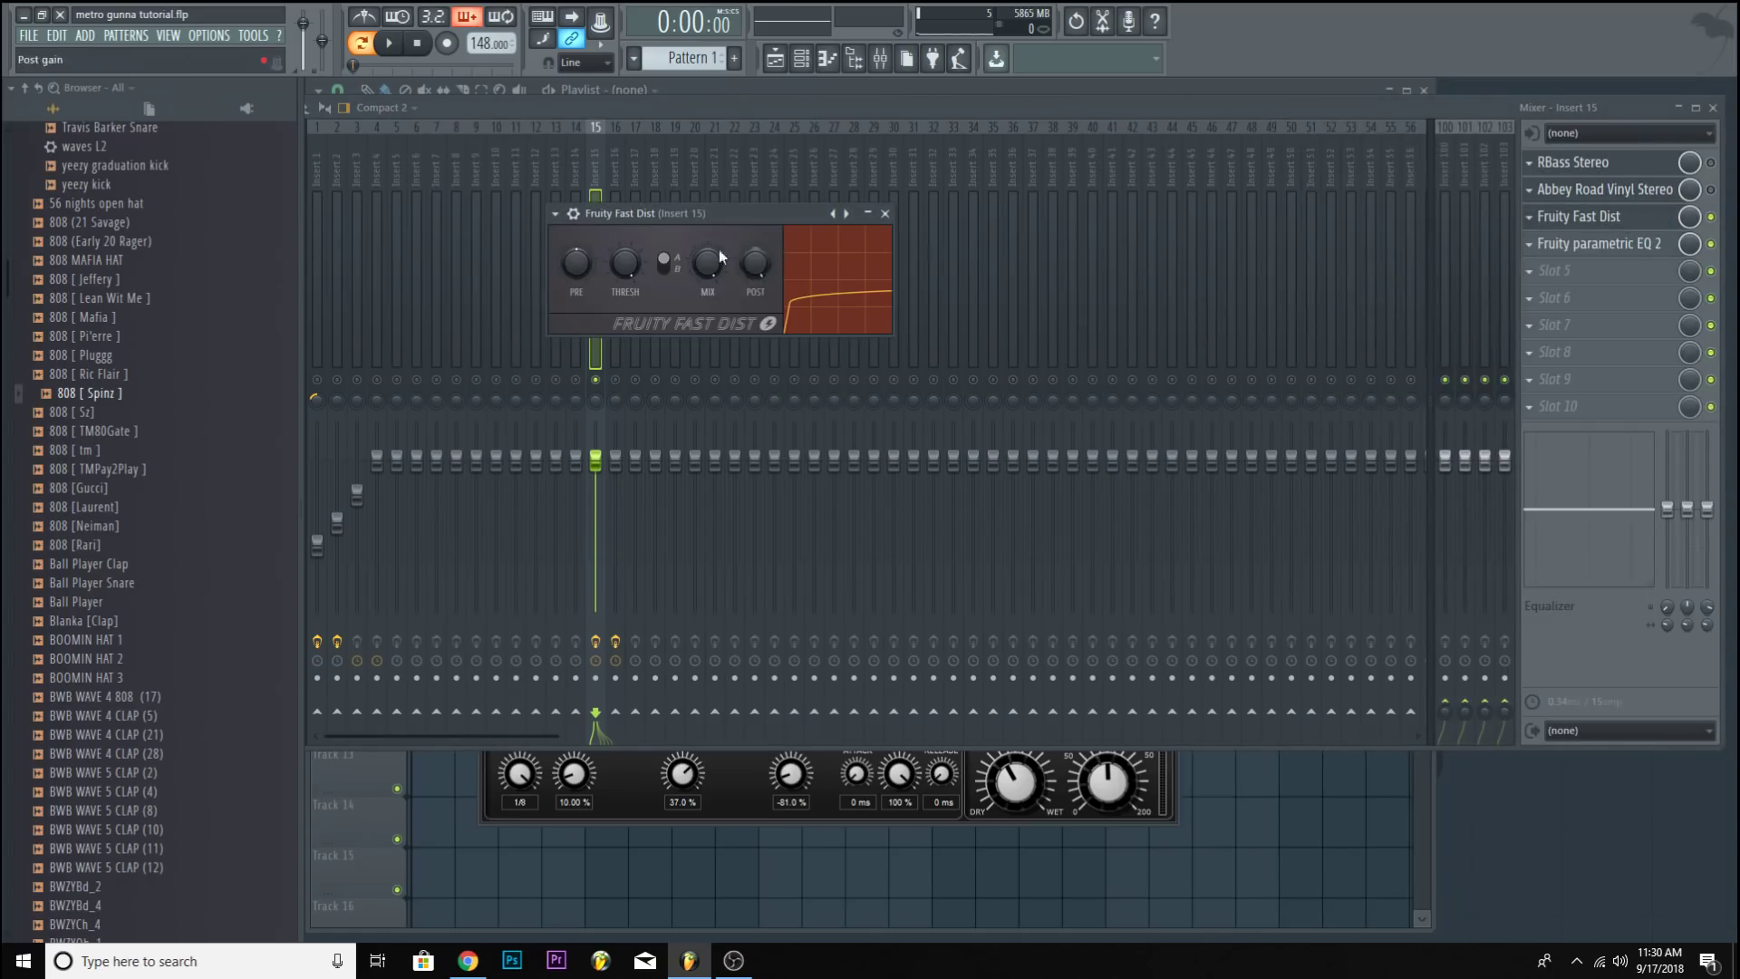
Raise Fruity Fast Dist's threshold and audition the pattern with the slot 4 parametric EQ bypassed.
left_click_drag(707, 216, 725, 344)
left_click_drag(649, 396, 649, 363)
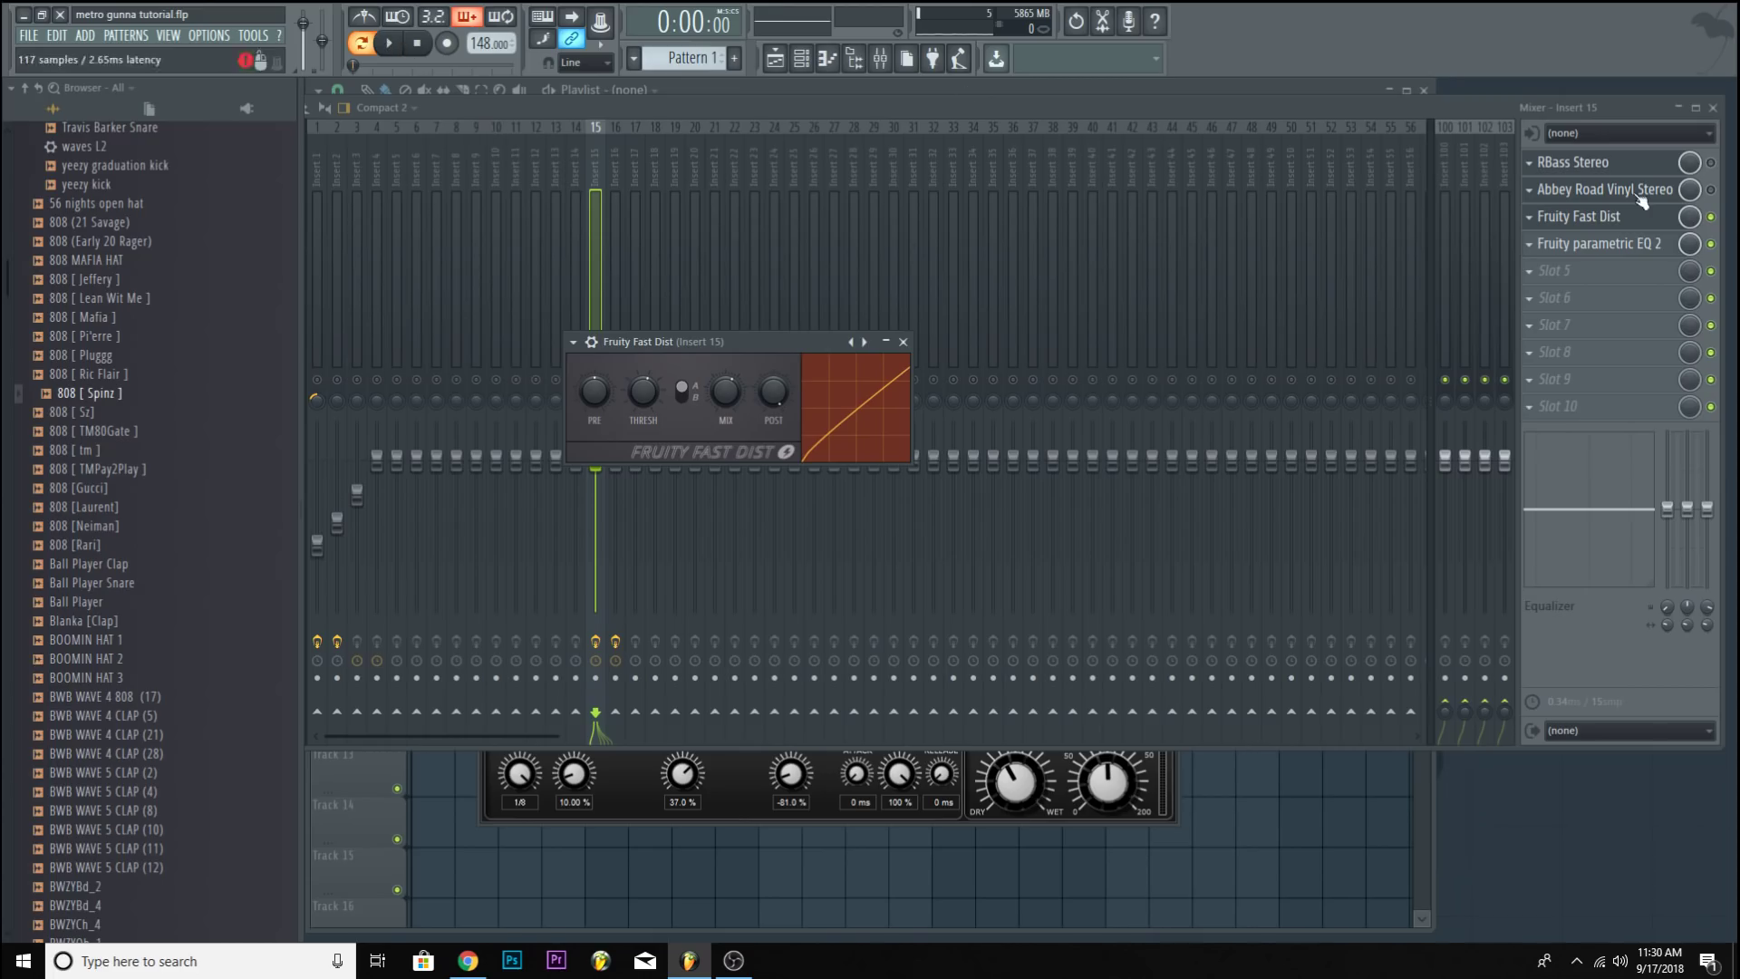
left_click(1710, 244)
key("space")
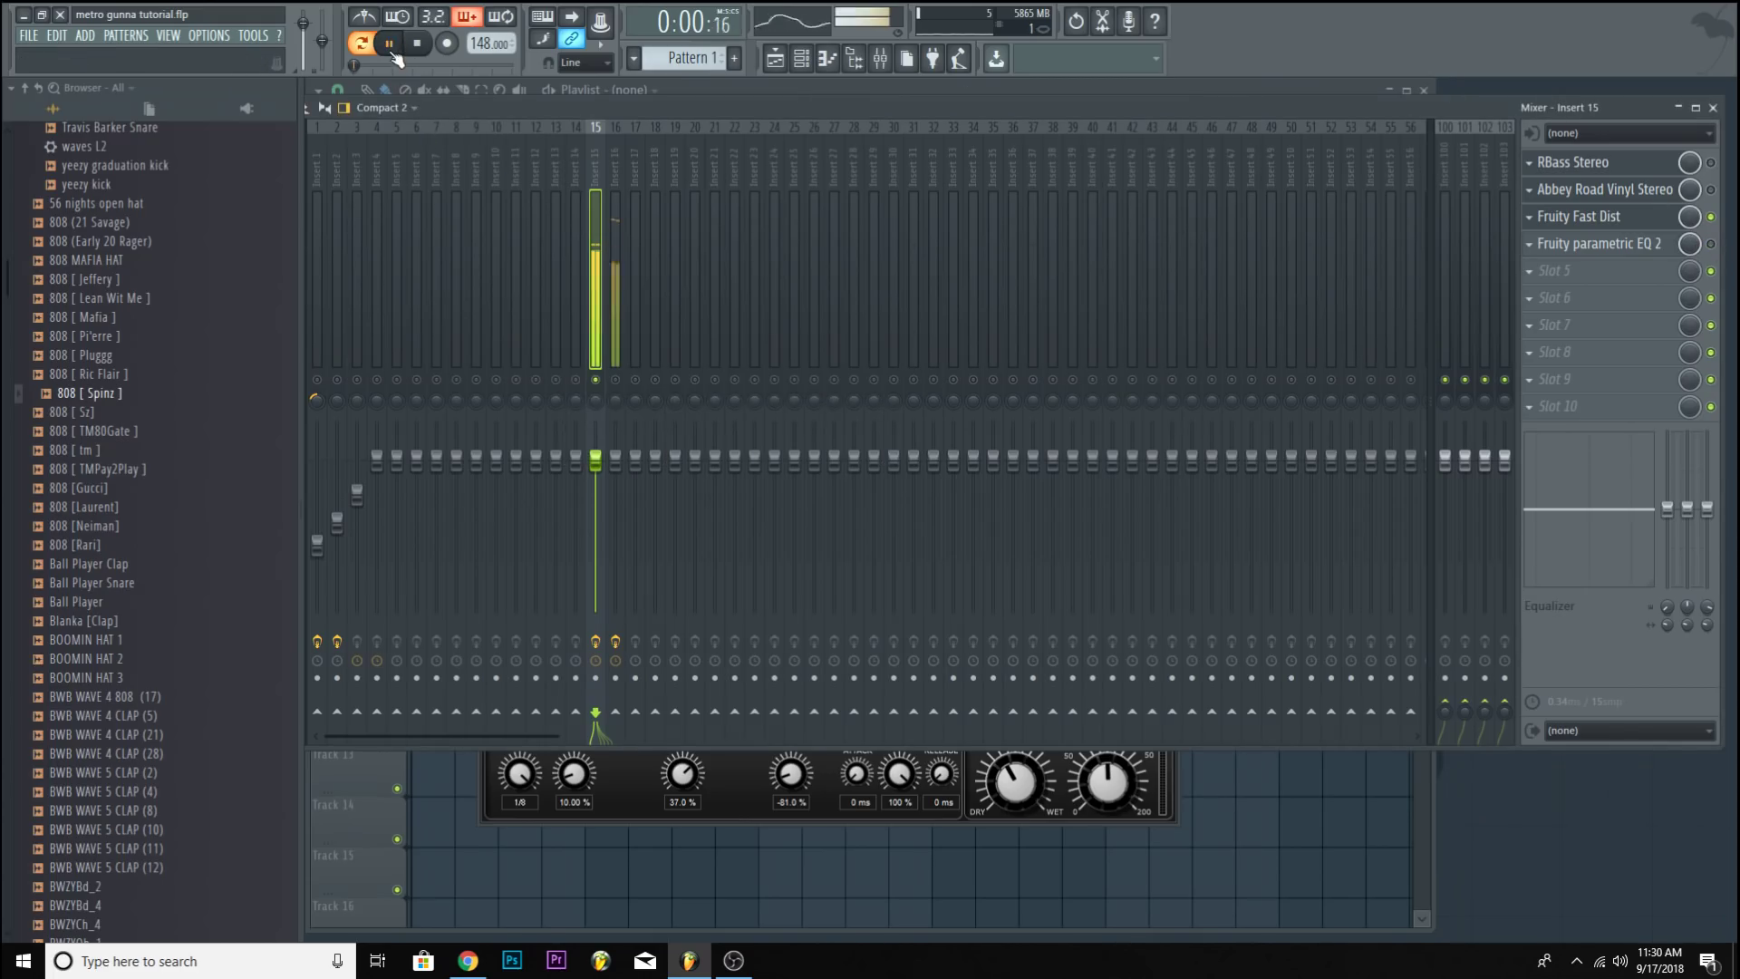
left_click(1574, 163)
left_click(1578, 217)
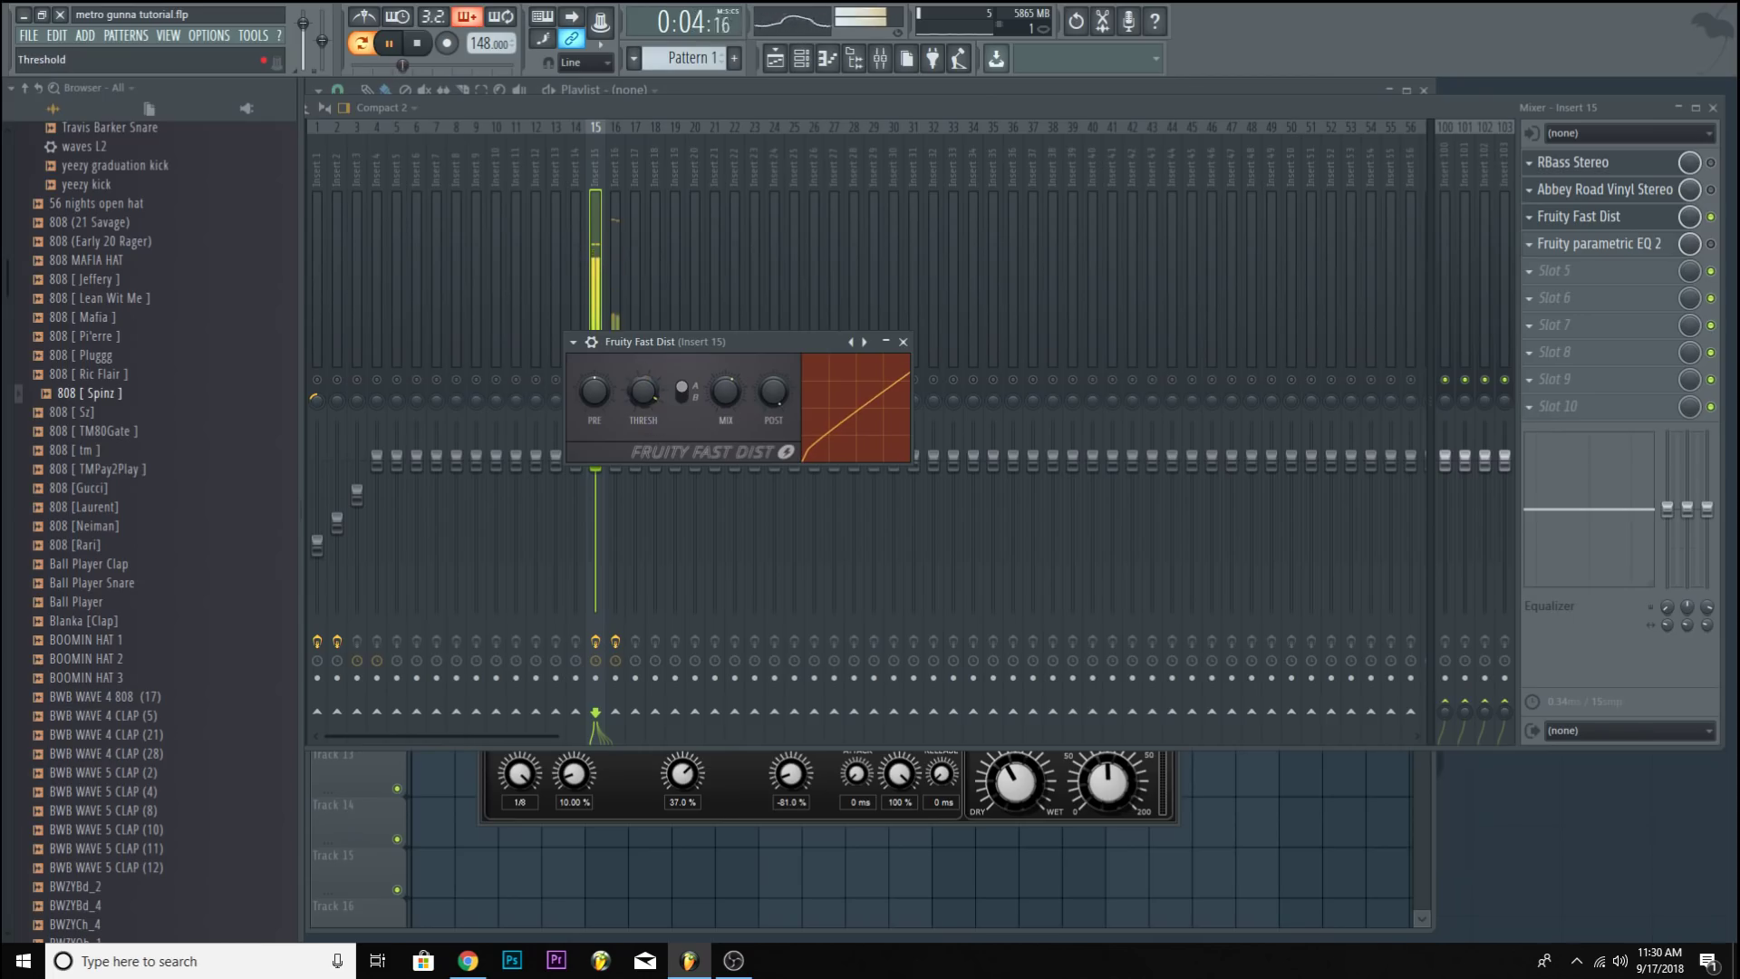
left_click(416, 59)
Switch Fruity Fast Dist to distortion type B and raise its threshold while the pattern plays.
left_click(682, 393)
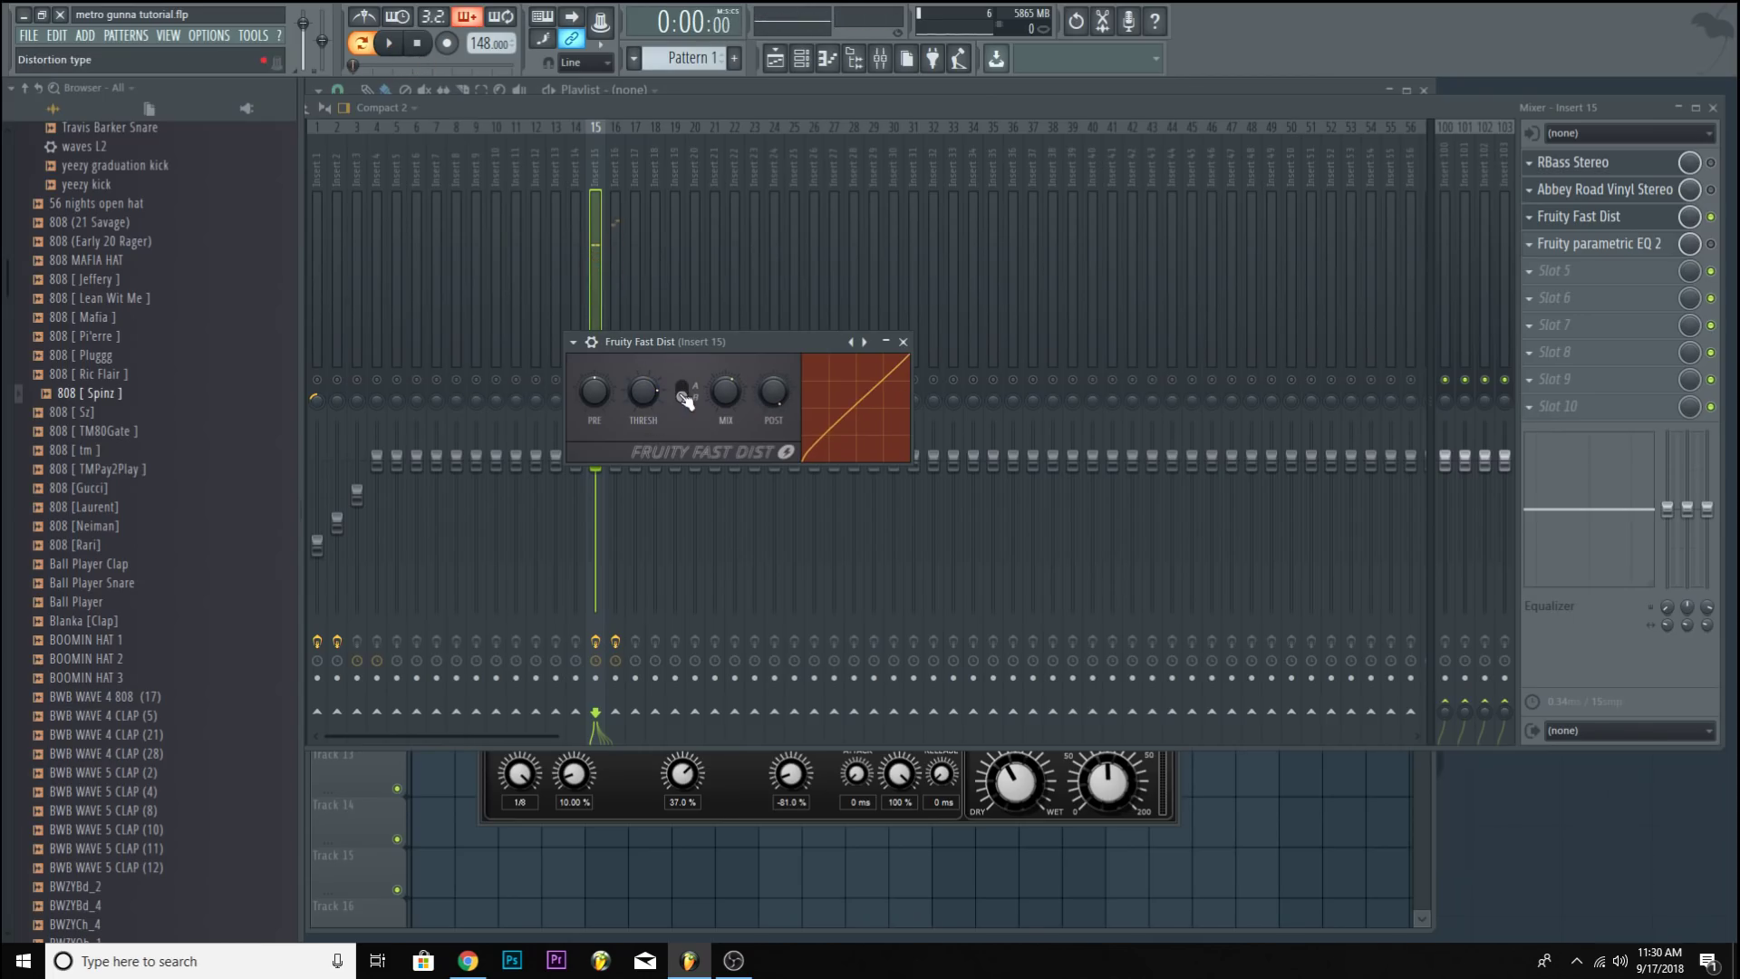
left_click(391, 44)
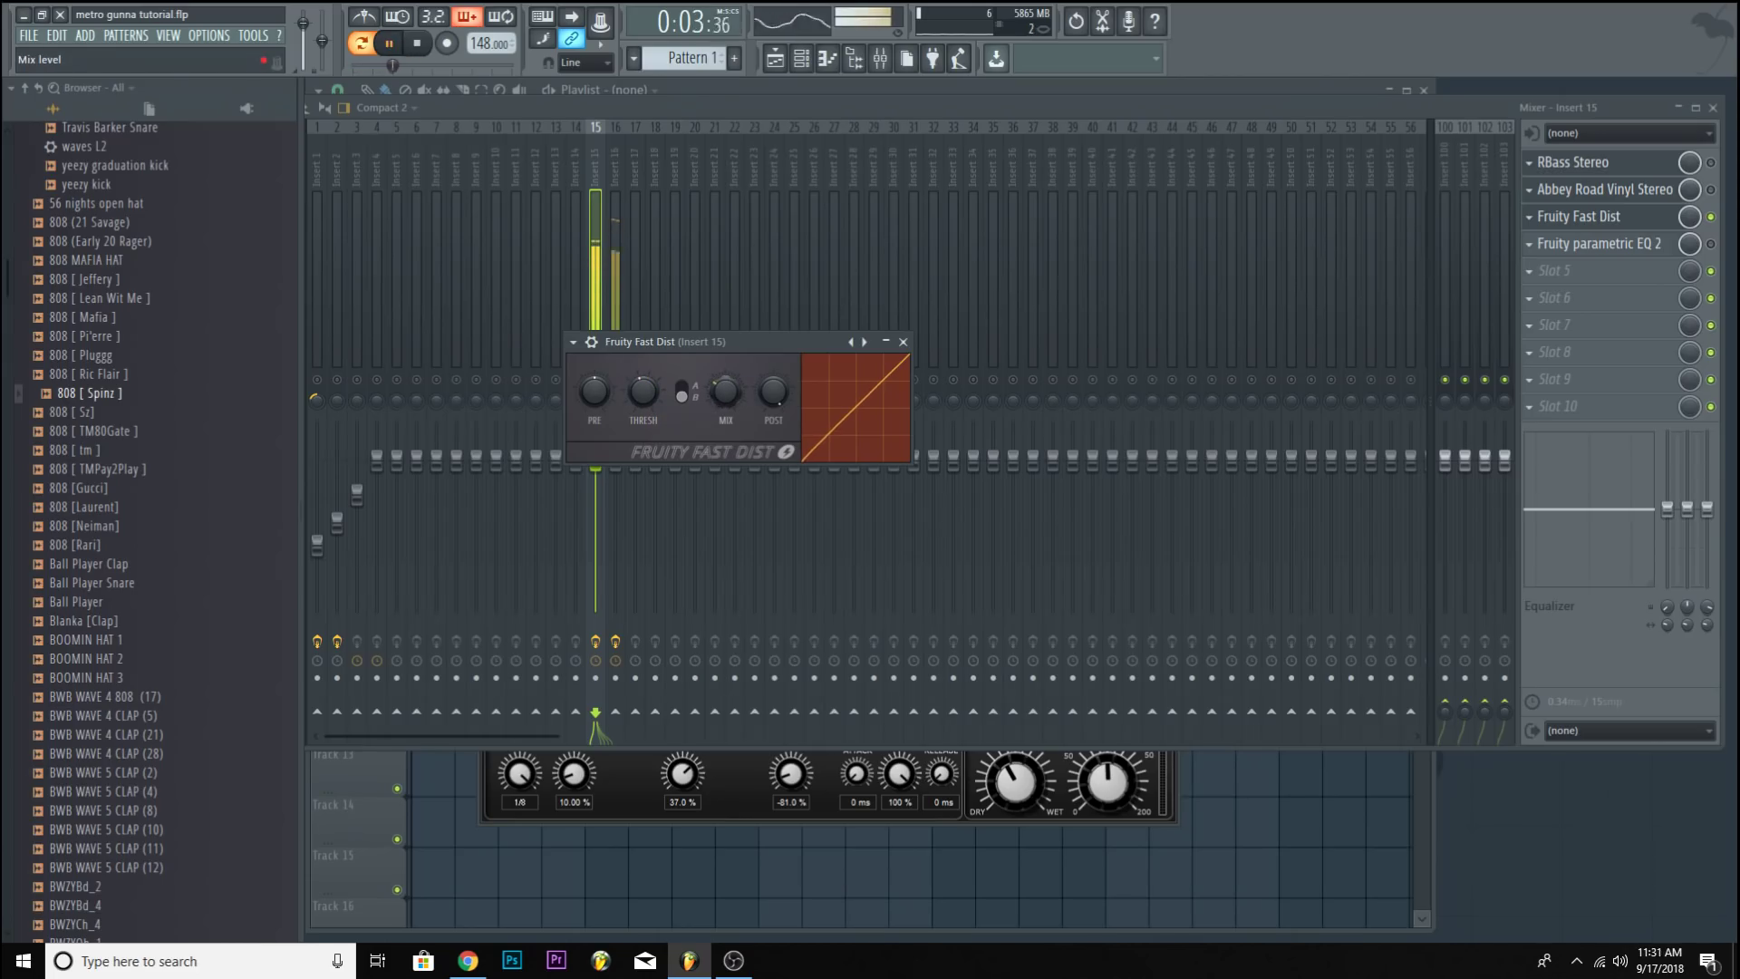
left_click_drag(659, 390, 660, 374)
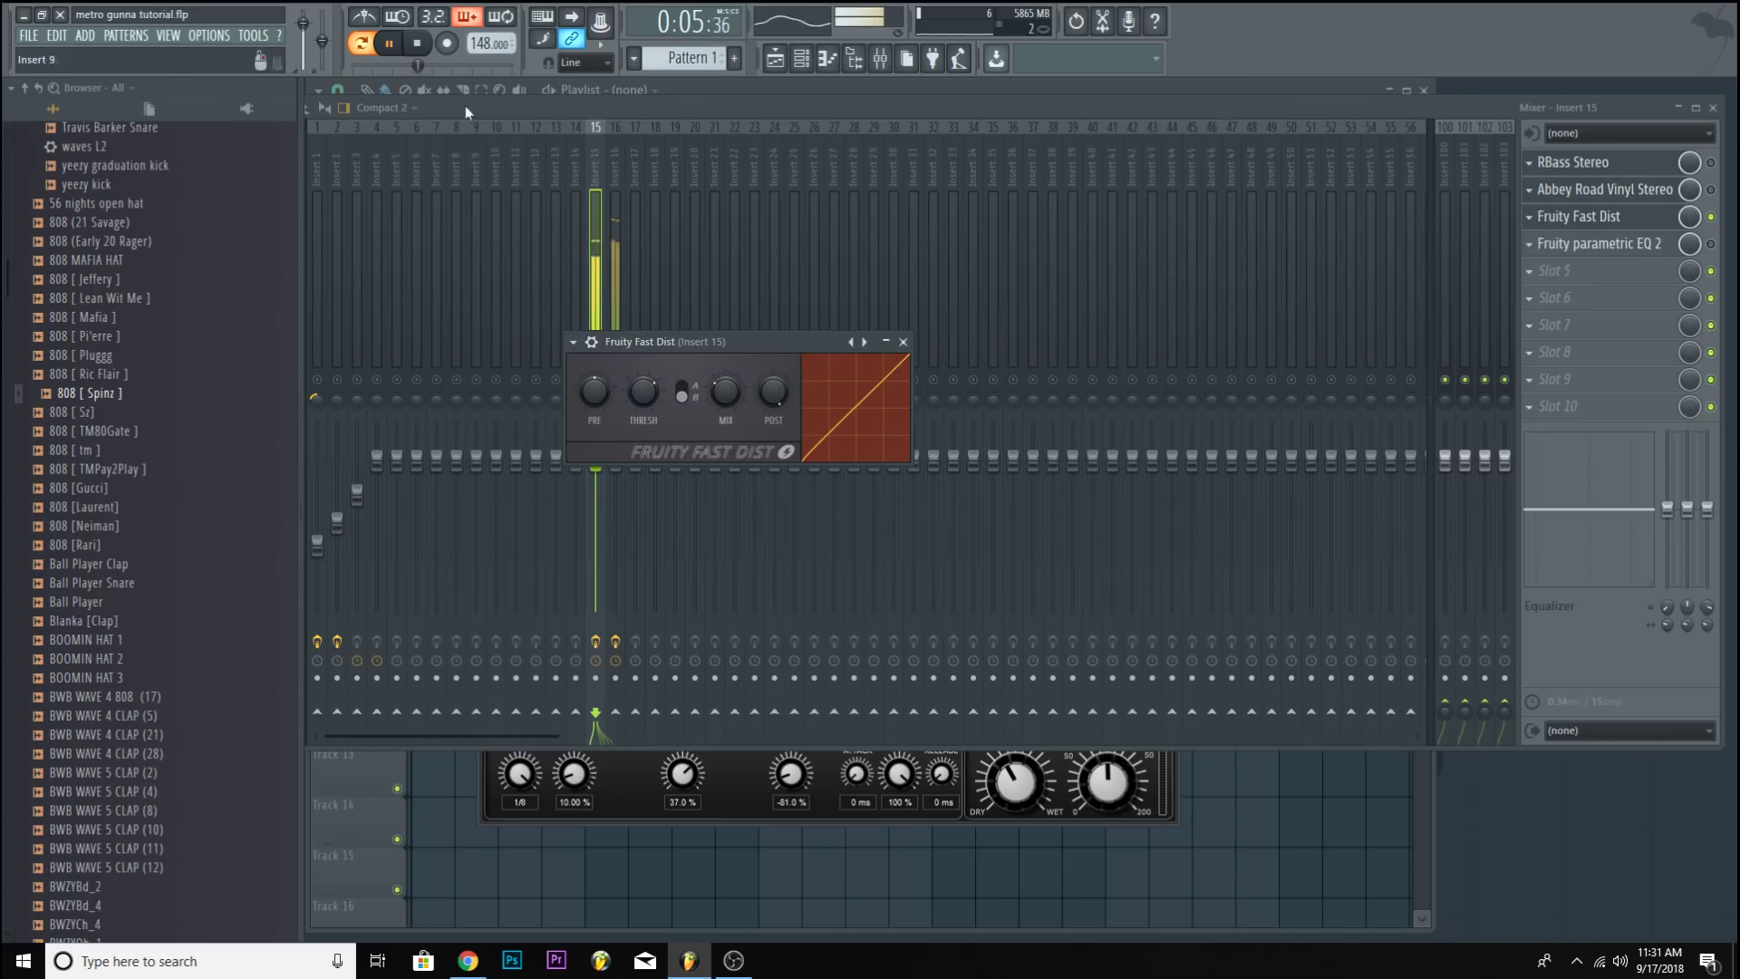
key("space")
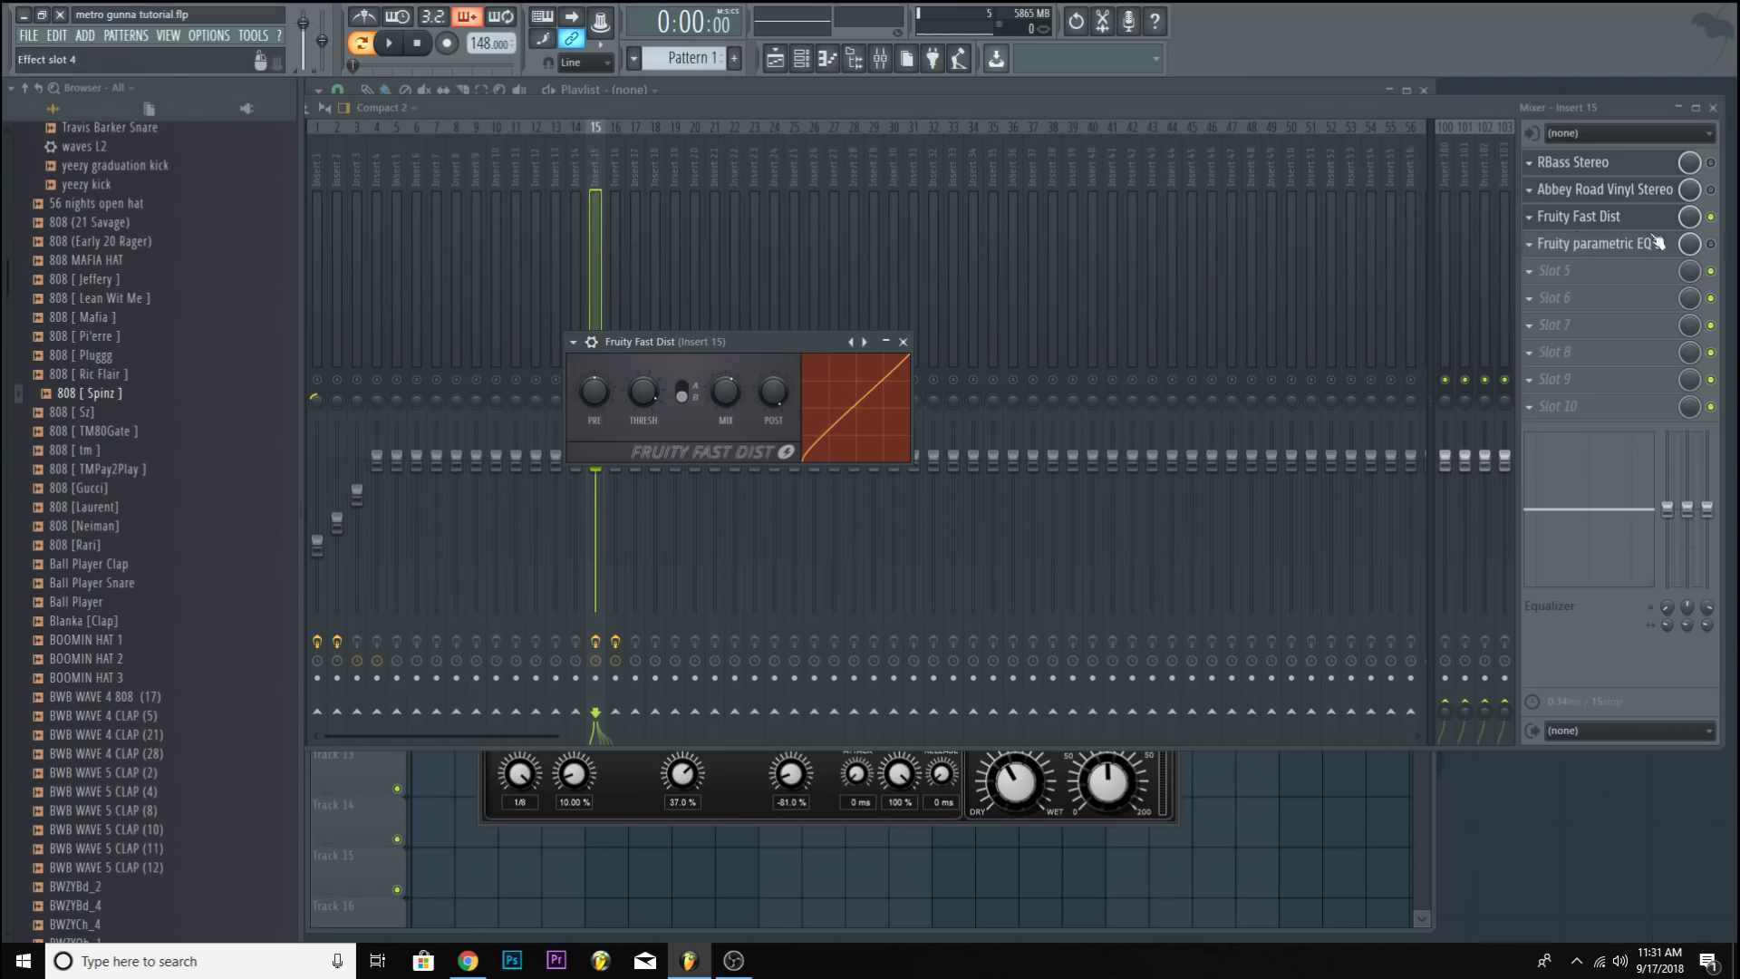
Re-enable the slot 4 parametric EQ and lower band 1's high-pass cutoff during playback, finishing with the pattern stopped.
left_click(1711, 244)
left_click(1665, 245)
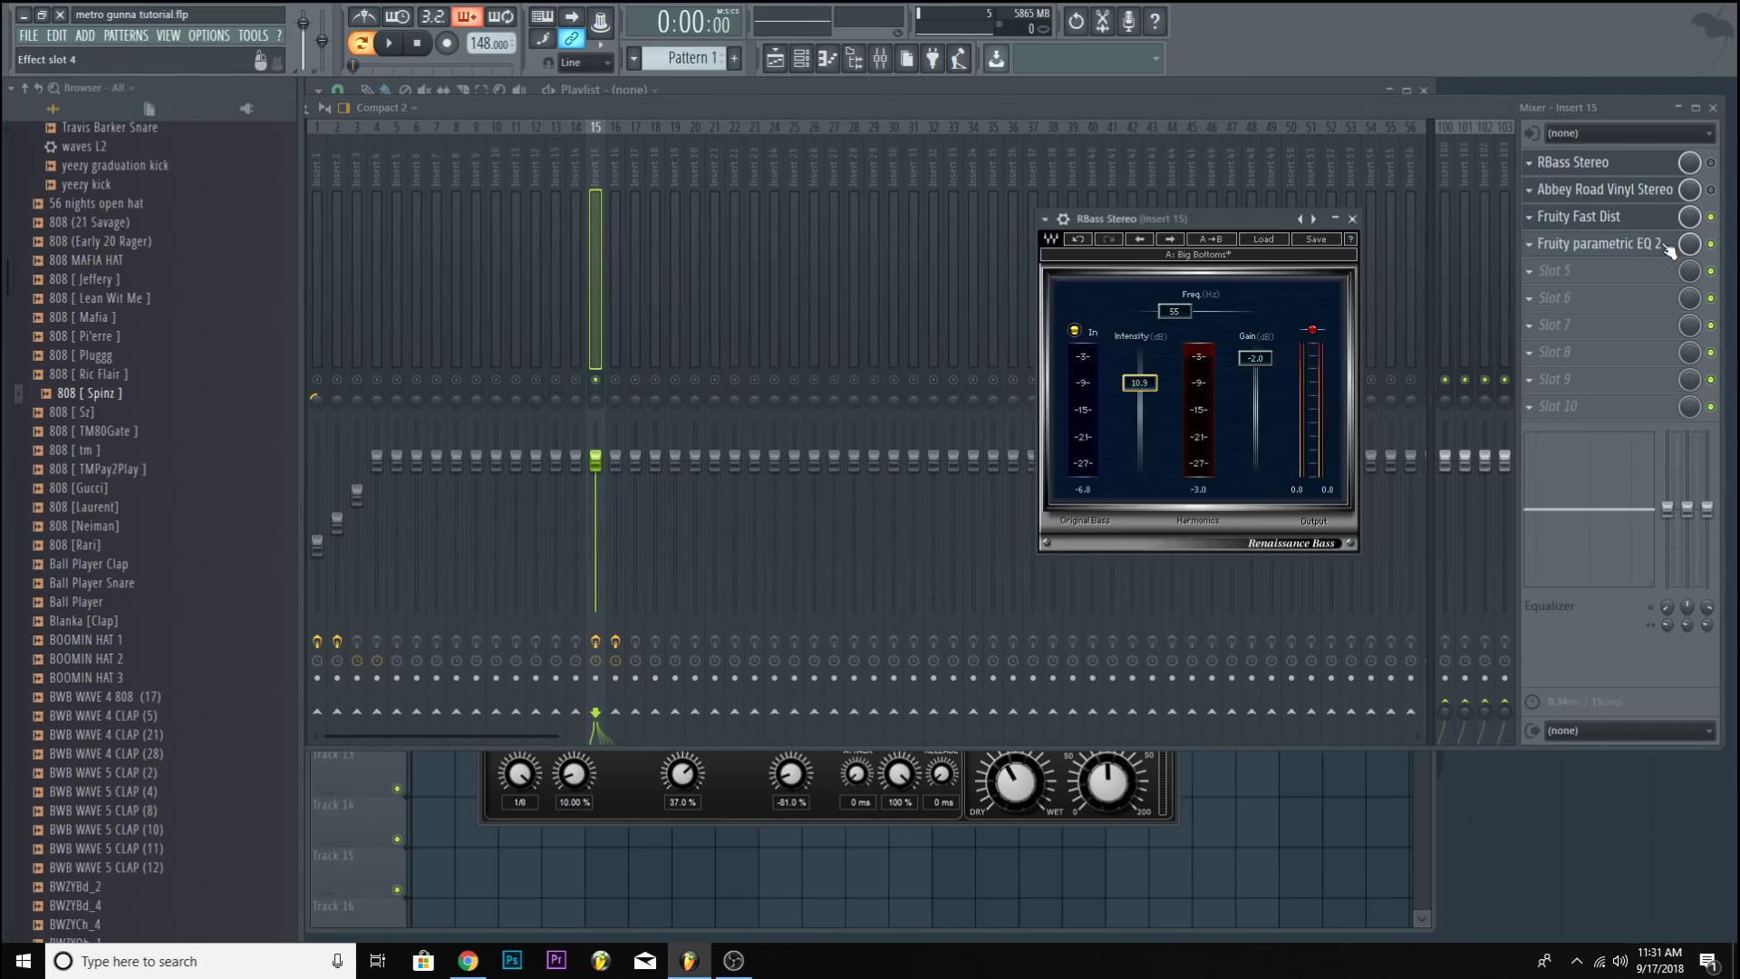
left_click(1664, 249)
key("space")
mouse_move(719, 489)
left_mouse_down()
mouse_move(667, 489)
mouse_move(698, 489)
left_mouse_up()
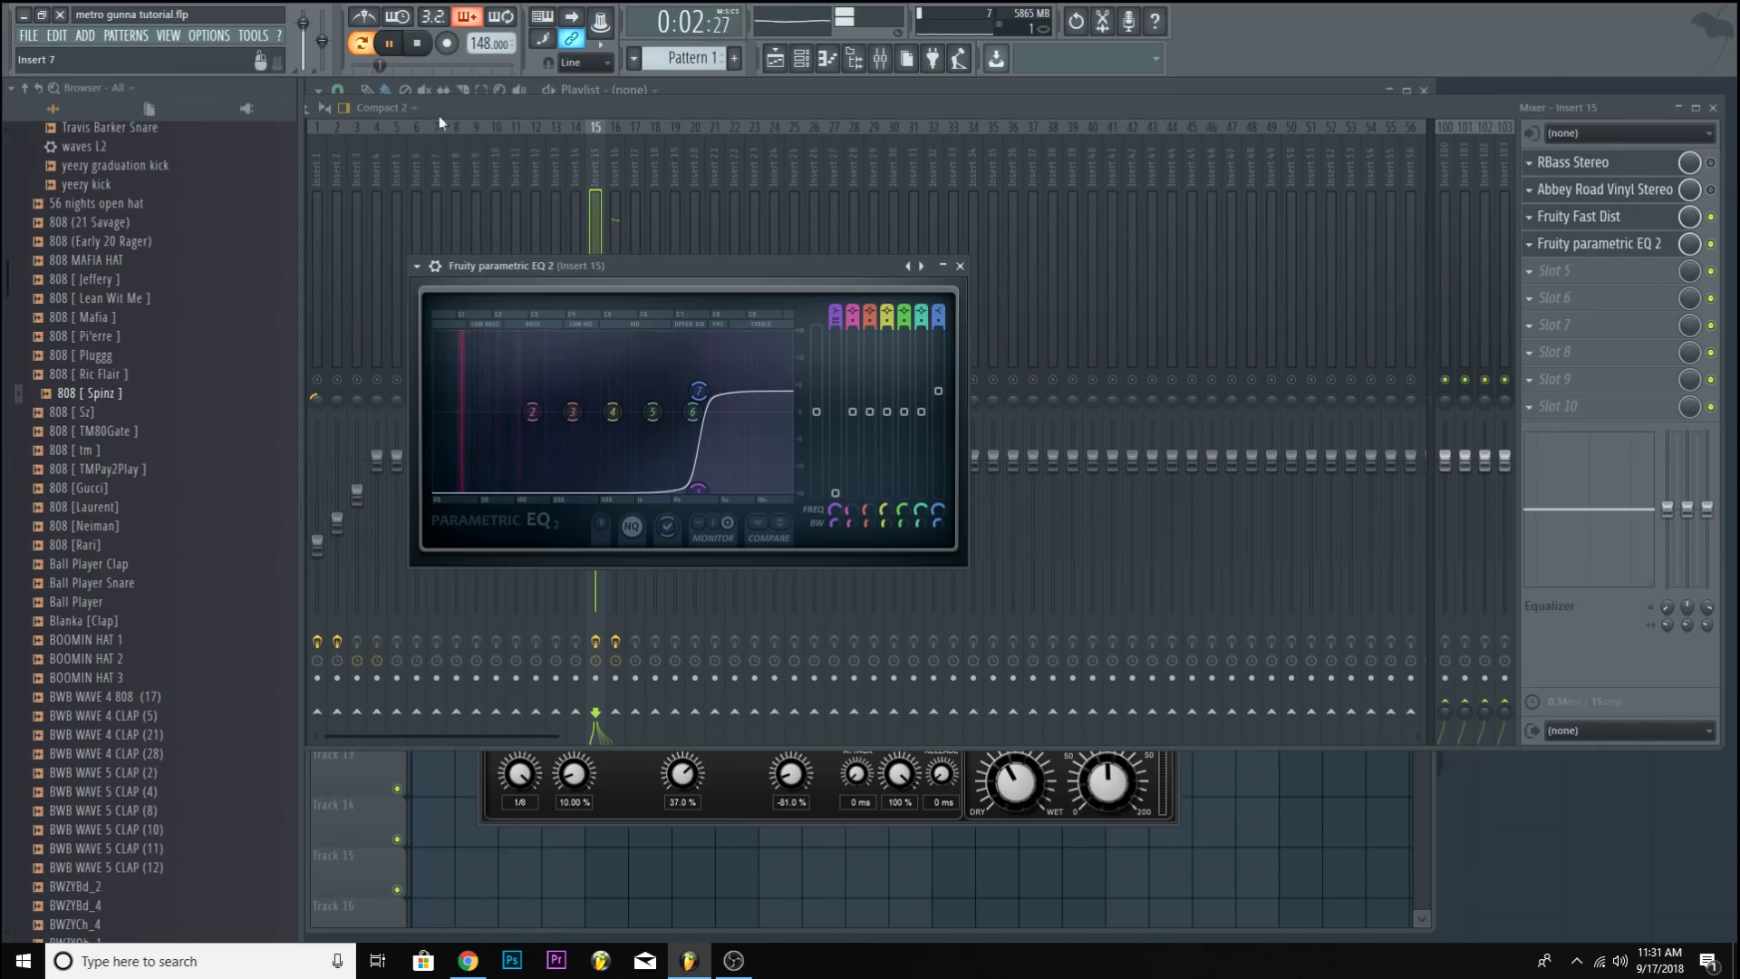
left_click(417, 45)
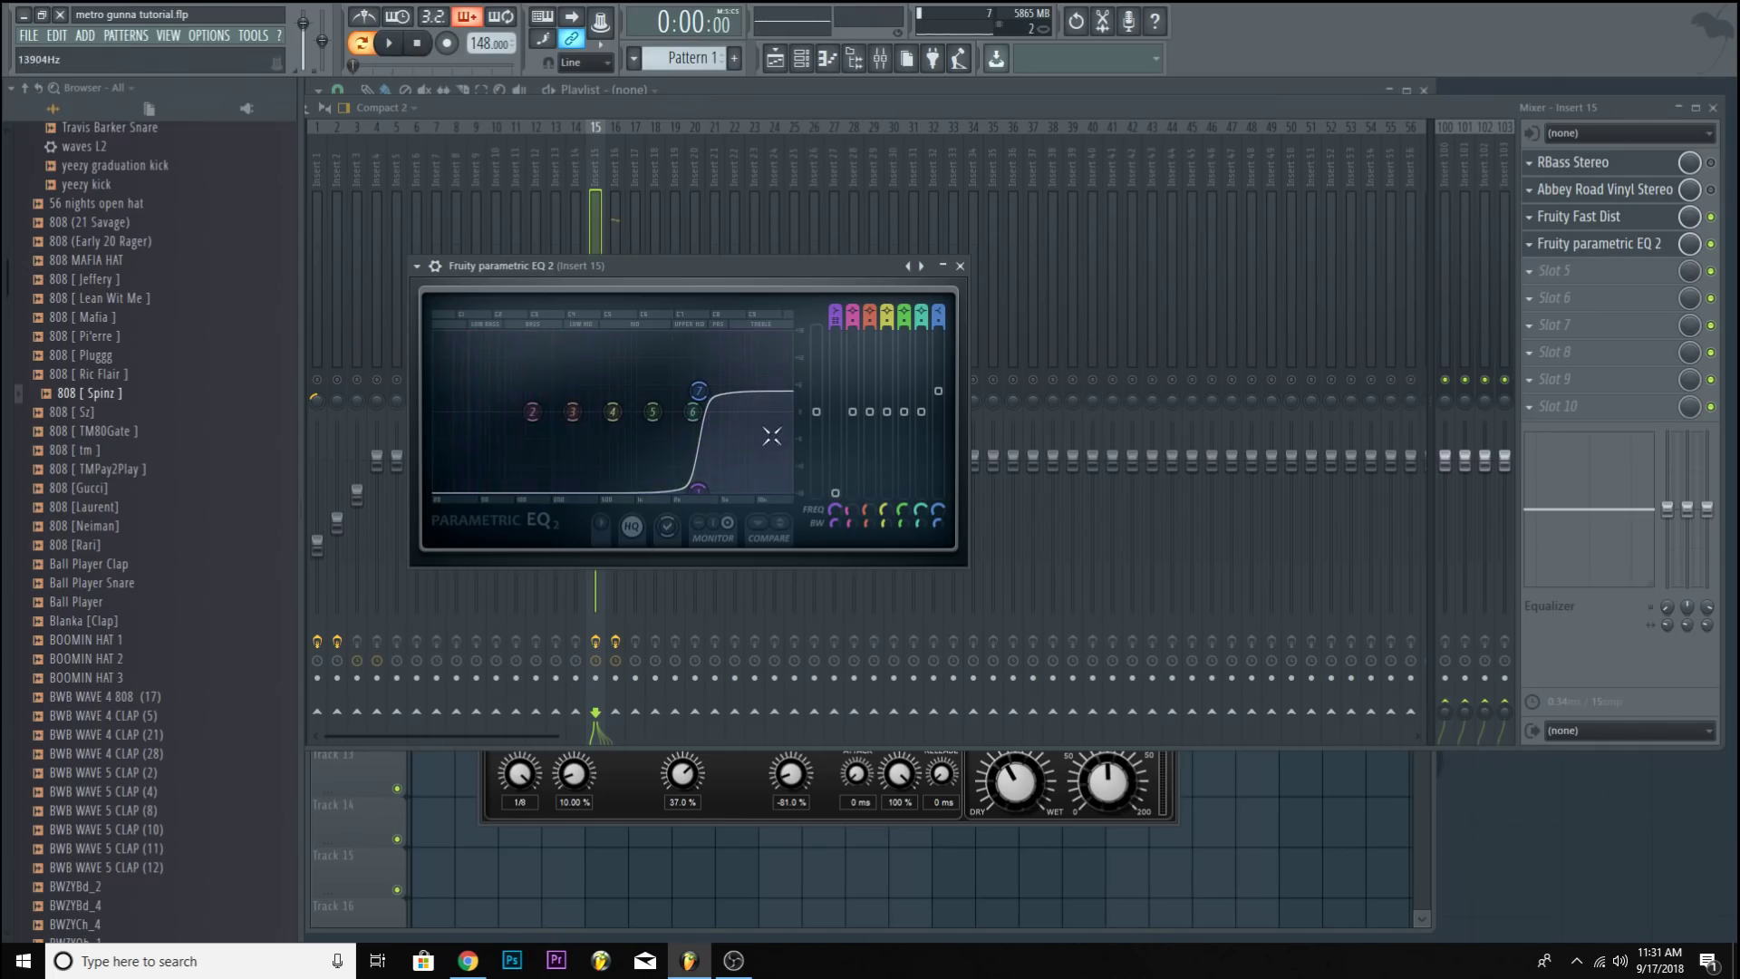
Reshape the EQ with band 1's cutoff at the lowest frequencies, a gentle low boost on band 2, and a high-shelf boost on band 7.
left_click_drag(698, 490, 435, 423)
left_click_drag(701, 392, 685, 473)
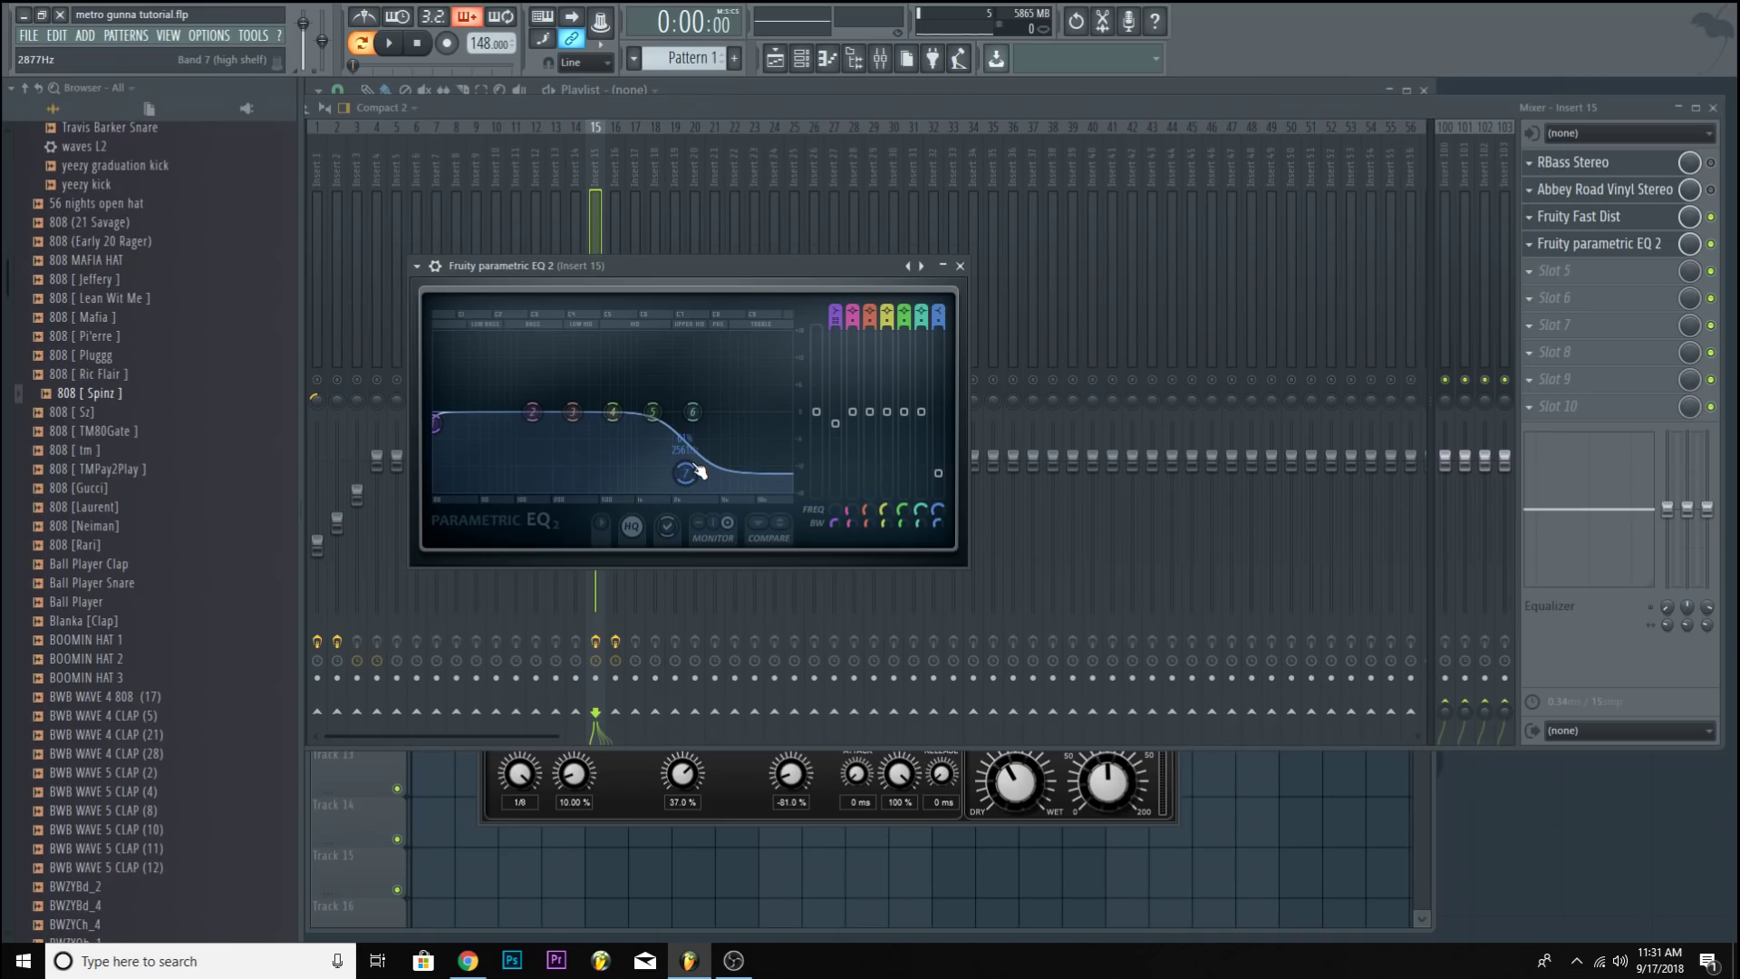
left_click_drag(533, 411, 483, 392)
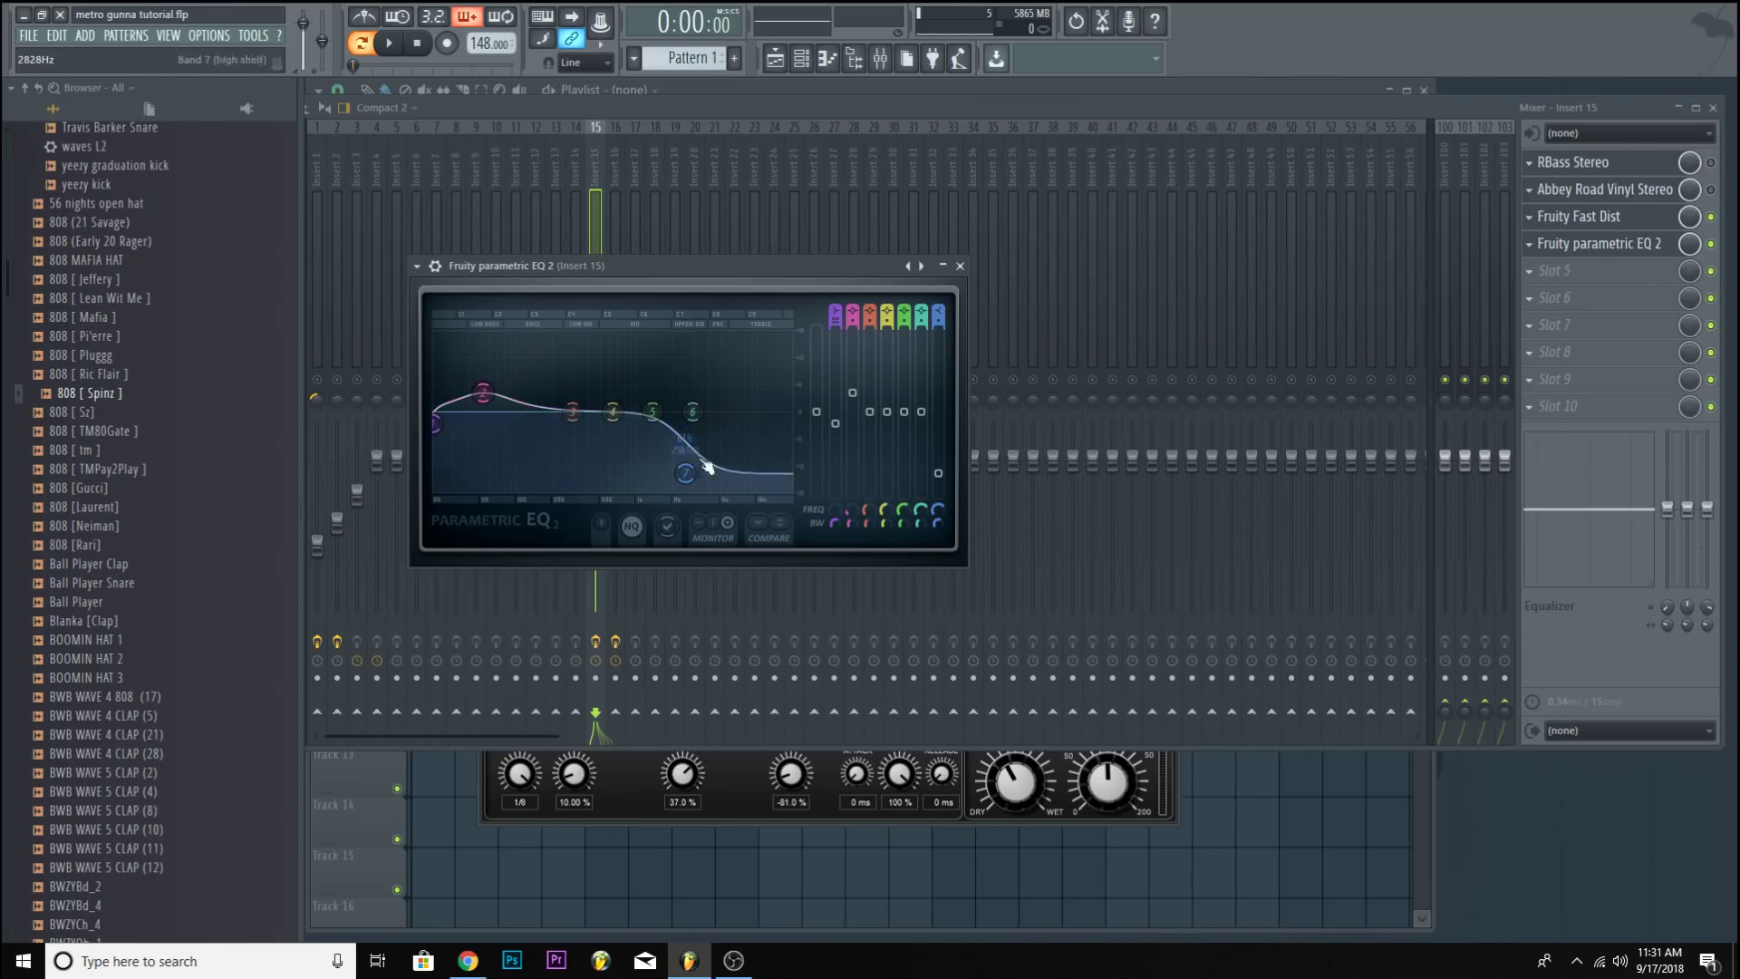
left_click_drag(686, 473, 701, 364)
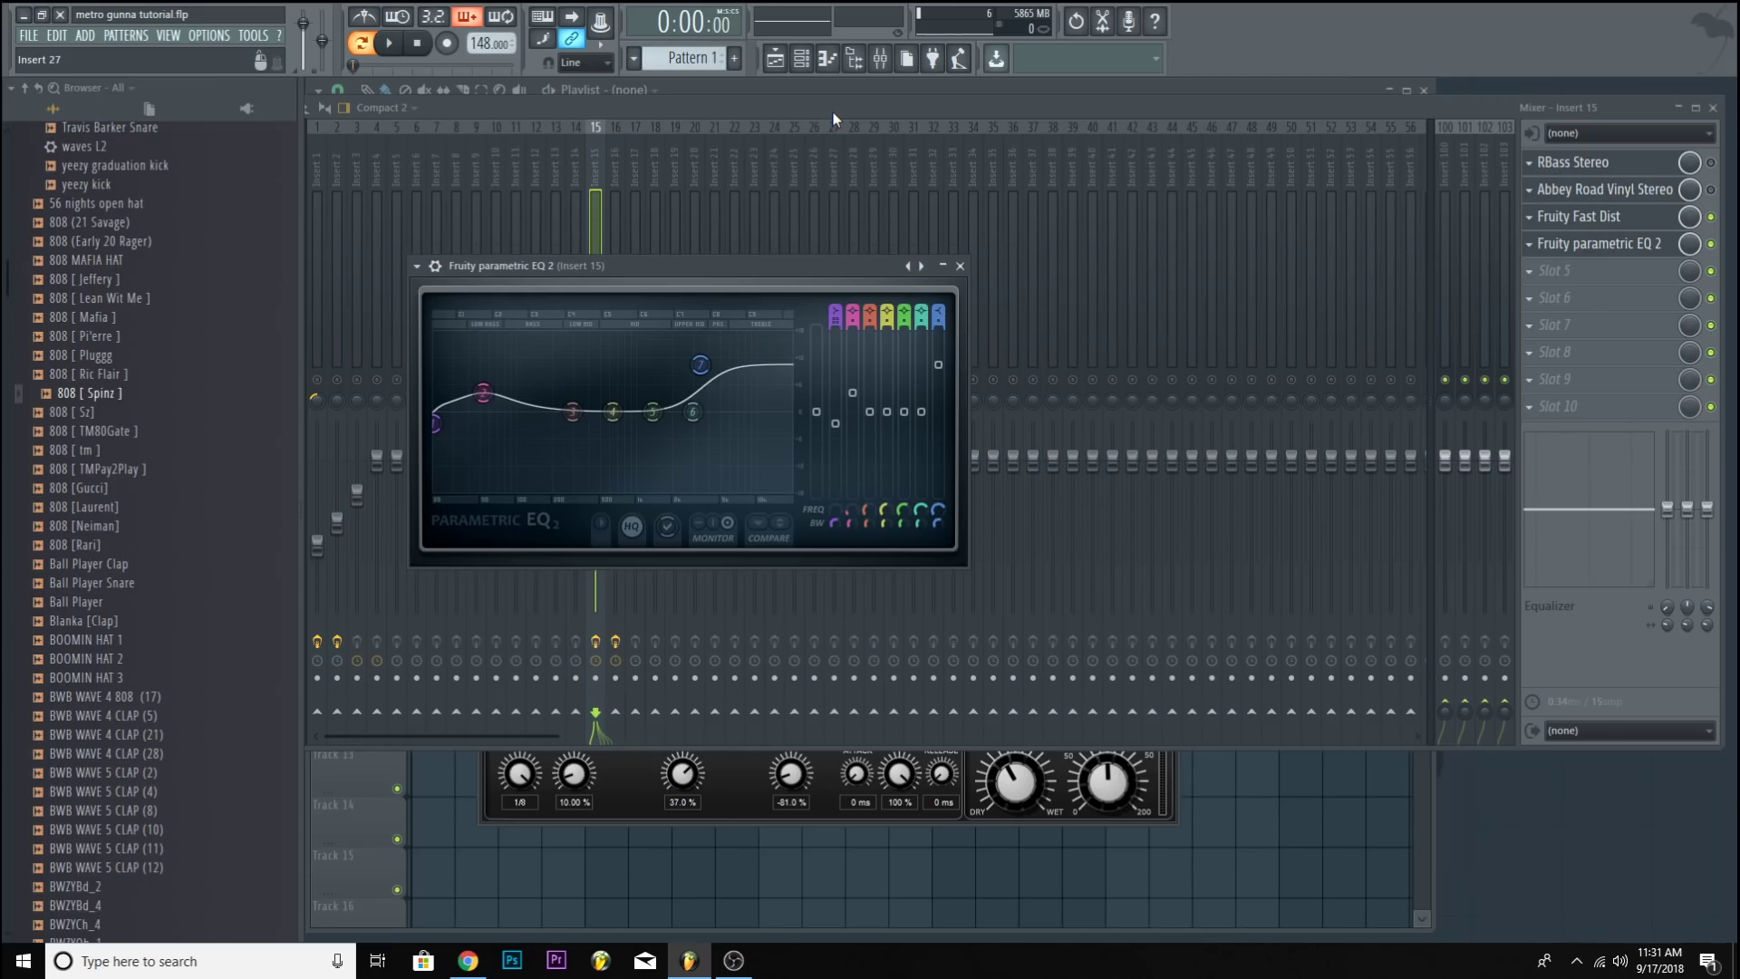
left_click(736, 959)
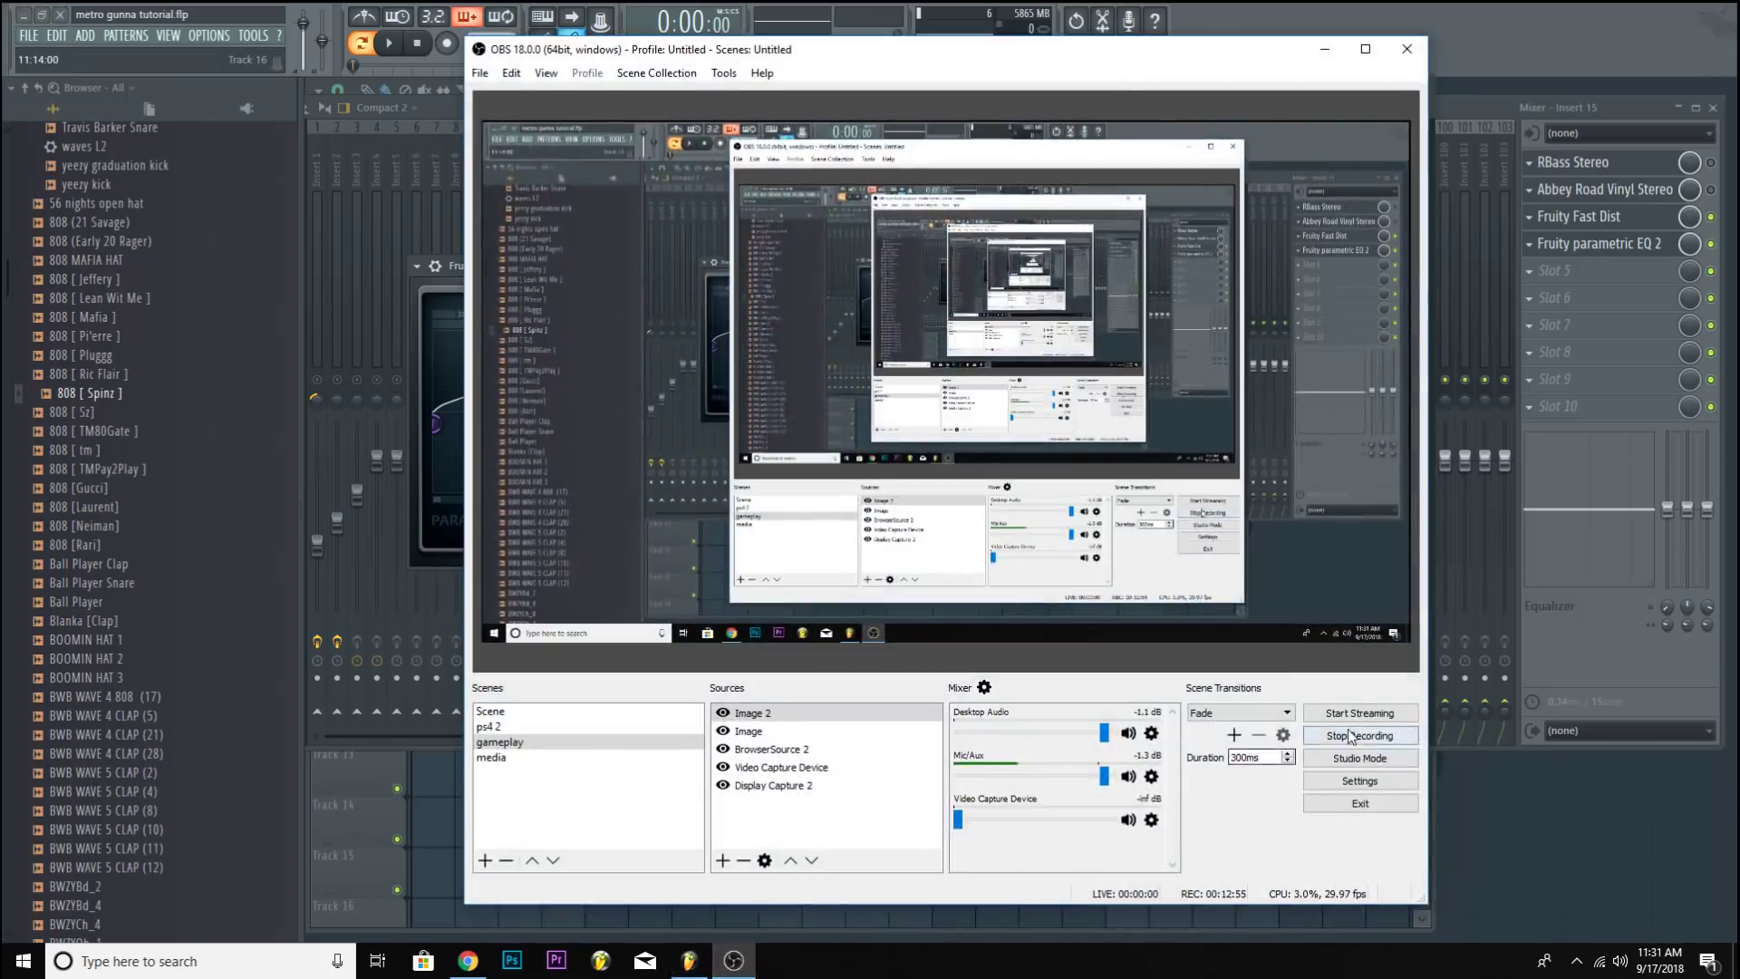